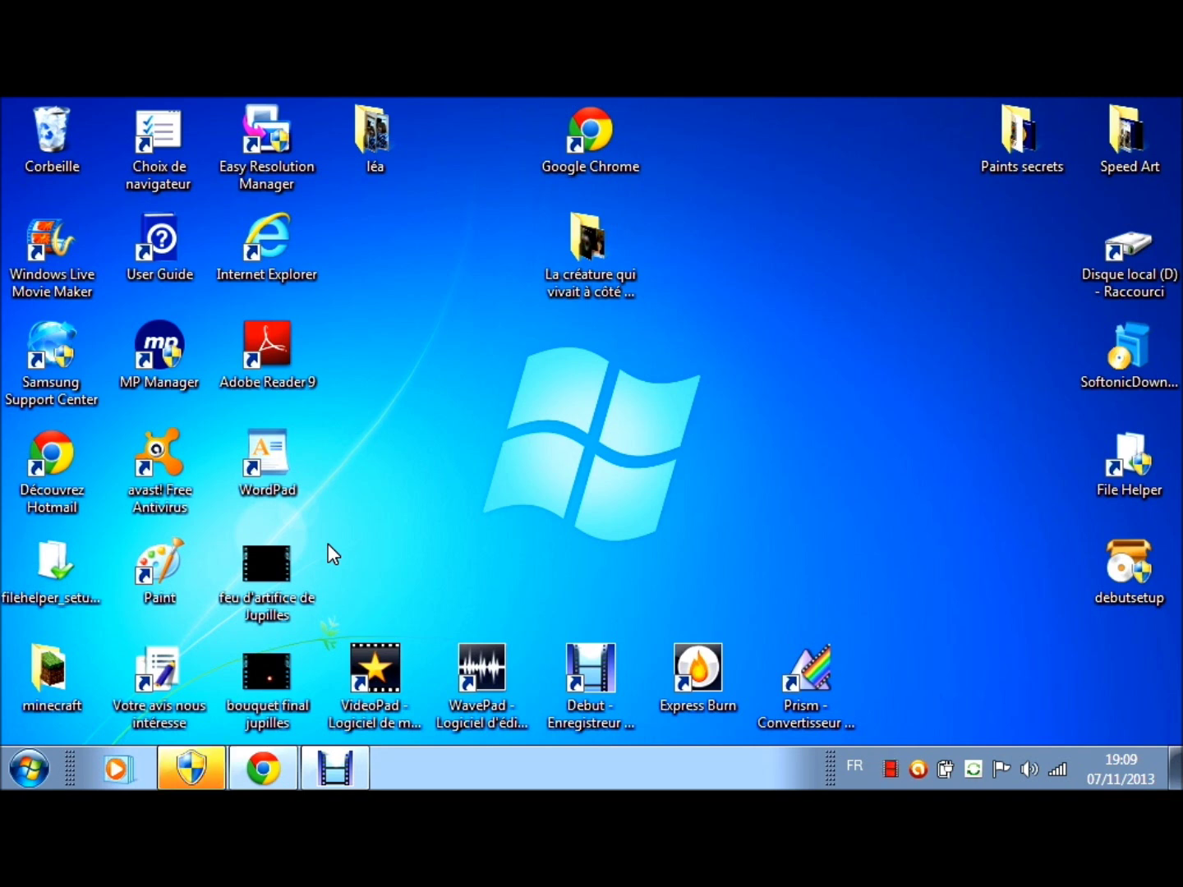
Step: Start WavePad and reject the recovery of the files from the previous session
left_click(401, 486)
left_click(398, 669)
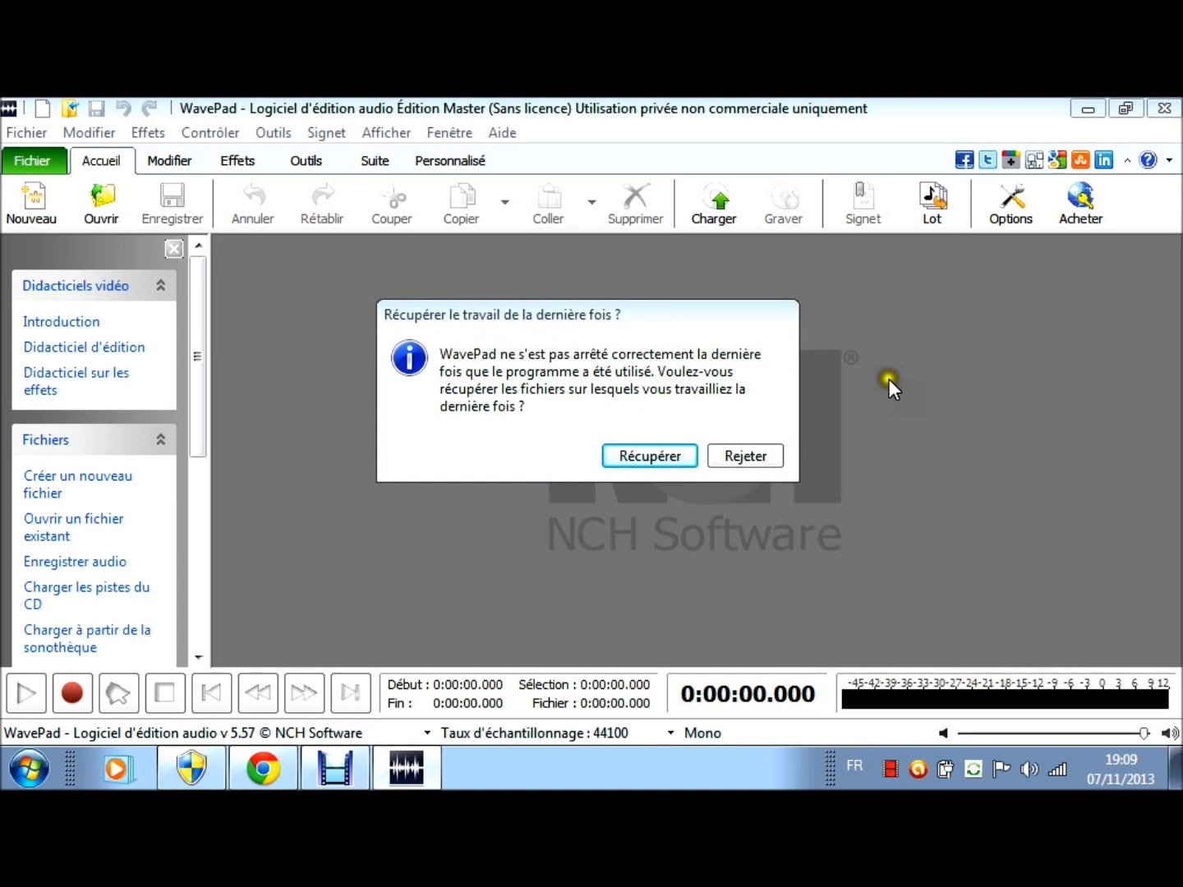
left_click(738, 456)
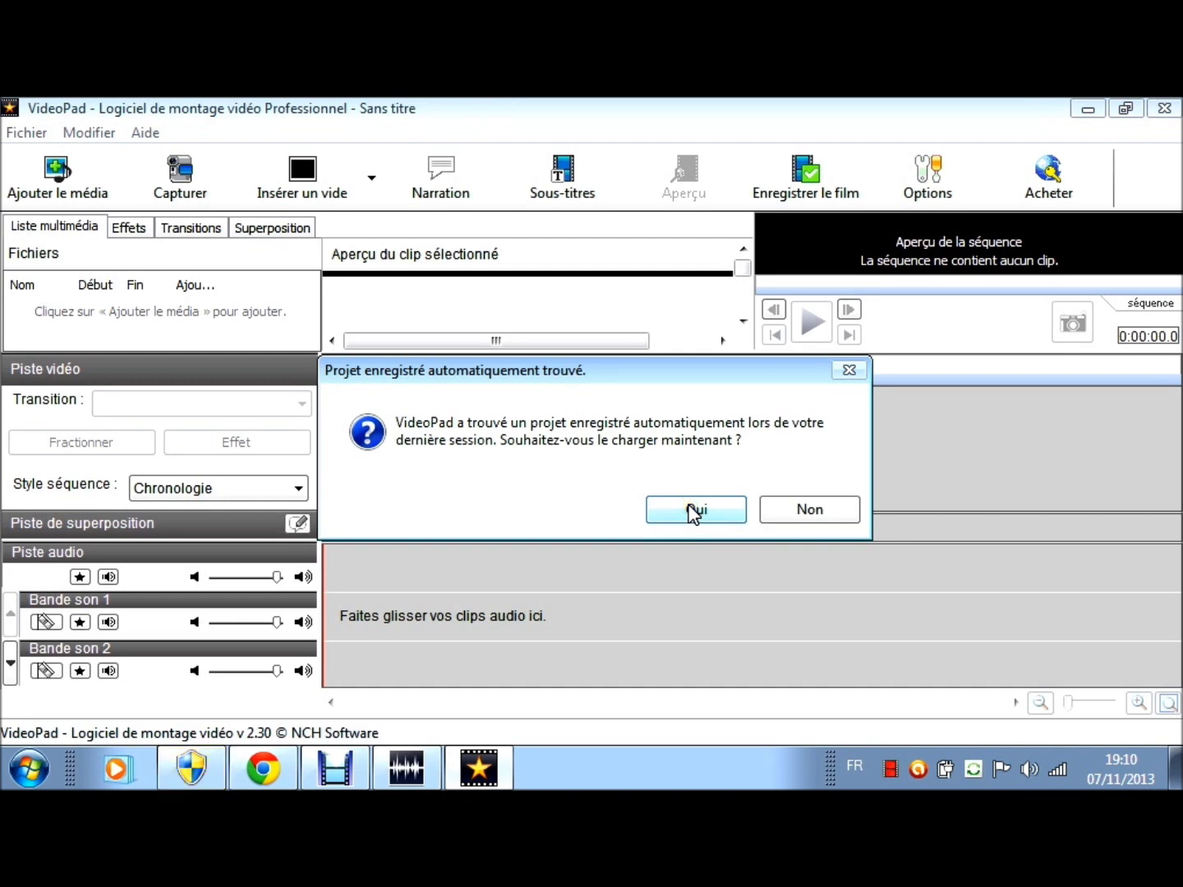
Step: Load the automatically saved project in VideoPad and move the cache update window aside
left_click(694, 510)
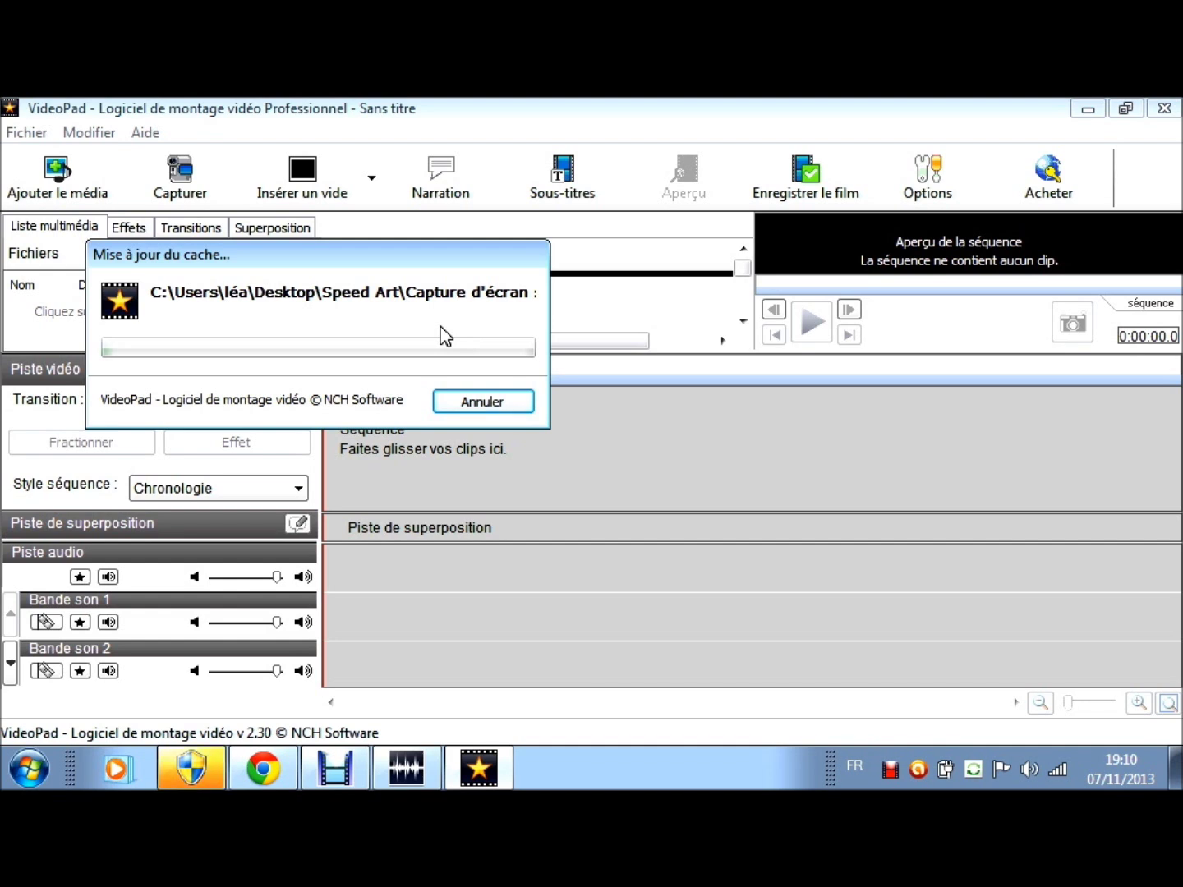
left_click_drag(430, 251, 802, 327)
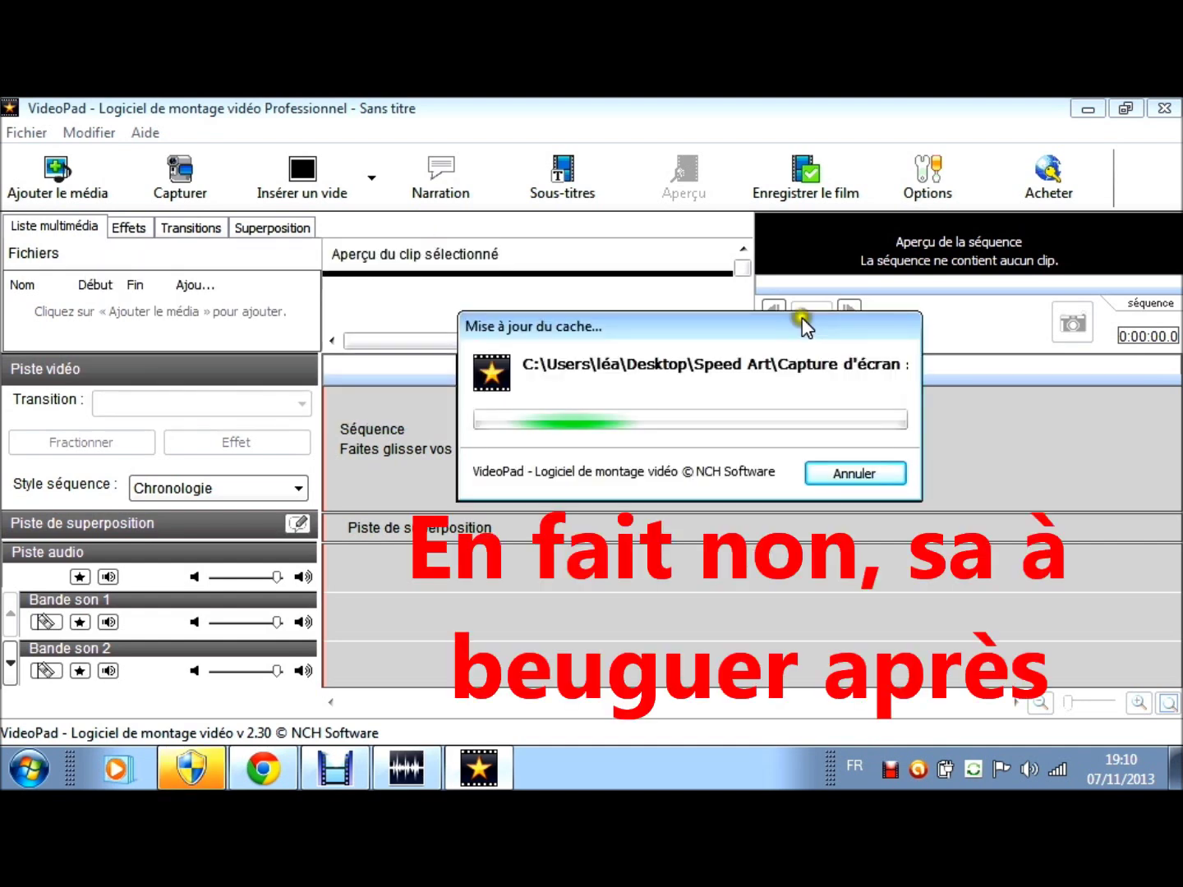
left_click_drag(803, 327, 888, 284)
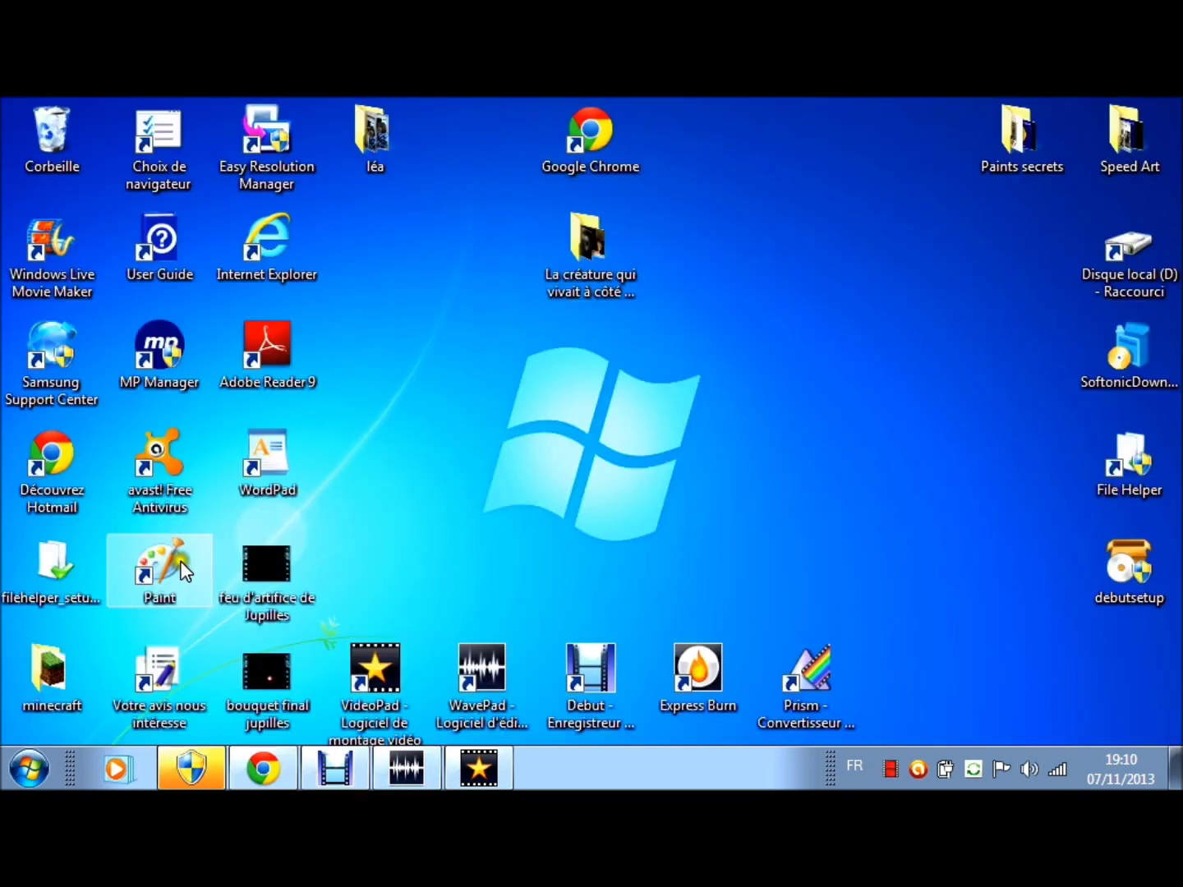
Step: Launch Paint from its desktop shortcut
left_click(176, 563)
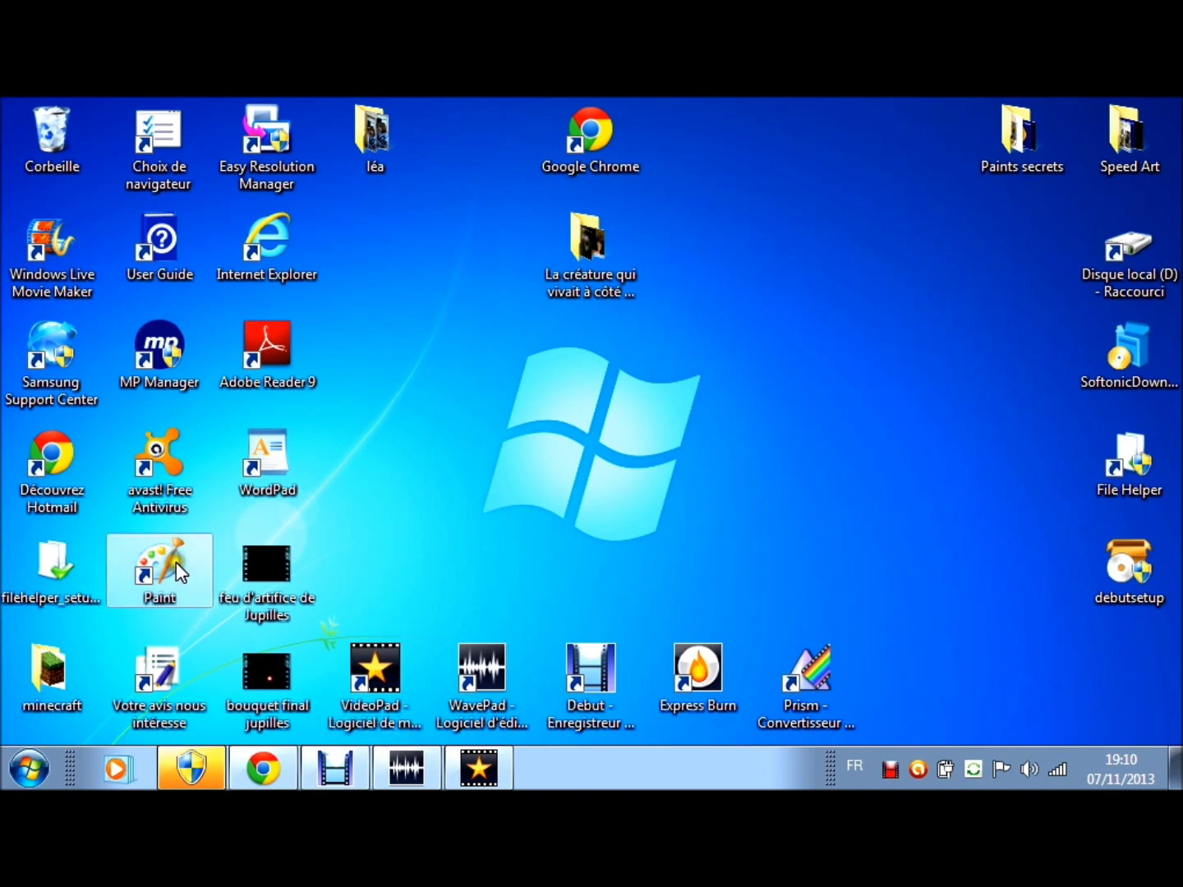
double_click(176, 562)
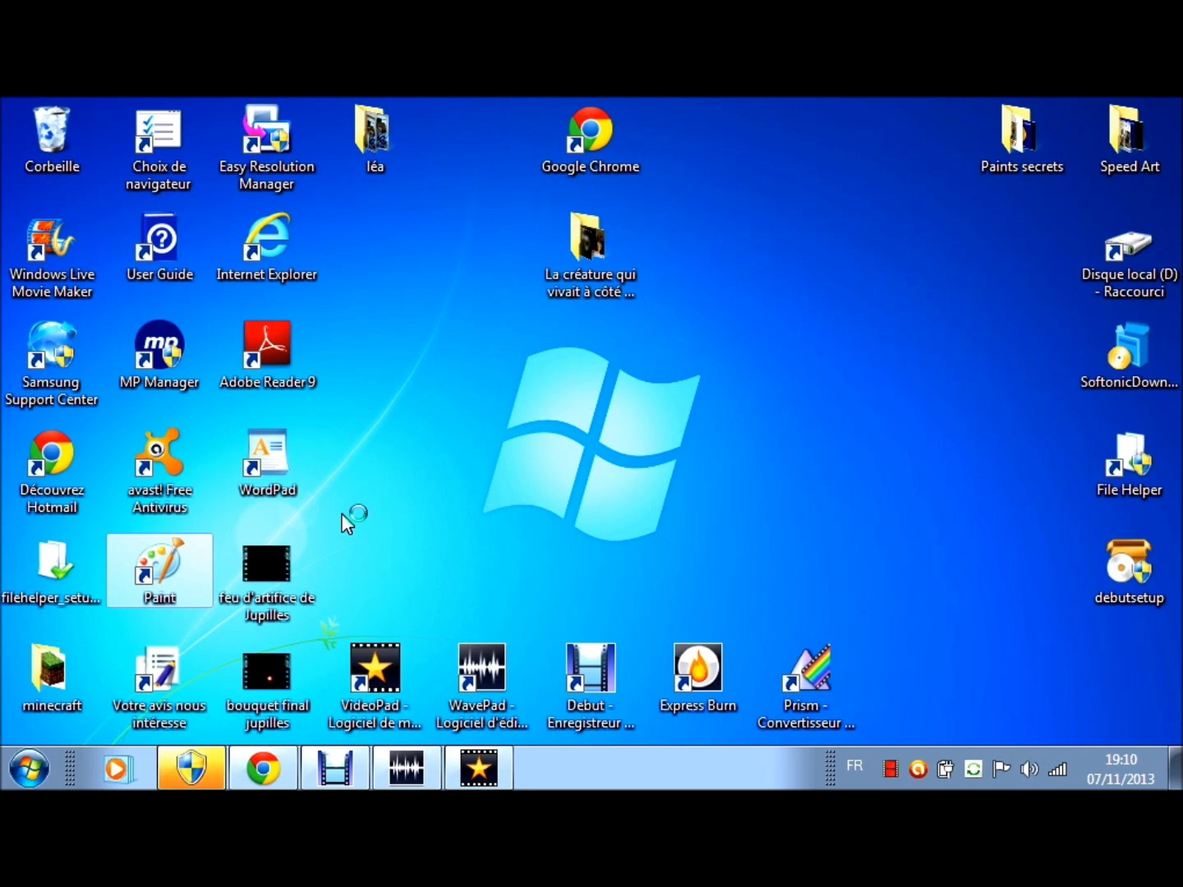
left_click(218, 558)
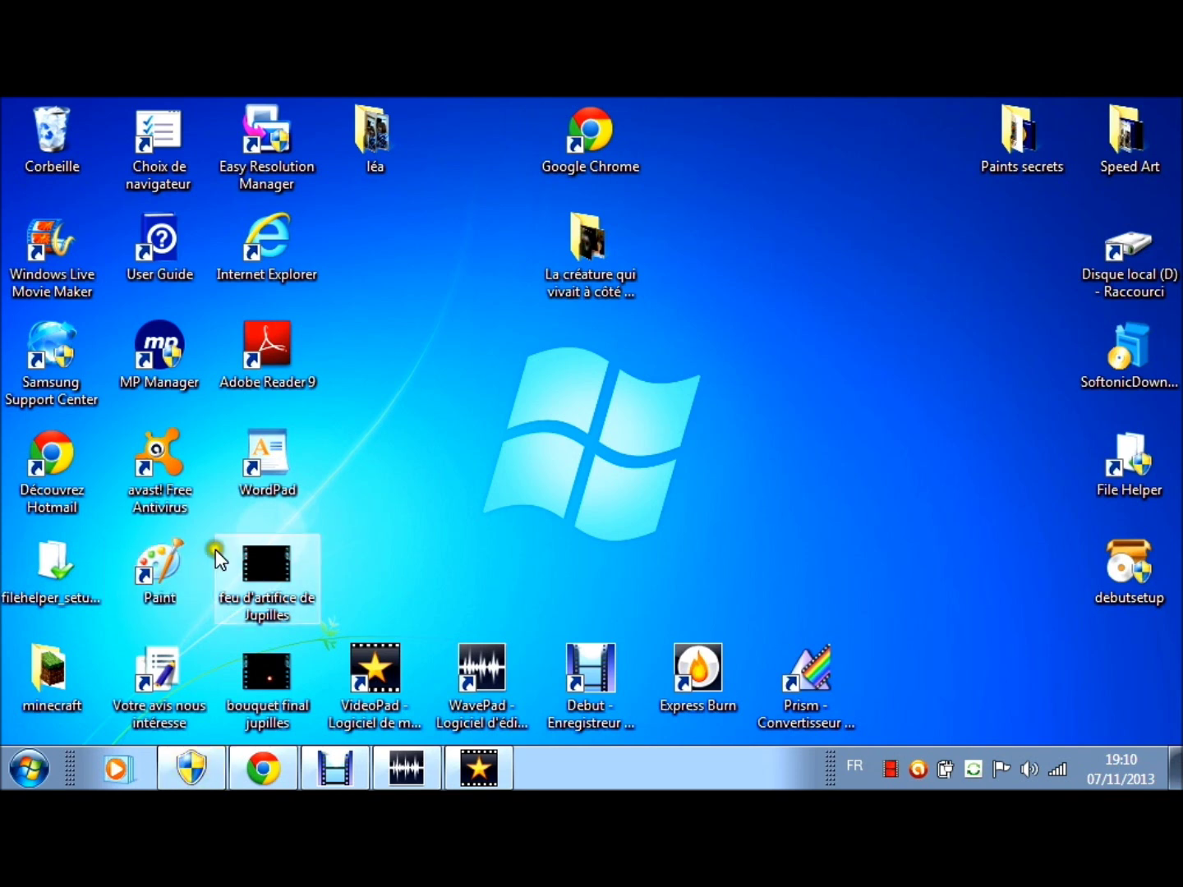
left_click(202, 558)
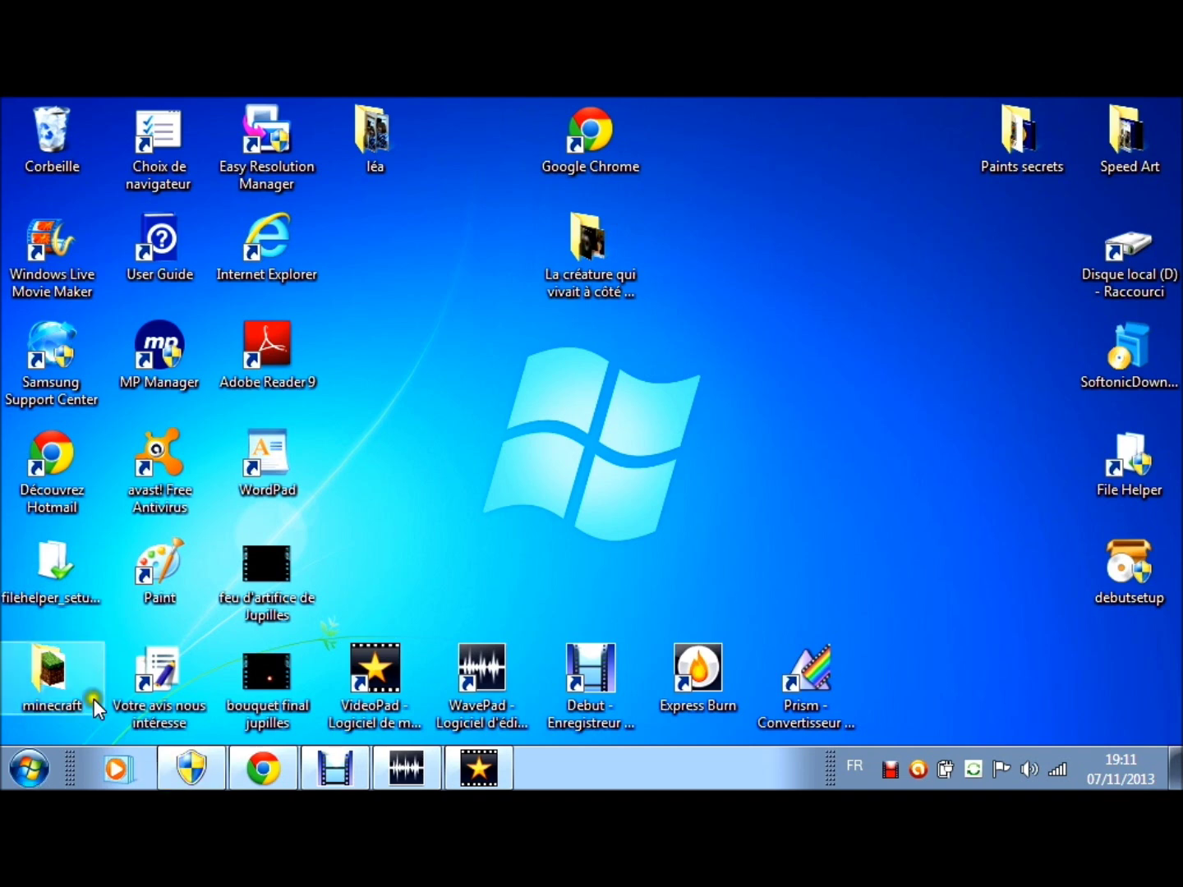
Step: Switch to Windows Explorer and open the Pâte dans la main folder inside Dessins animé > Projés in the Videos library
key("super")
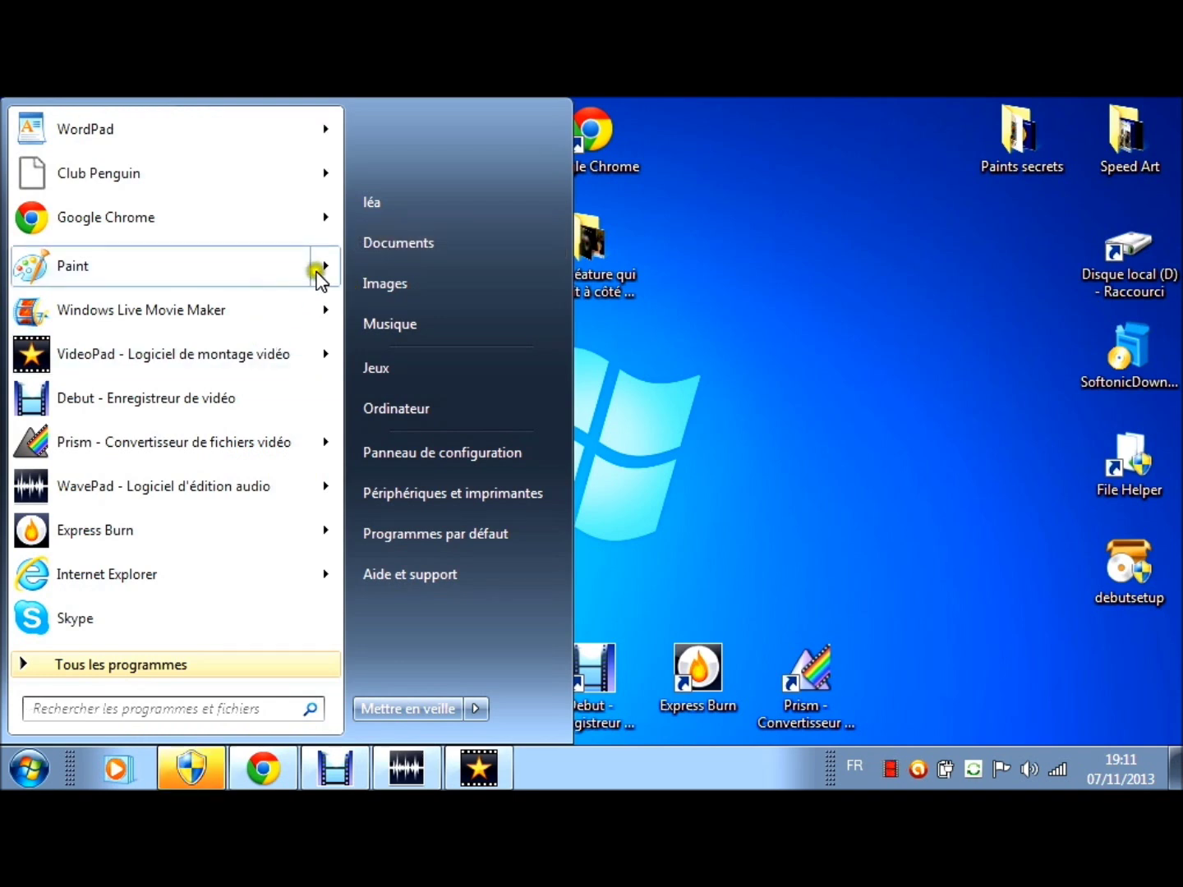
left_click(400, 243)
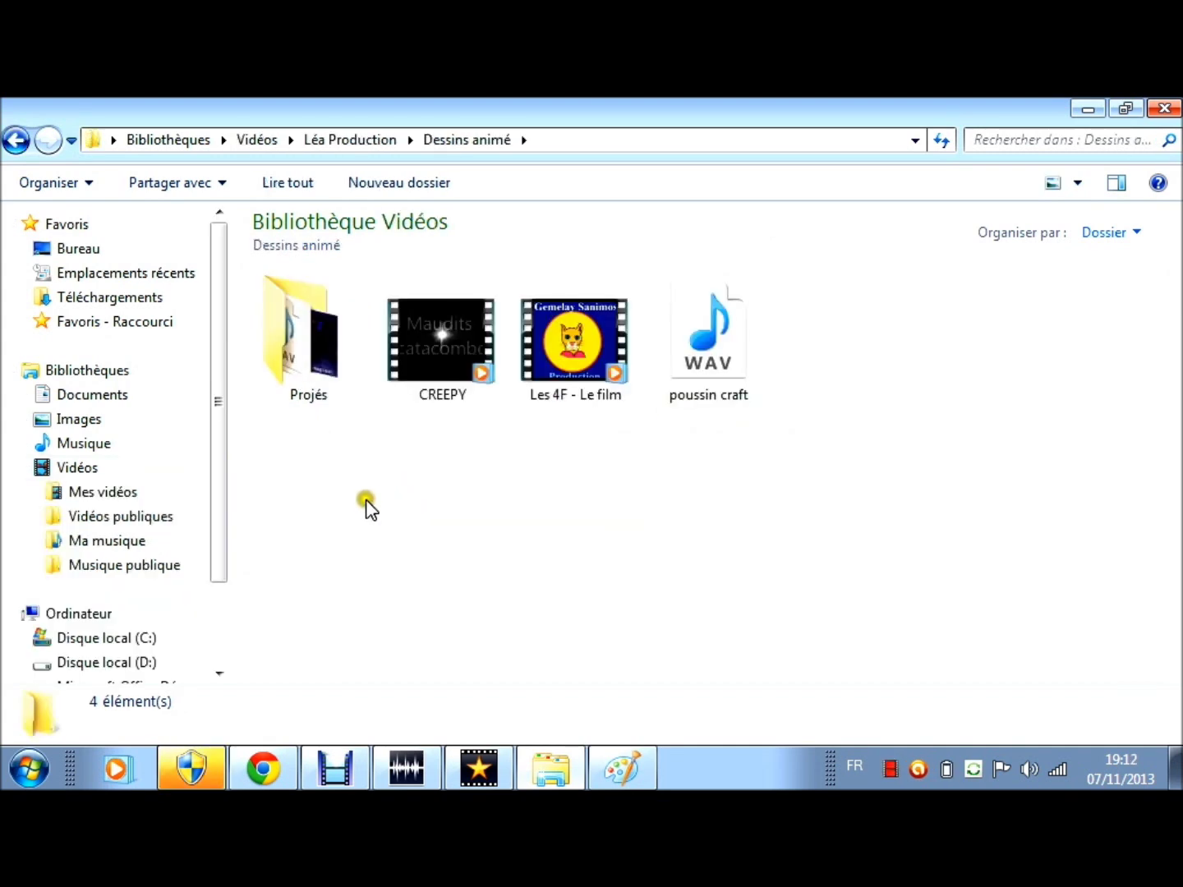
left_click(344, 388)
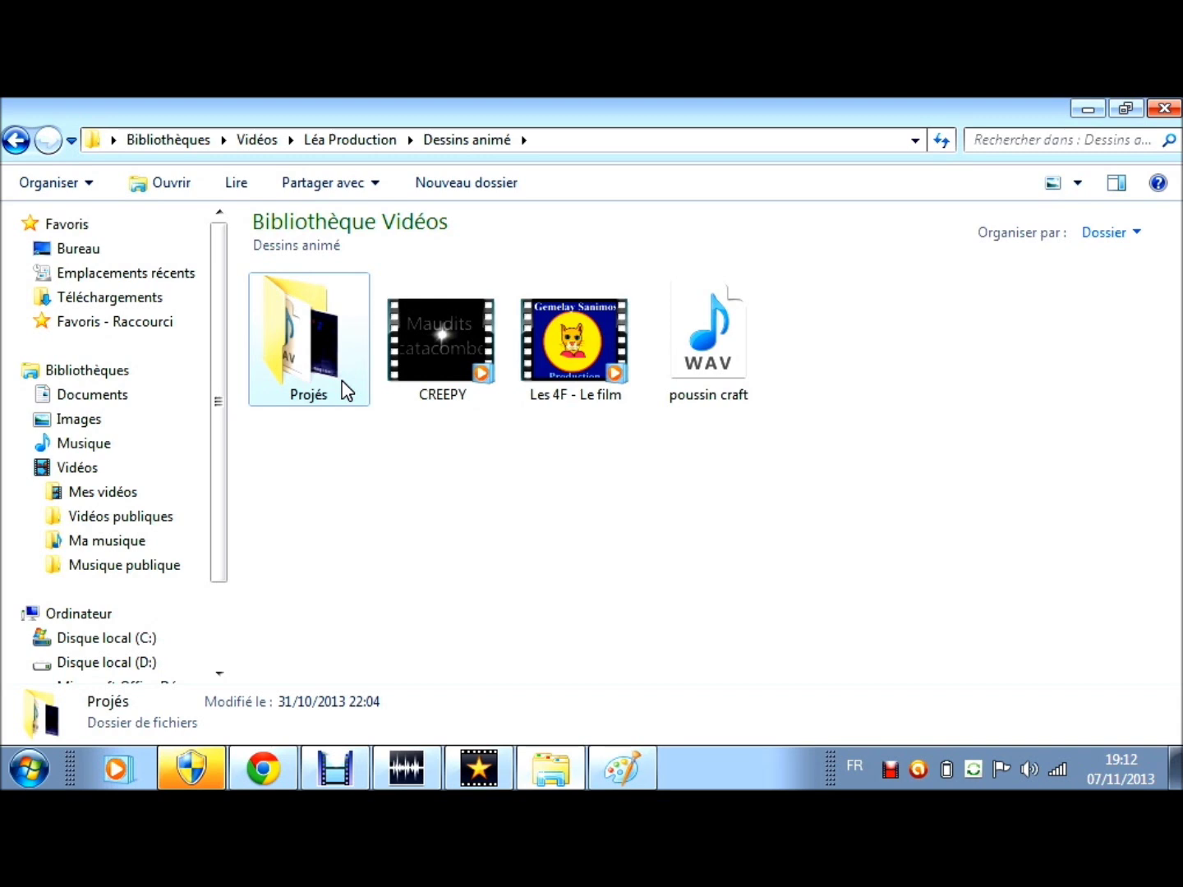
double_click(344, 388)
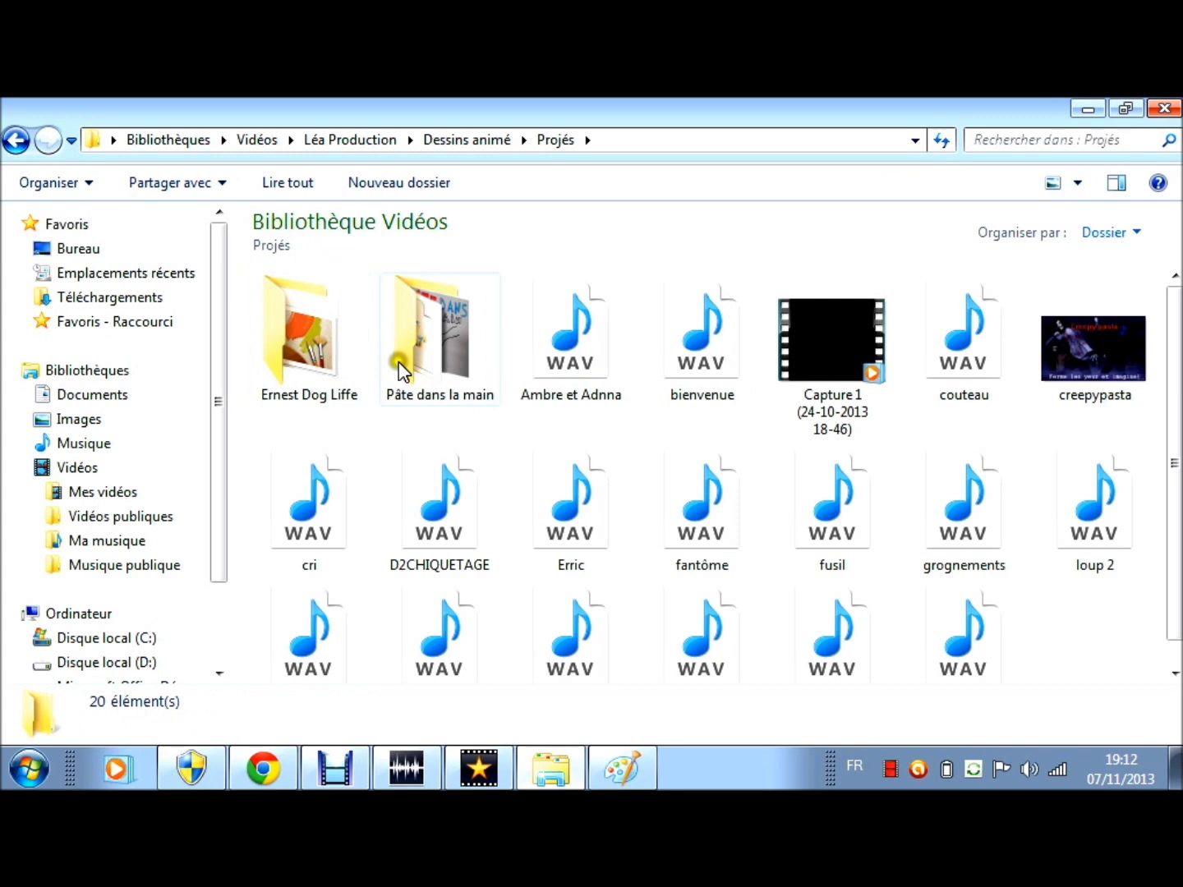
double_click(400, 372)
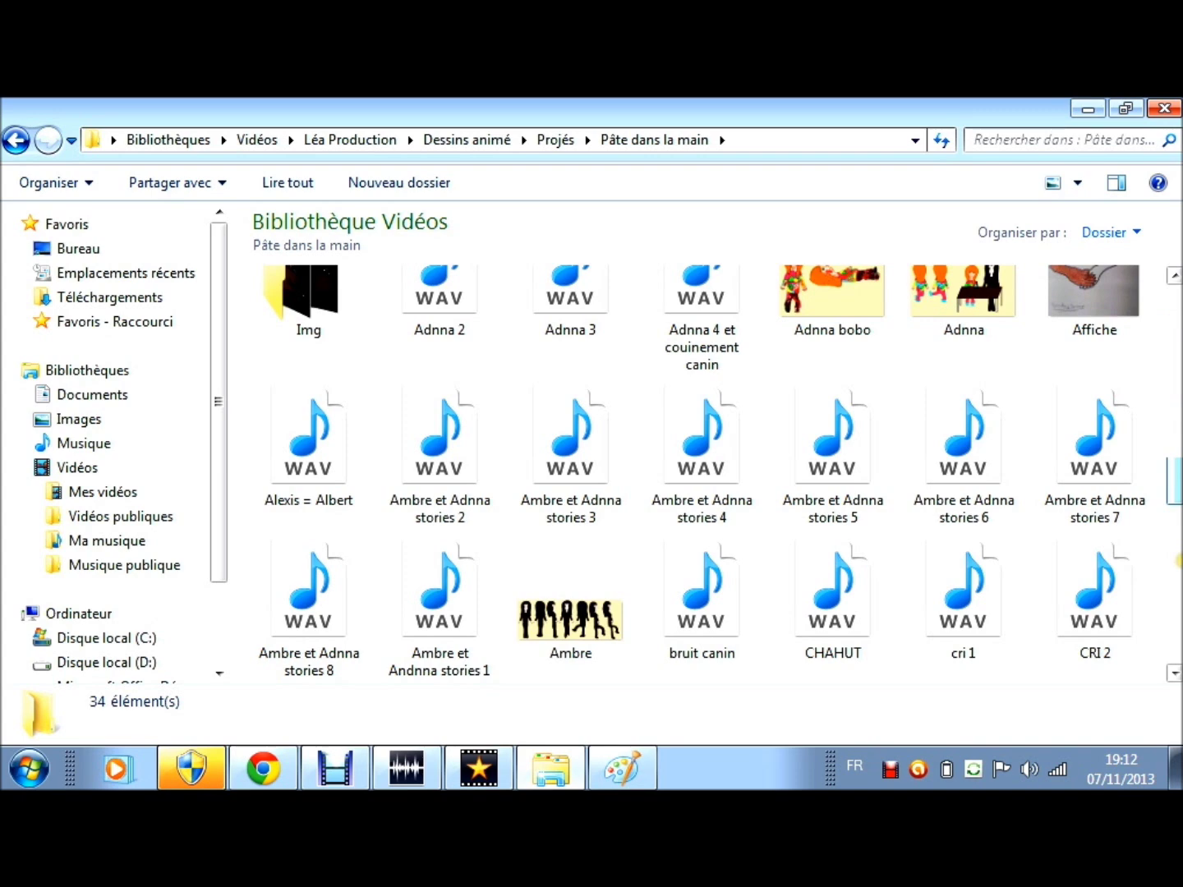
Step: Look through the Pâte dans la main folder, then open the Adnna bobo image in Paint and zoom out
left_click_drag(1177, 558, 1176, 427)
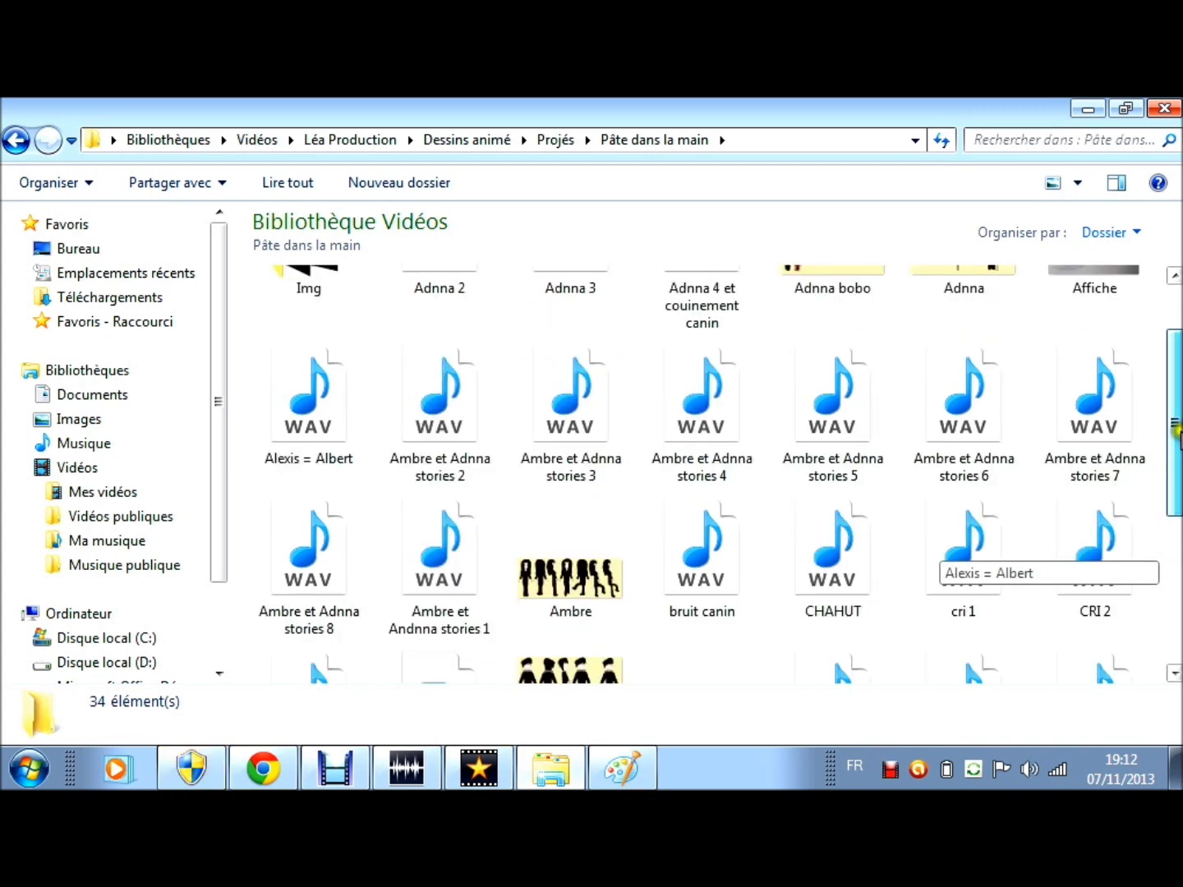
left_click_drag(1176, 427, 1176, 572)
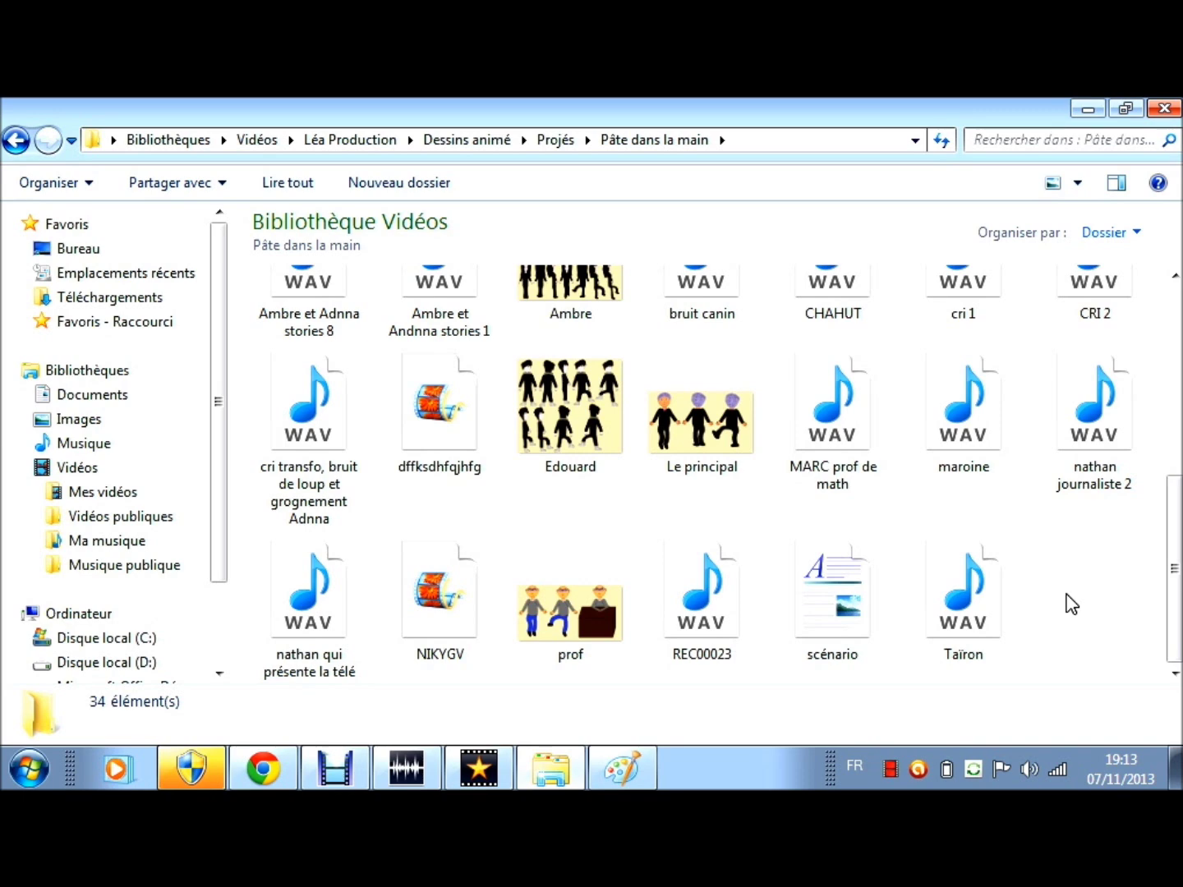
scroll(986, 505, "up", 4)
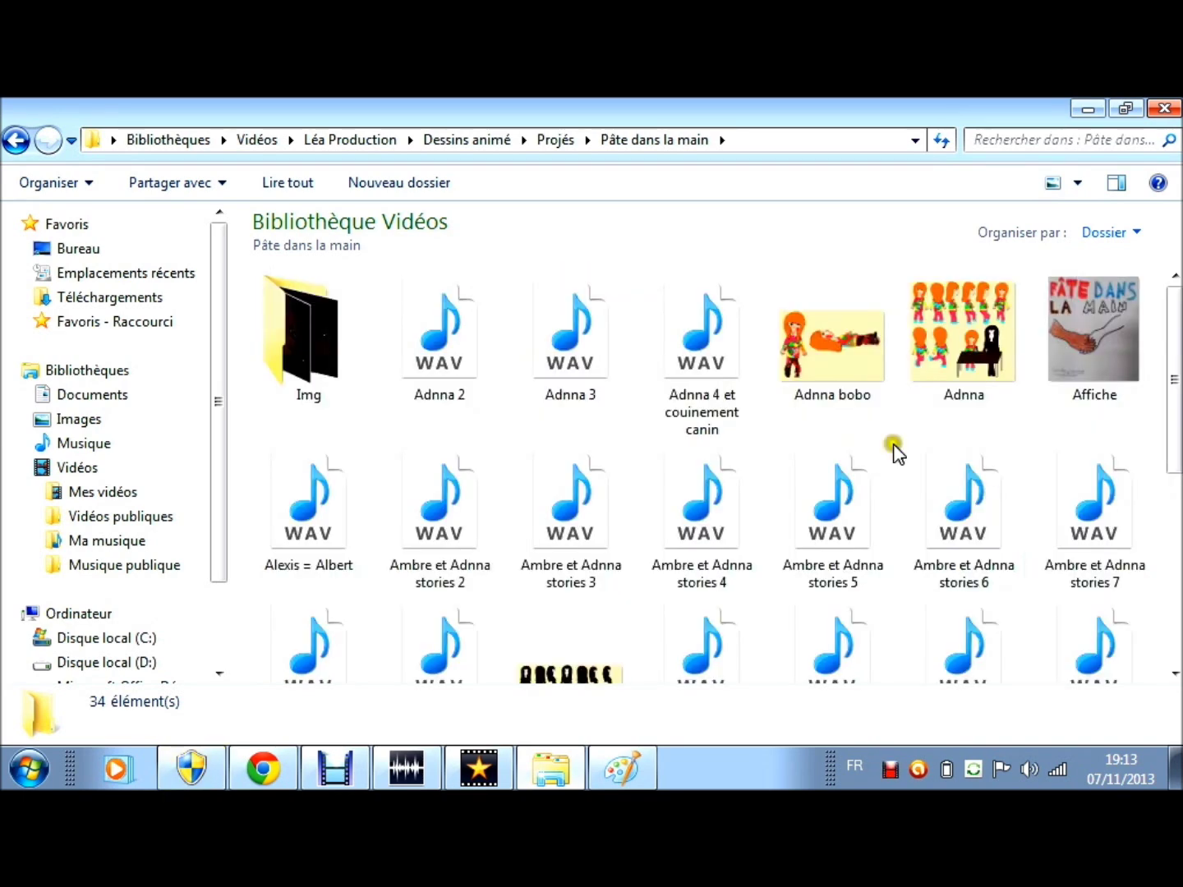
left_click(830, 402)
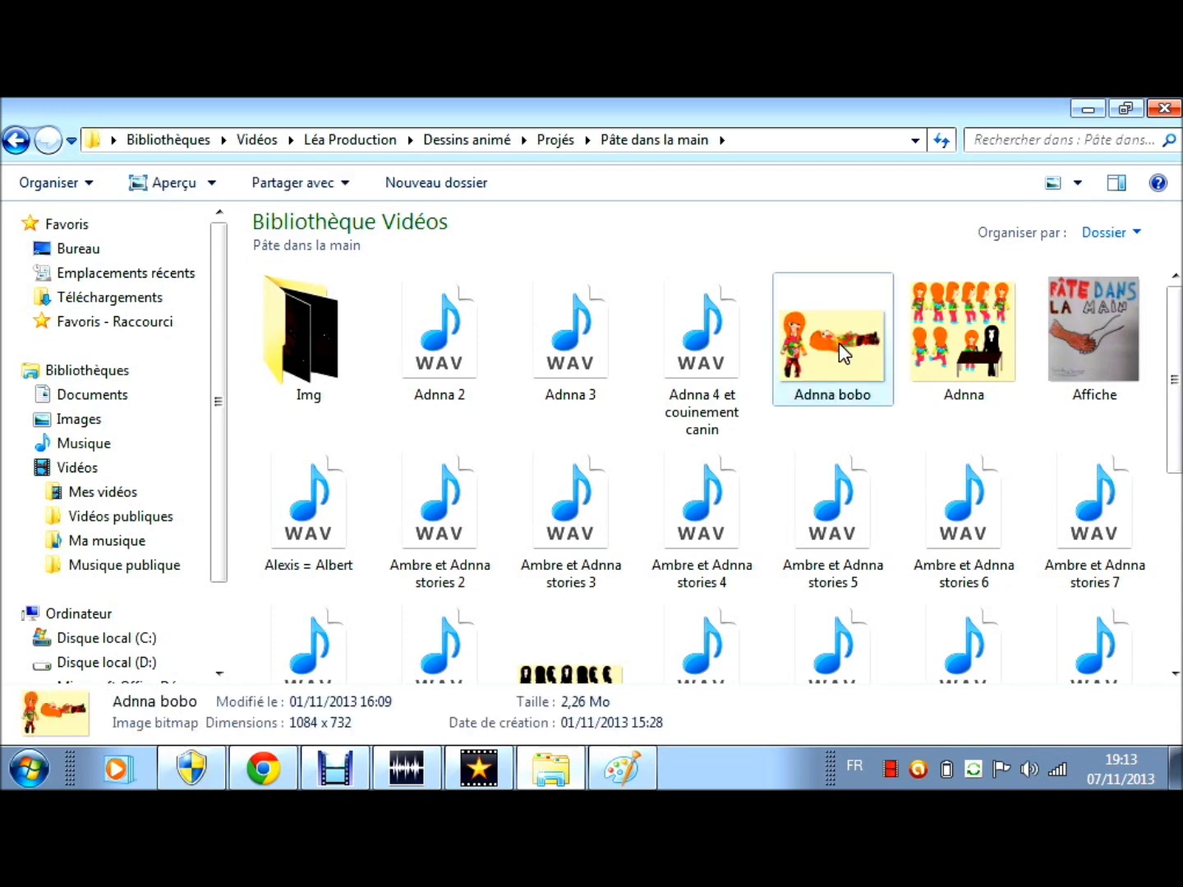
right_click(839, 343)
mouse_move(911, 419)
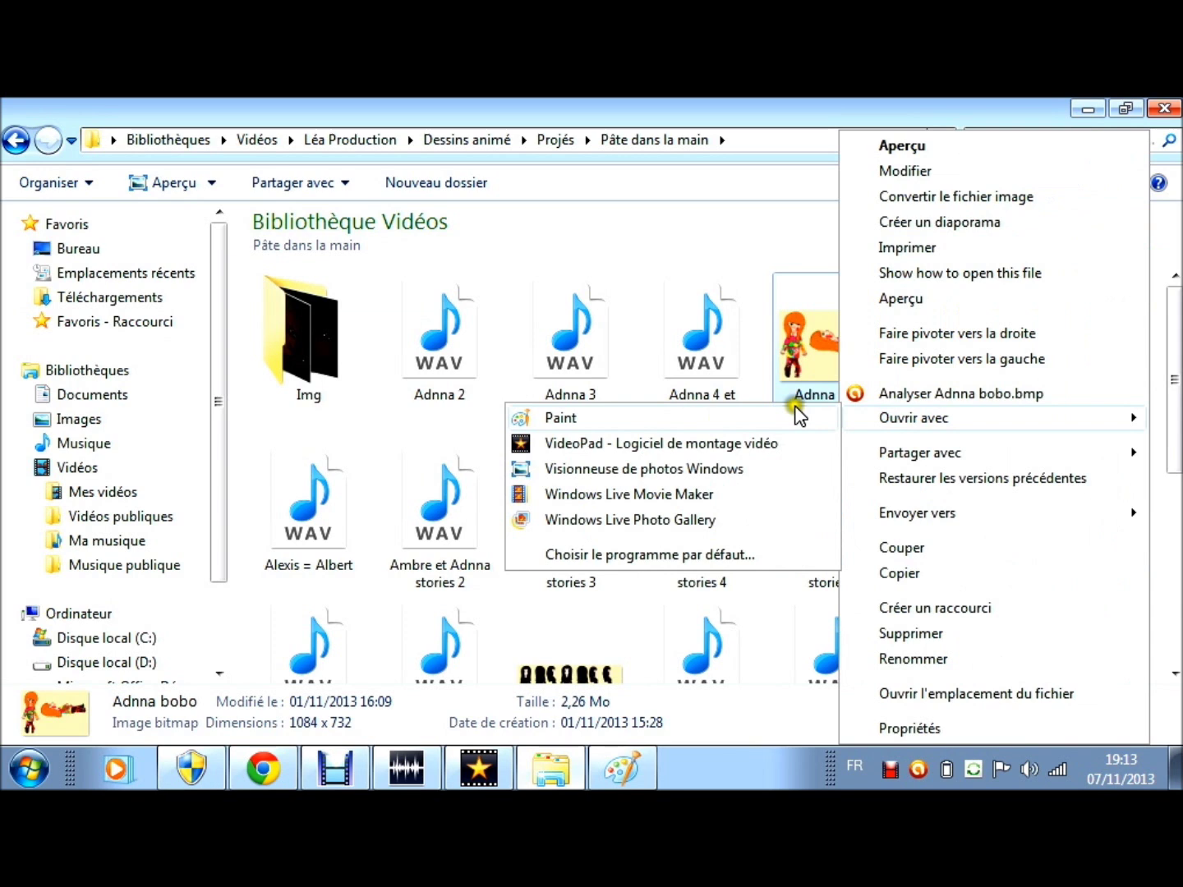
left_click(797, 418)
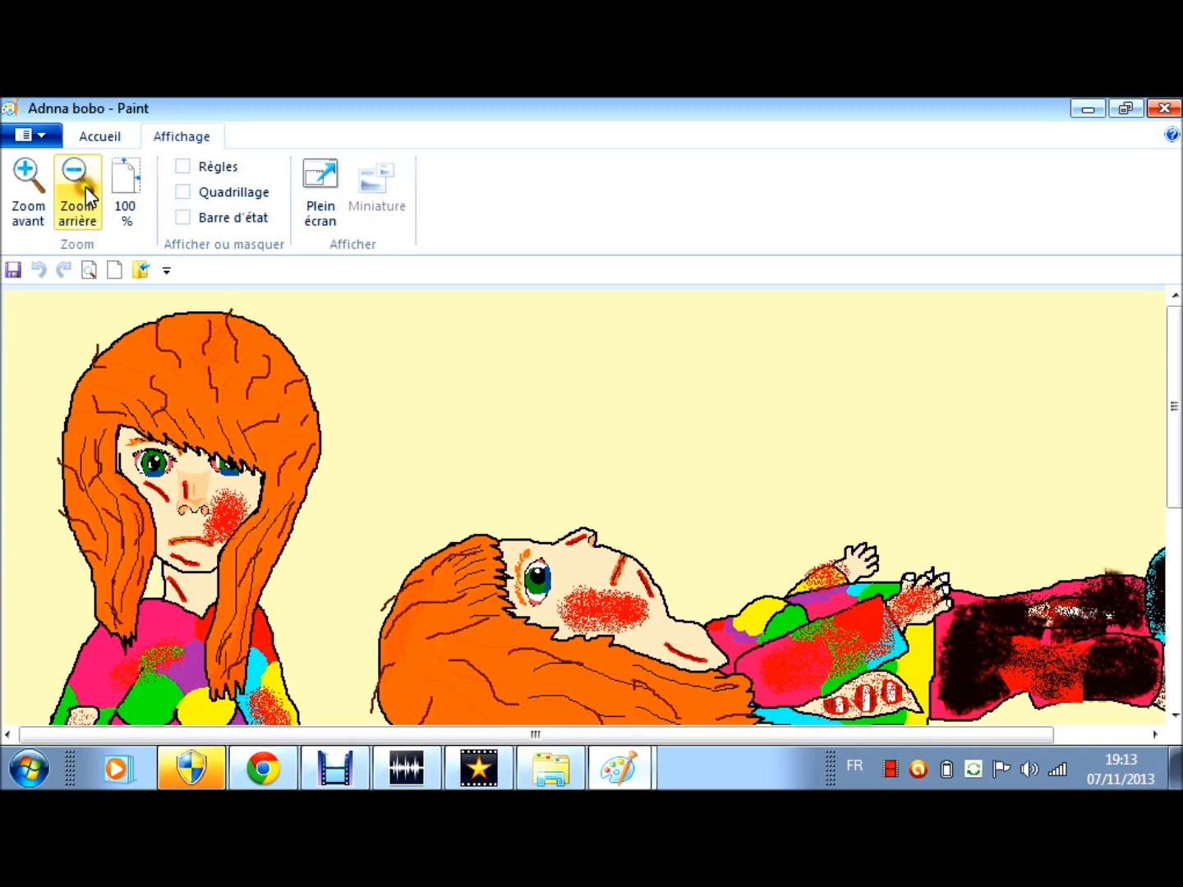
left_click(85, 187)
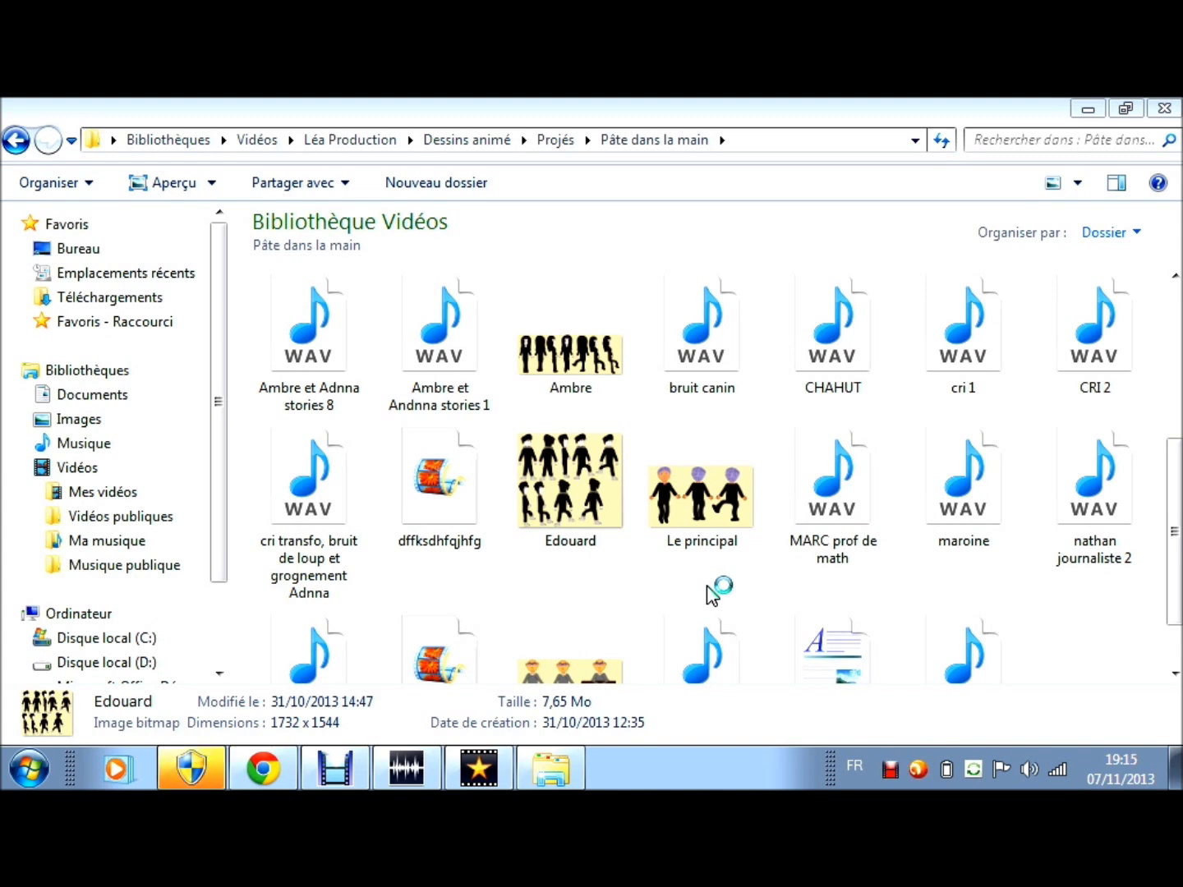
Step: Open the Edouard image in Windows Photo Viewer, examine the character's standing and walking poses, and return to the folder
left_click(547, 547)
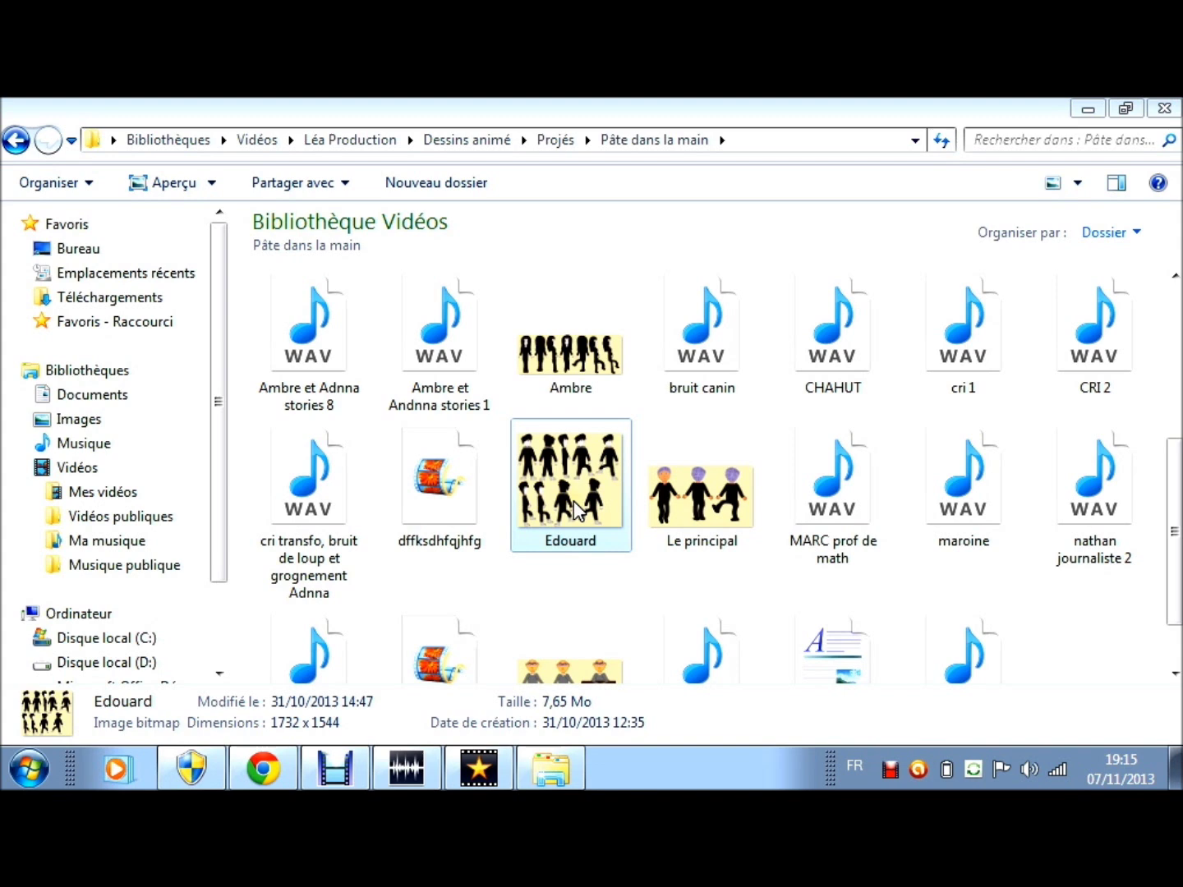
double_click(610, 450)
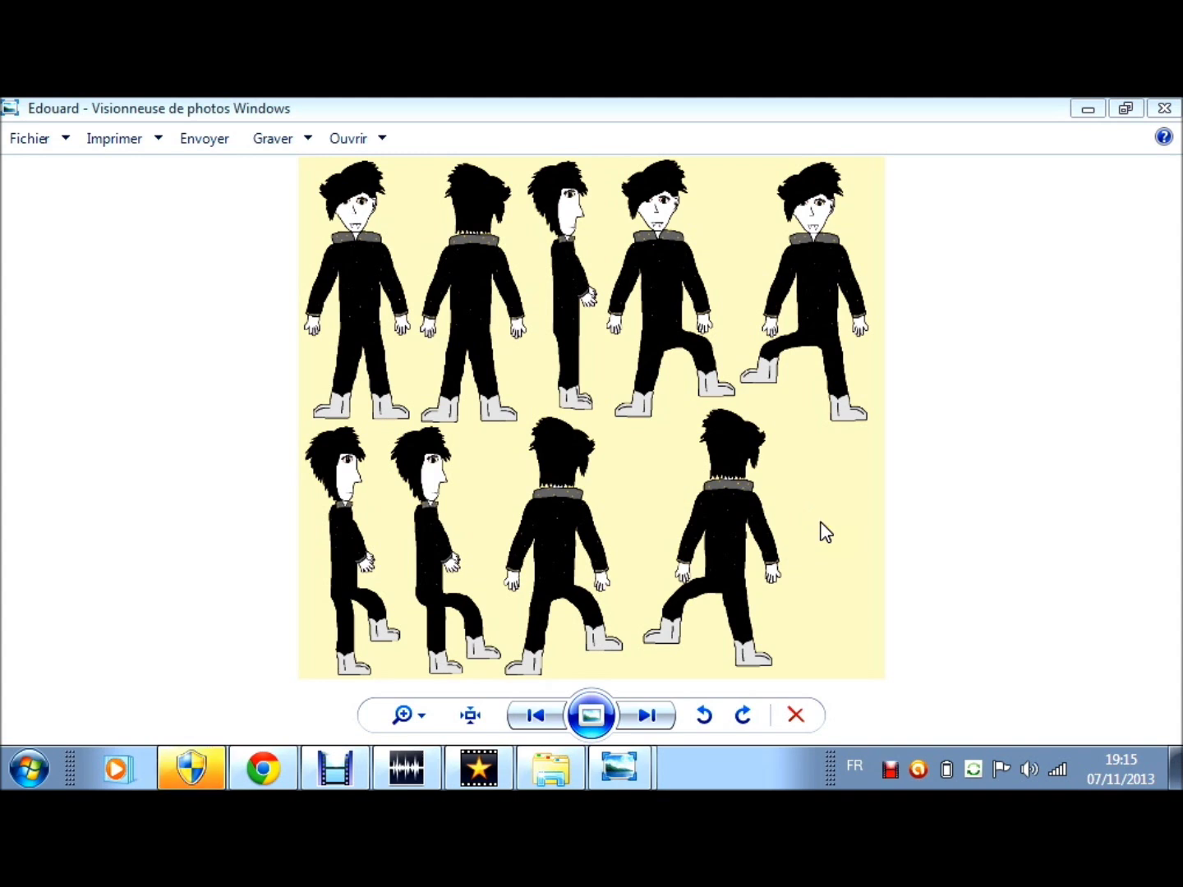
left_click(256, 259)
left_click(388, 393)
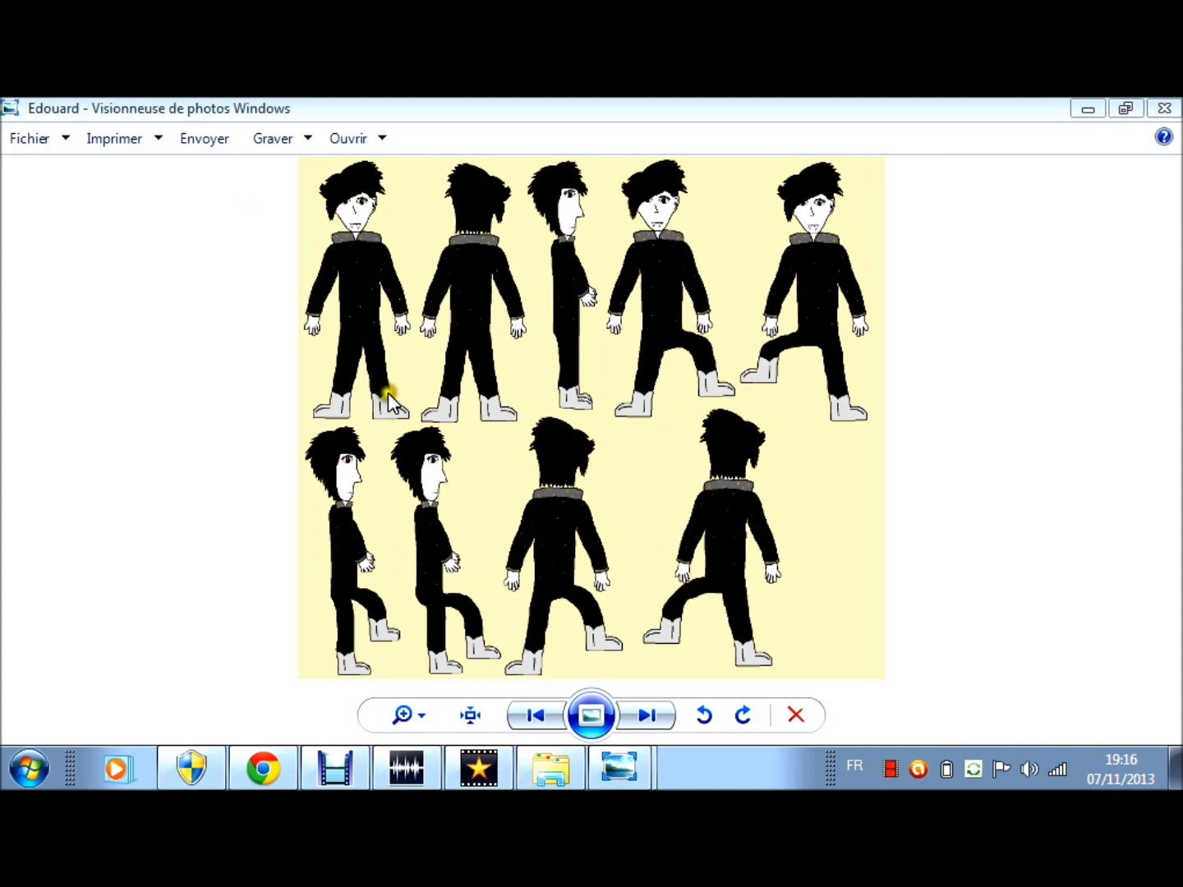
left_click(336, 383)
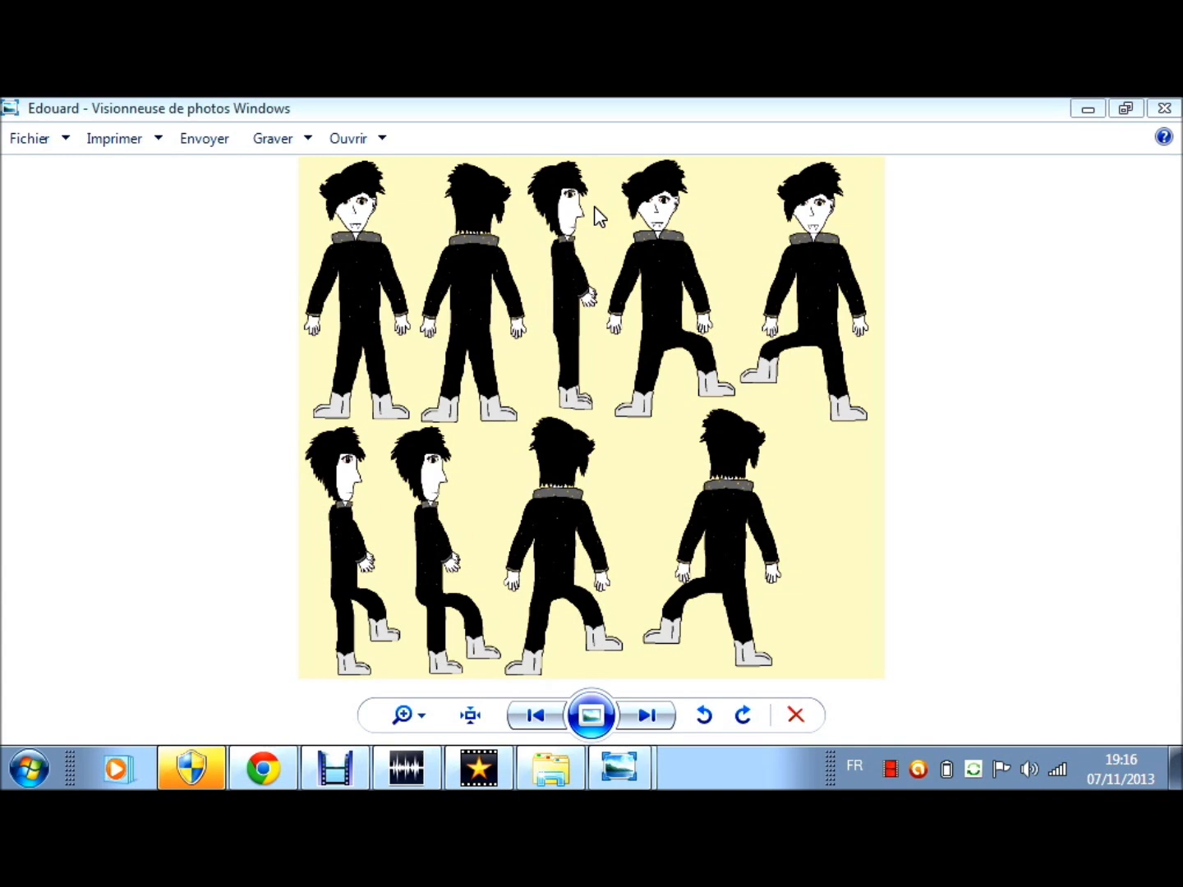
left_click(599, 366)
left_click(671, 190)
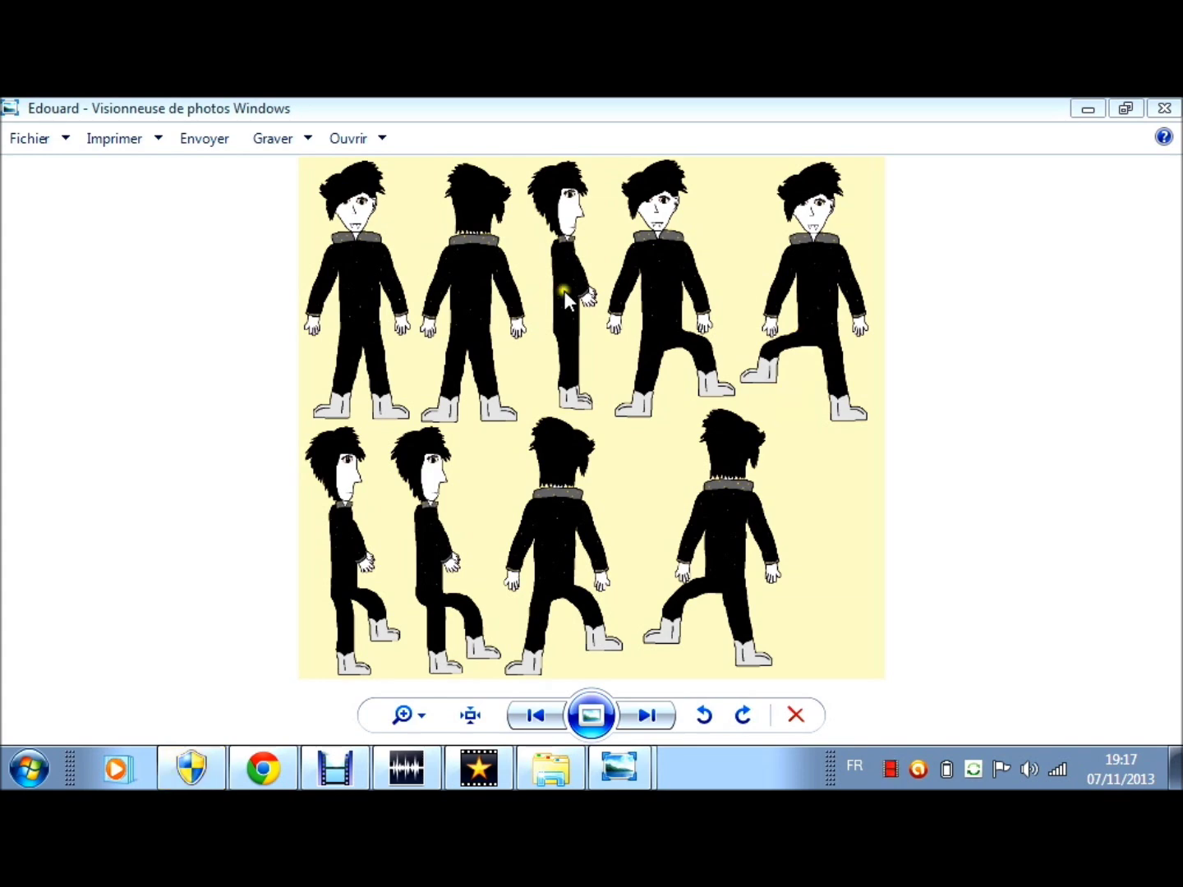
left_click(655, 772)
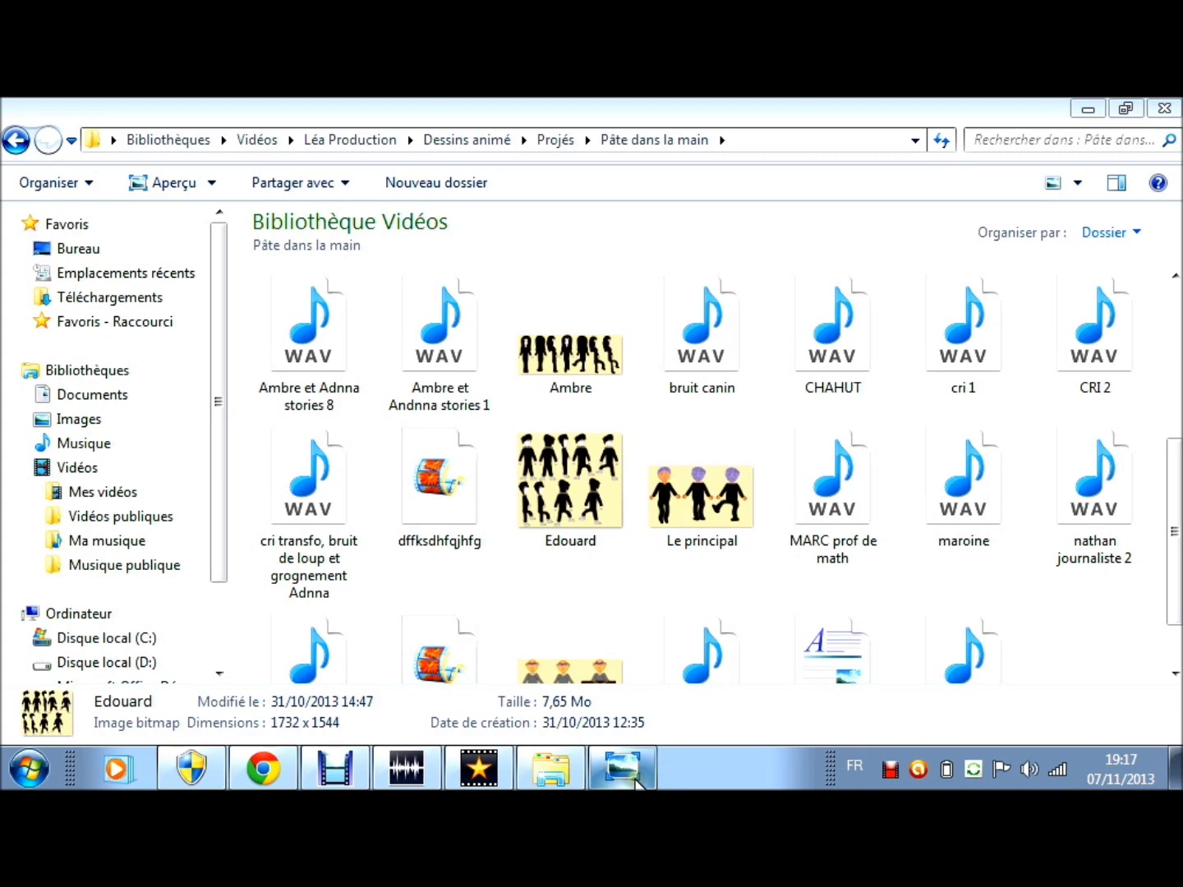
Step: Open the prof image from the Pâte dans la main folder
scroll(603, 580, "down", 1)
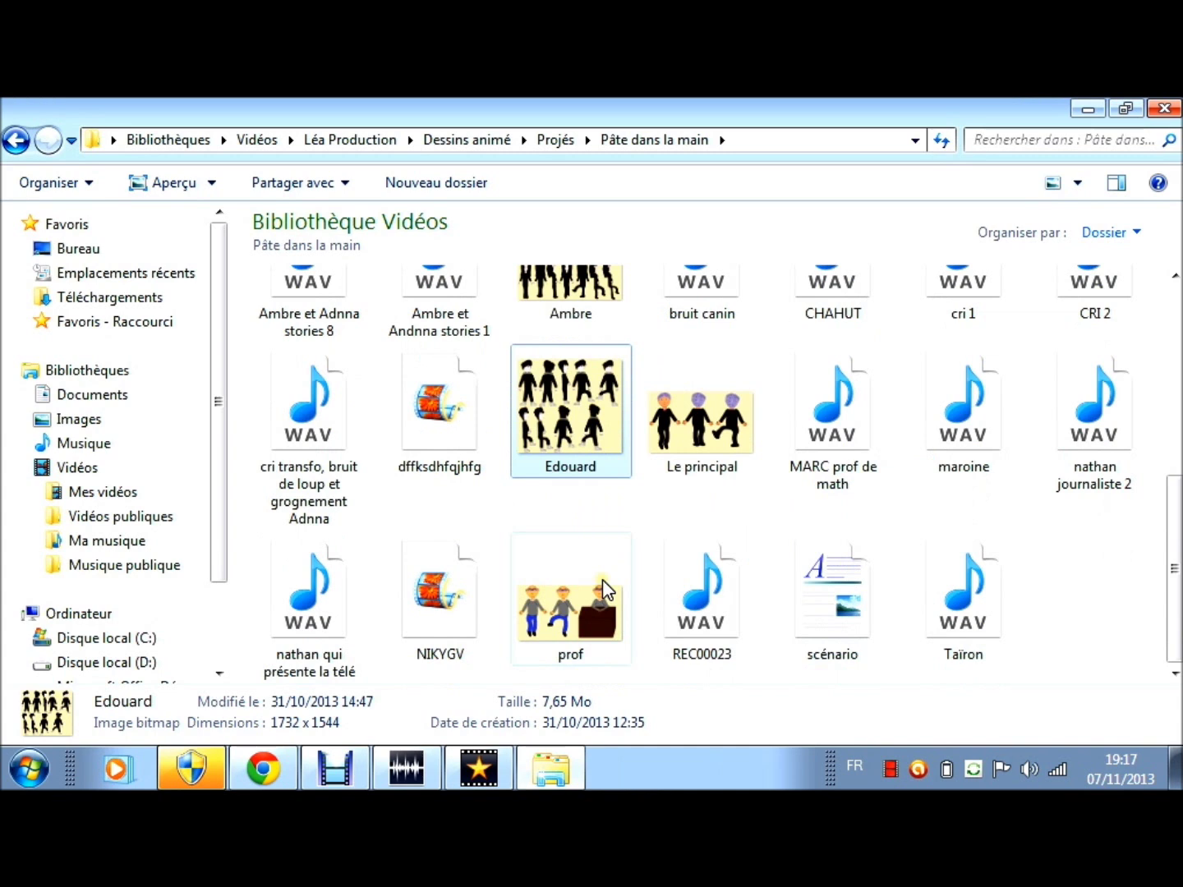
double_click(603, 580)
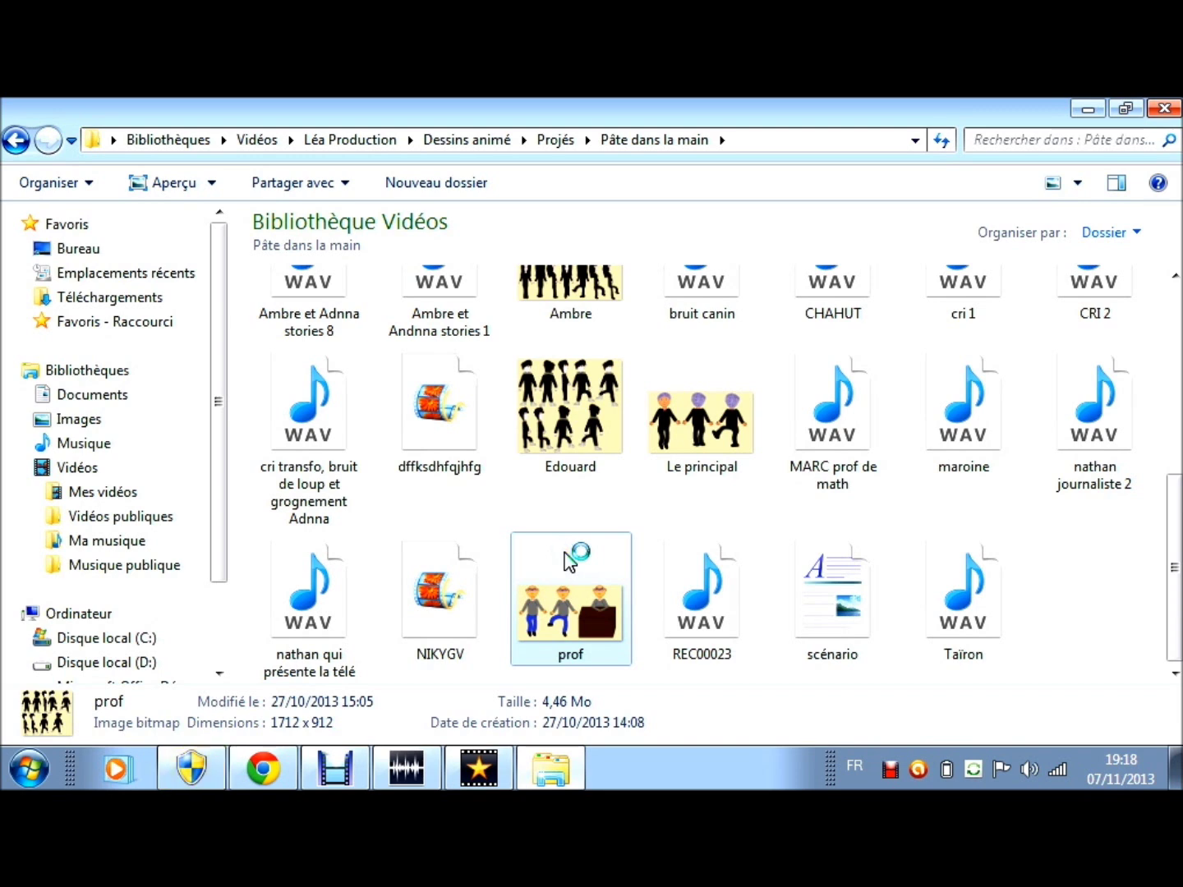
Step: Switch to Debut to check the running screen recording, then return to the project folder
left_click(348, 765)
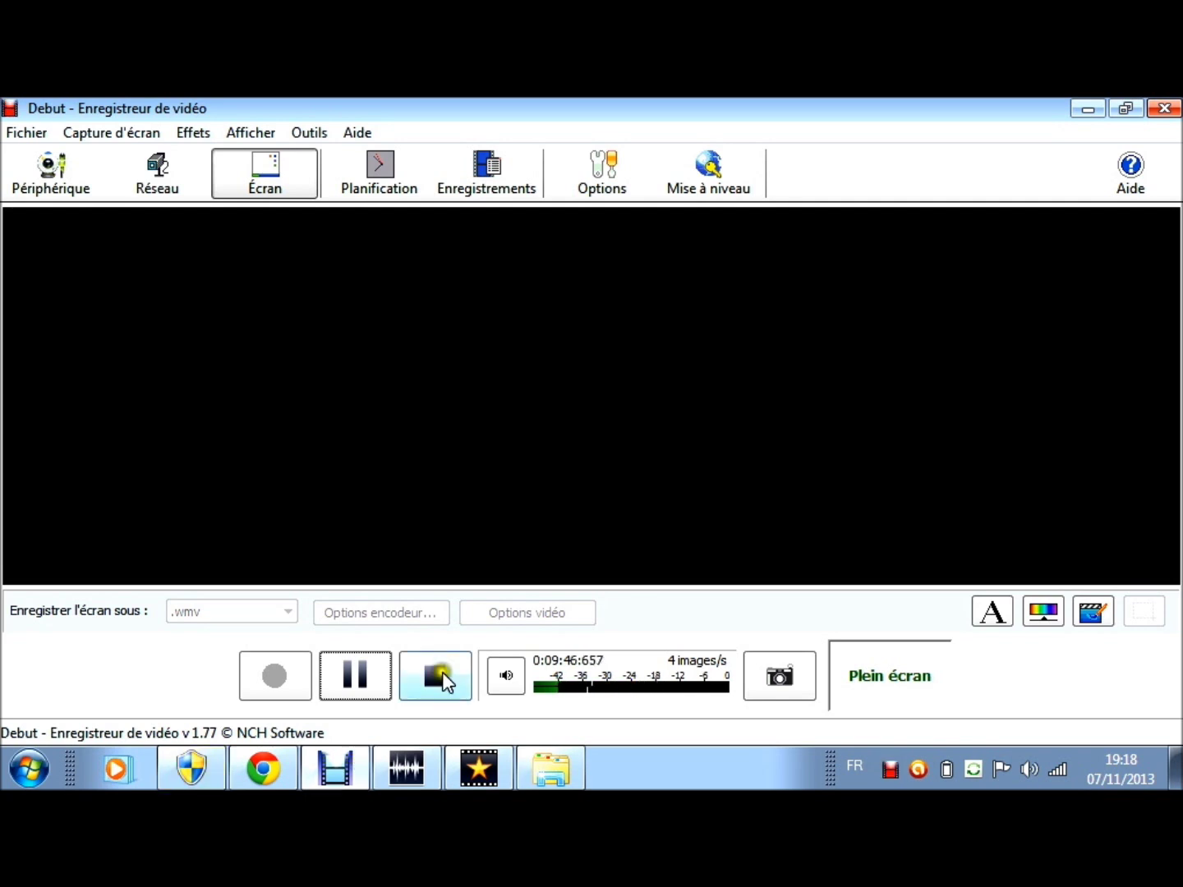
left_click(470, 767)
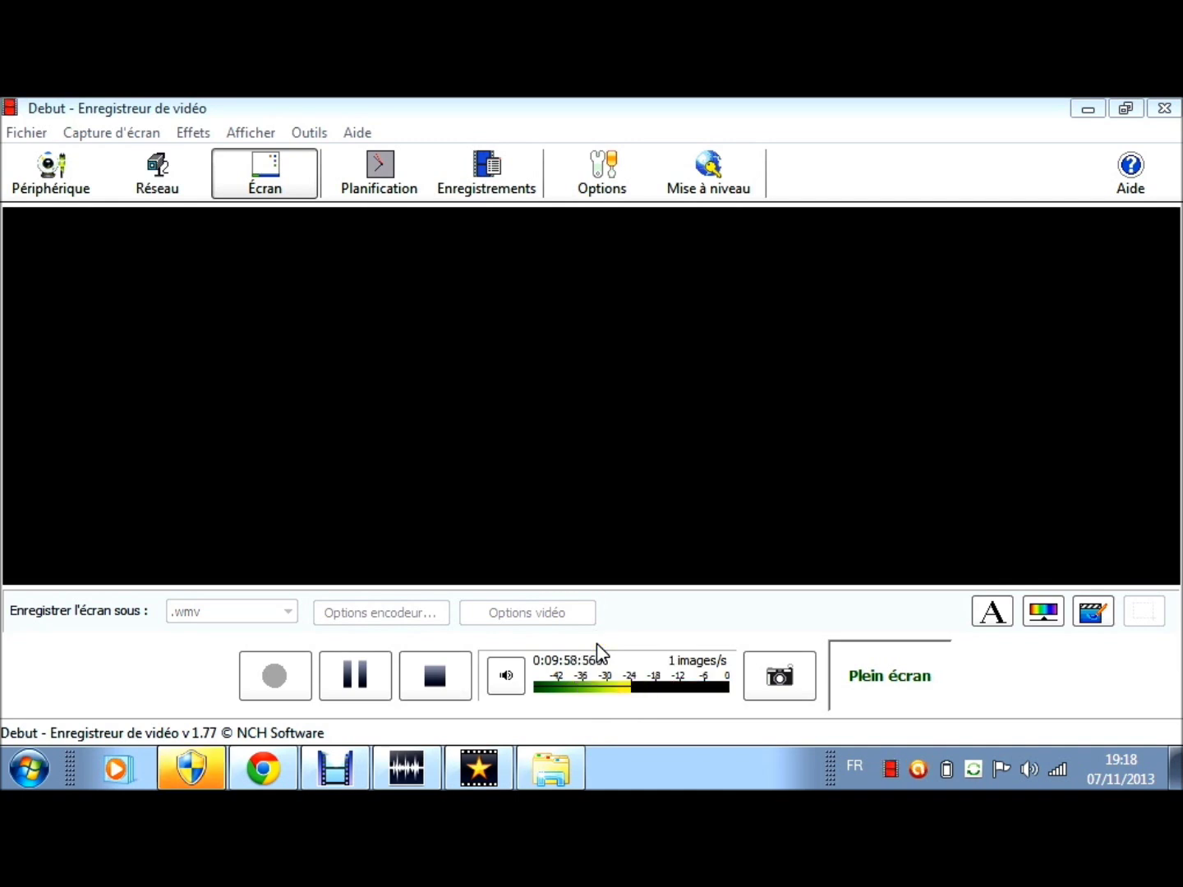
key("alt+Tab")
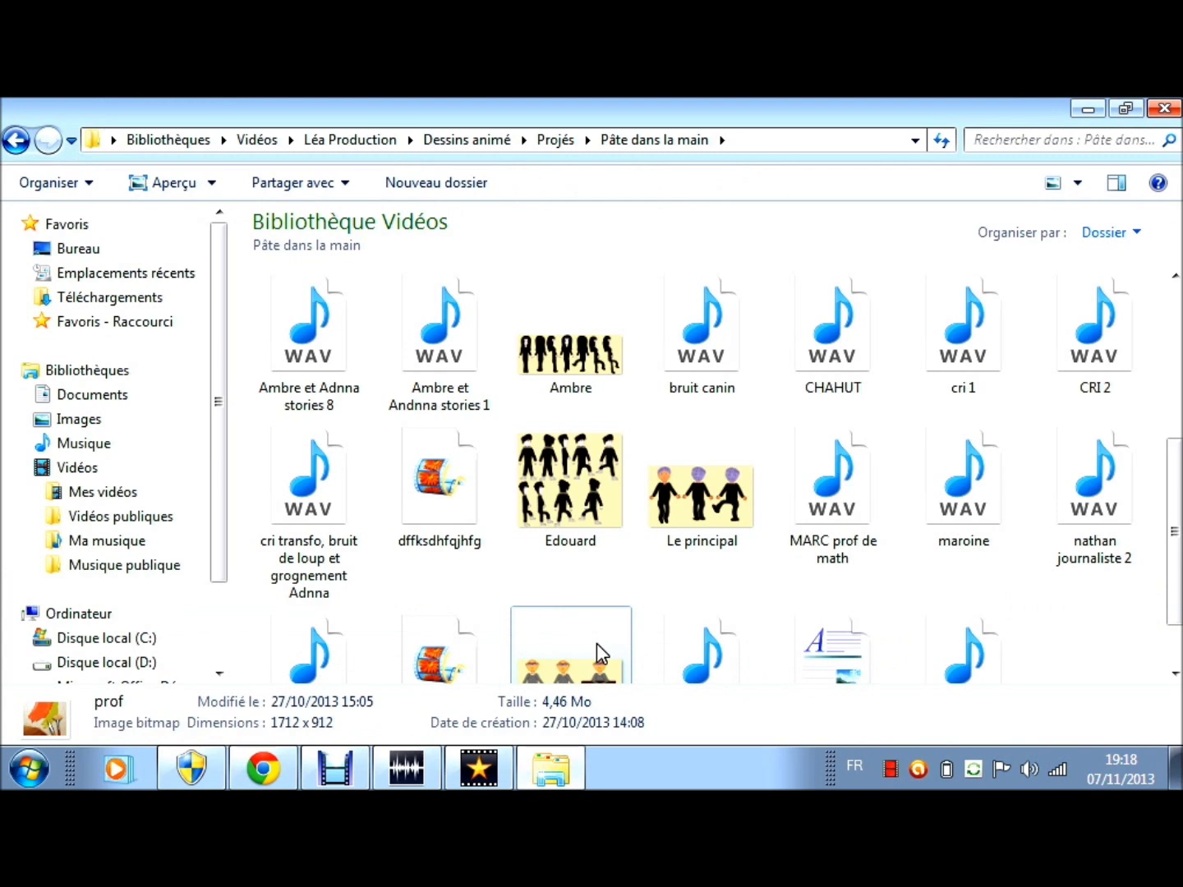
Step: View the teacher's poses in the prof image in Windows Photo Viewer, close it and return to the folder's other files
double_click(596, 643)
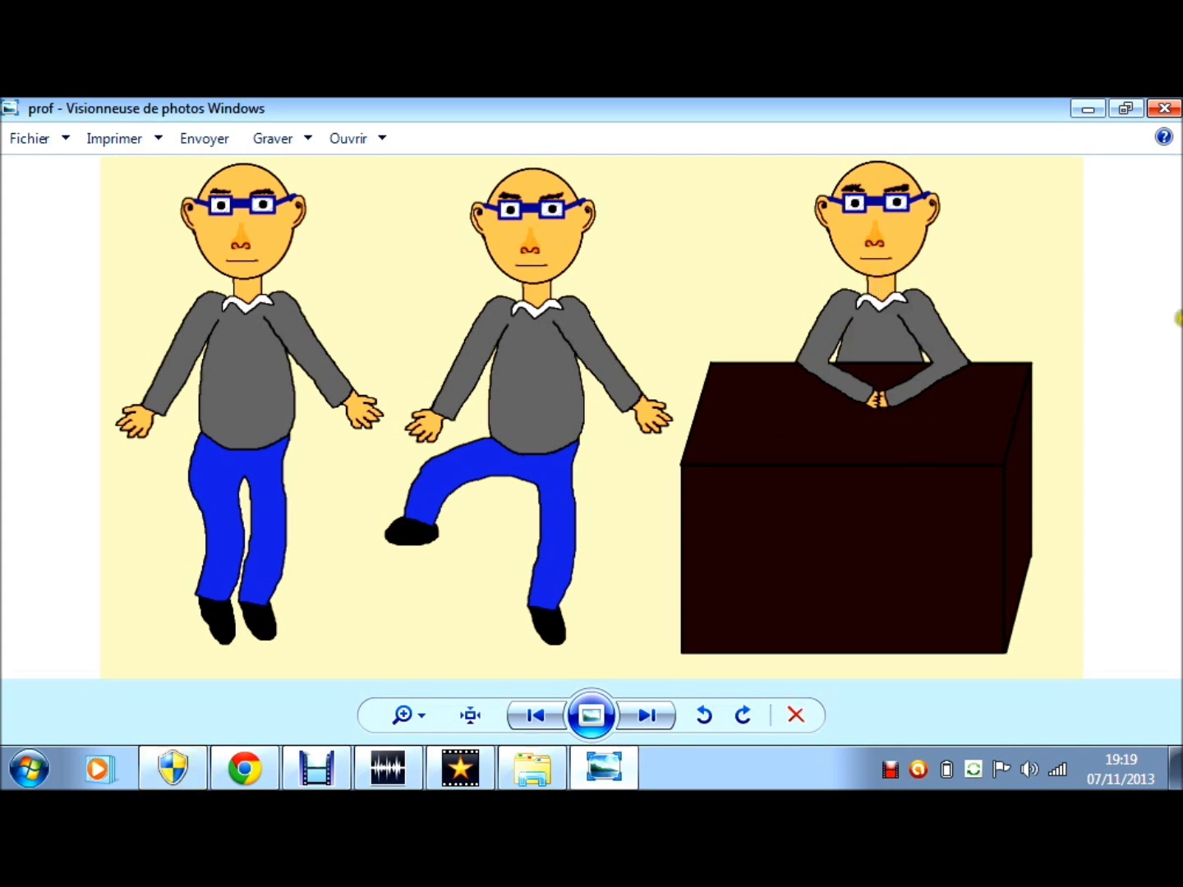
key("alt+F4")
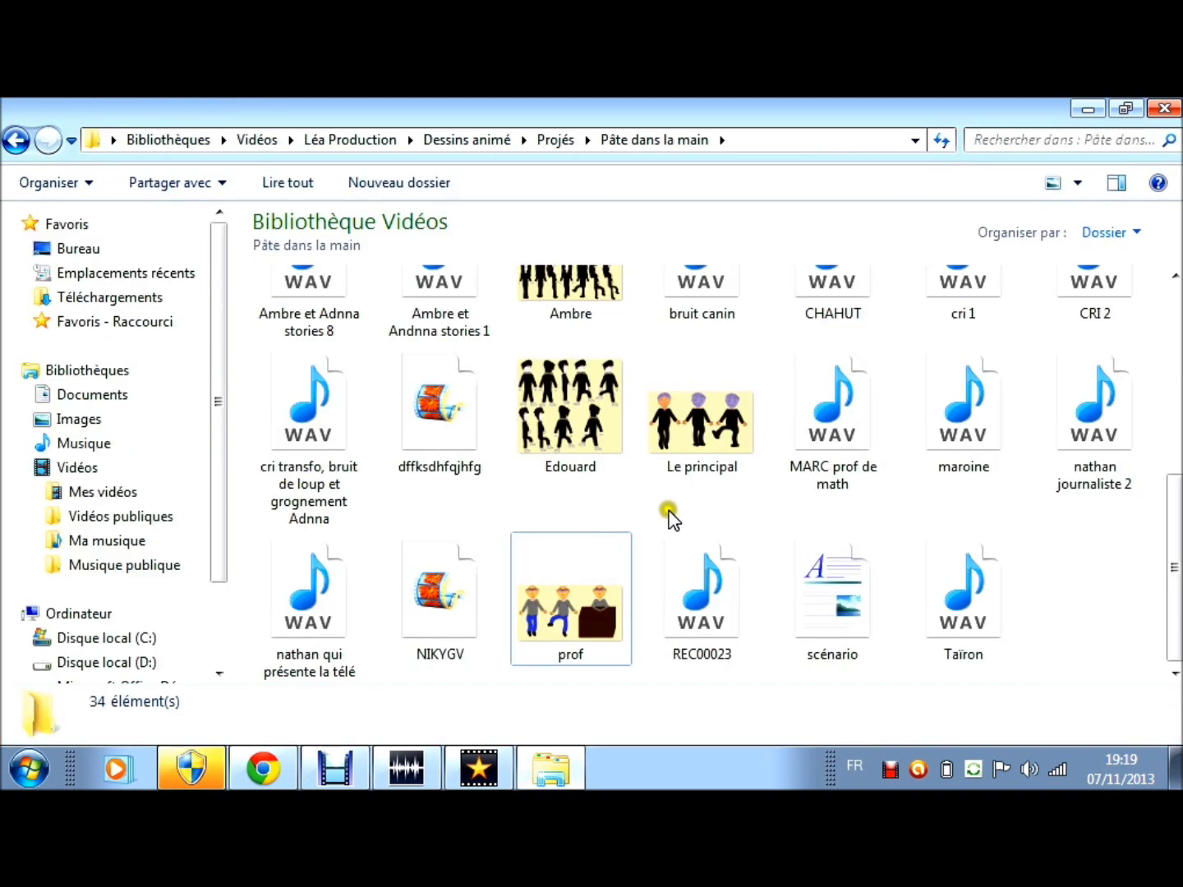
scroll(670, 517, "up", 3)
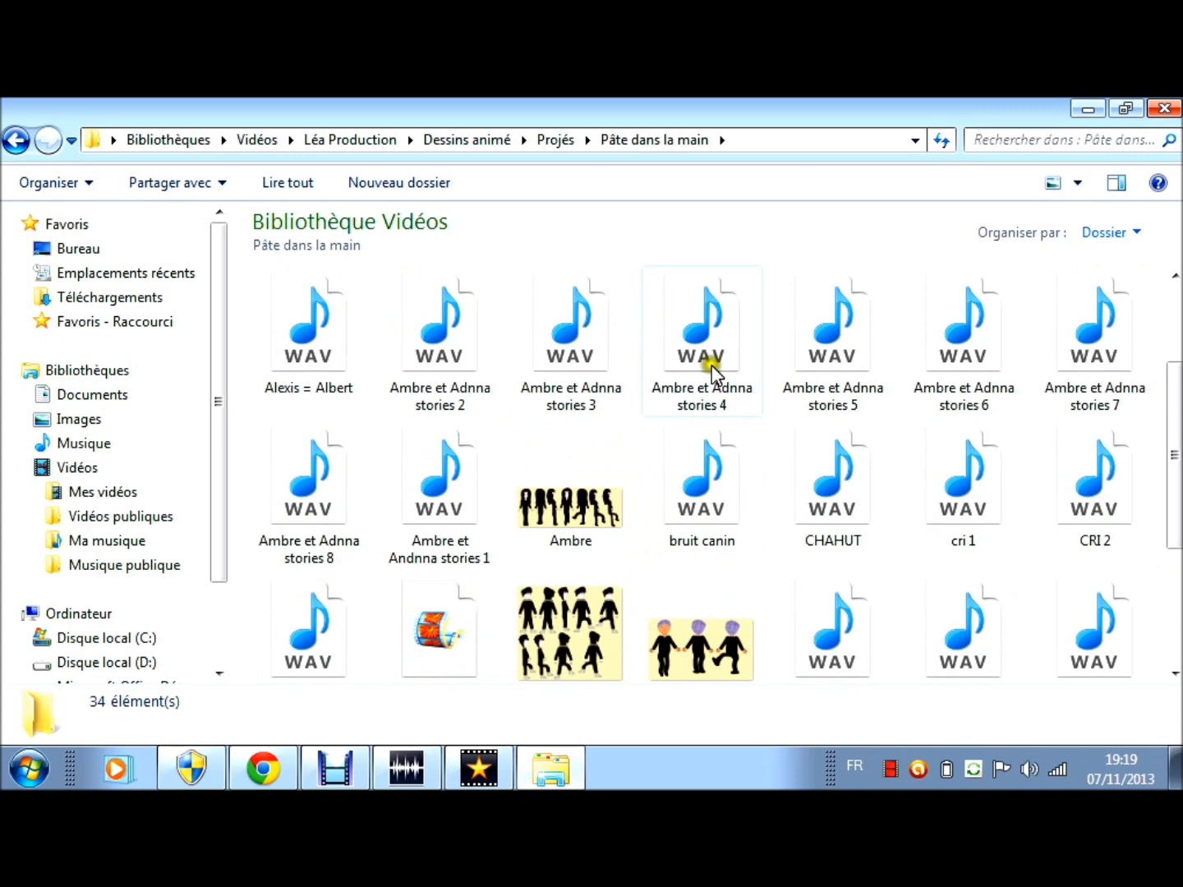
Step: Create a new bitmap image named Eric in the Pâte dans la main folder and open it in Paint
scroll(711, 365, "down", 3)
right_click(784, 509)
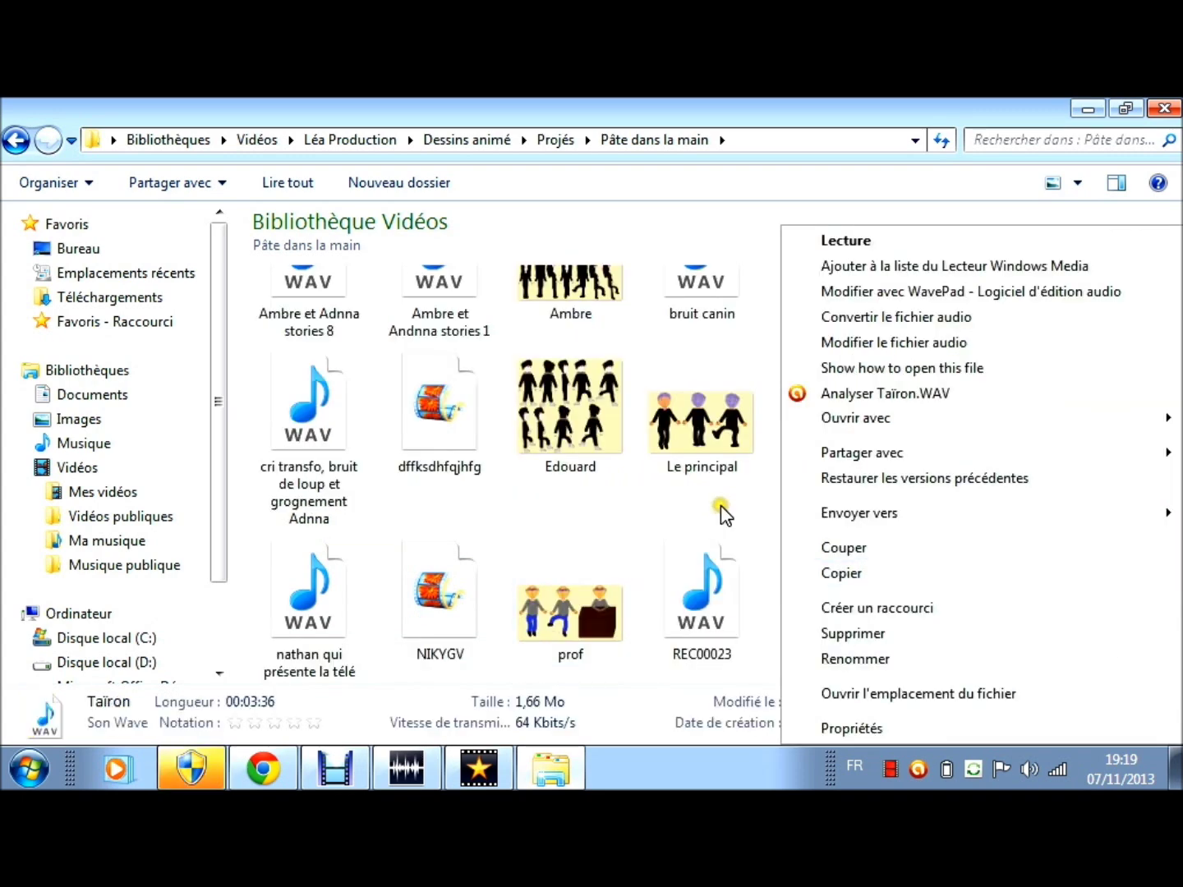
right_click(1054, 586)
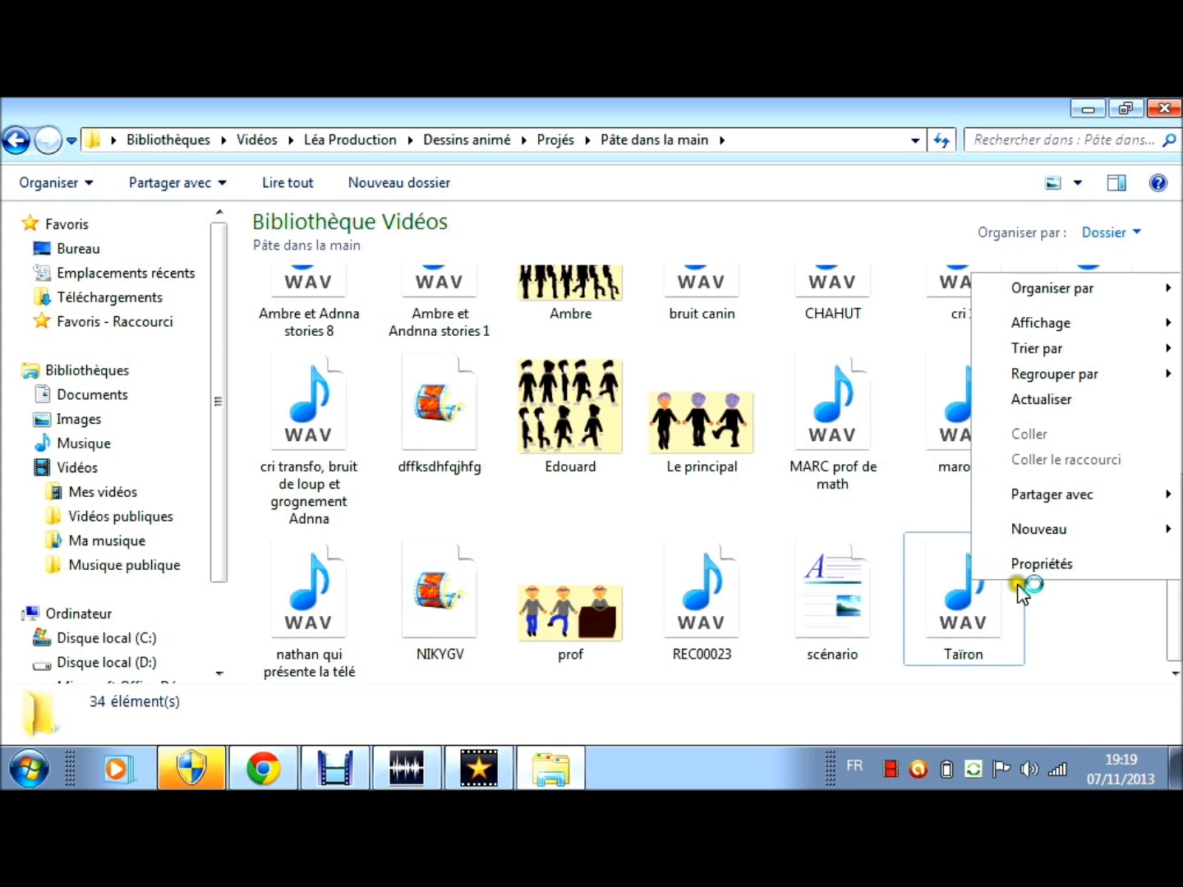
left_click(1070, 625)
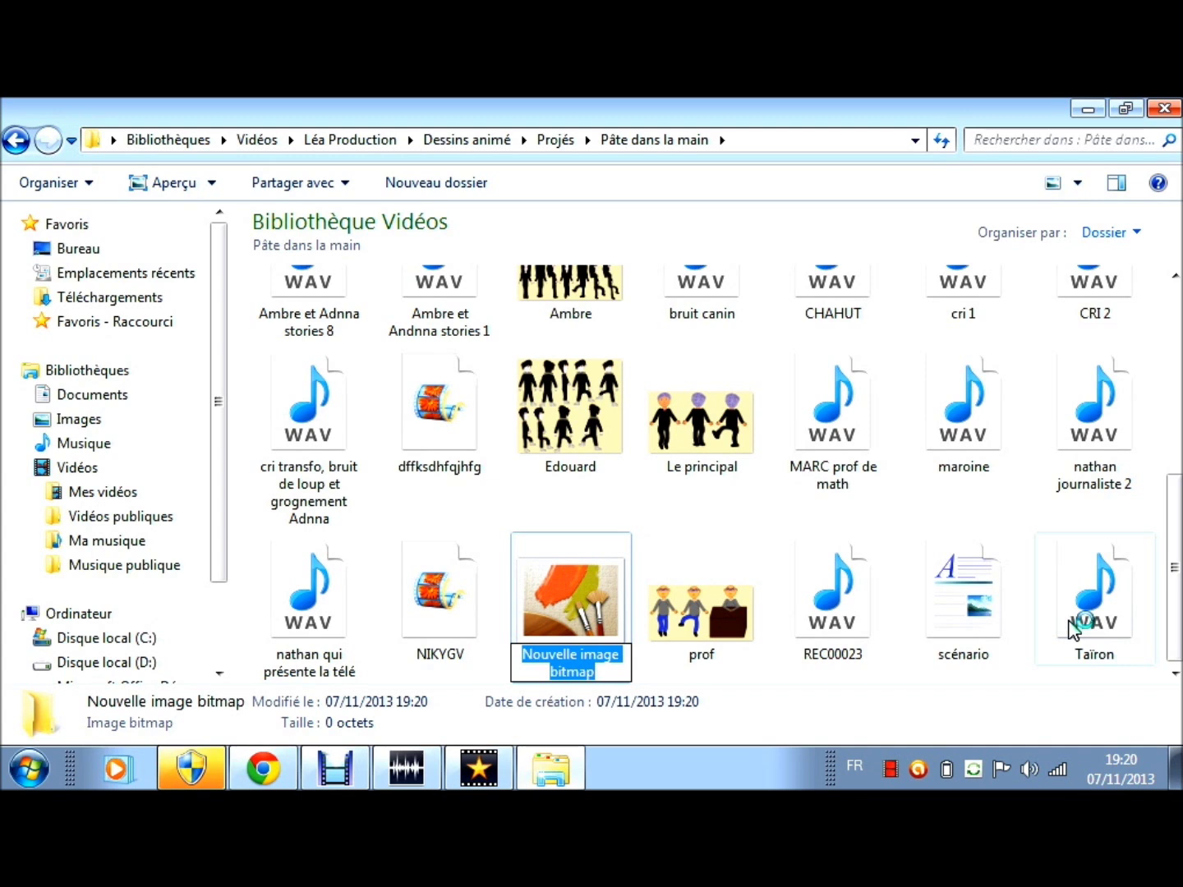
type("Eric")
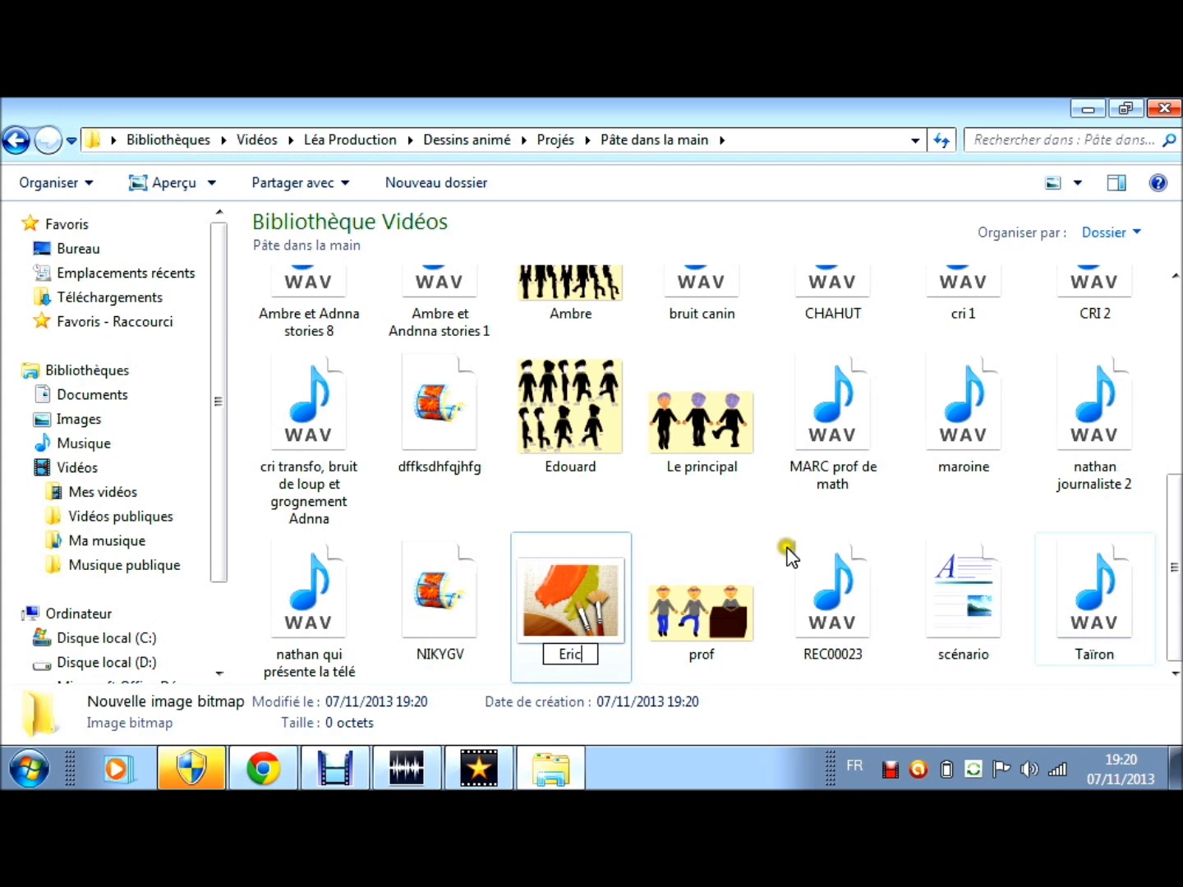
left_click(787, 555)
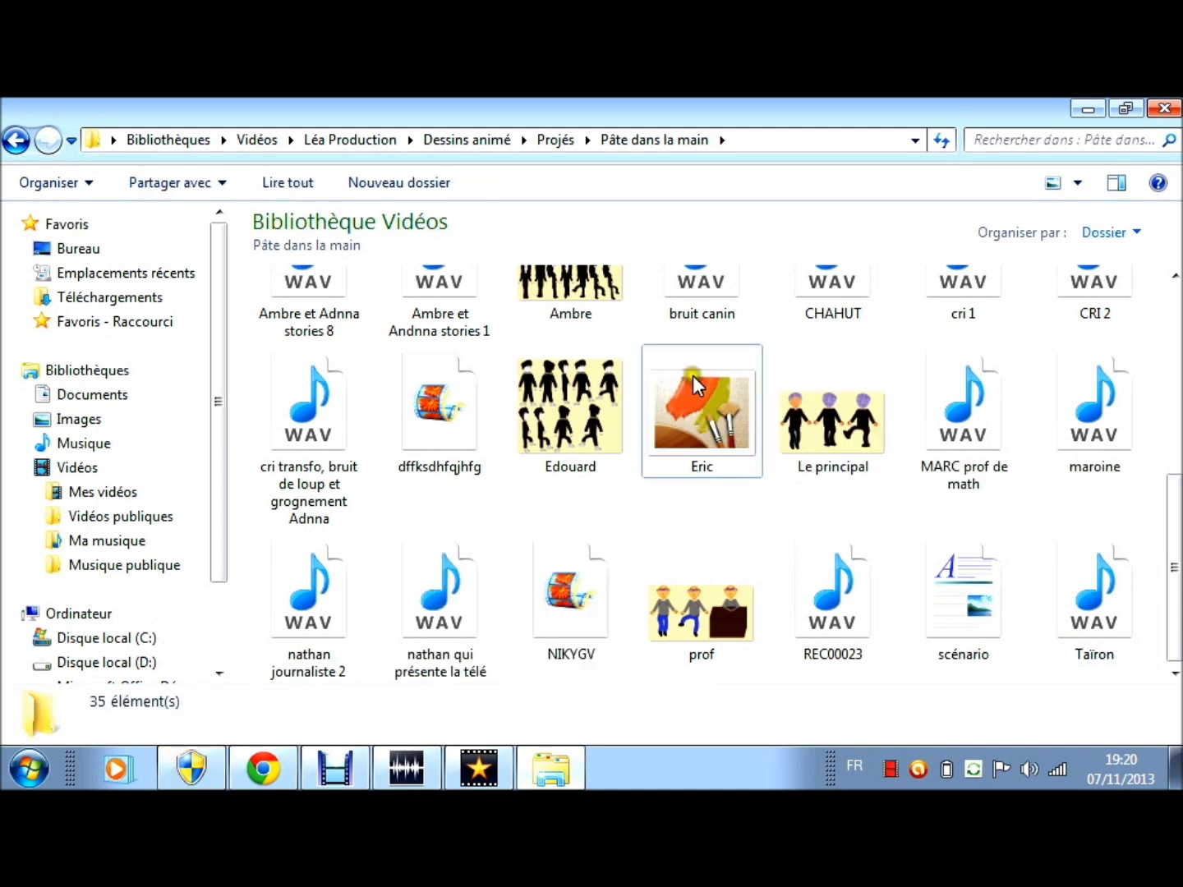
left_click(691, 375)
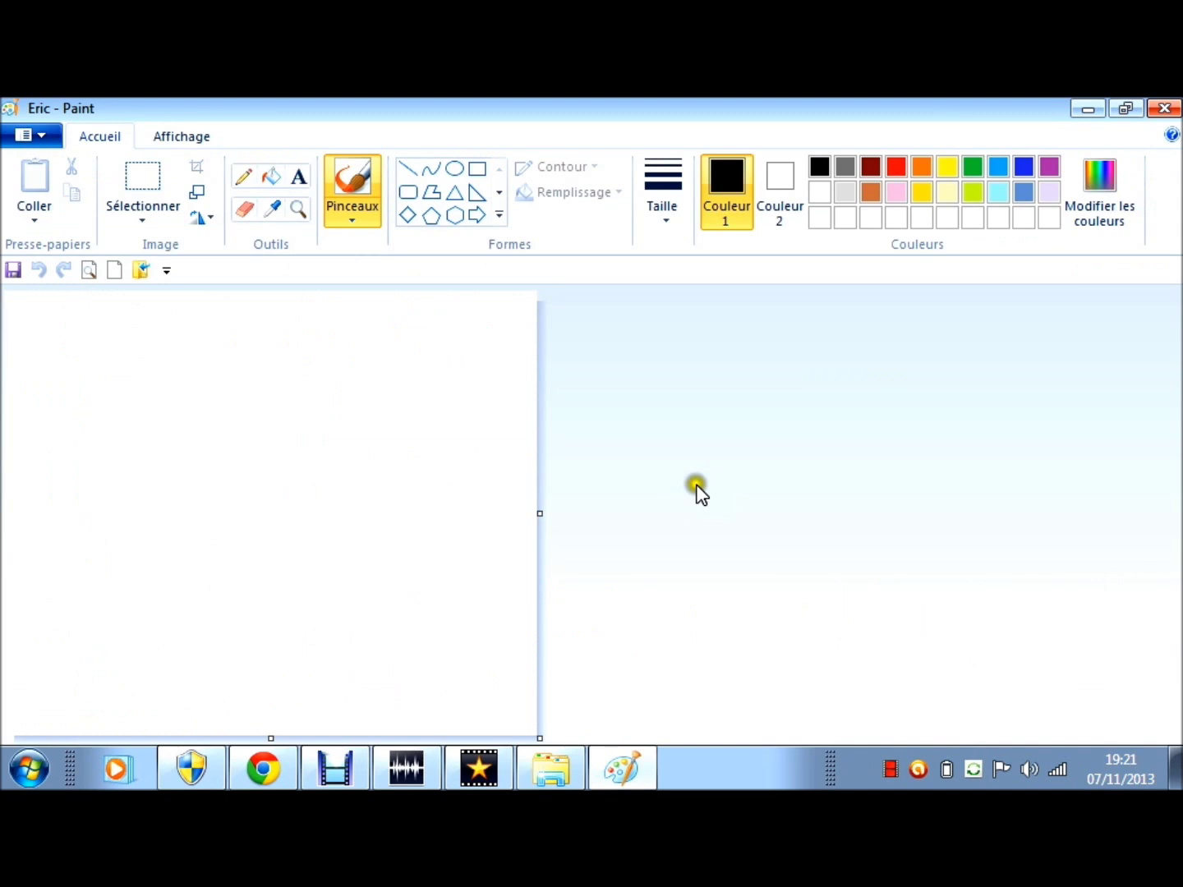
Step: Widen the blank canvas to nearly the full width of the work area and fill it with pale yellow
left_click_drag(540, 514, 453, 546)
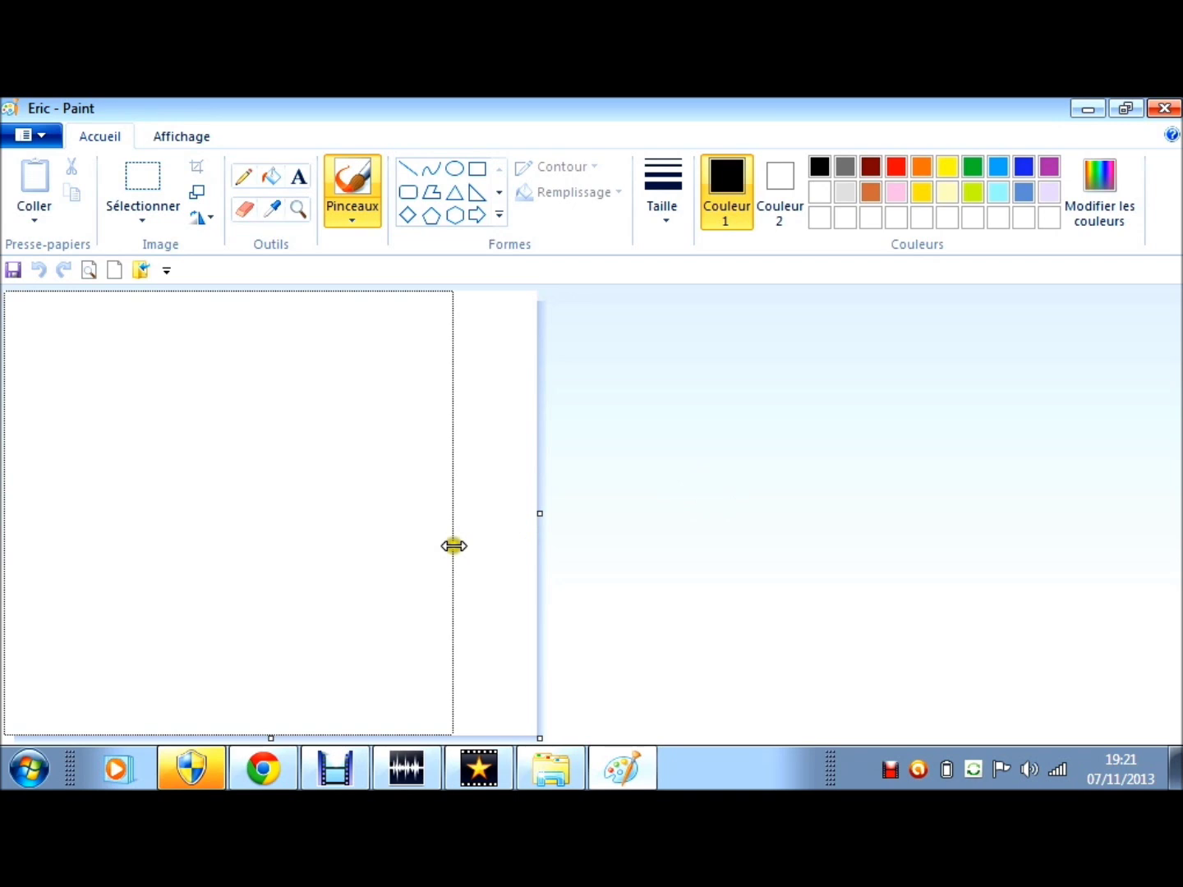
left_click_drag(454, 545, 453, 545)
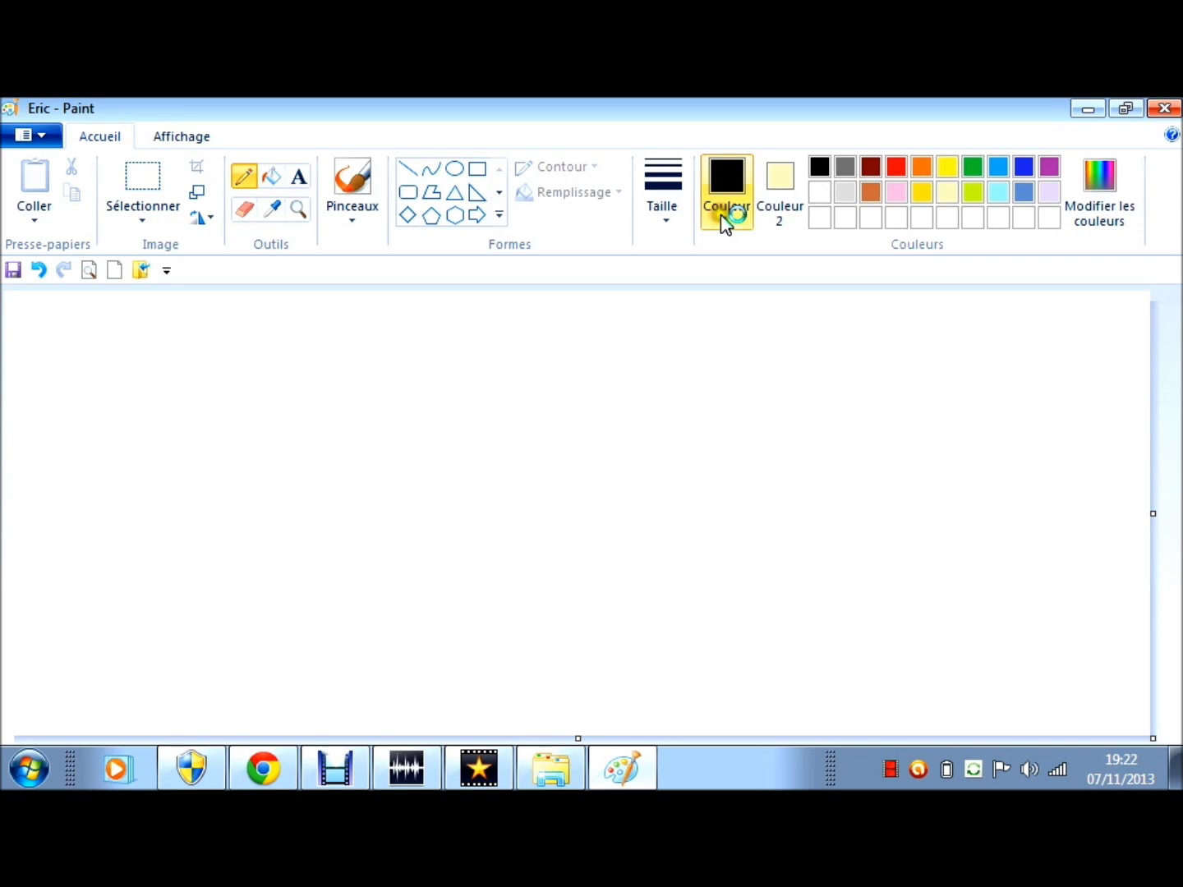
left_click(270, 175)
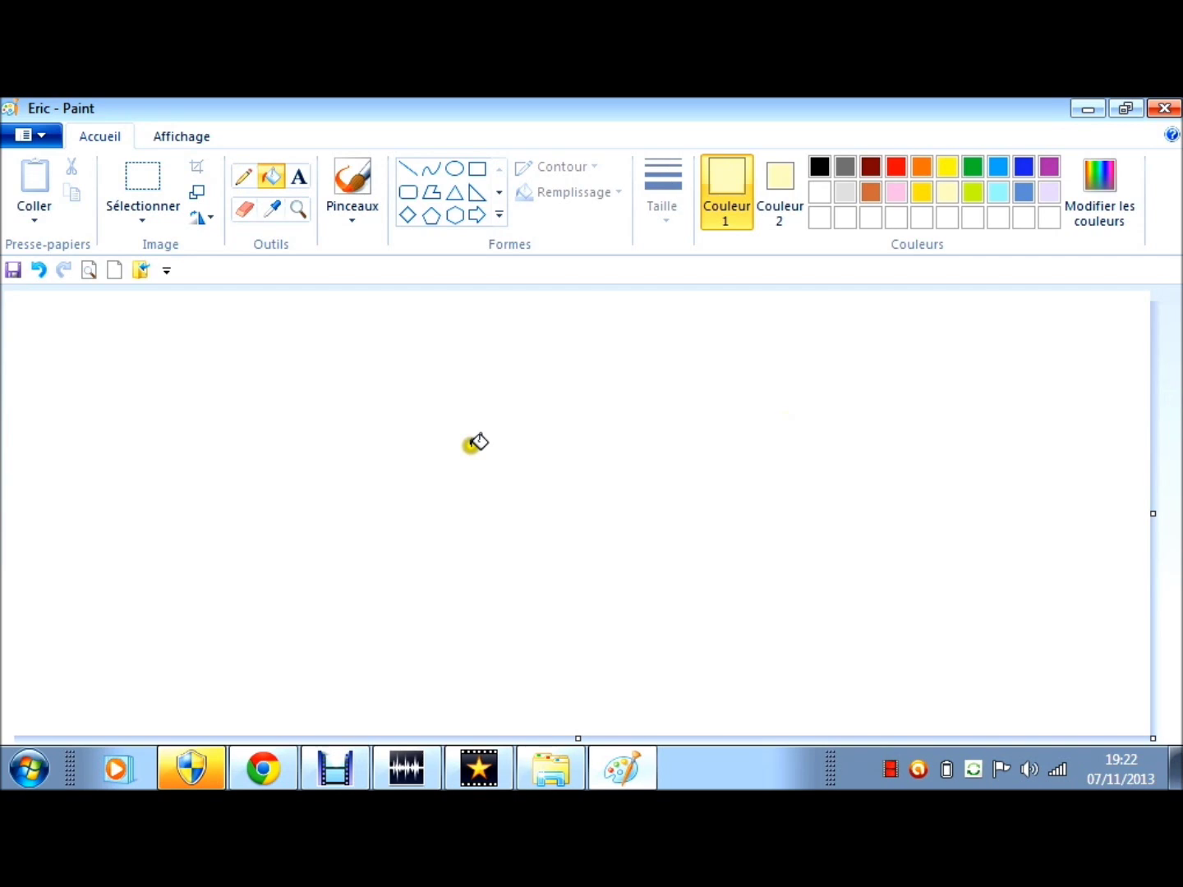
left_click(478, 443)
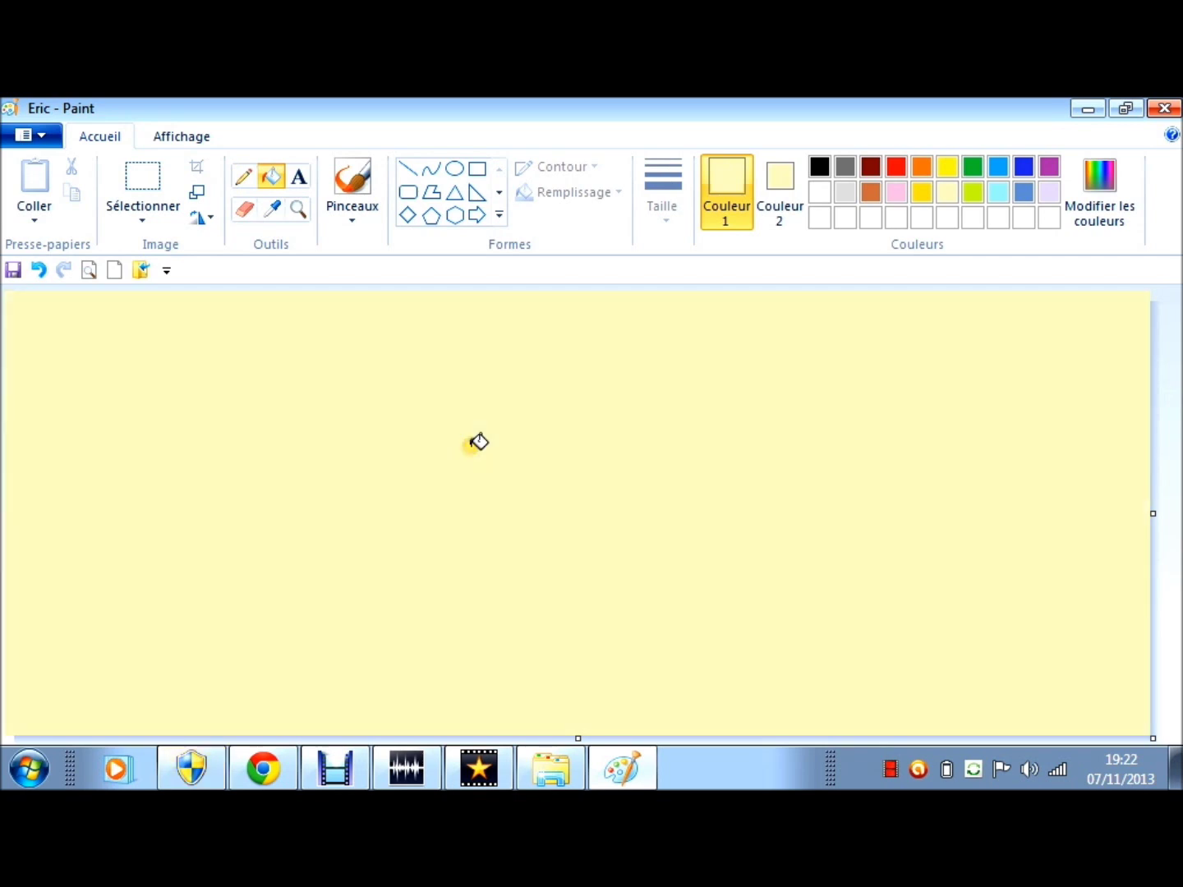
Step: Draw a closed black head outline with the Pencil, rounded above and tapering to the chin, redoing the upper curve once
left_click(243, 175)
left_click(819, 166)
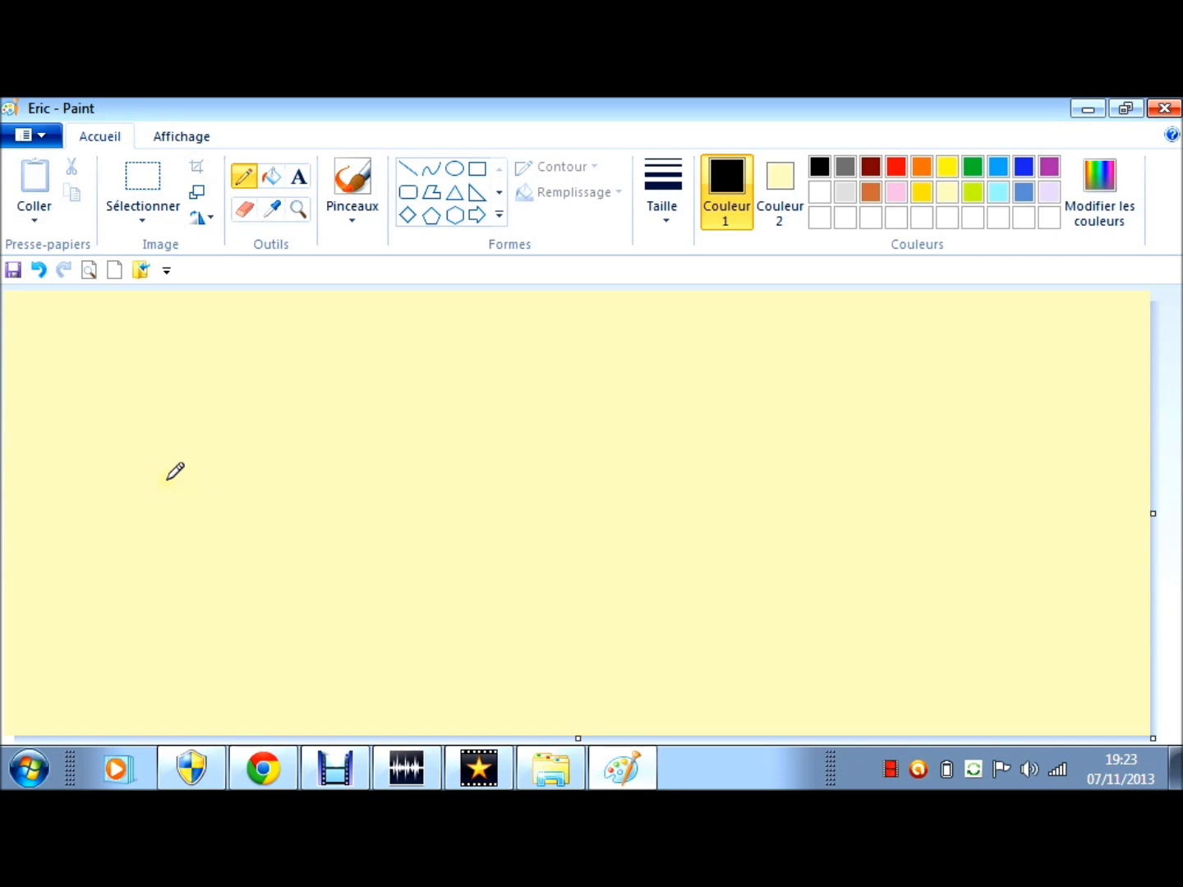
mouse_move(166, 479)
left_mouse_down()
mouse_move(237, 553)
mouse_move(300, 472)
left_mouse_up()
left_click_drag(167, 479, 264, 374)
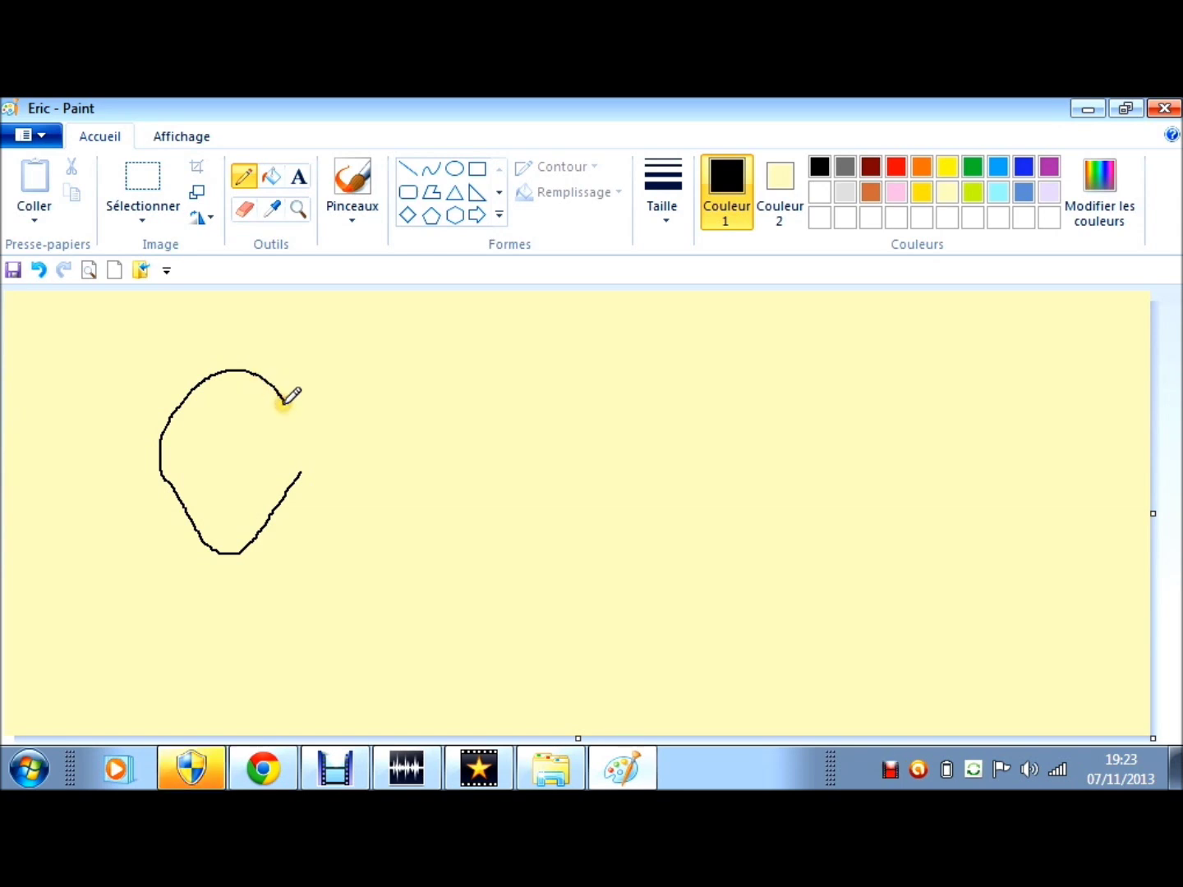
key("ctrl+z")
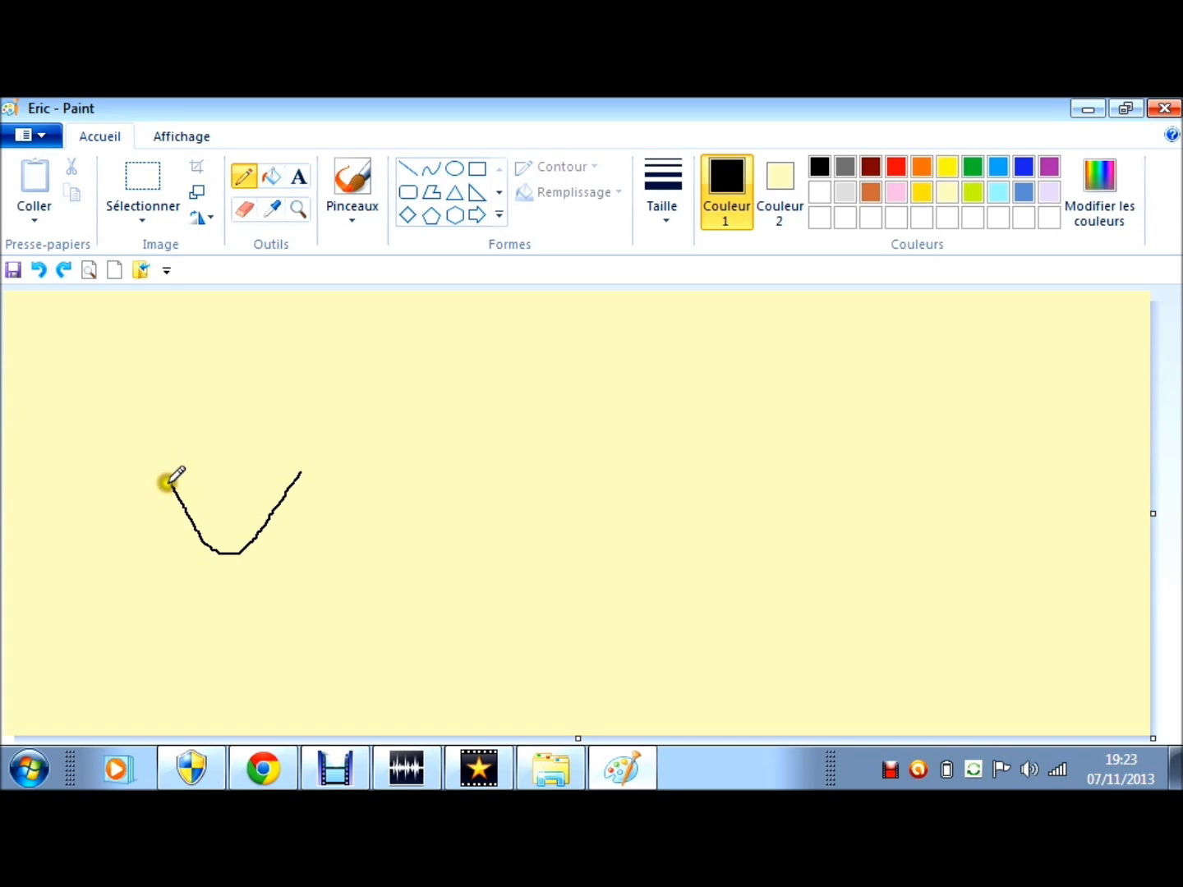
left_click_drag(169, 482, 312, 425)
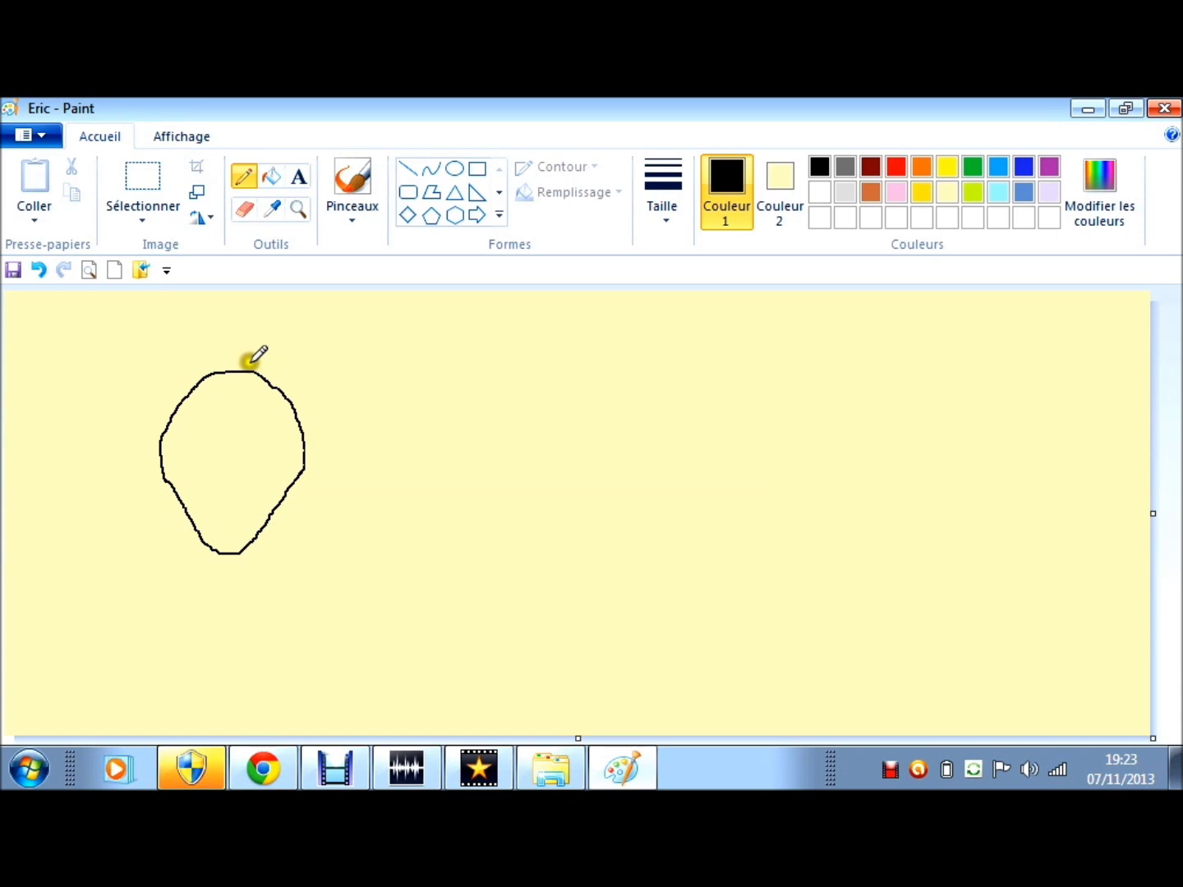
Step: Mix a light peach custom colour from the orange base colour and fill the head with it
left_click(1098, 209)
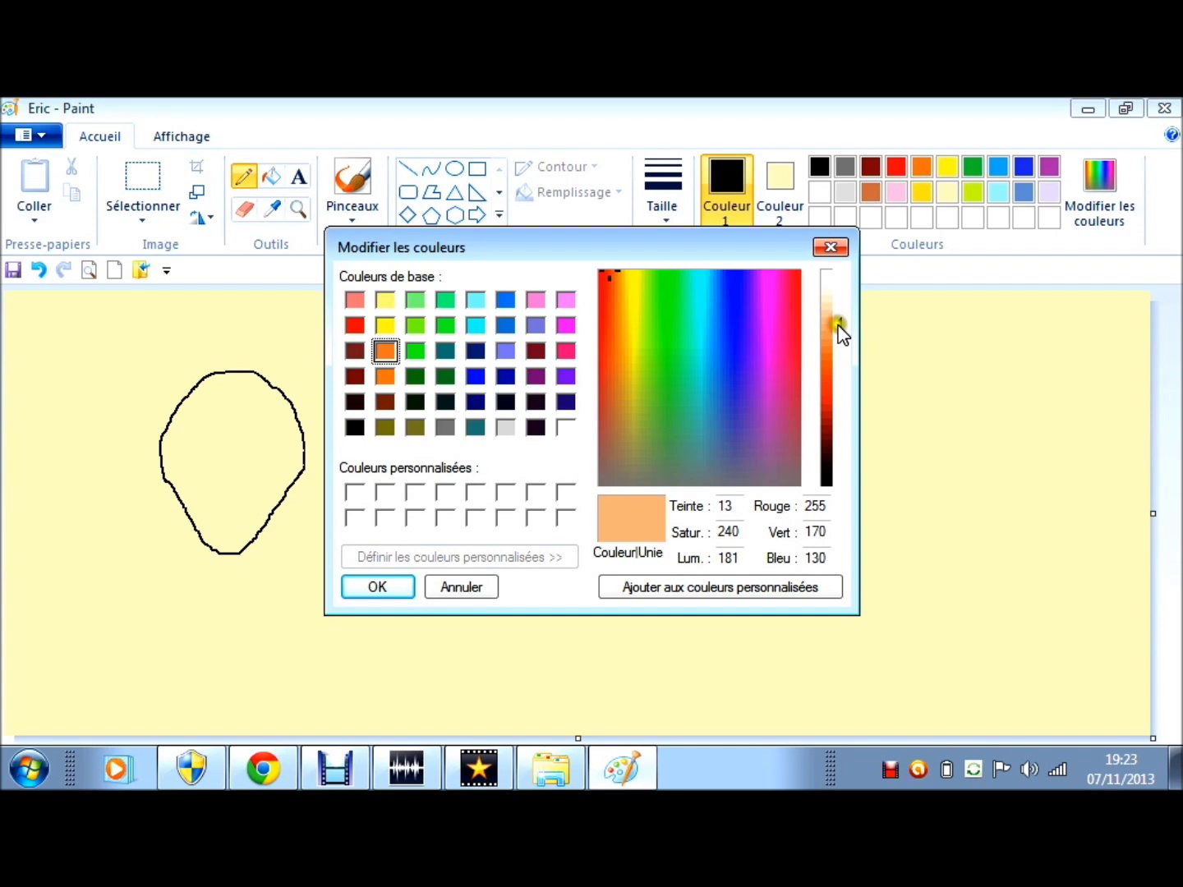
left_click_drag(839, 326, 839, 300)
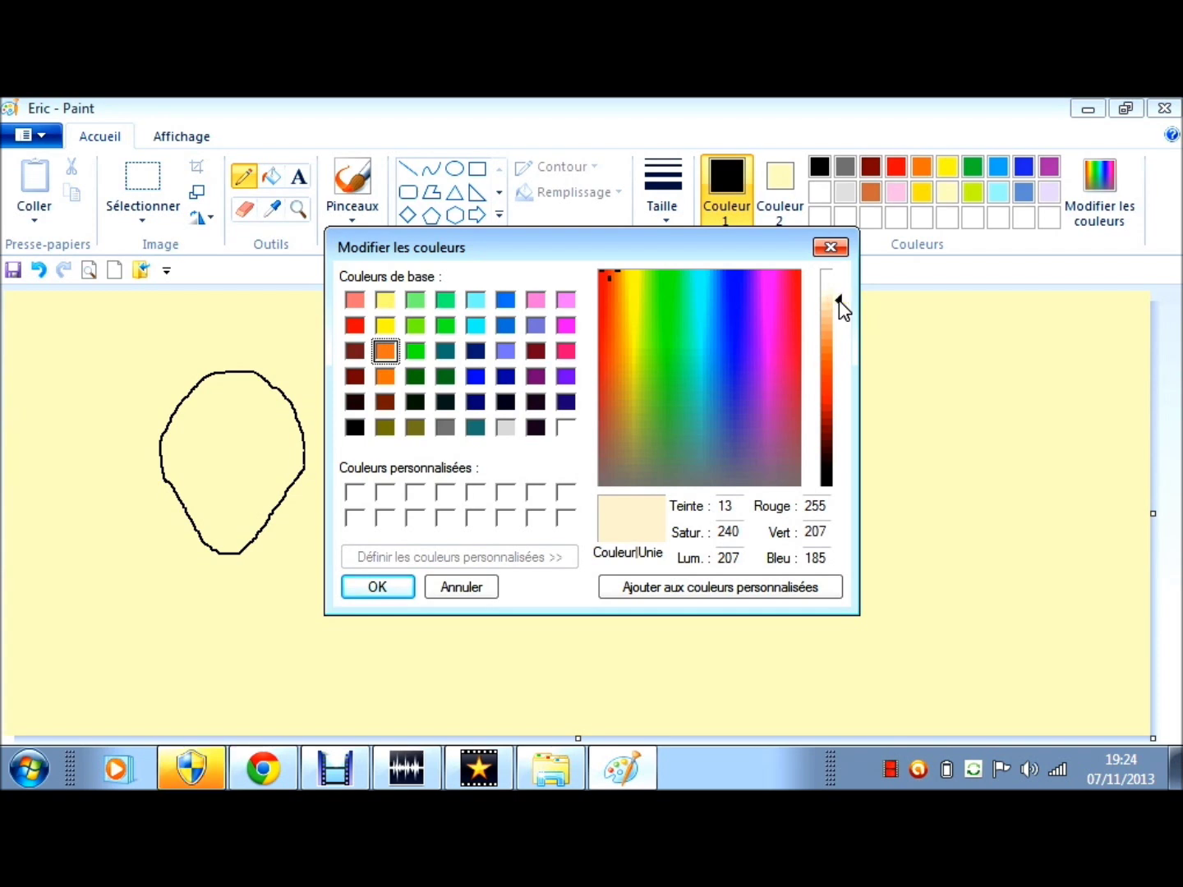
left_click(839, 302)
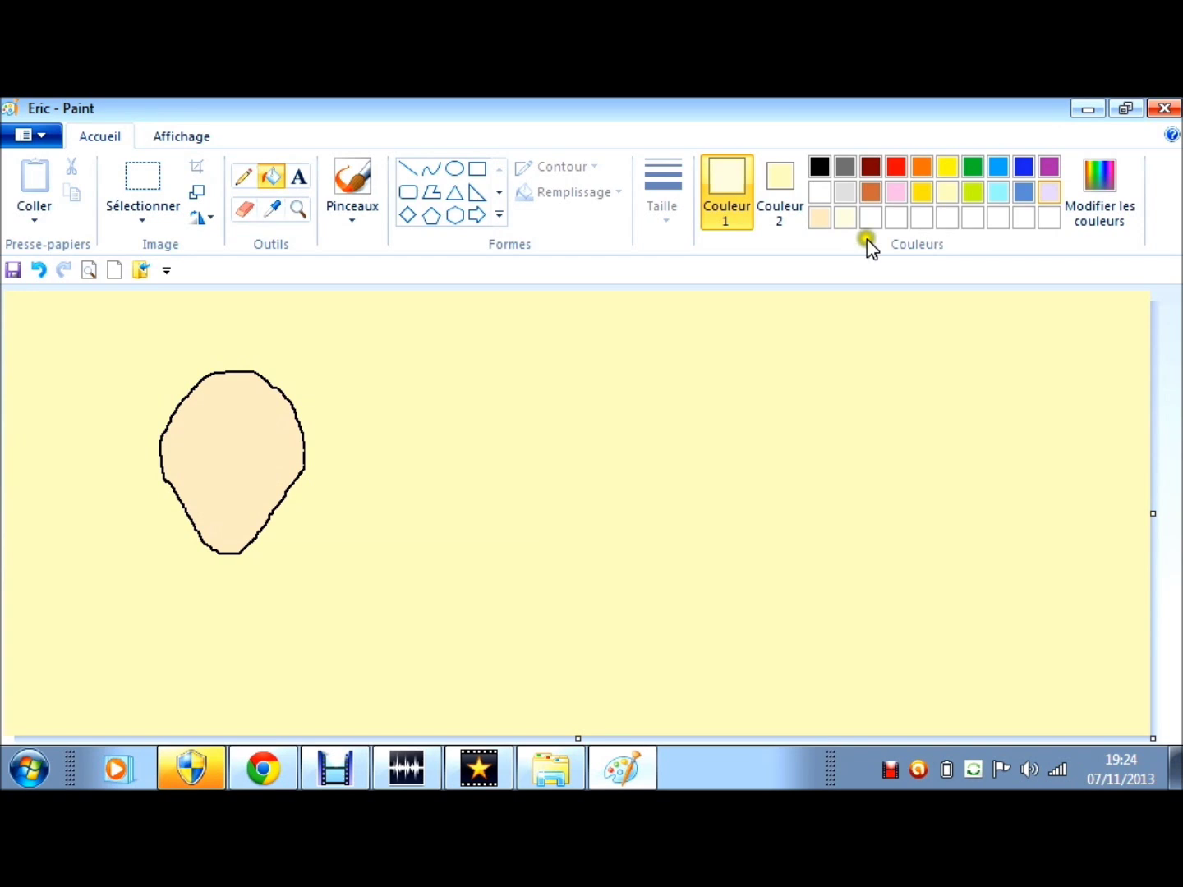
Step: Fill the head with a very pale cream custom colour
left_click(844, 192)
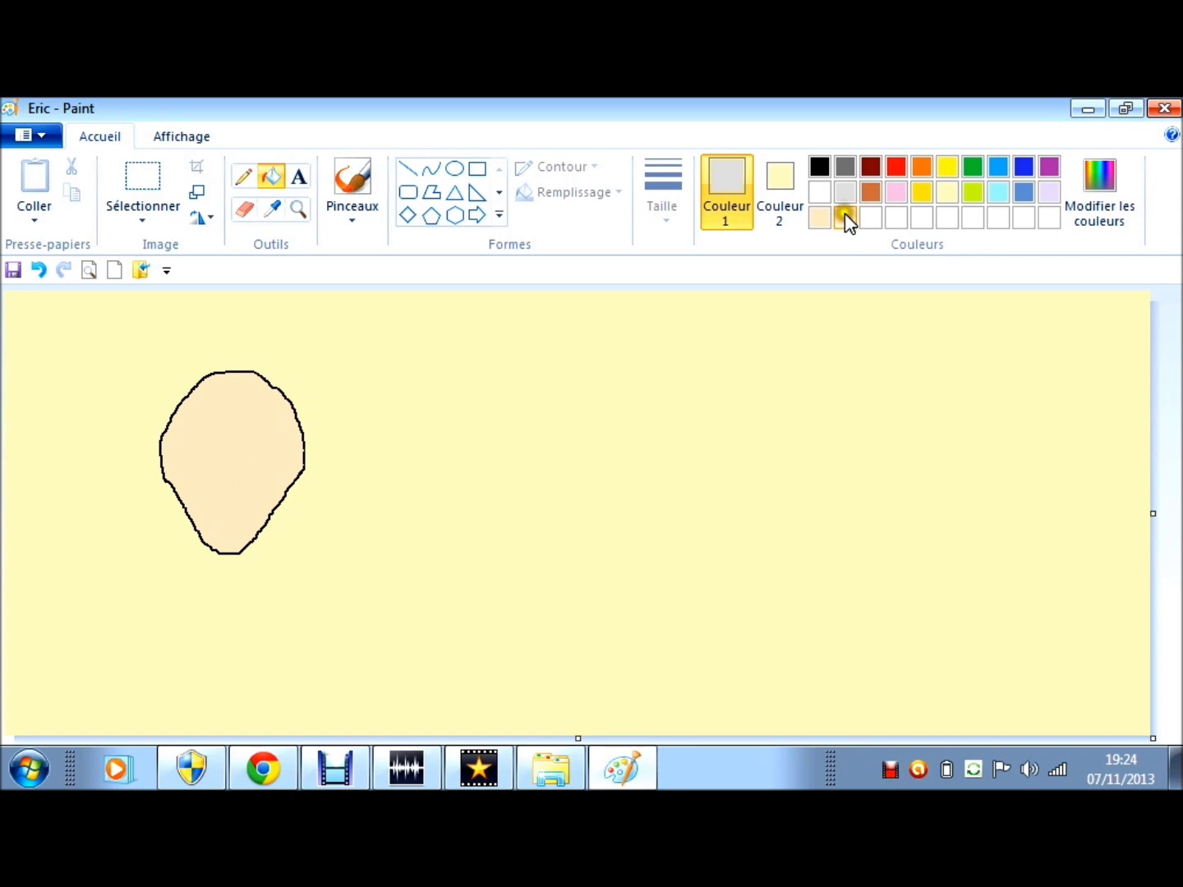
left_click(210, 454)
left_click(1112, 181)
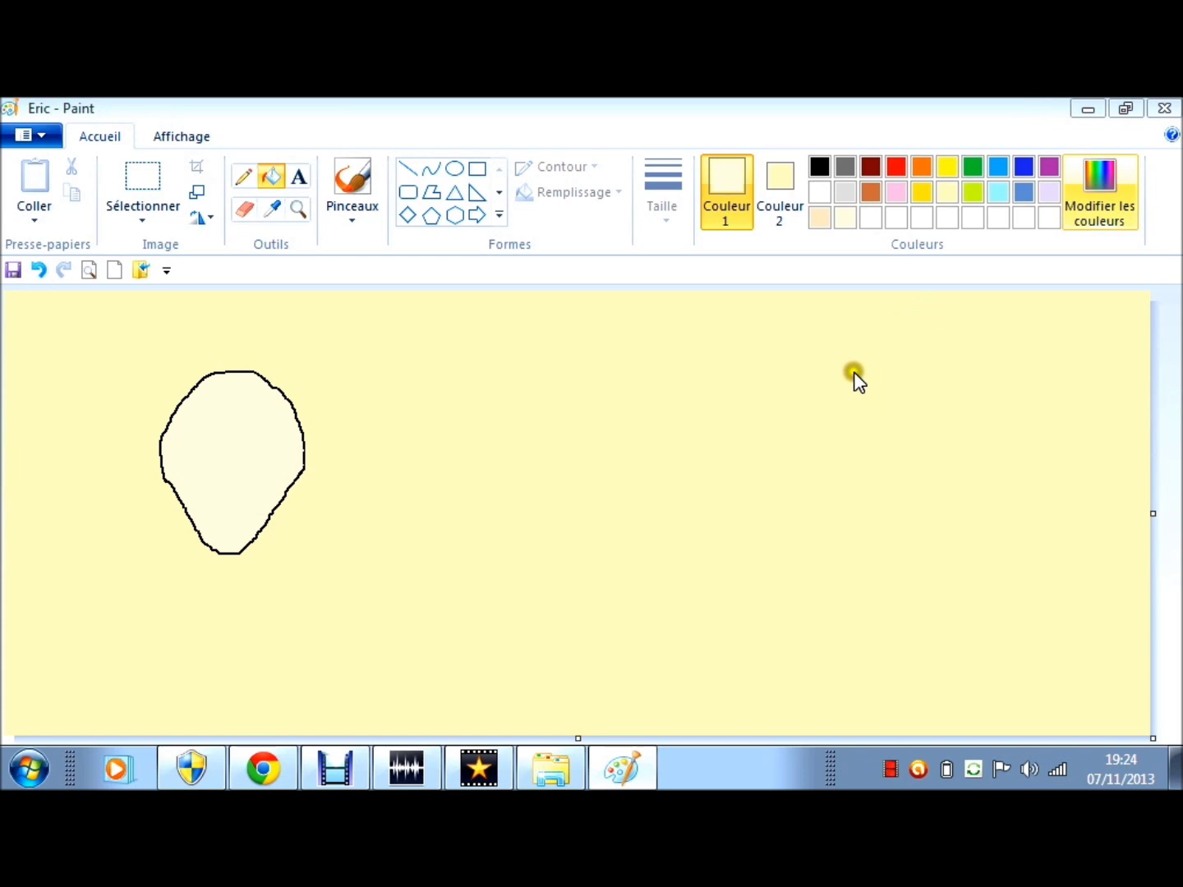
left_click(393, 583)
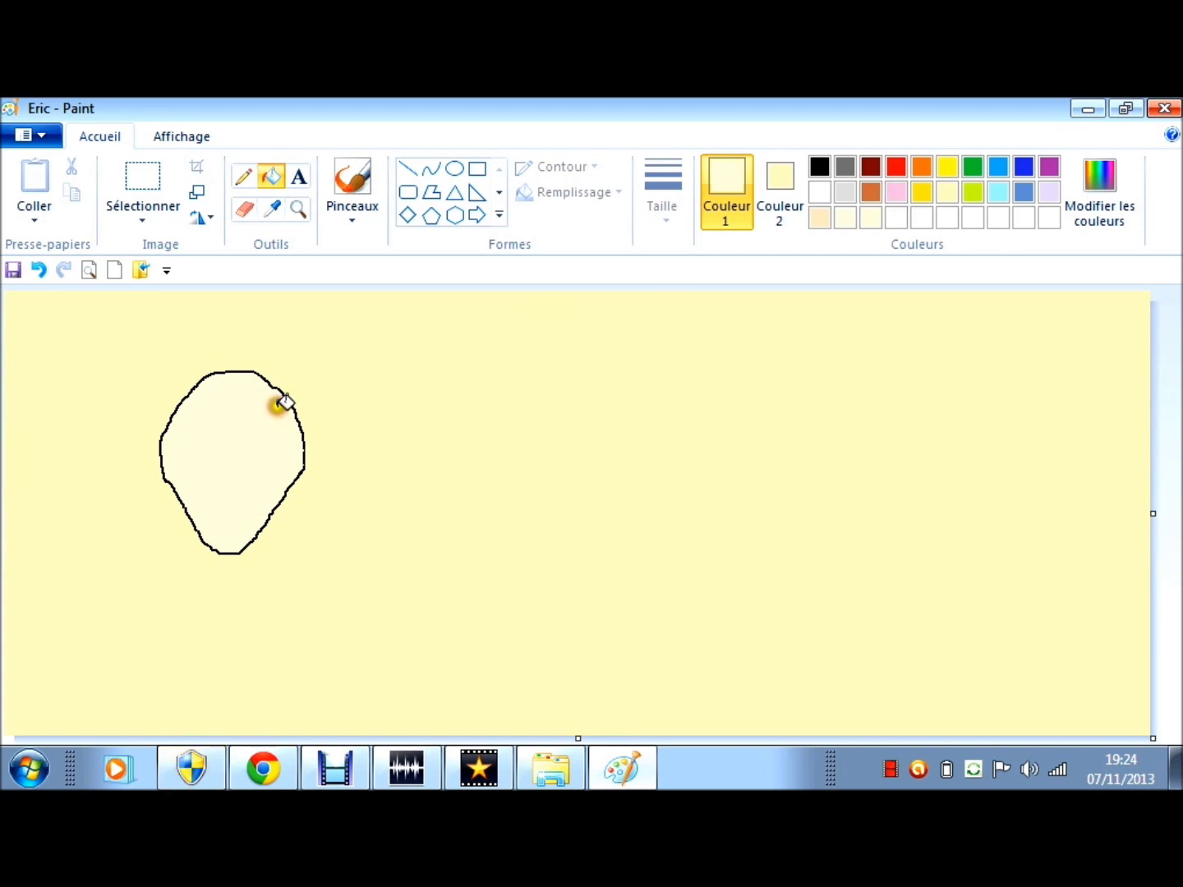
Step: Draw a black almond-shaped eye outline with the Pencil, beside the head
left_click(820, 166)
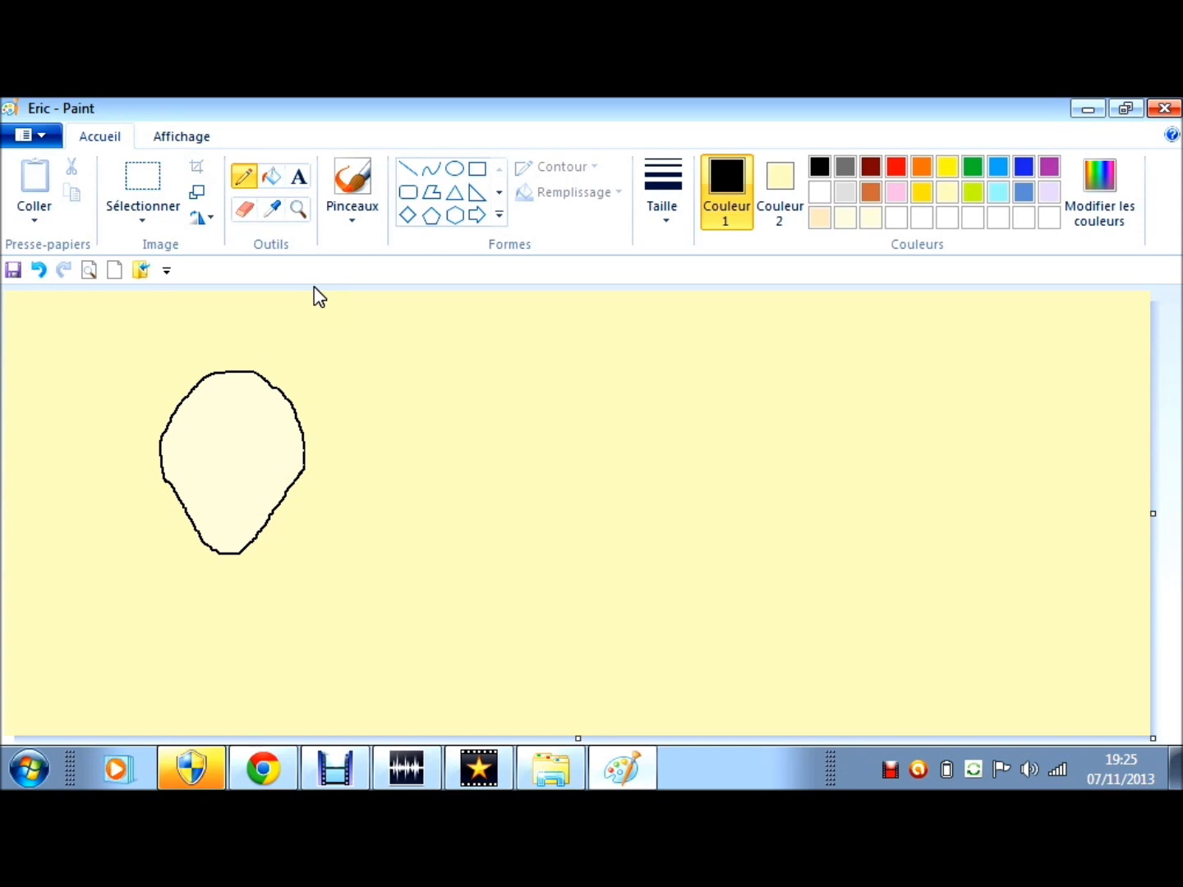
left_click_drag(452, 476, 537, 490)
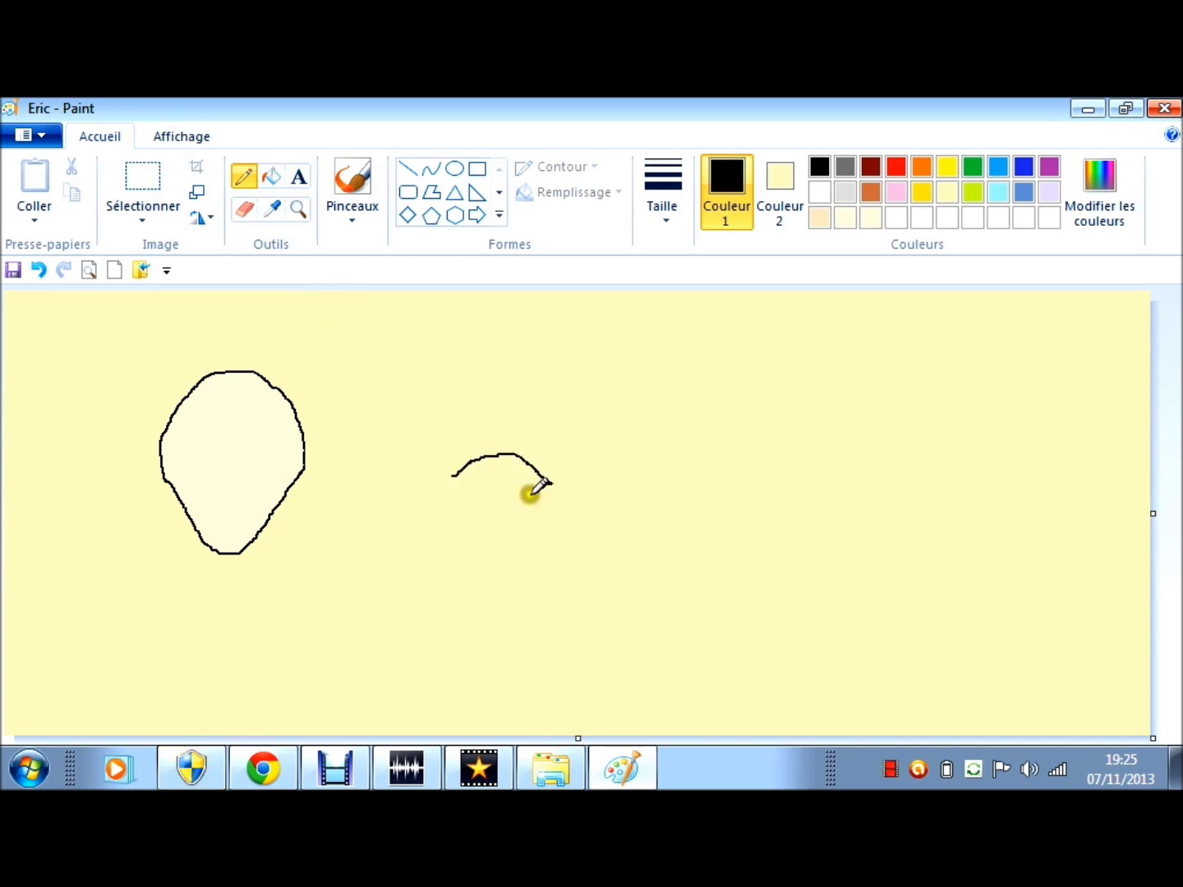
left_click_drag(530, 493, 513, 499)
left_click_drag(513, 499, 446, 477)
Step: Define a coral red custom drawing colour with red 242, green 96 and blue 103
left_click(895, 168)
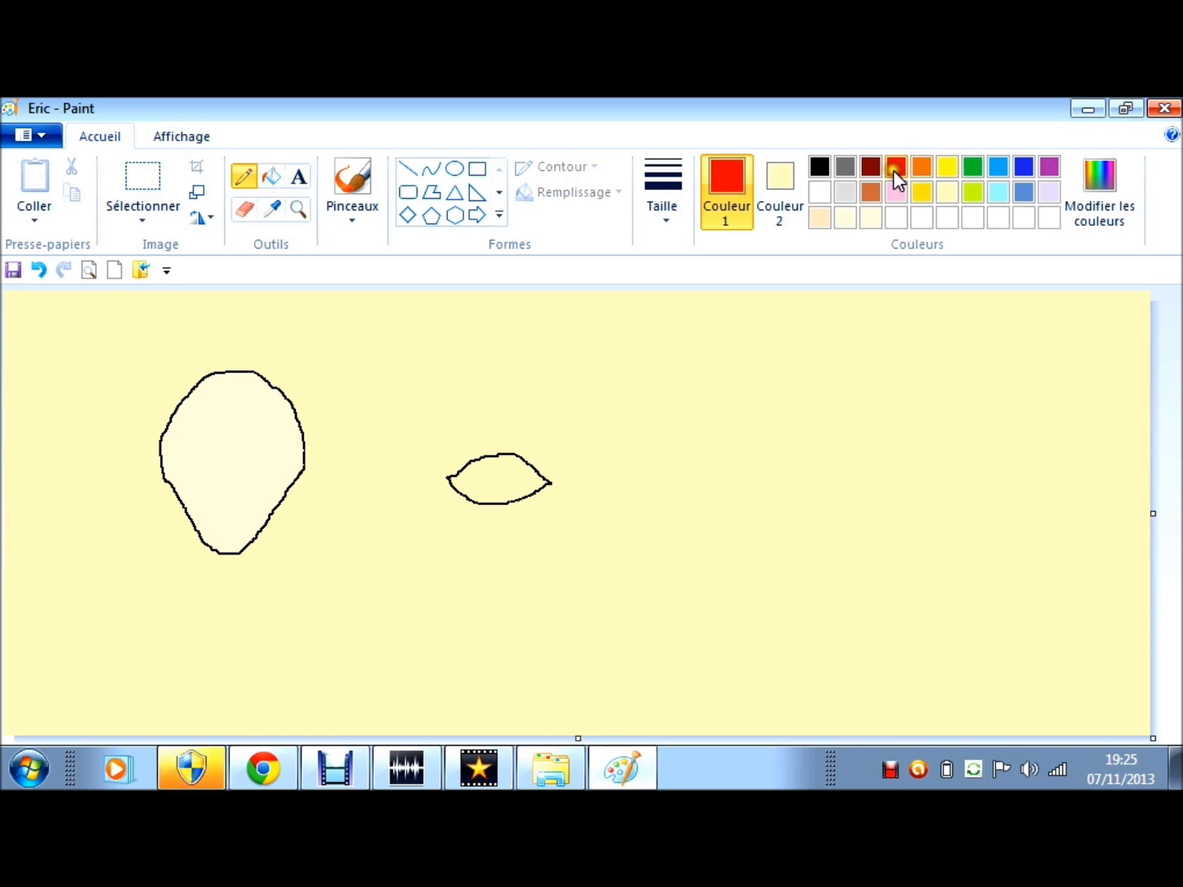
double_click(893, 170)
left_click_drag(838, 365, 844, 349)
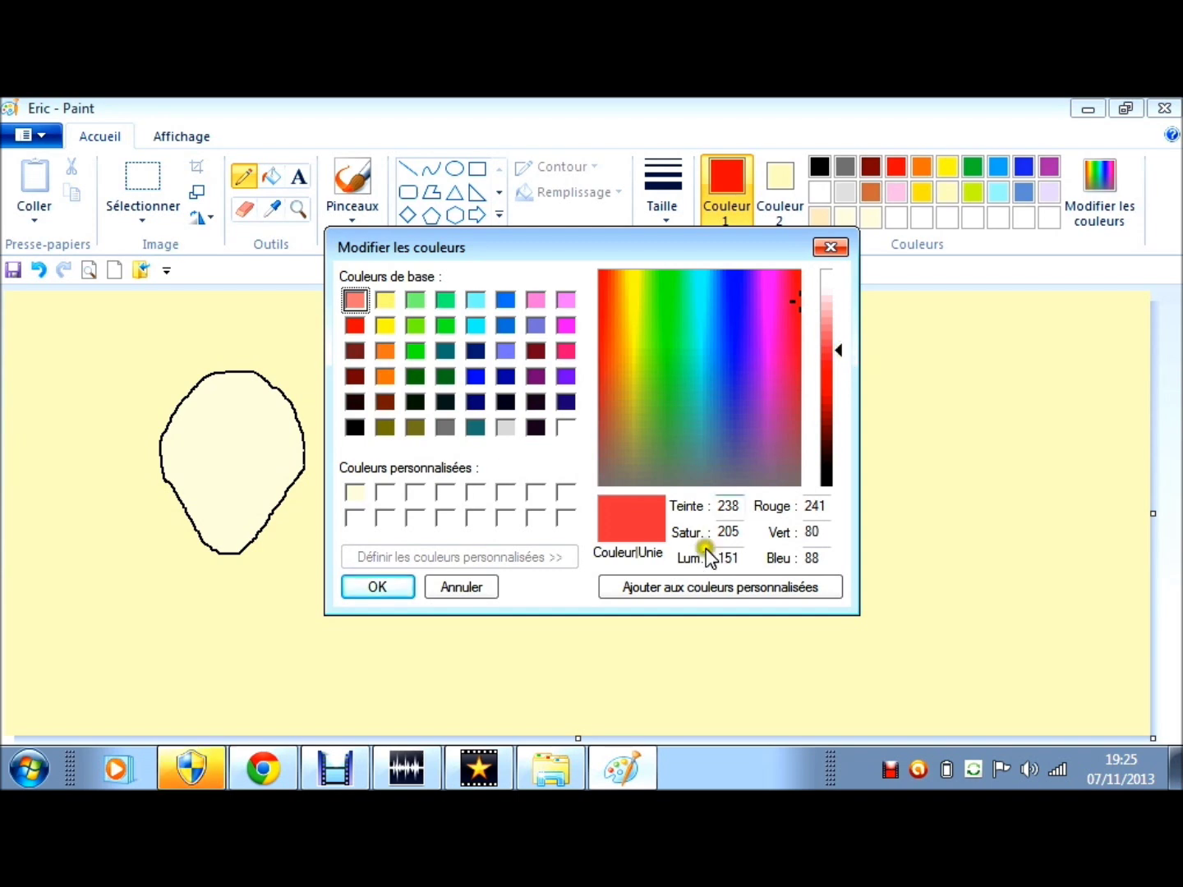
left_click(708, 587)
left_click(838, 342)
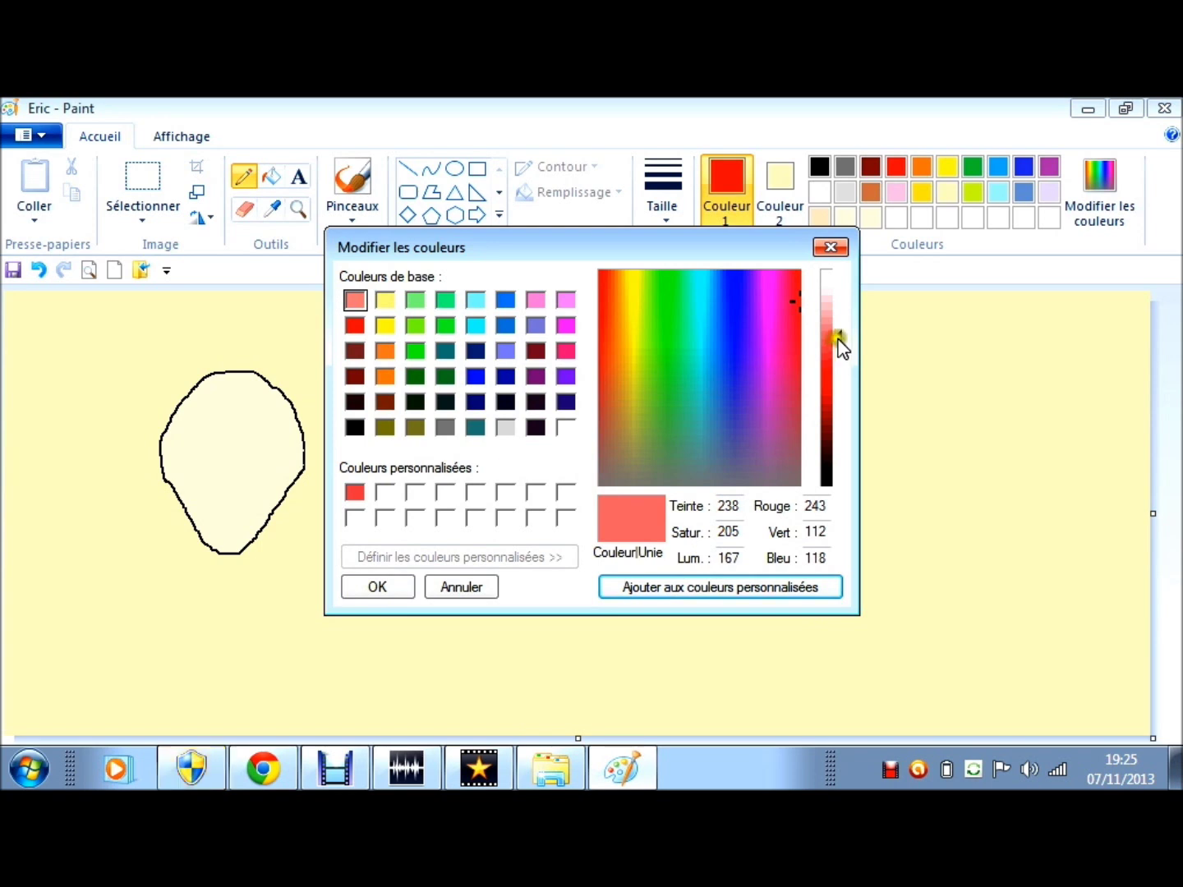
left_click_drag(838, 345, 839, 347)
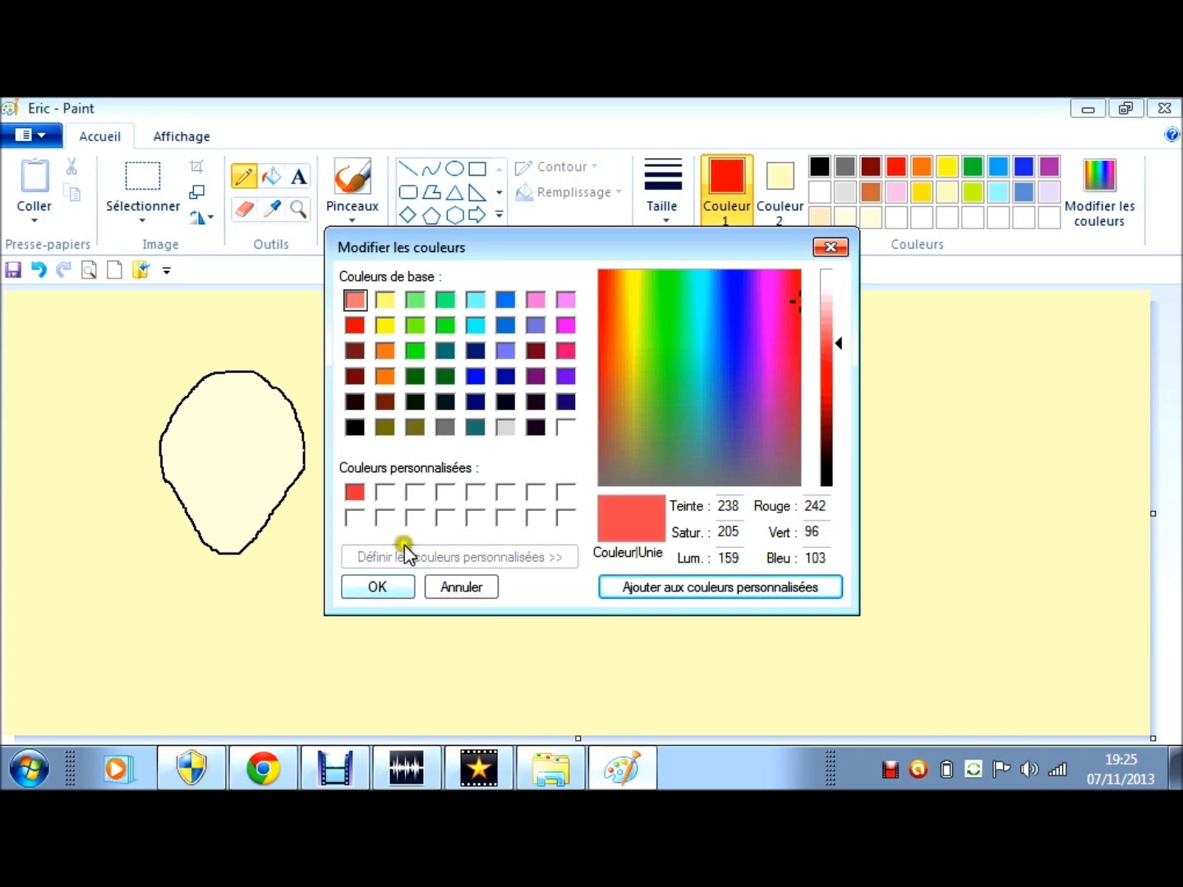
left_click(377, 588)
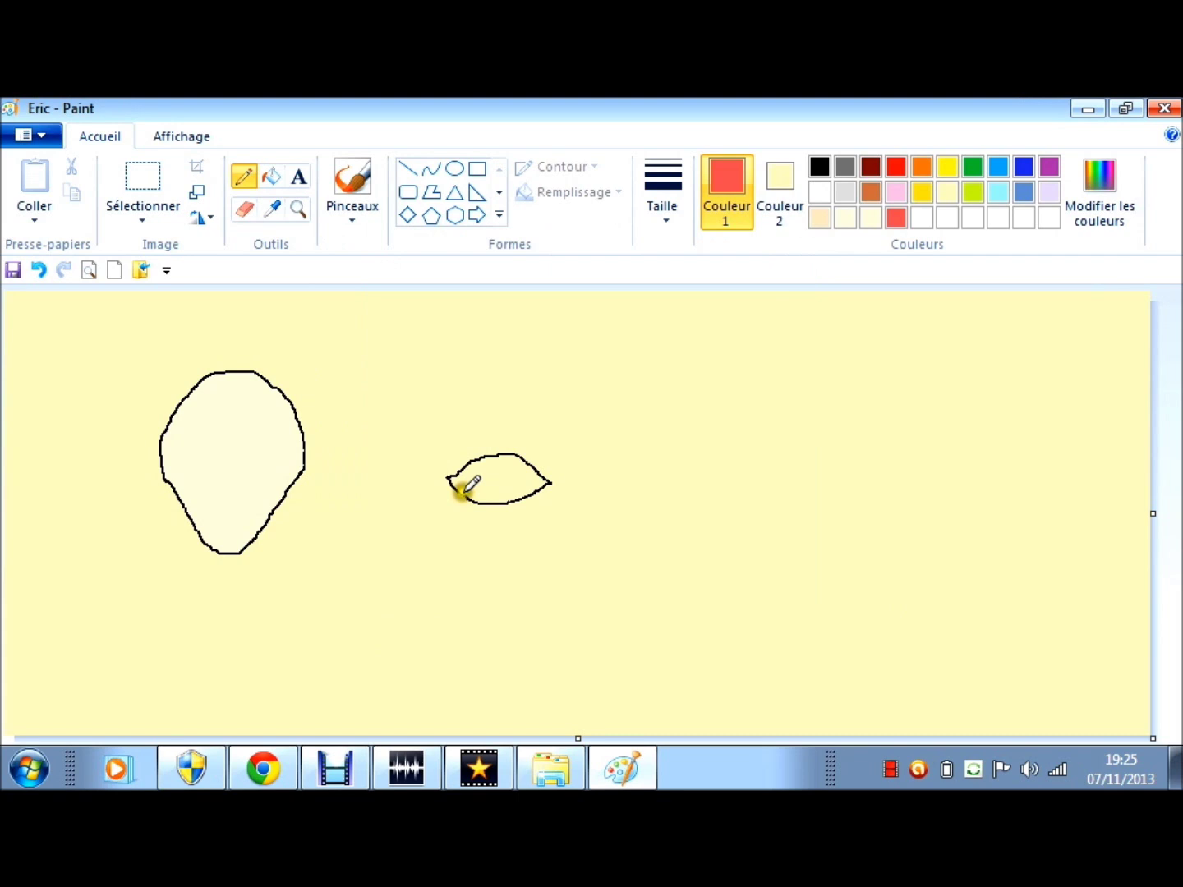
Step: Colour both inner corners of the eye outline coral red
left_click_drag(463, 491, 465, 485)
left_click(539, 487)
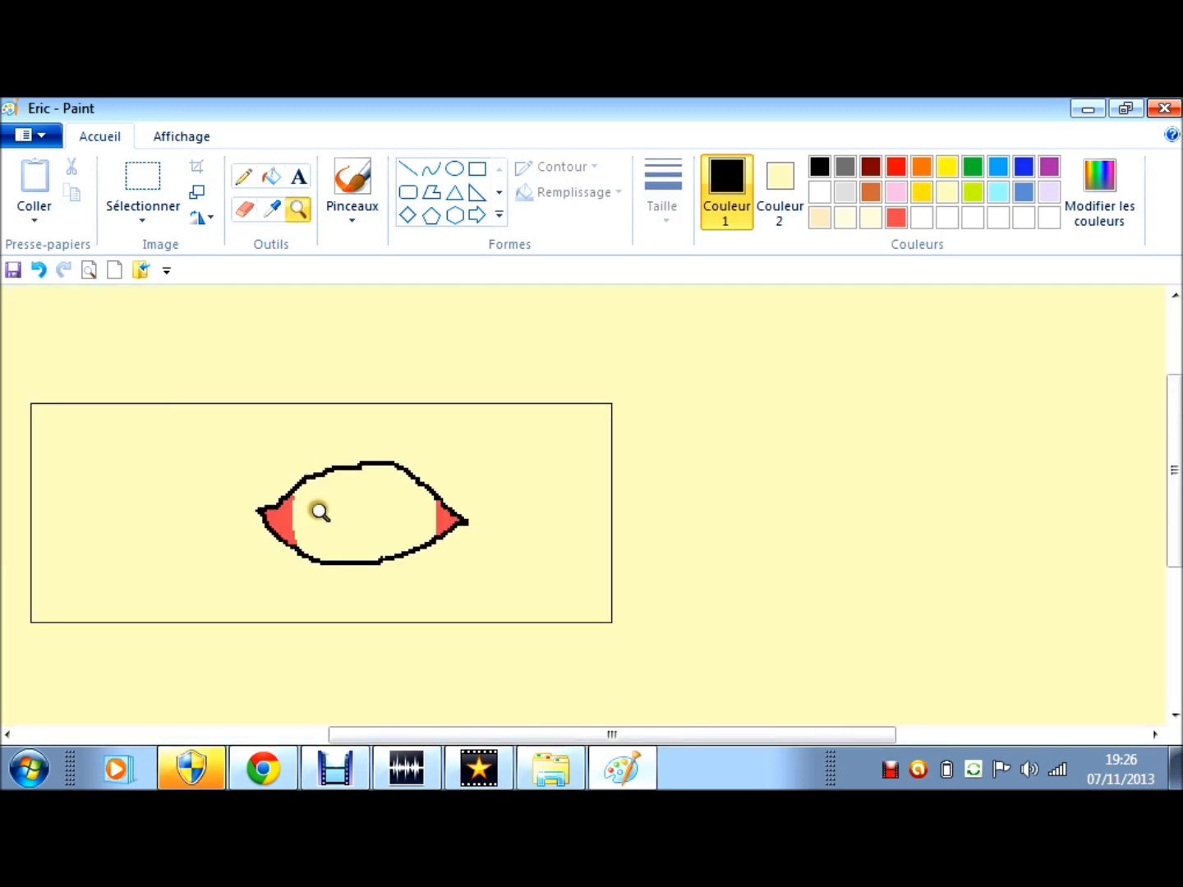
left_click(320, 512)
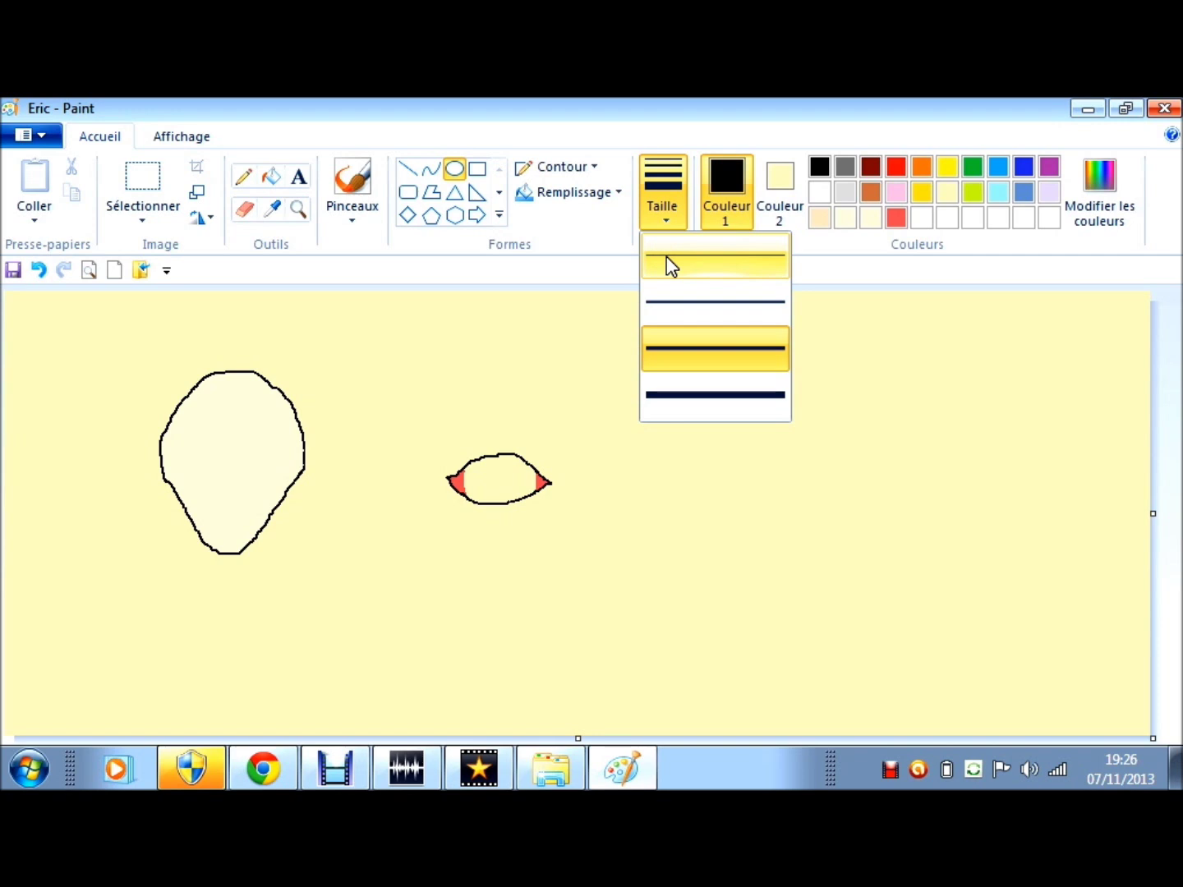
Step: Draw two concentric circles beside the eye in the thinnest black line and fill the inner one black as the pupil
left_click(669, 264)
left_click_drag(664, 425, 751, 508)
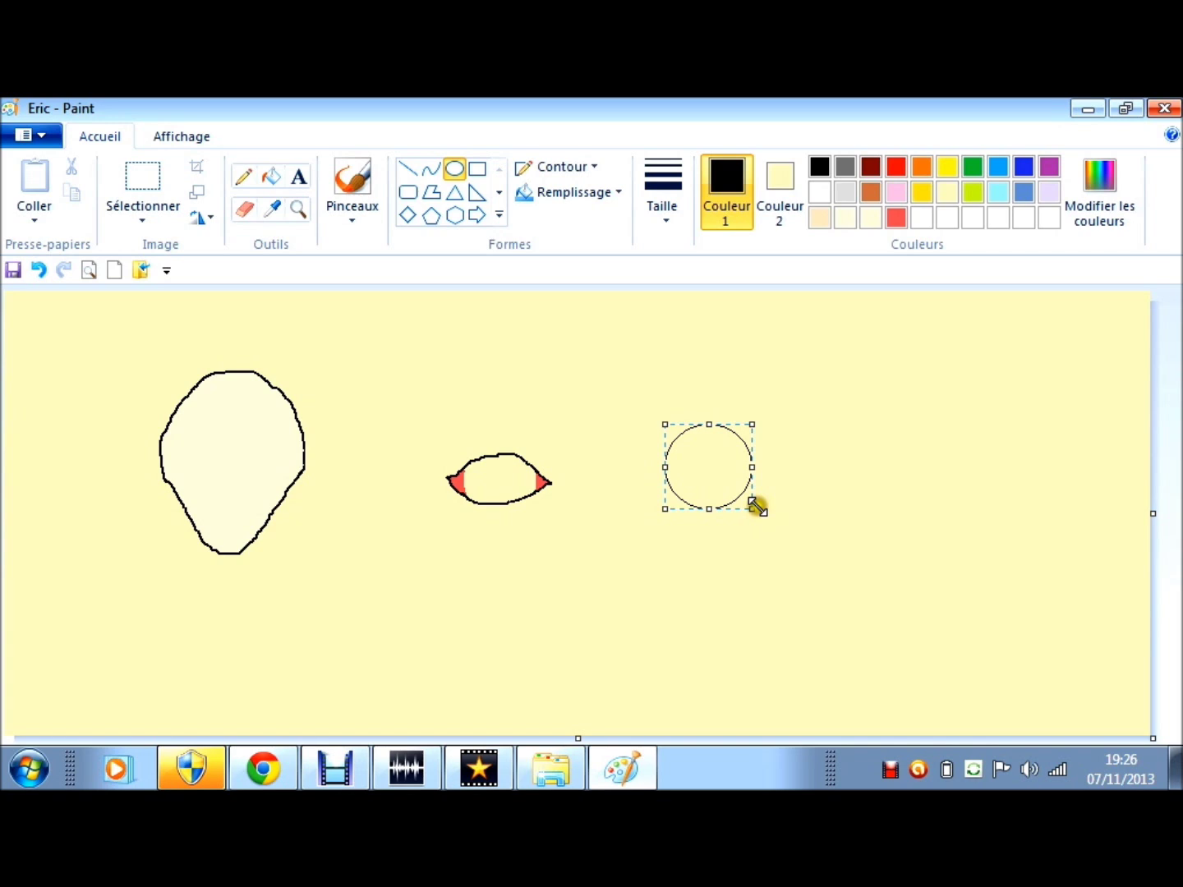
left_click_drag(688, 446, 737, 492)
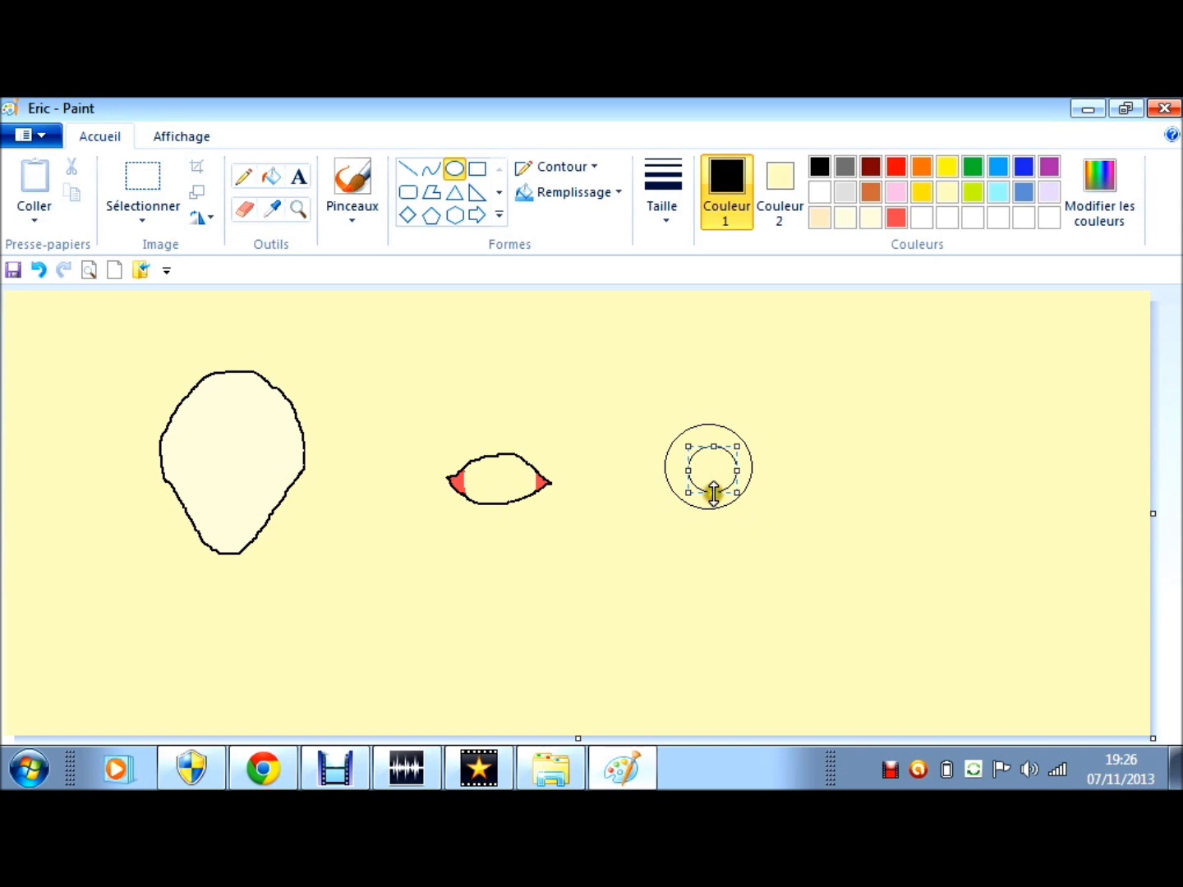
left_click(271, 175)
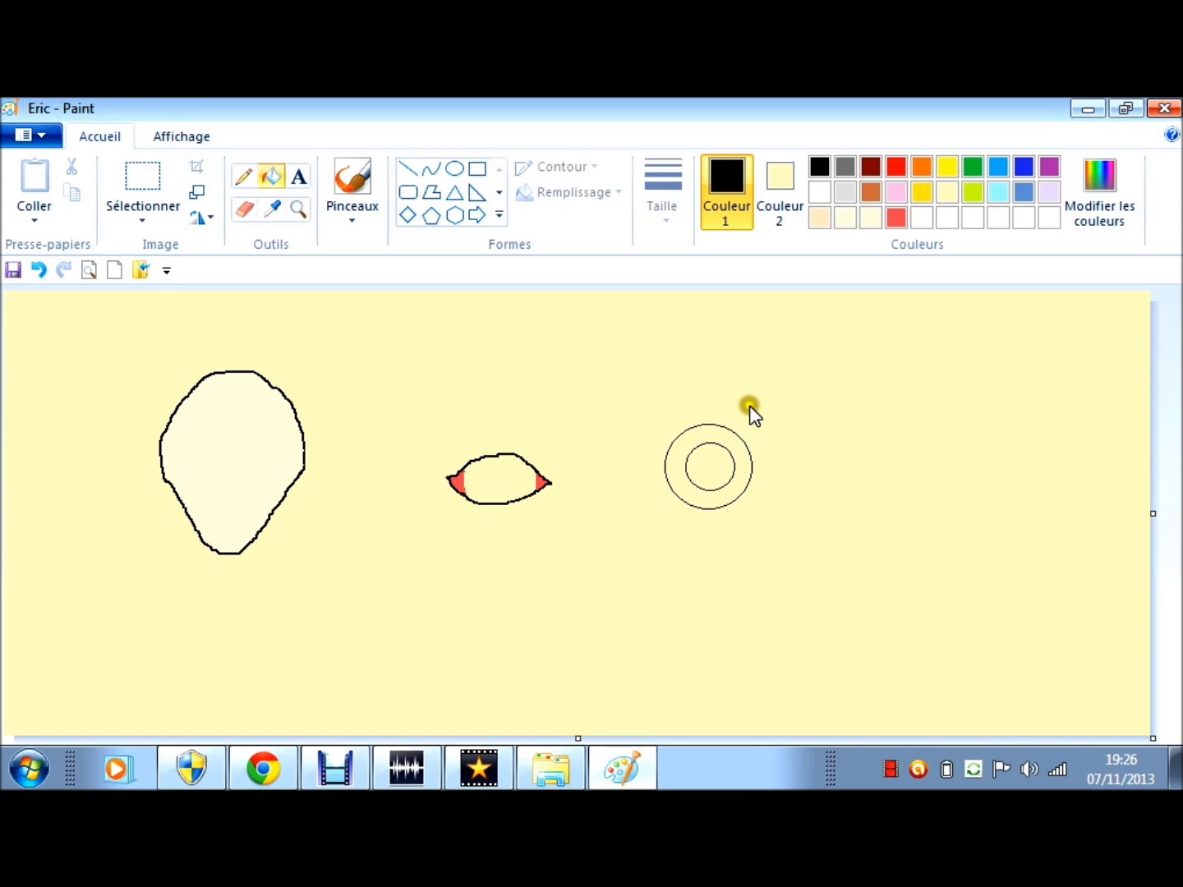
left_click(704, 464)
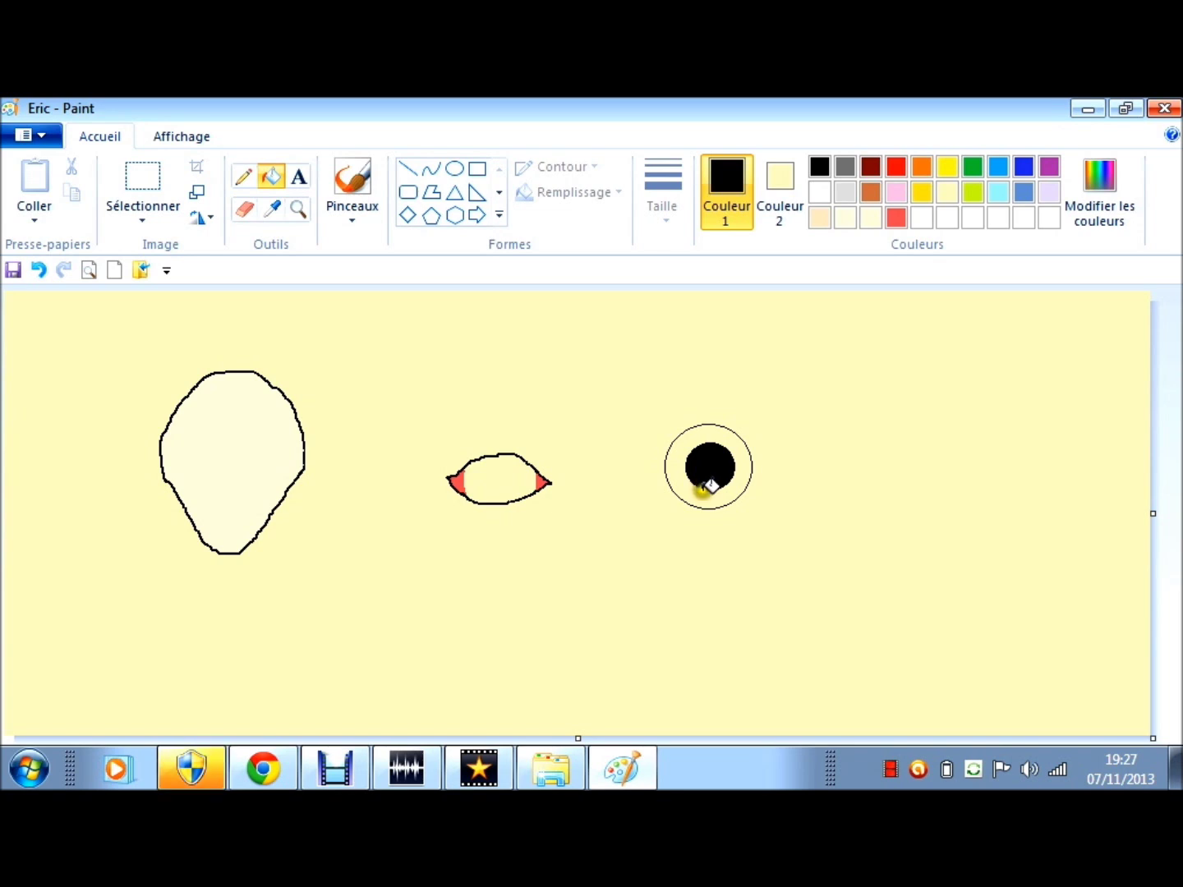
Step: Show the gridlines and outline a curved white highlight with the Pencil inside the upper edge of the black pupil
left_click(818, 192)
left_click(298, 208)
left_click(698, 460)
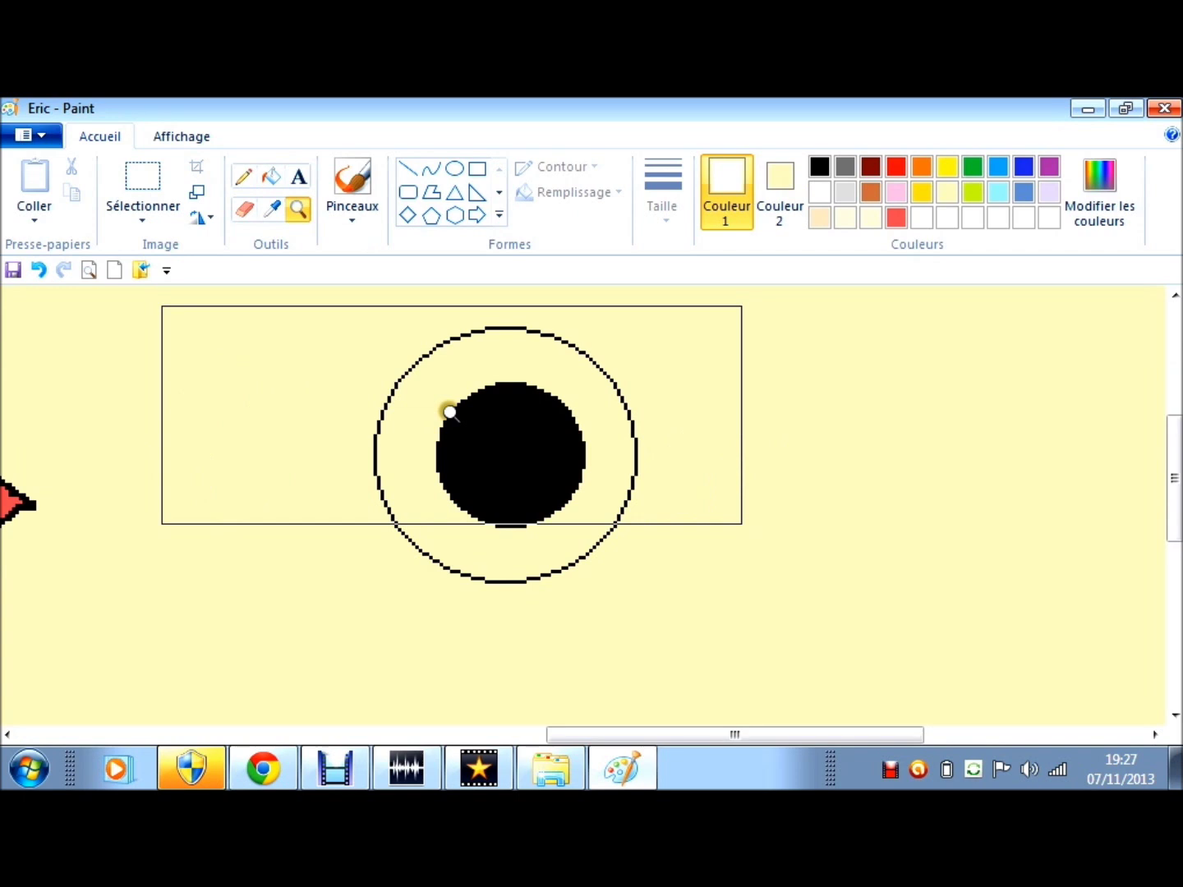
left_click(450, 411)
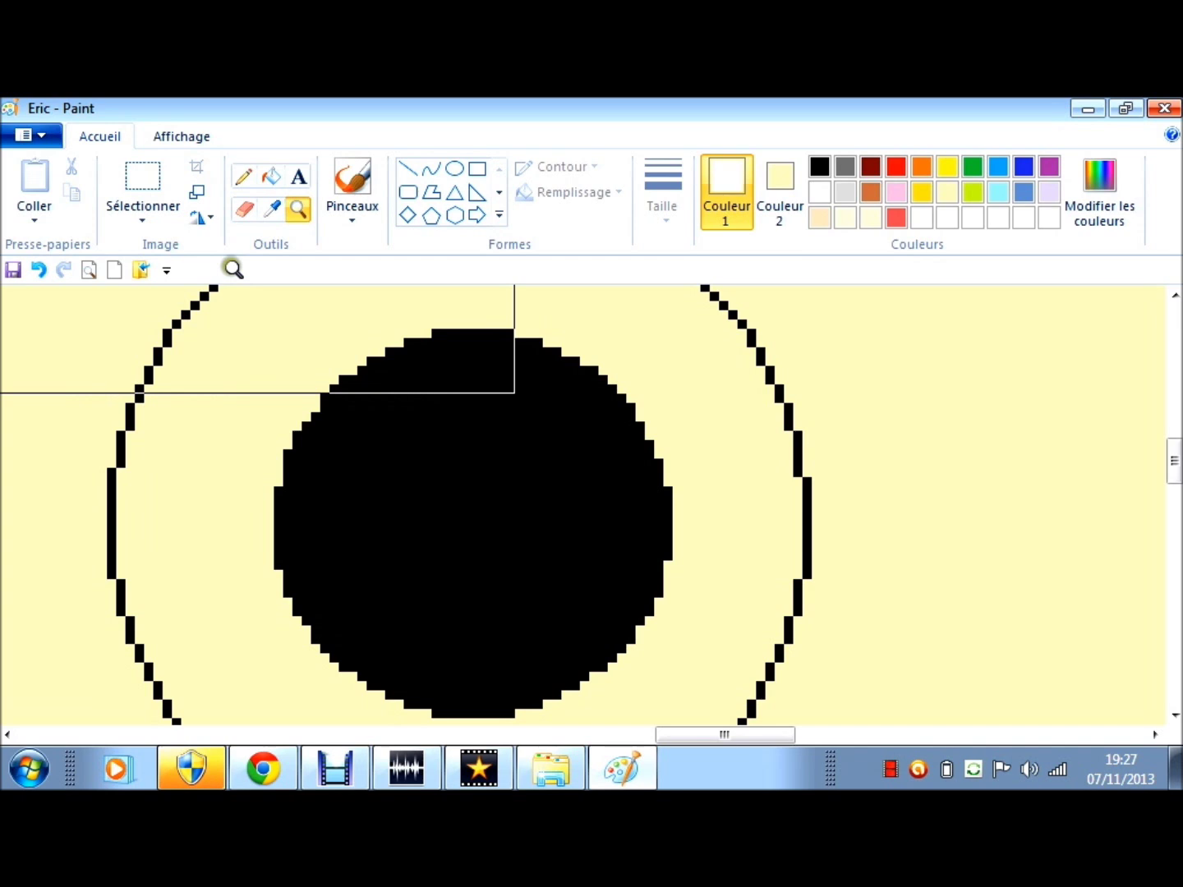
left_click(243, 176)
left_click(662, 189)
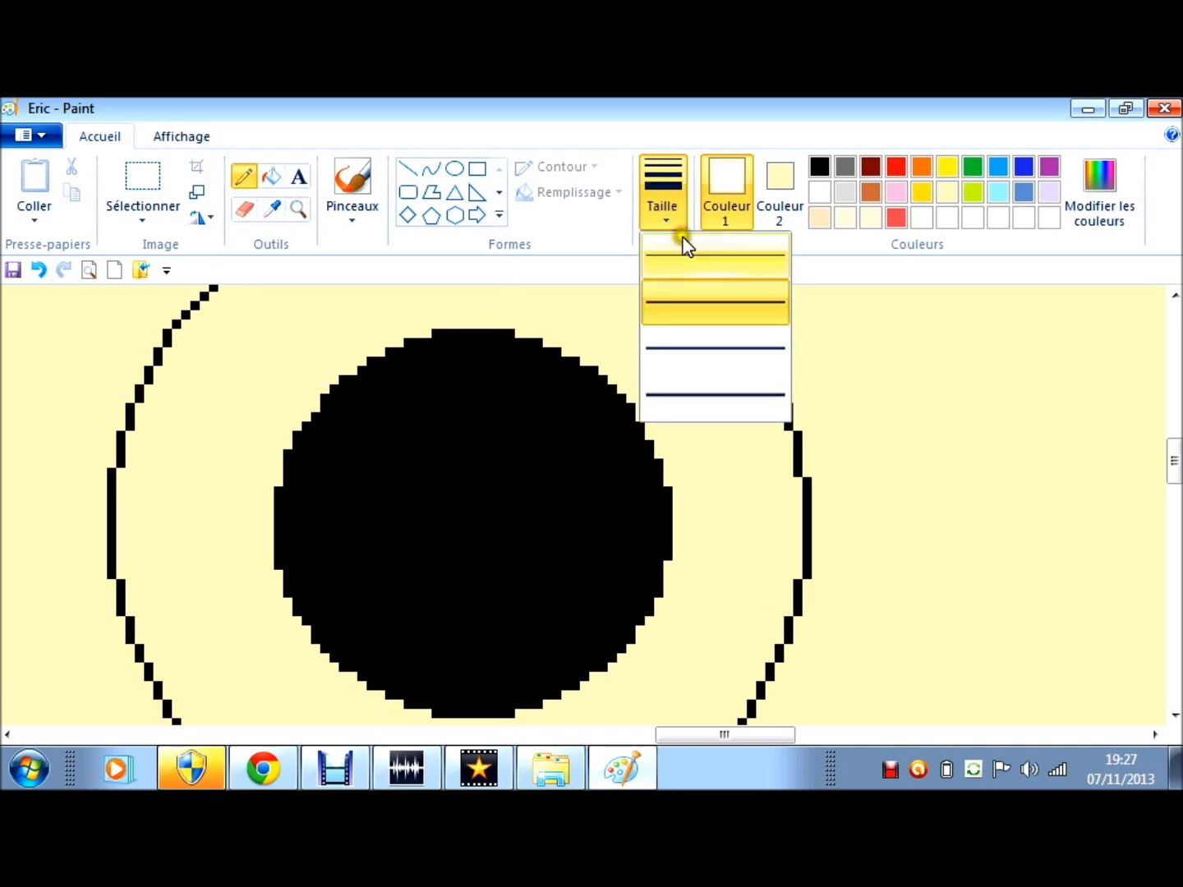
left_click(180, 138)
left_click(252, 173)
left_click(100, 137)
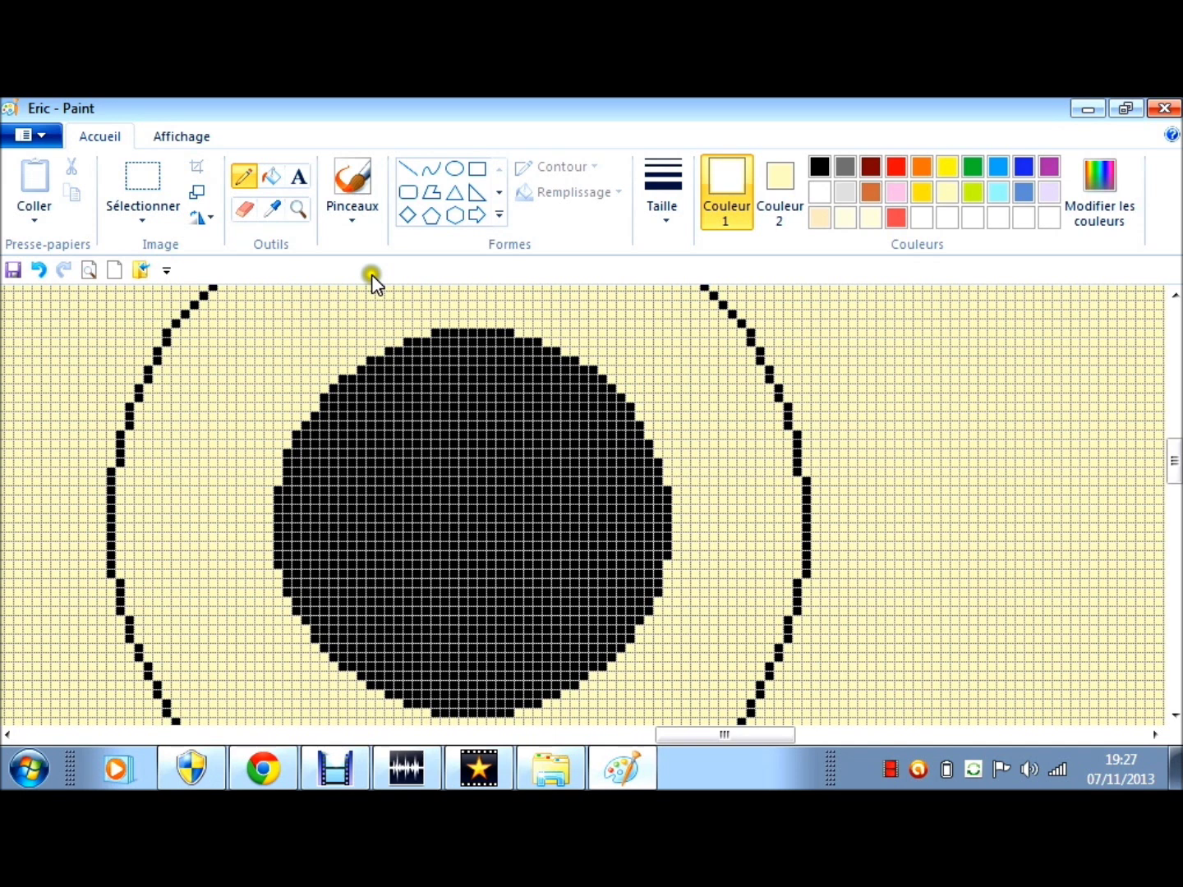
left_click_drag(479, 369, 566, 531)
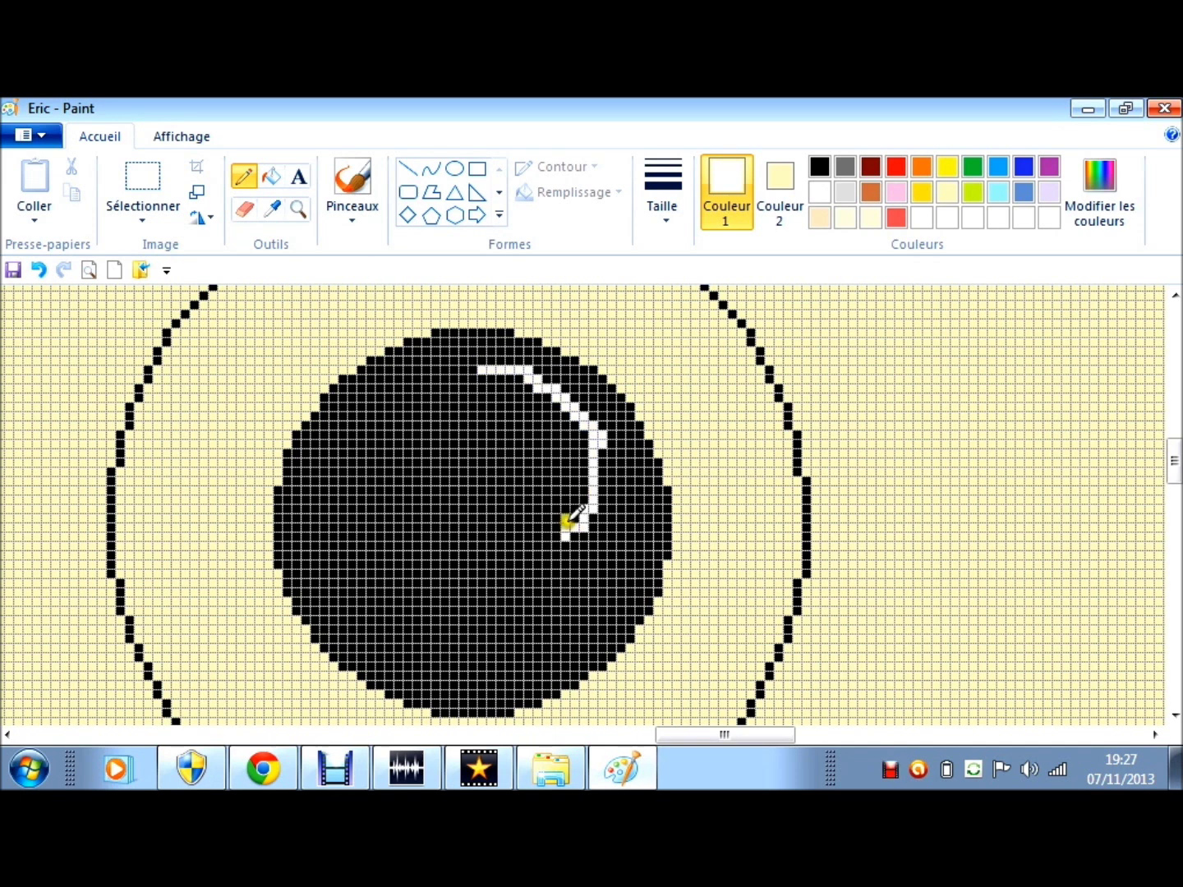
mouse_move(572, 504)
left_mouse_down()
mouse_move(471, 386)
mouse_move(502, 358)
left_mouse_up()
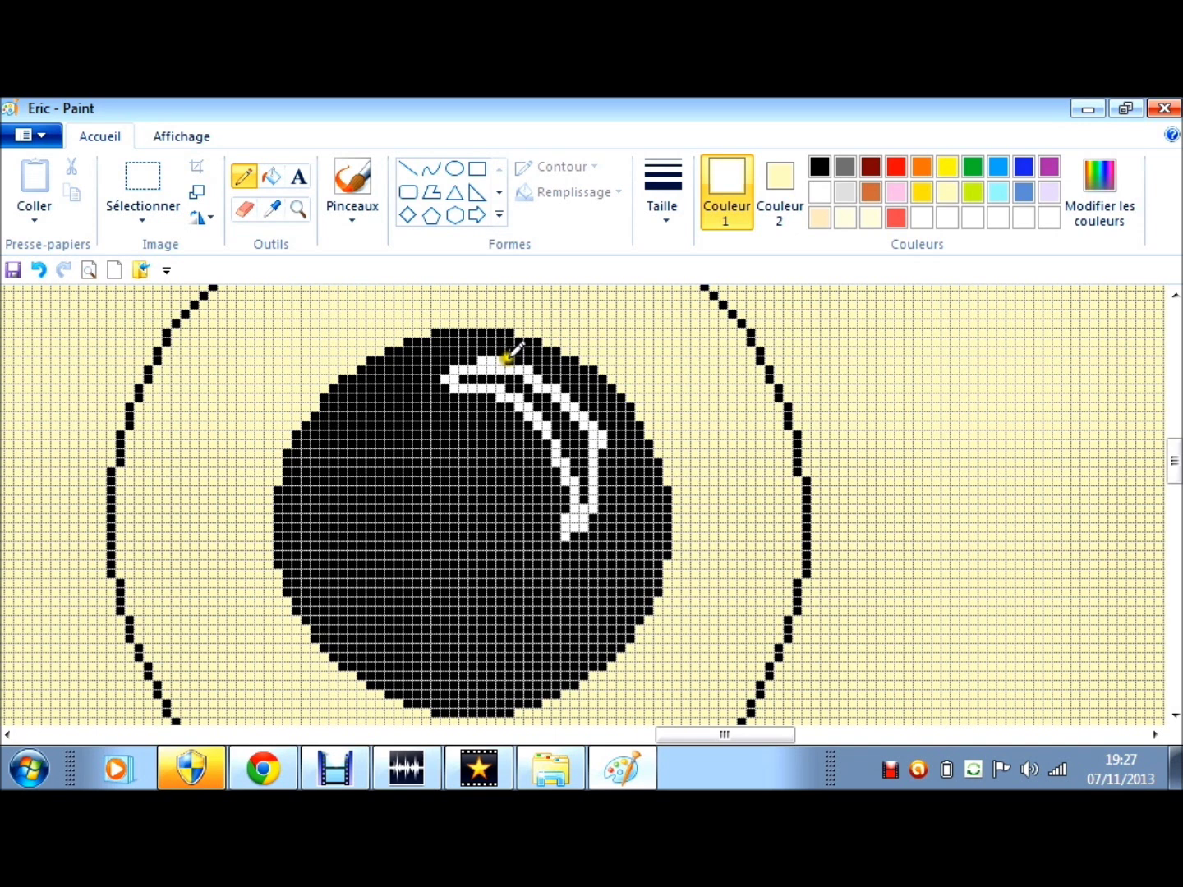
Step: Thicken the curved highlight's outer edge and fill its remaining black gaps with white
mouse_move(509, 356)
left_mouse_down()
mouse_move(584, 398)
mouse_move(603, 446)
left_mouse_up()
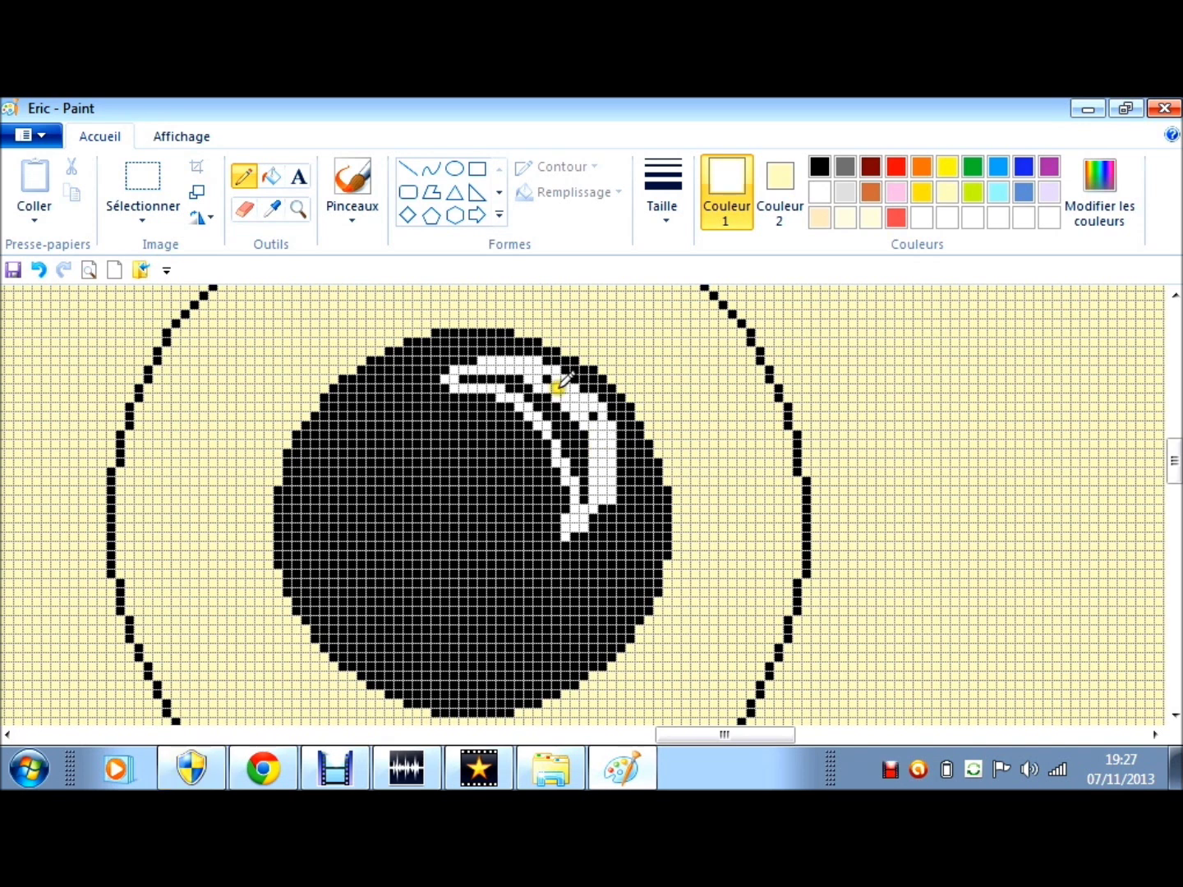
mouse_move(558, 386)
left_mouse_down()
mouse_move(572, 423)
mouse_move(544, 400)
mouse_move(593, 457)
left_mouse_up()
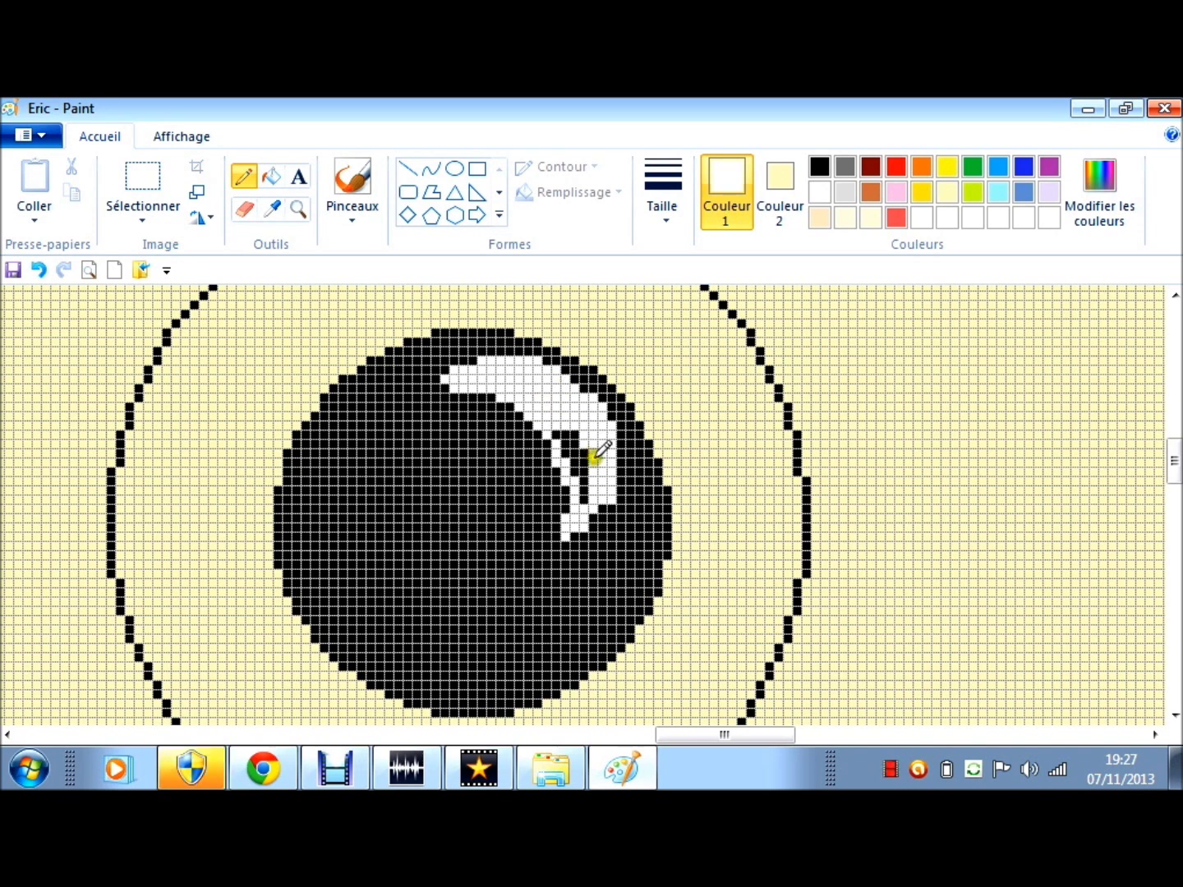
left_click_drag(594, 455, 579, 518)
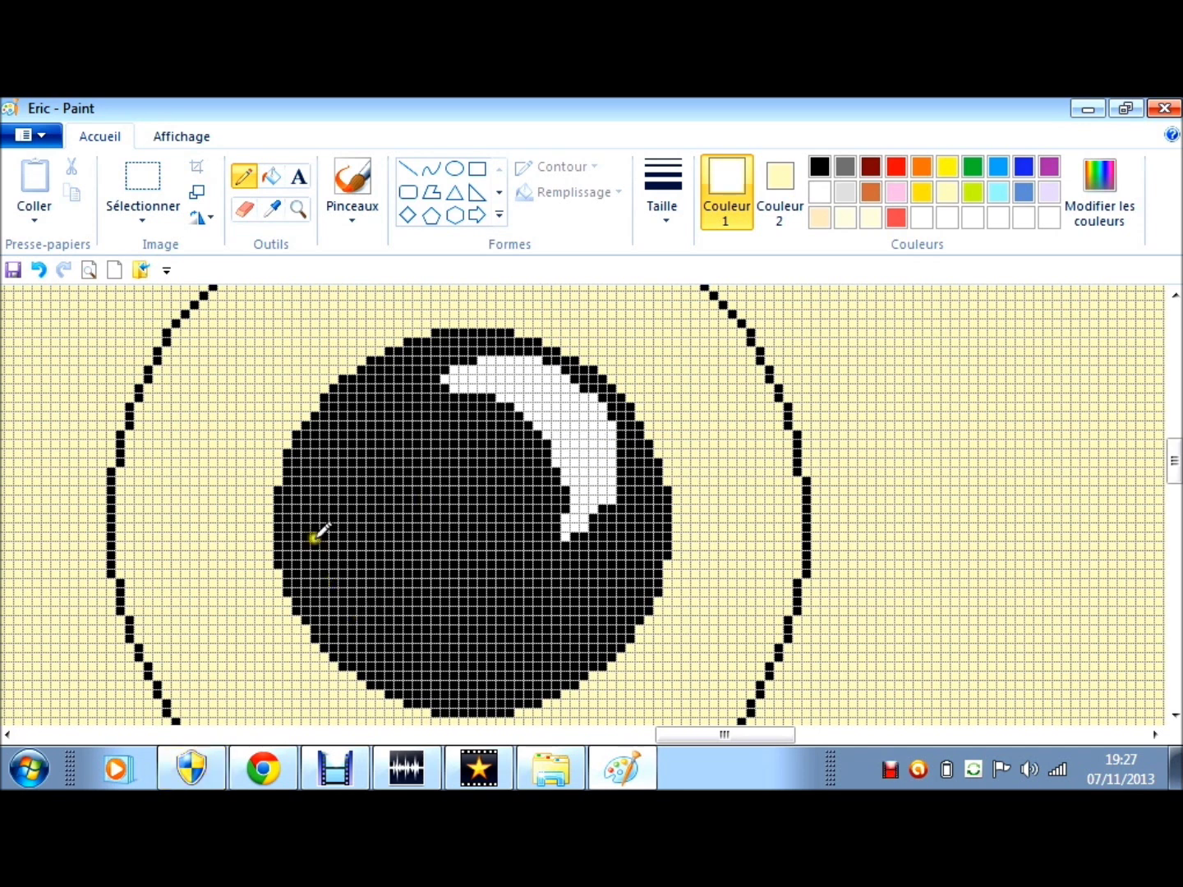
Step: Add two small white circles with the Ellipse shape as reflections near the pupil's lower edge
left_click_drag(338, 575, 437, 631)
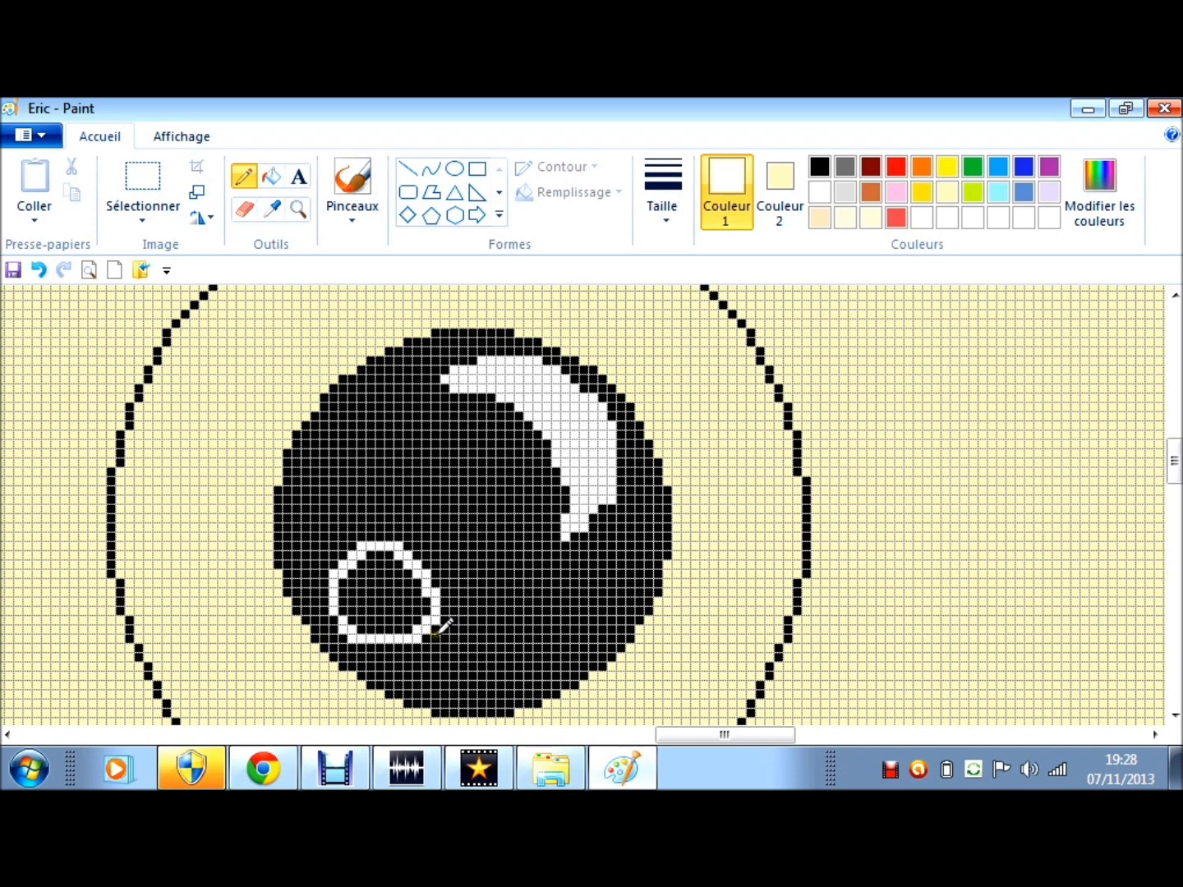
left_click(37, 270)
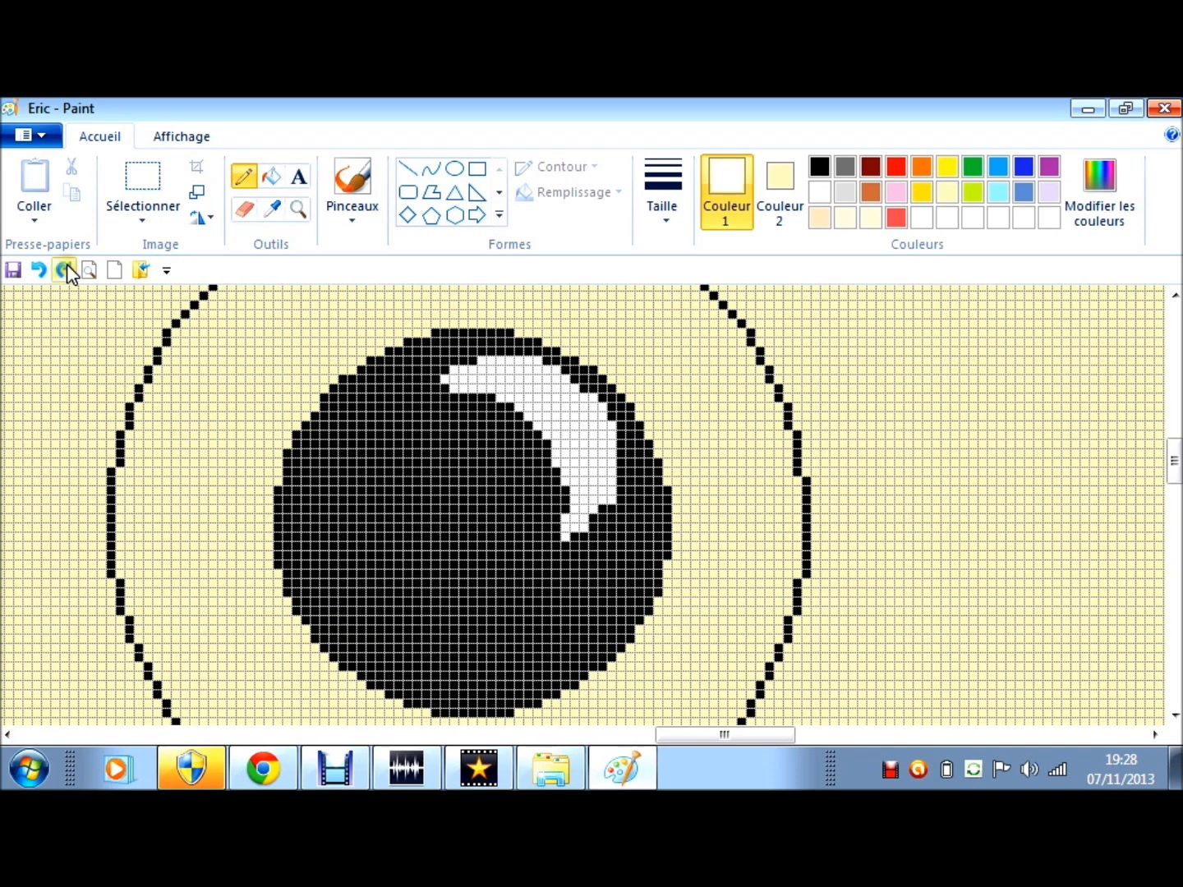
left_click(454, 170)
left_click_drag(308, 558, 392, 641)
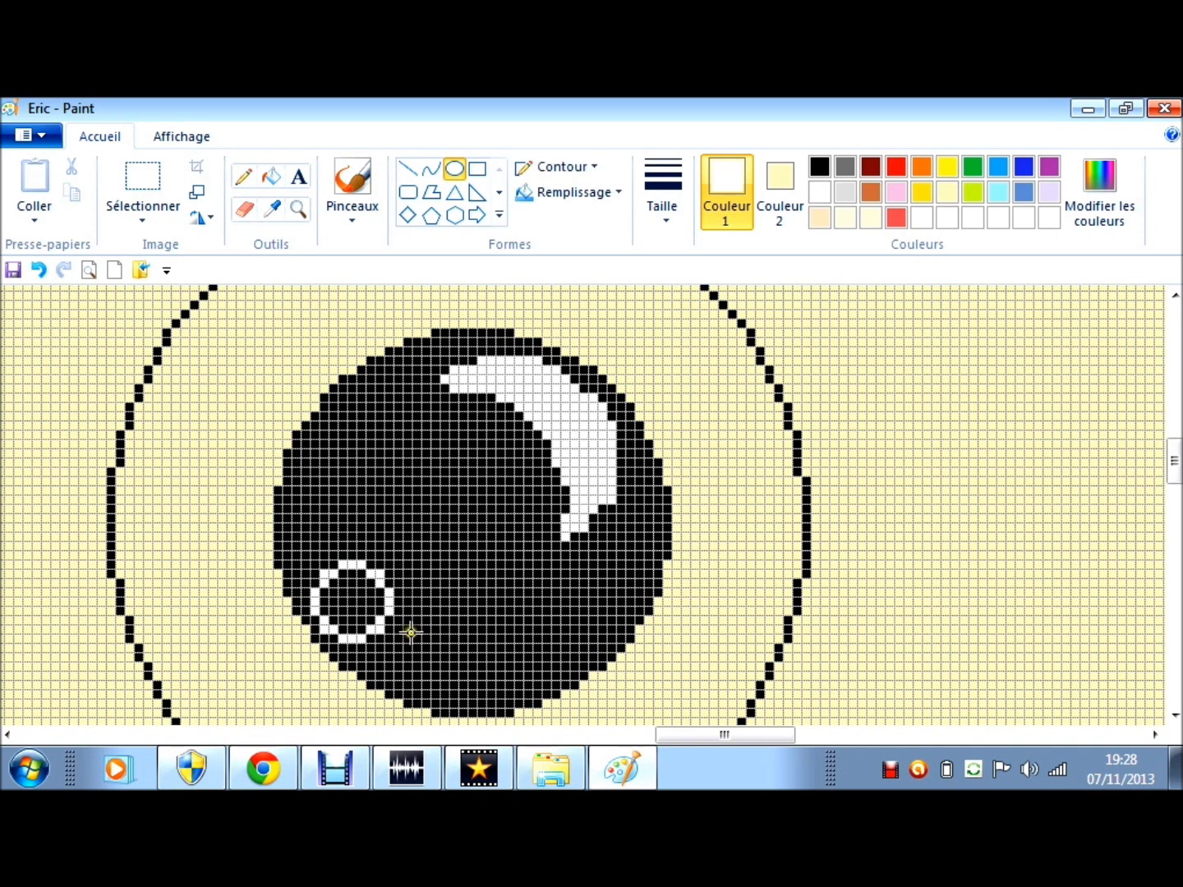
left_click_drag(393, 632, 458, 700)
left_click(181, 136)
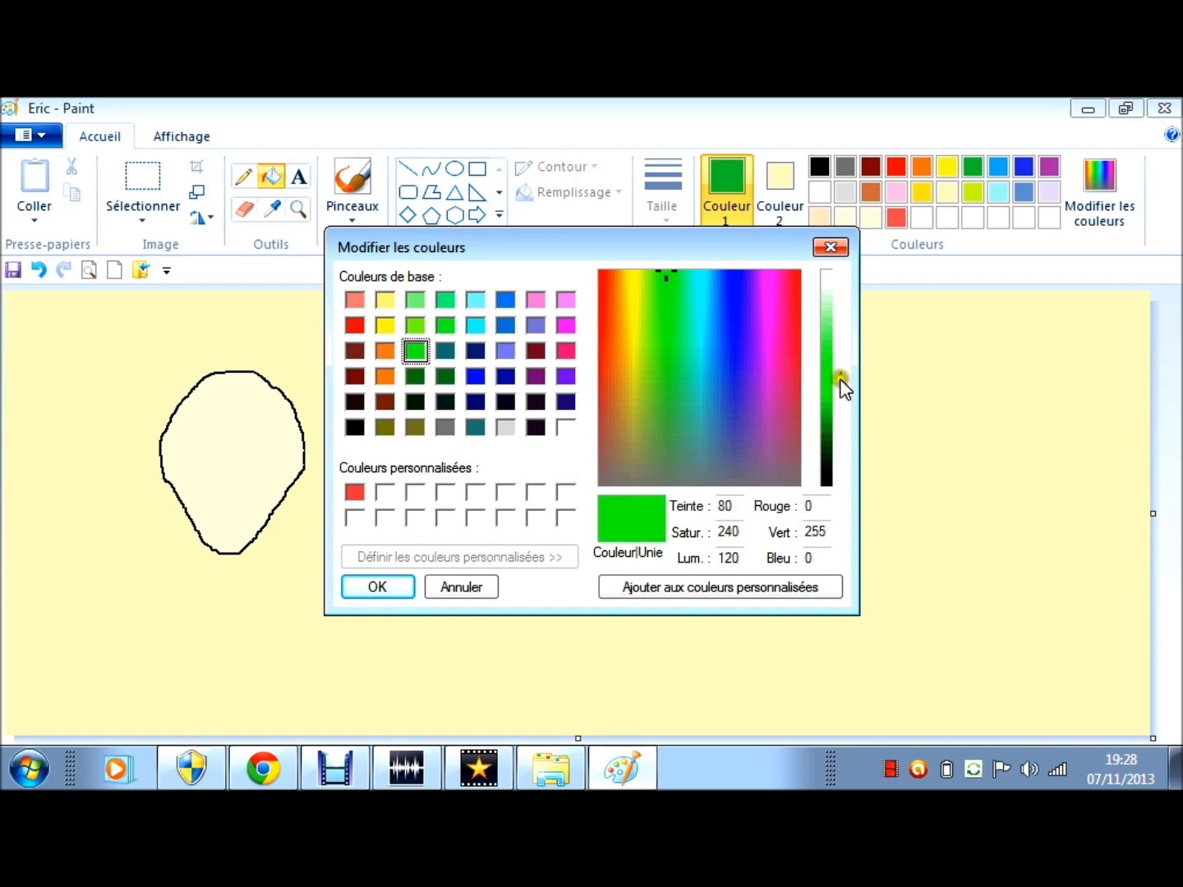
Step: Define a dark green custom colour with red 0, green 166 and blue 0, and fill the ring around the pupil
left_click_drag(841, 384, 844, 422)
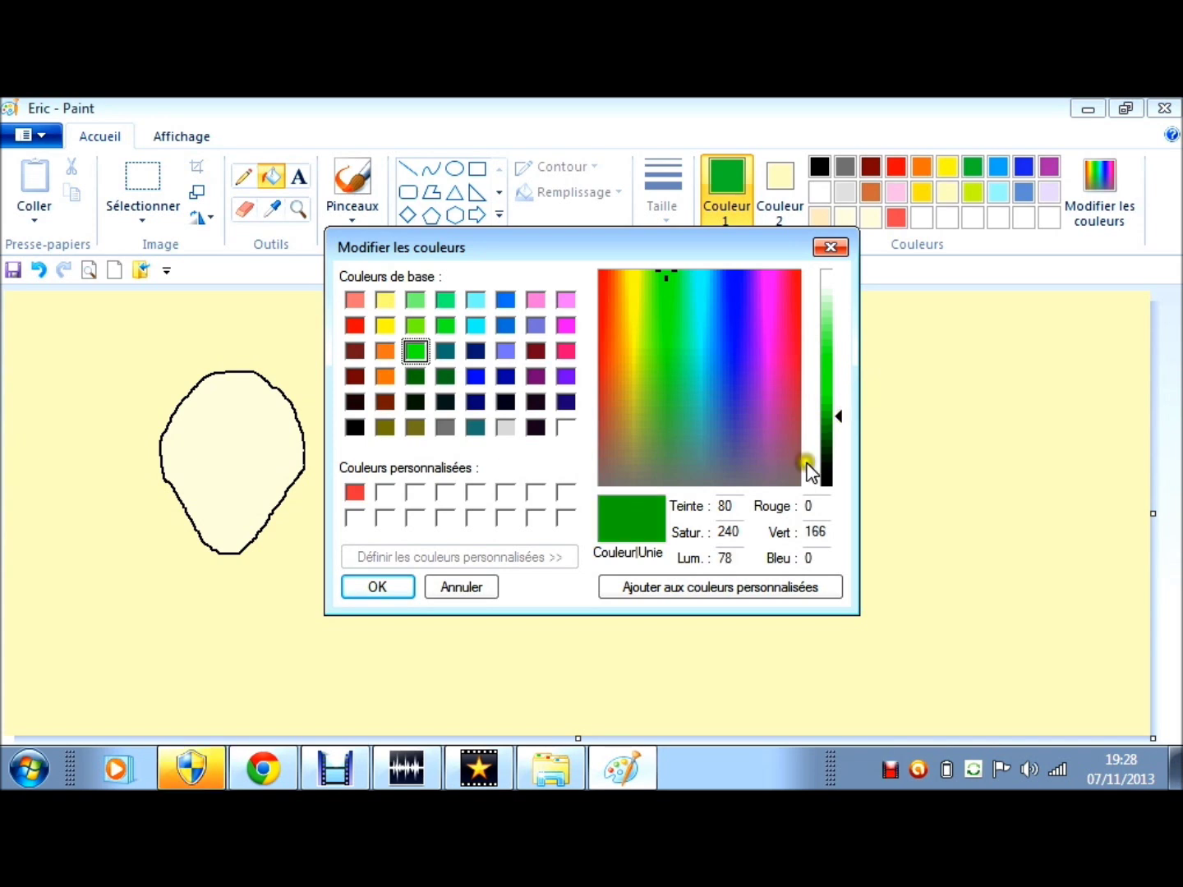
left_click(379, 585)
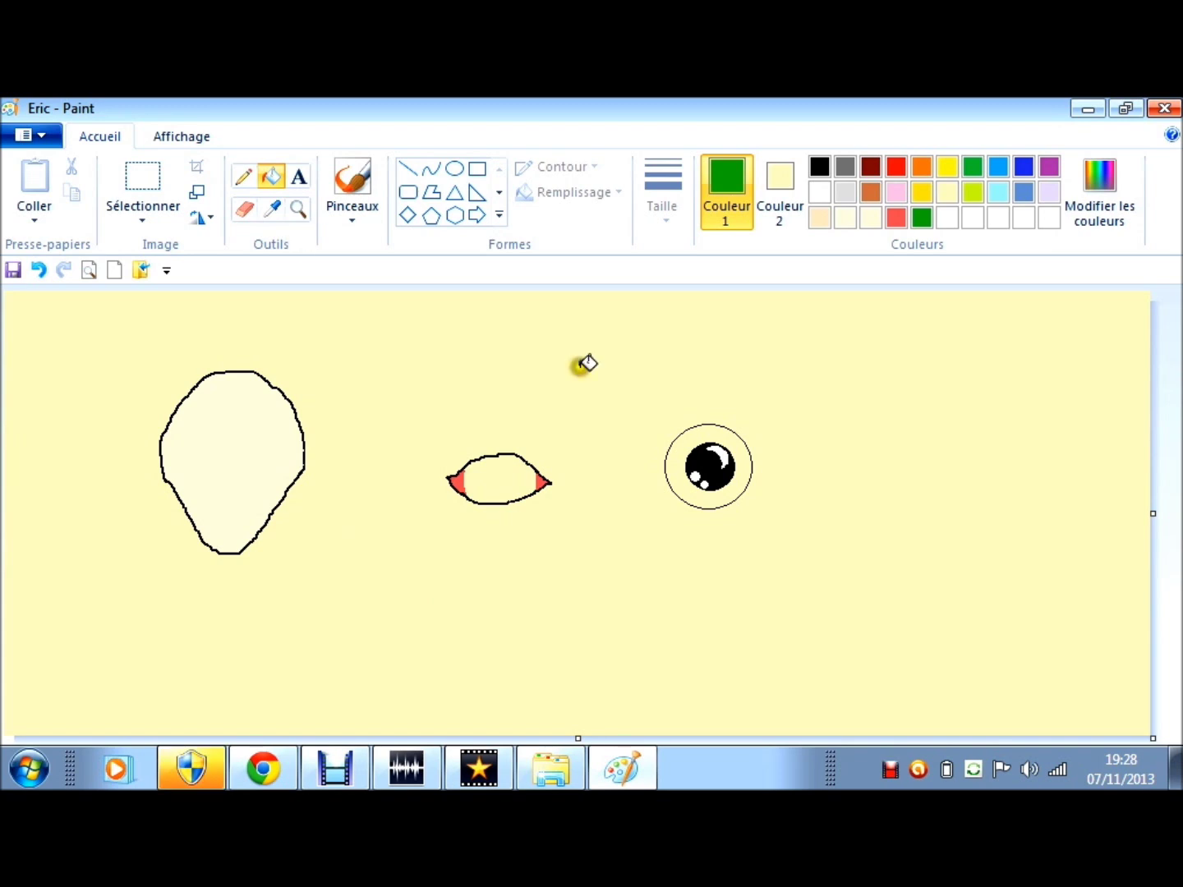
left_click(689, 439)
Step: Select the green iris with the free-form selection and scale it down proportionally
left_click(143, 215)
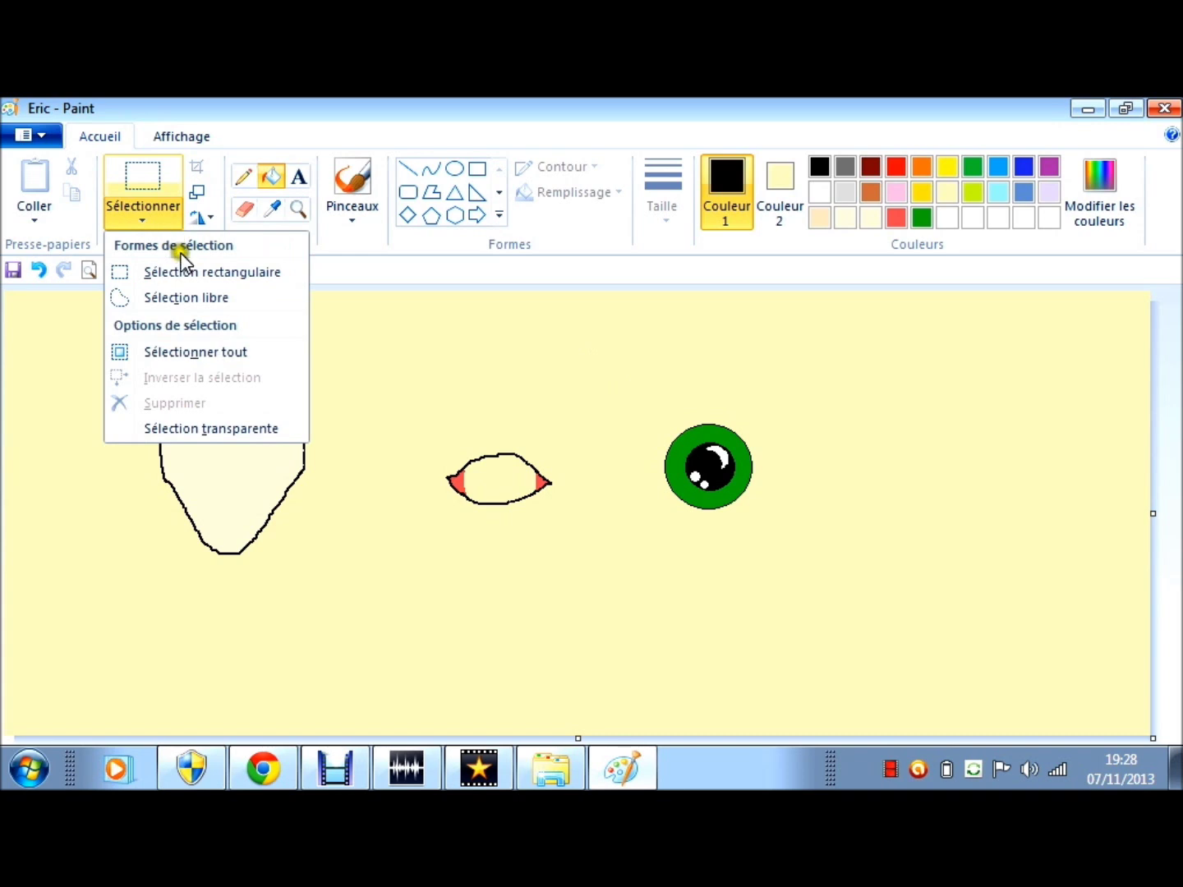
left_click(197, 298)
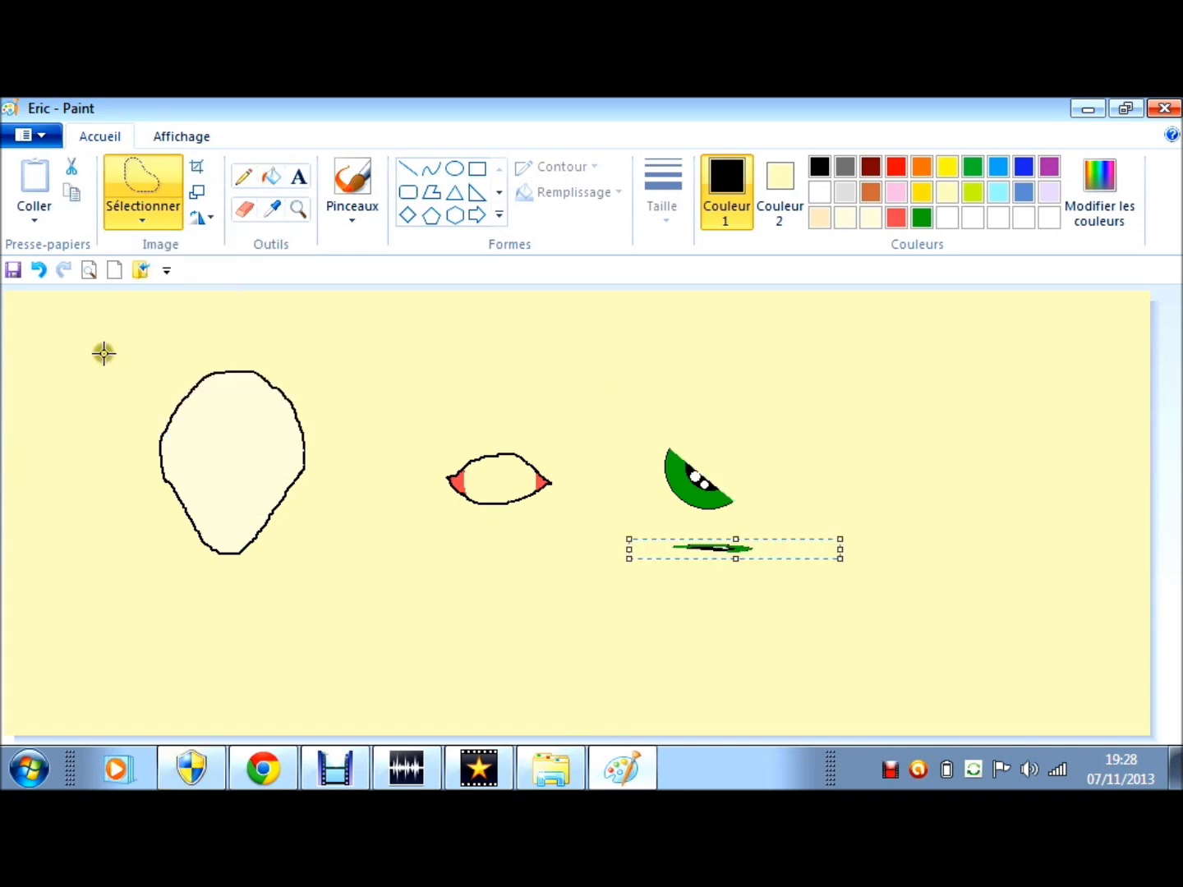
left_click(38, 271)
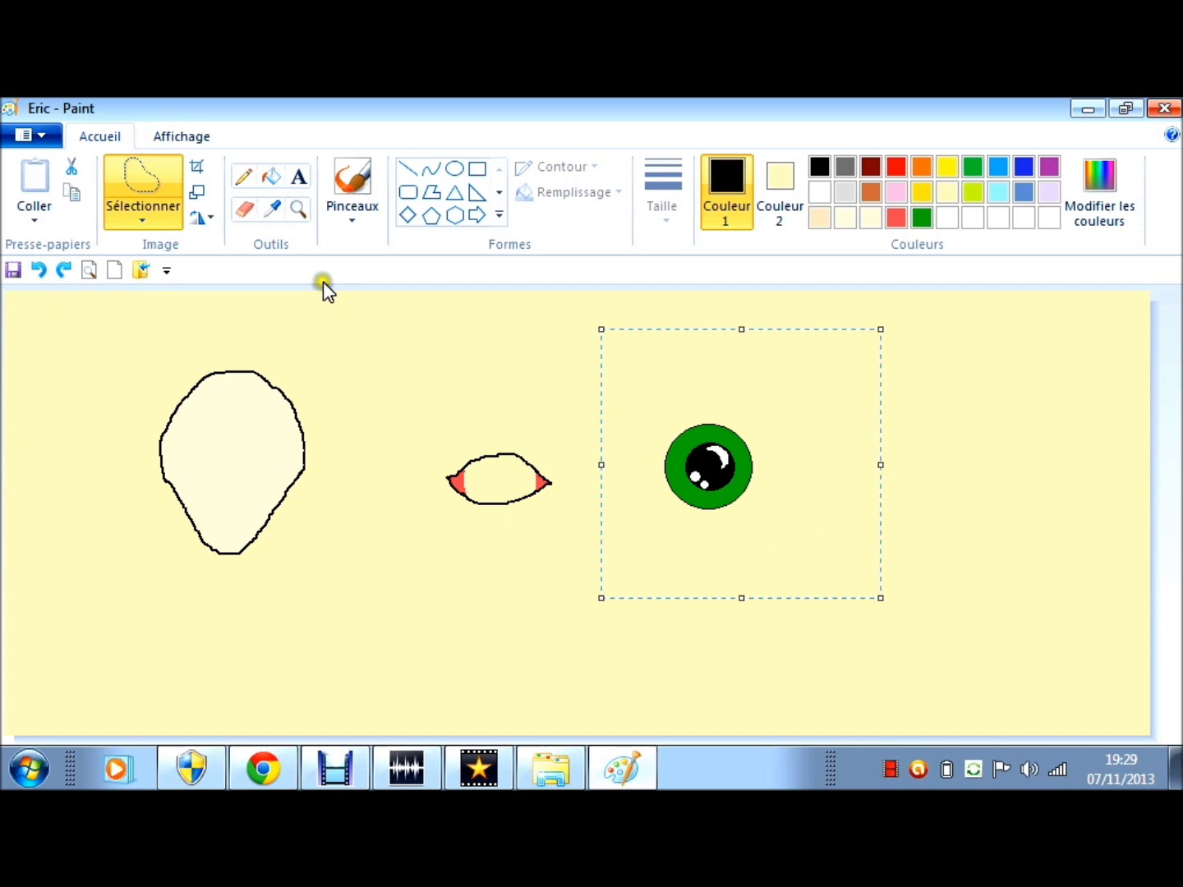
key("ctrl+w")
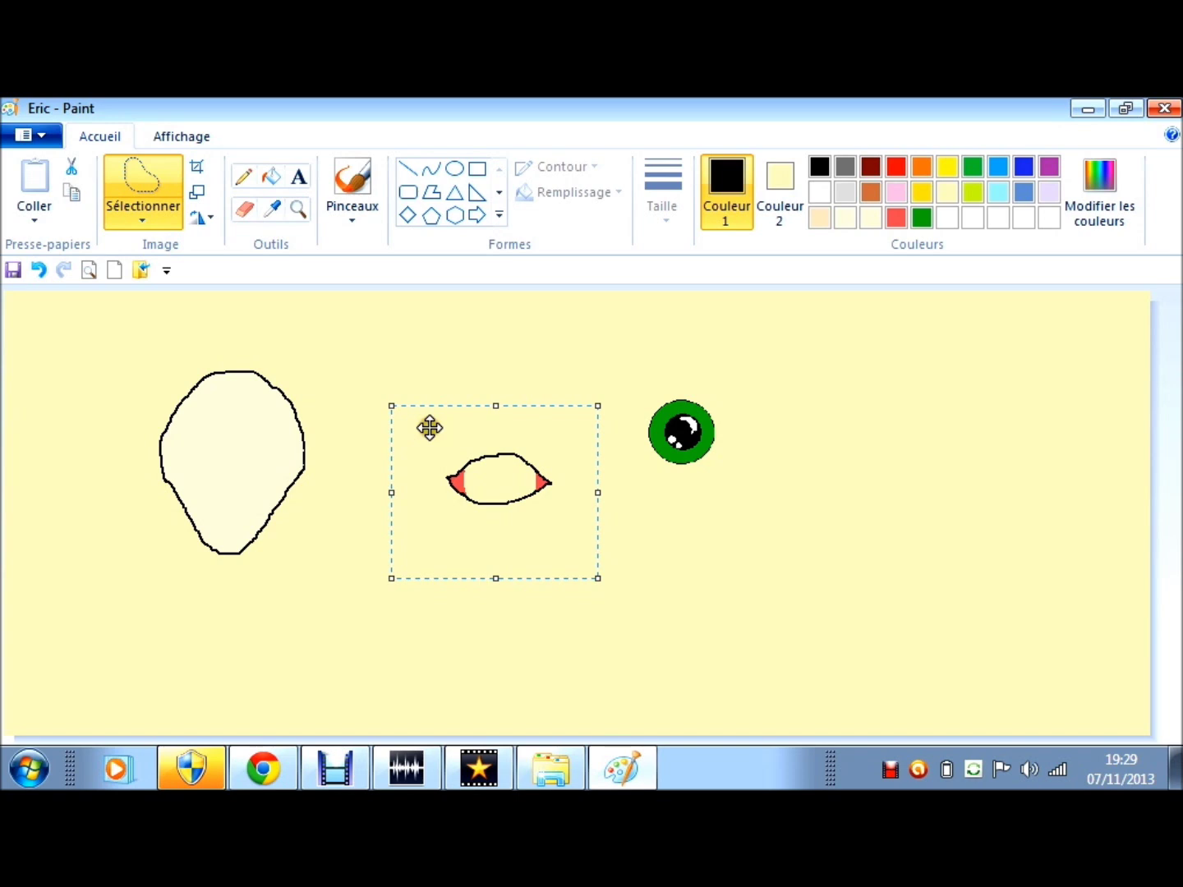
Step: Resize the eye outline to 120 percent with proportions kept and align it over the green iris
key("ctrl+w")
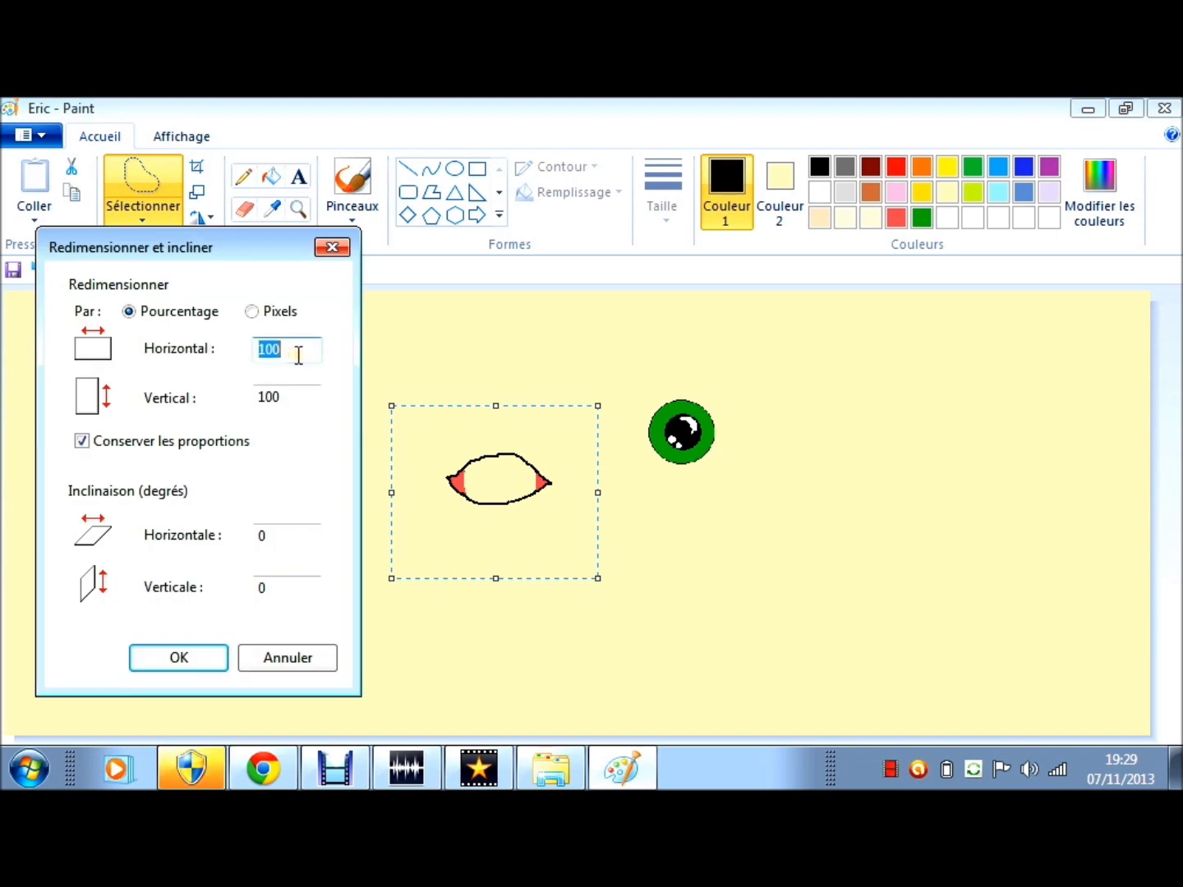
type("12")
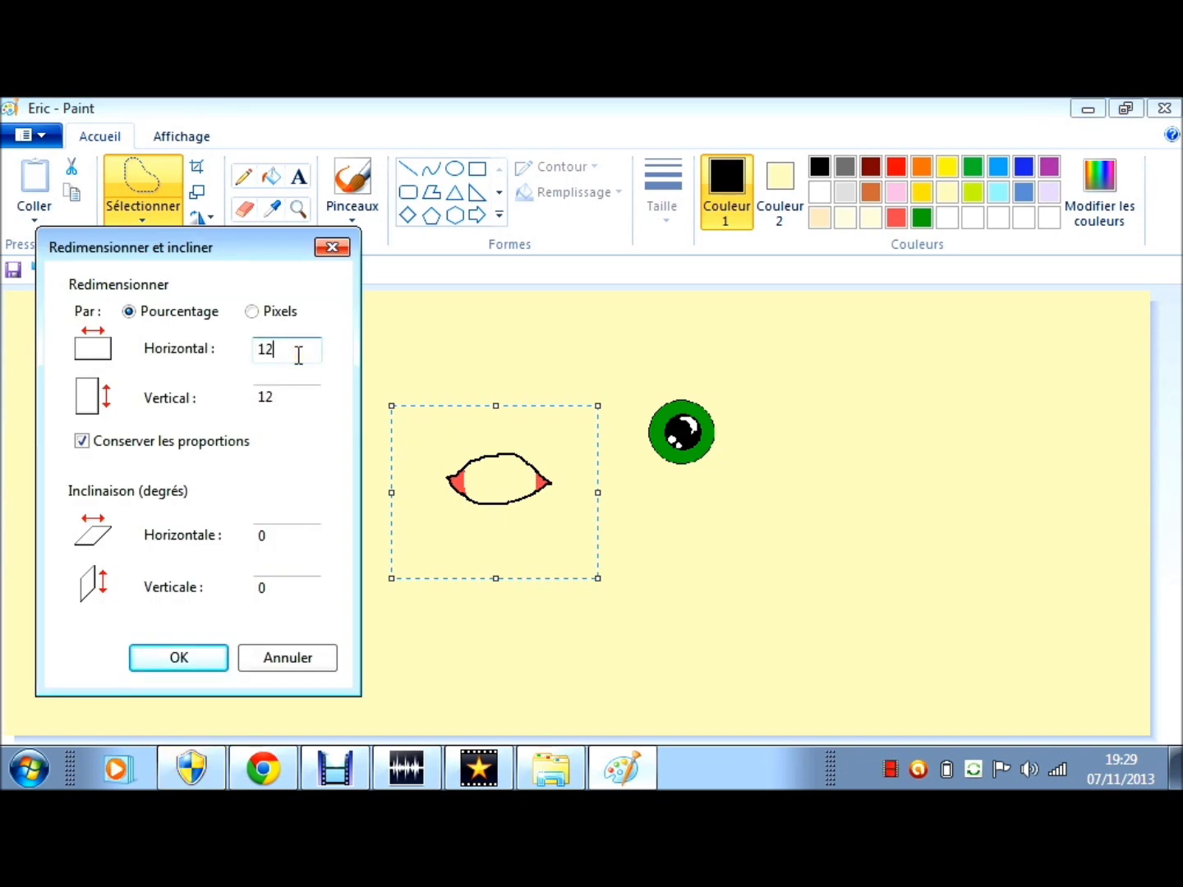
type("0")
key("Return")
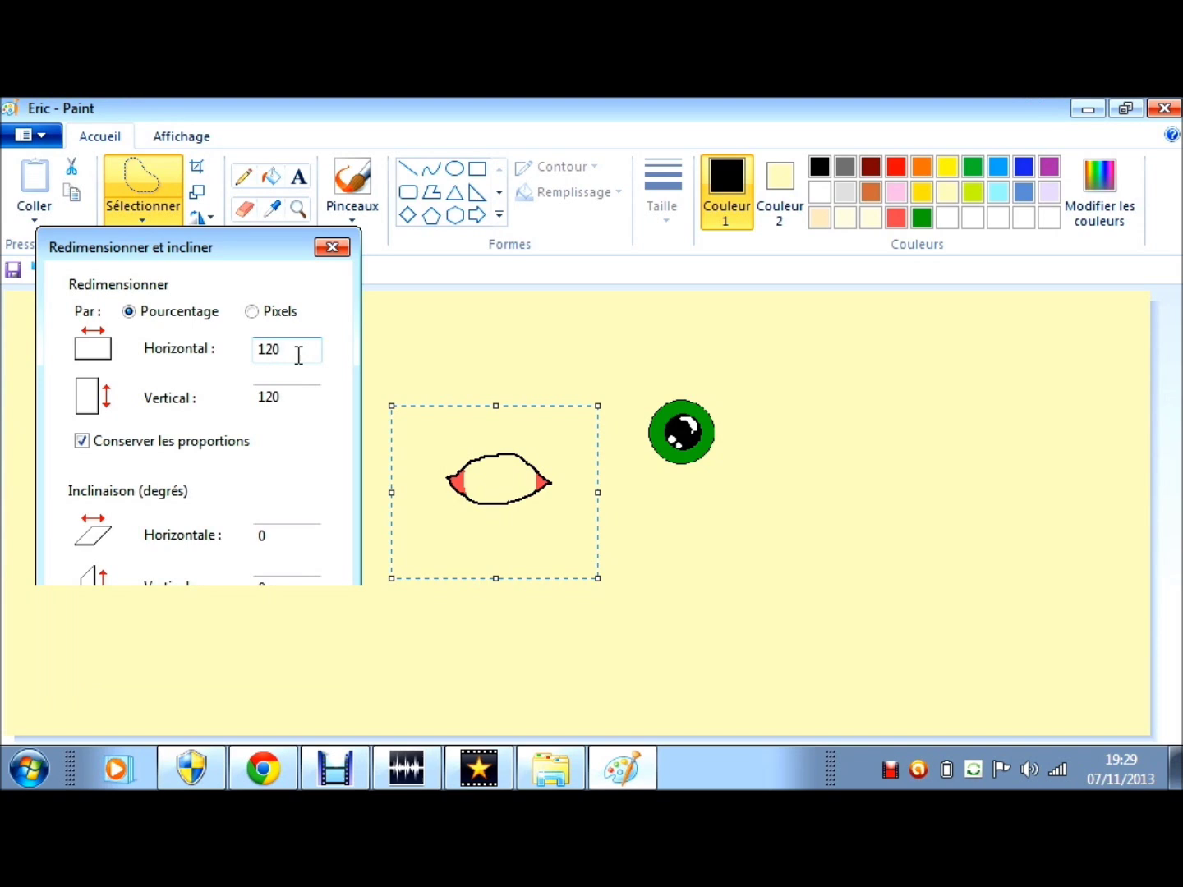
left_click_drag(484, 469, 644, 405)
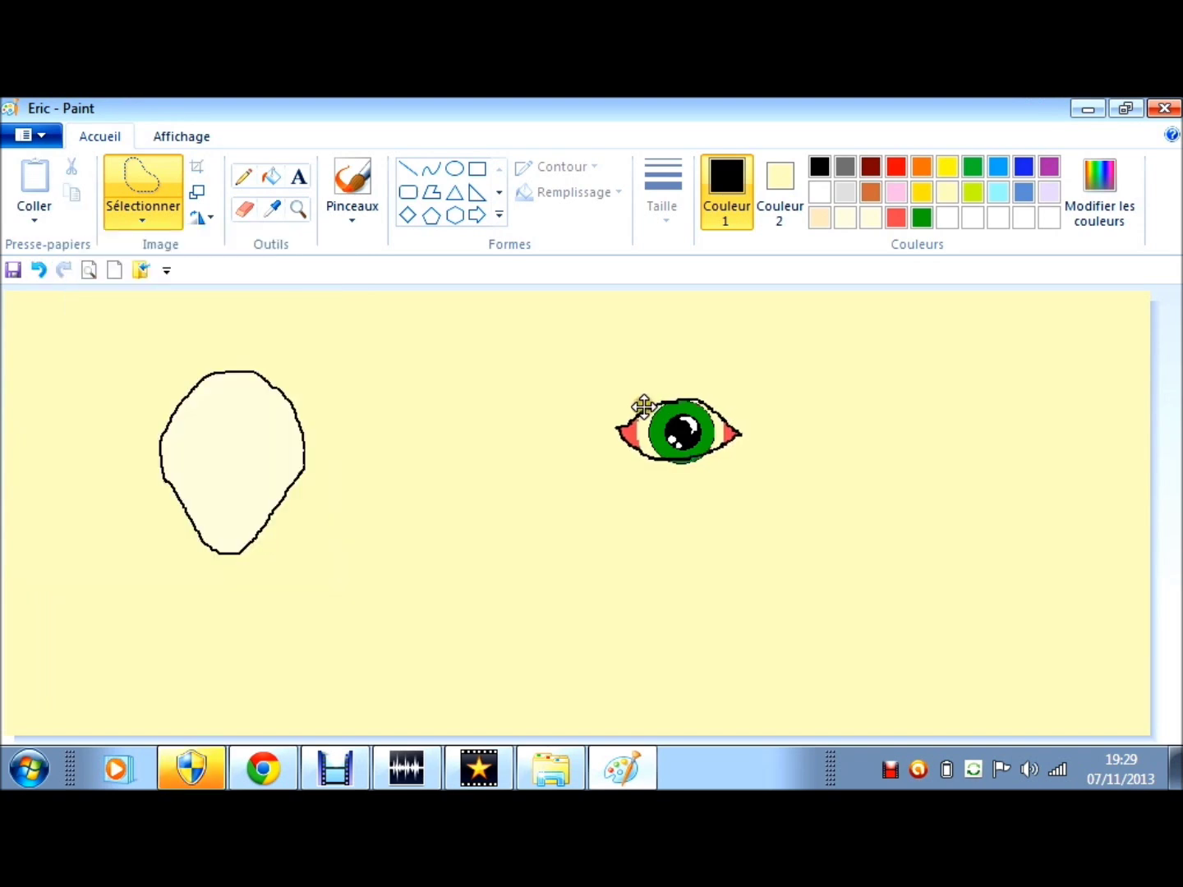
left_click_drag(643, 405, 646, 408)
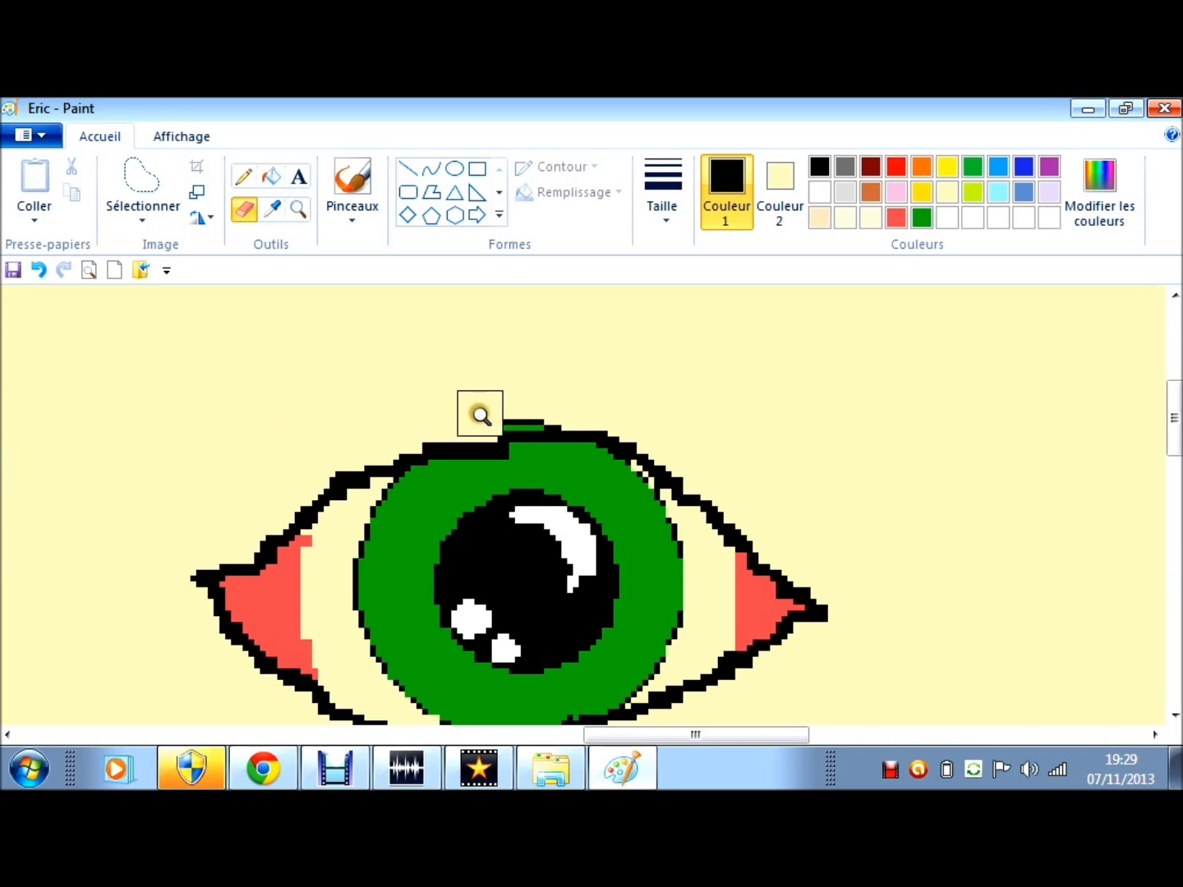
Step: Erase the iris parts protruding beyond the eye outline and move the assembled eye closer to the head
key("ctrl+z")
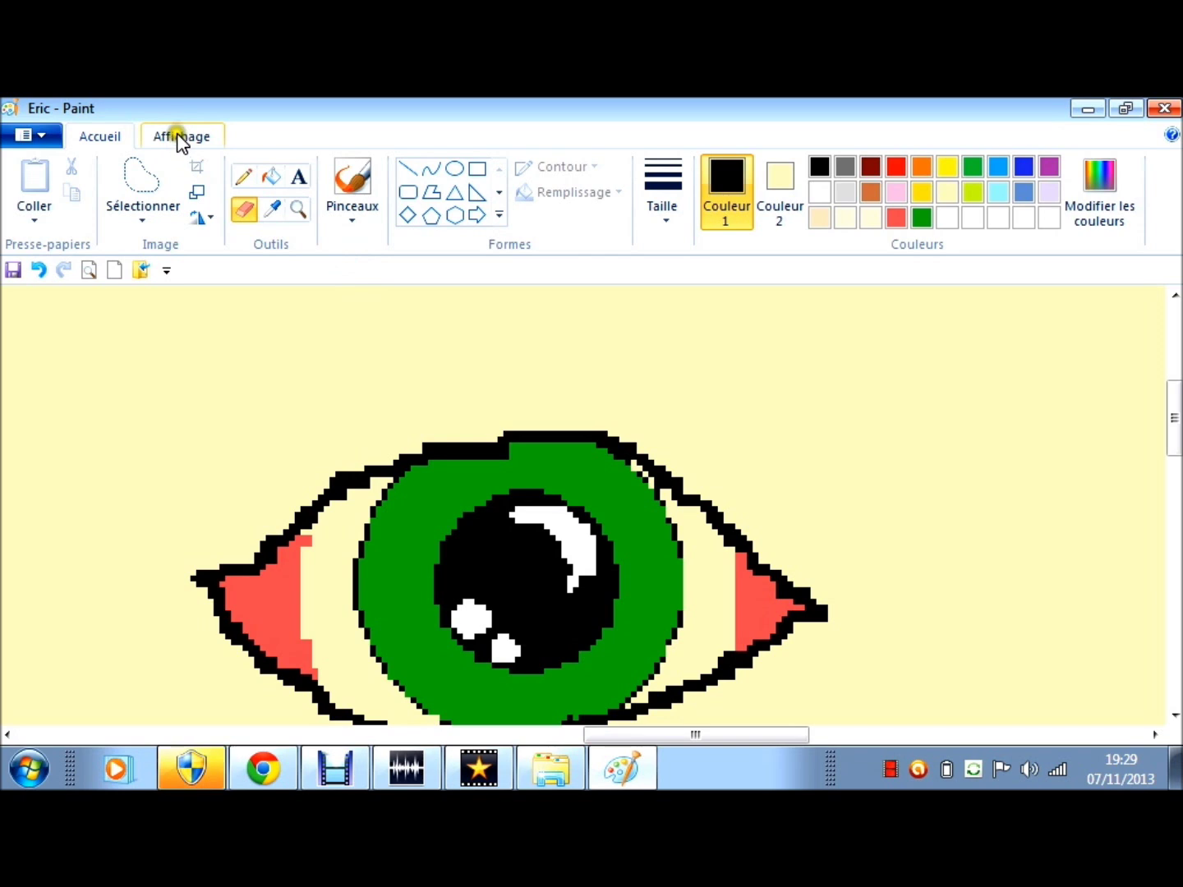
key("ctrl+Page_Down")
key("ctrl+Page_Down")
key("ctrl+Page_Down")
key("ctrl+Page_Down")
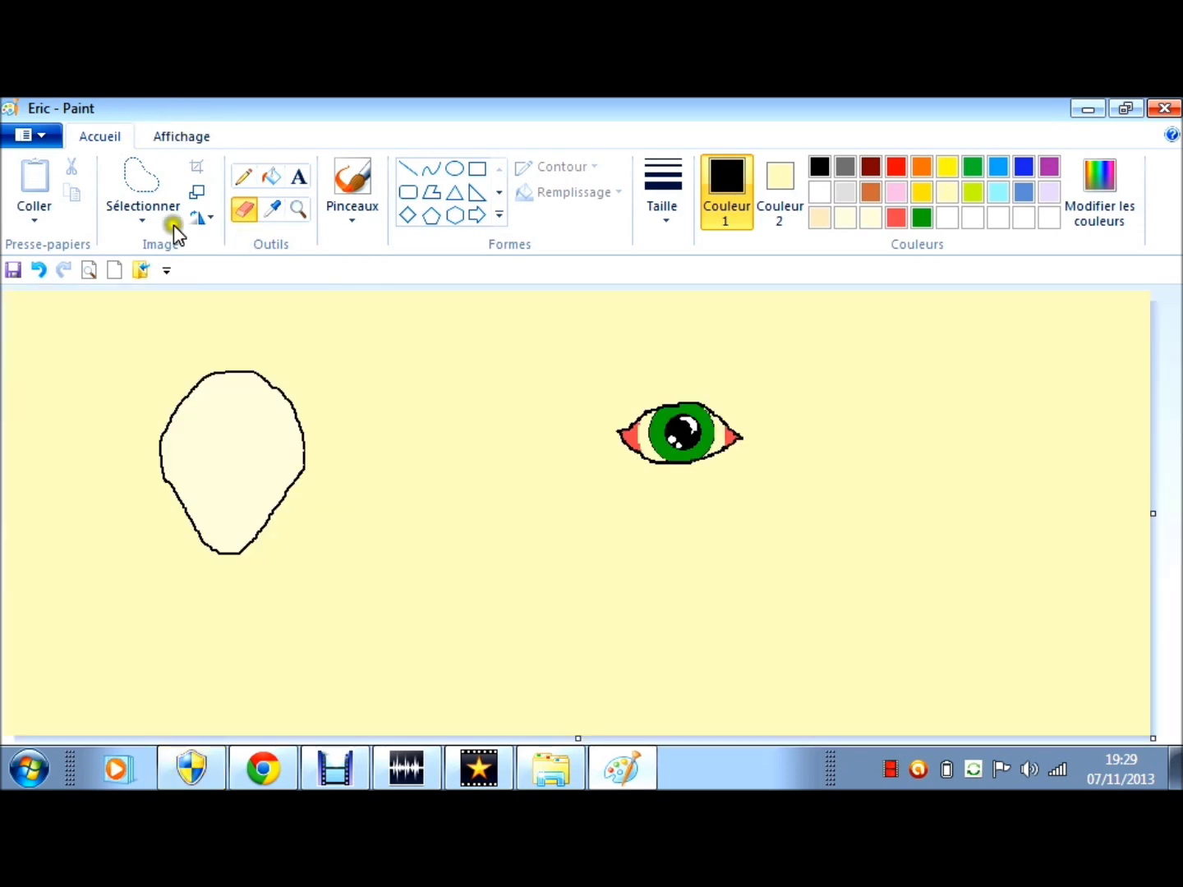
key("ctrl+z")
Step: Define a near-black custom drawing colour, slightly lighter than pure black, for the Pencil
left_click(246, 181)
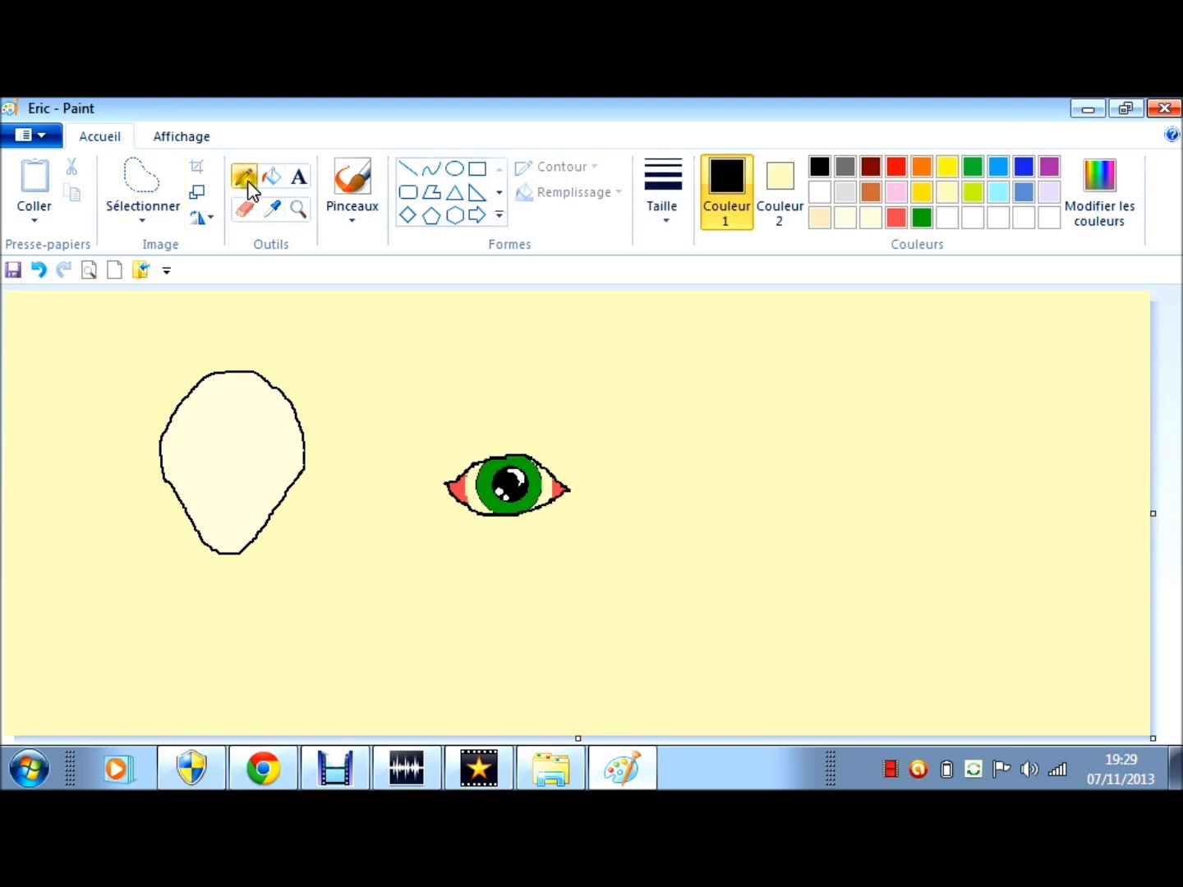
left_click(1099, 189)
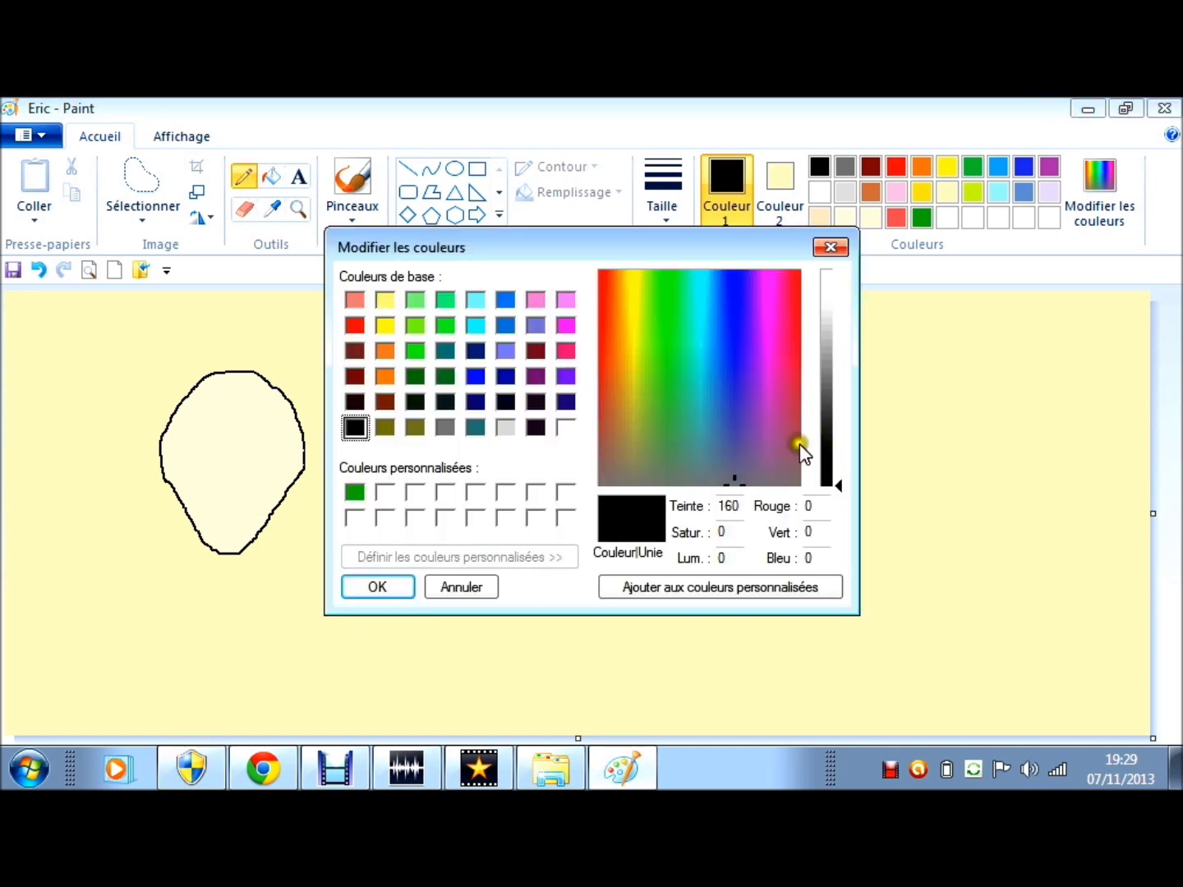
left_click(837, 471)
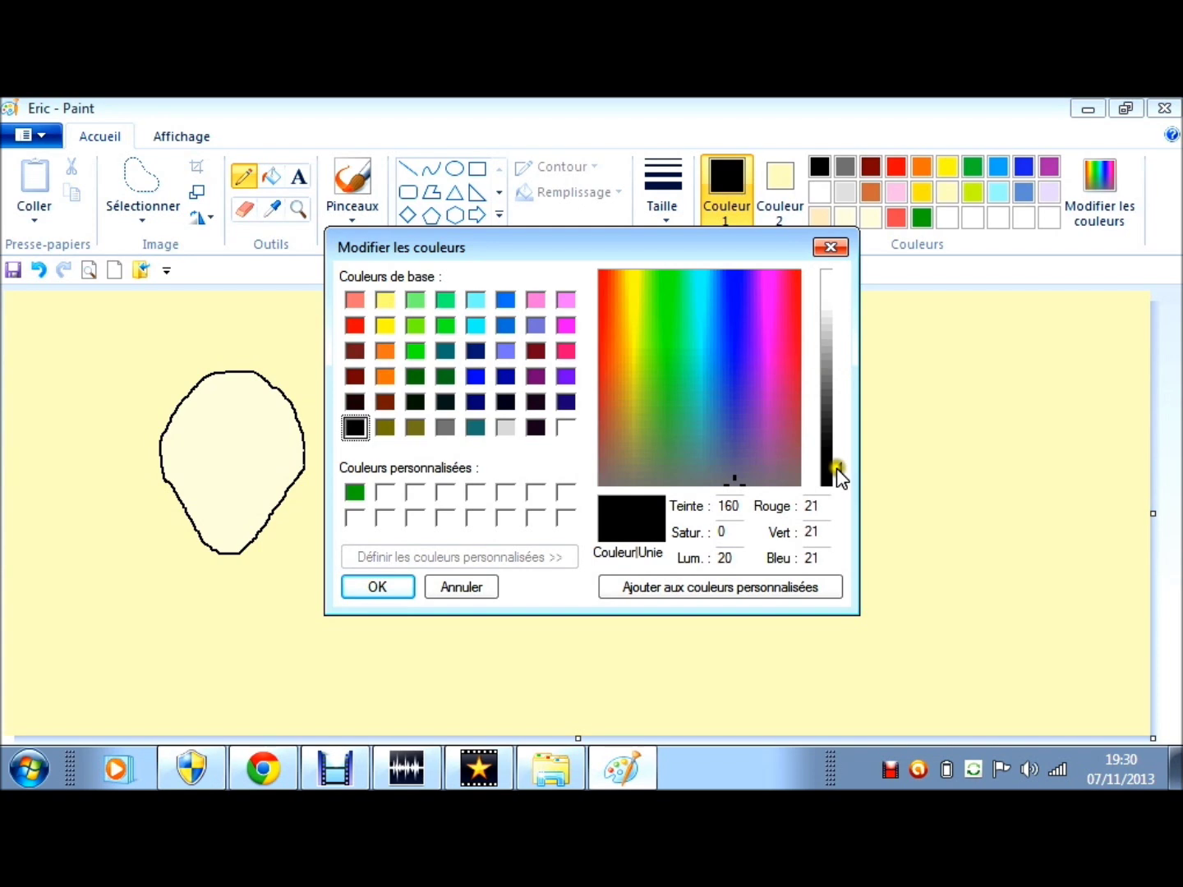
left_click(837, 470)
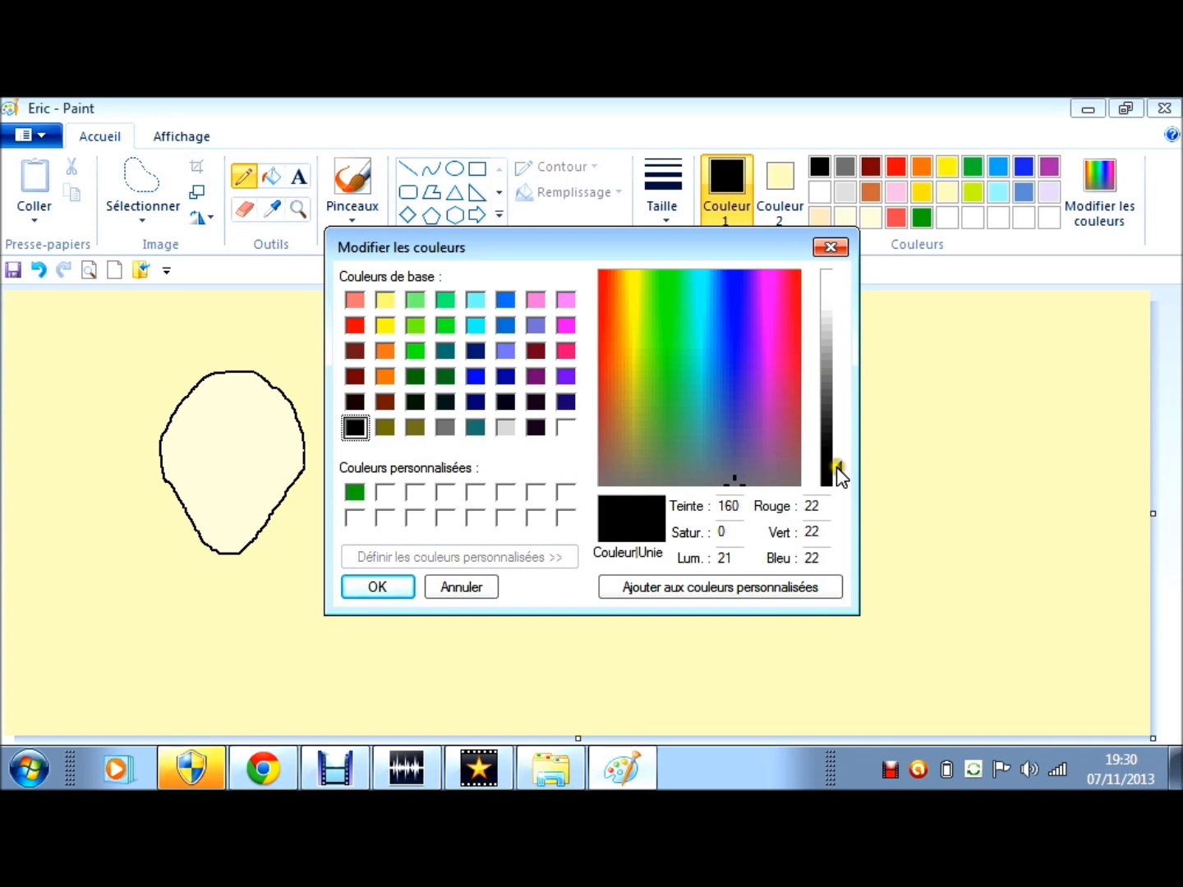
left_click(838, 468)
left_click(634, 588)
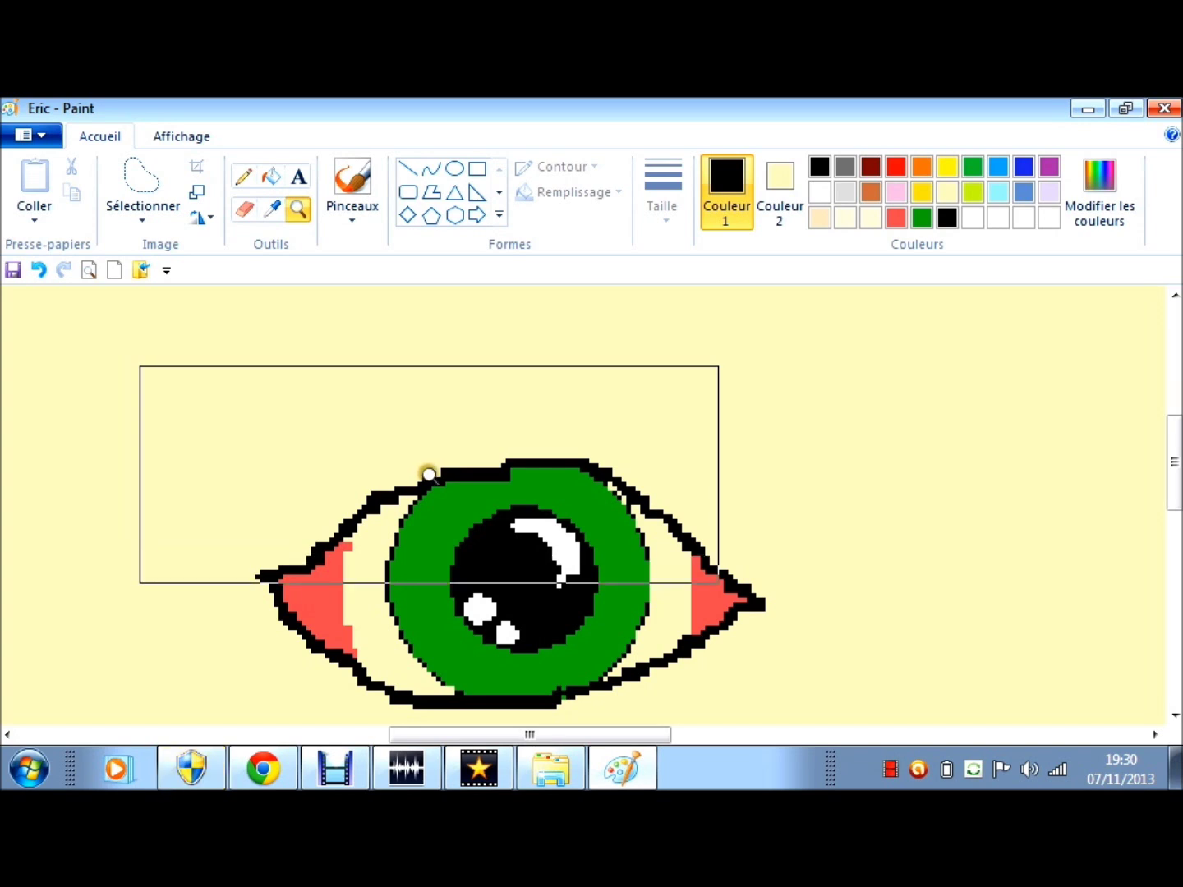
Step: Draw a jagged near-black eyebrow with the Pencil above the green eye, starting over its left corner and rising past the iris
left_click(429, 475)
left_click(662, 190)
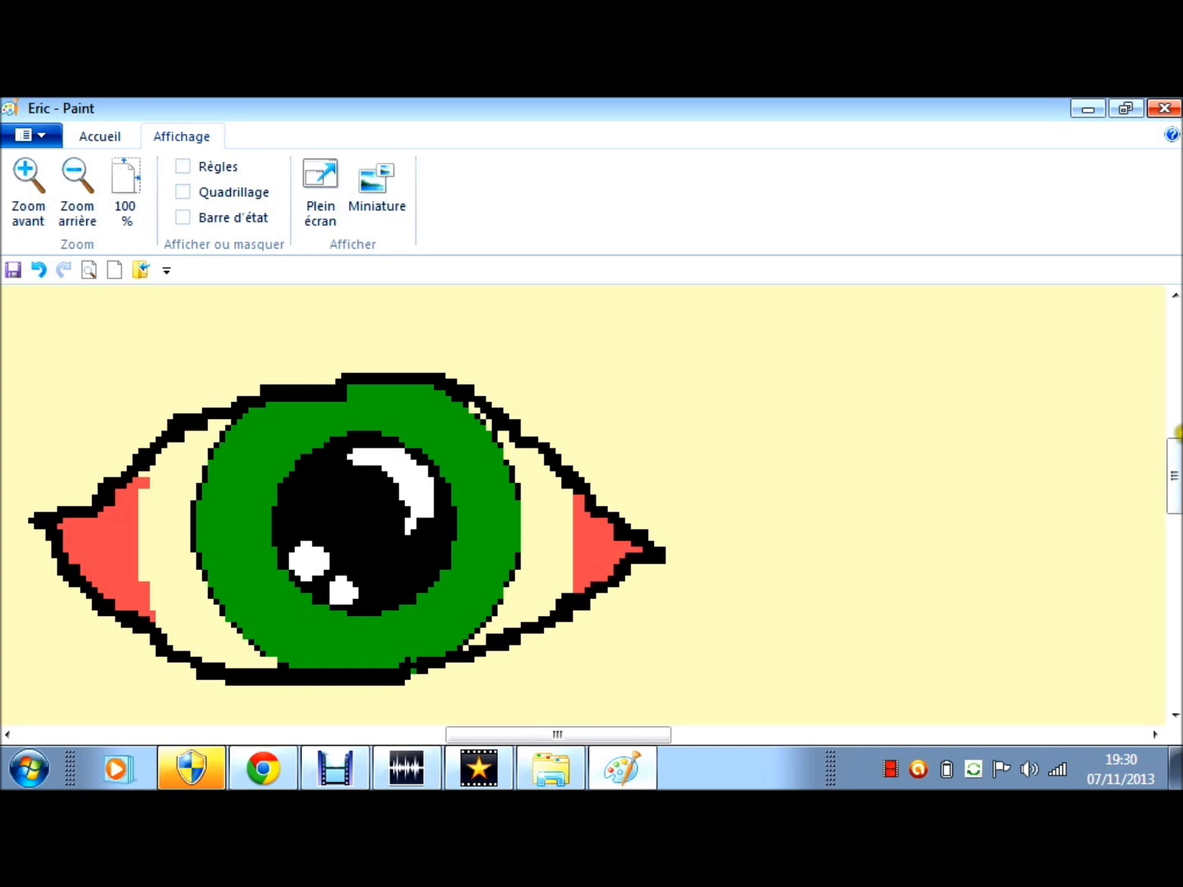
scroll(1097, 492, "up", 3)
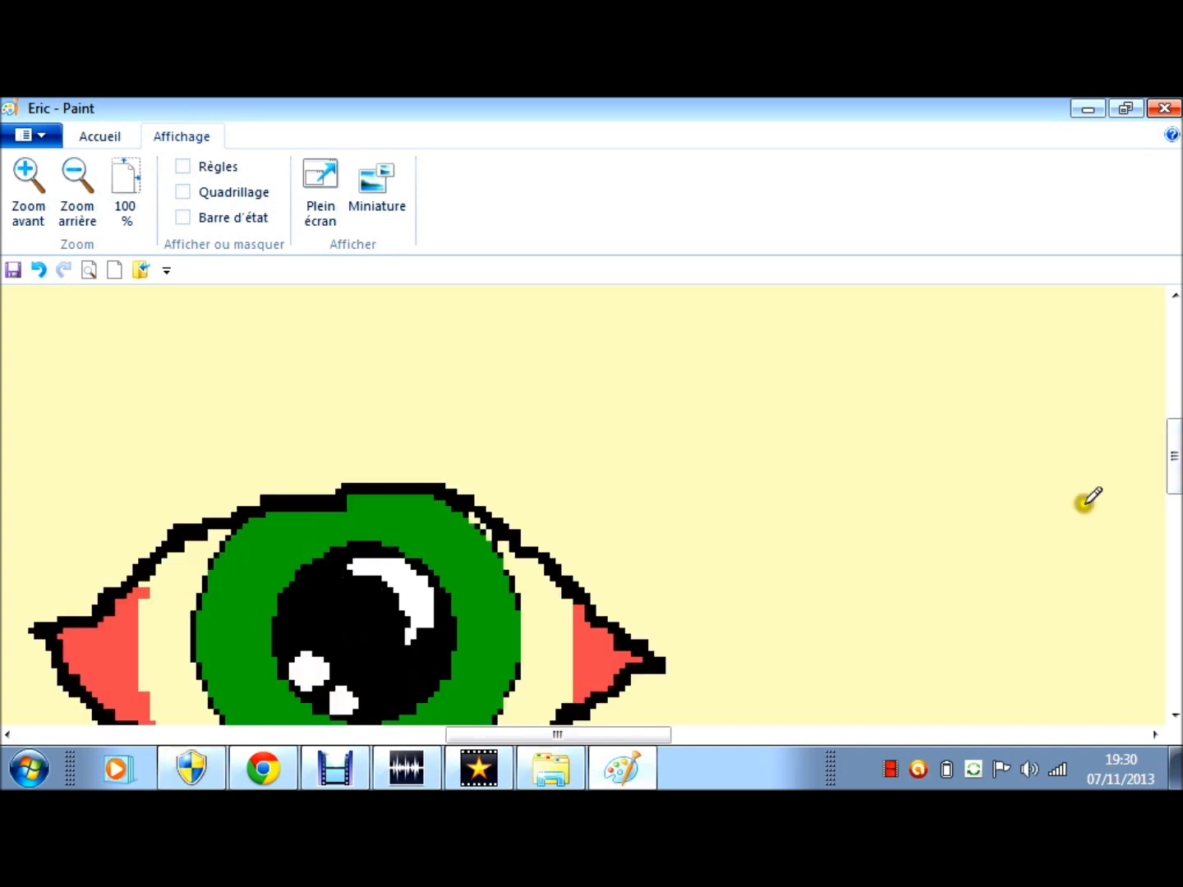
scroll(574, 369, "left", 3)
left_click(101, 137)
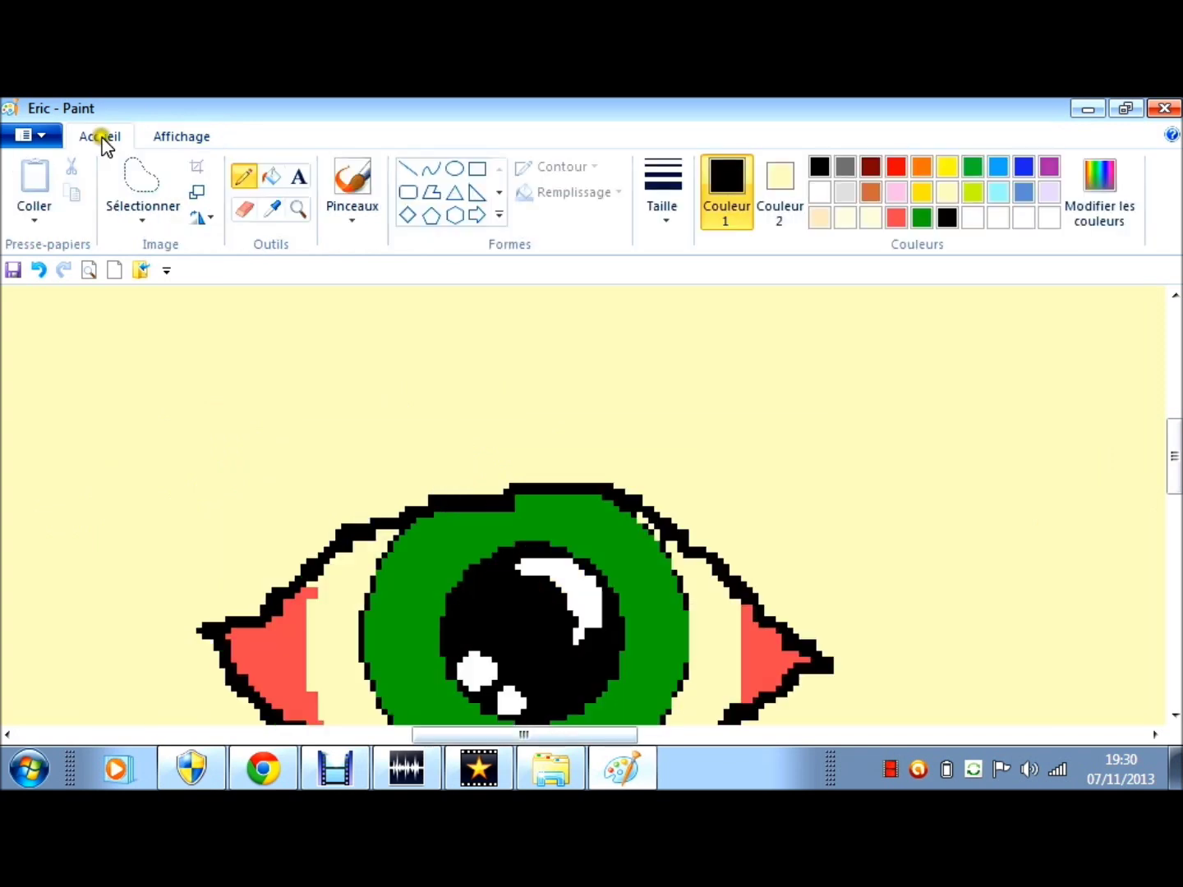
double_click(99, 137)
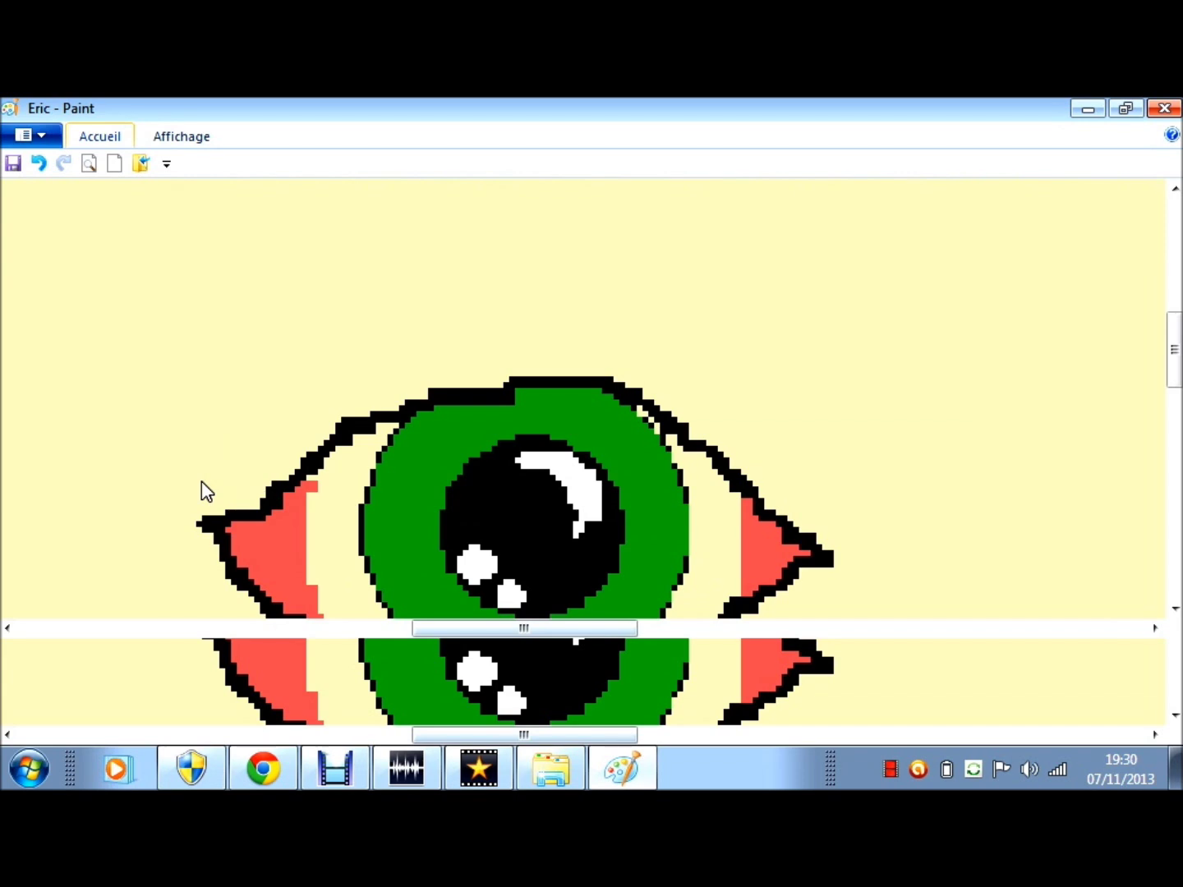
key("ctrl+F1")
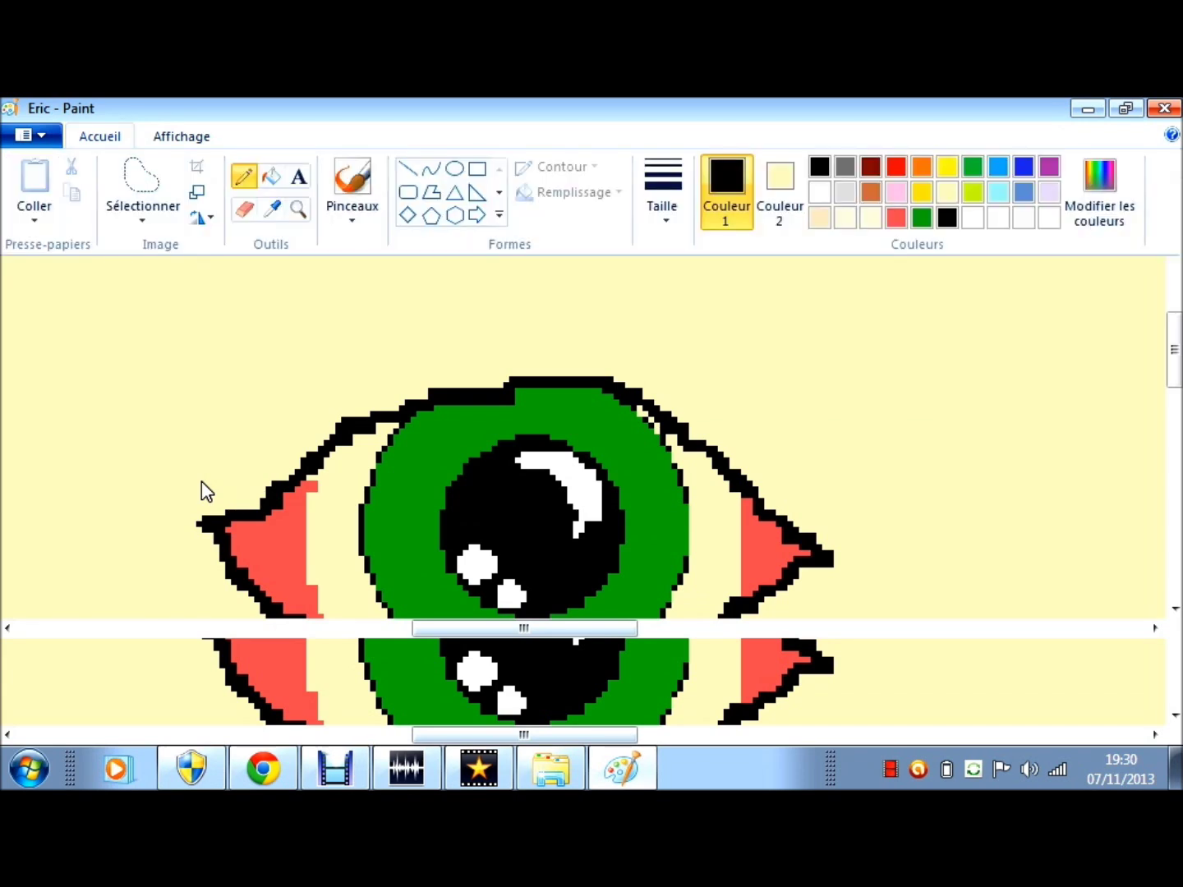
left_click(180, 135)
left_click(120, 185)
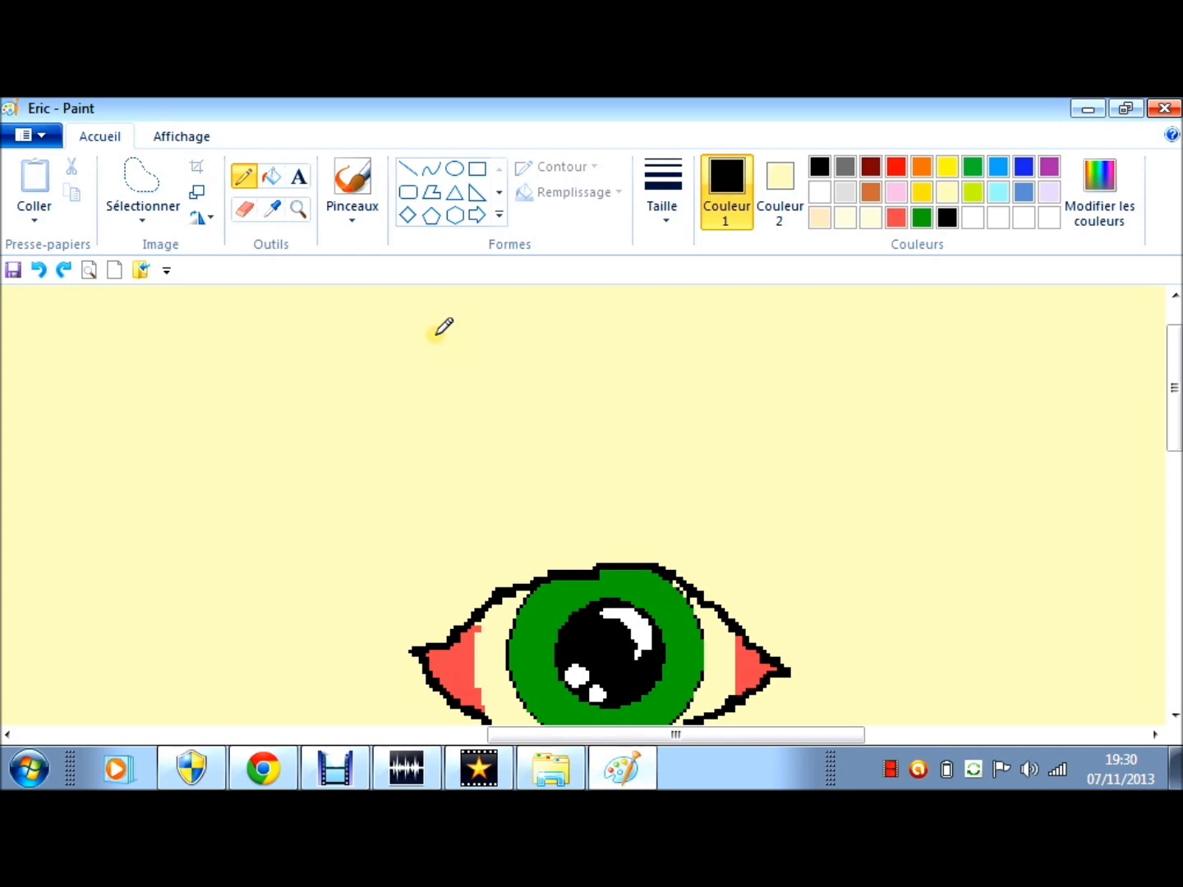
mouse_move(412, 614)
left_mouse_down()
mouse_move(536, 530)
mouse_move(659, 544)
left_mouse_up()
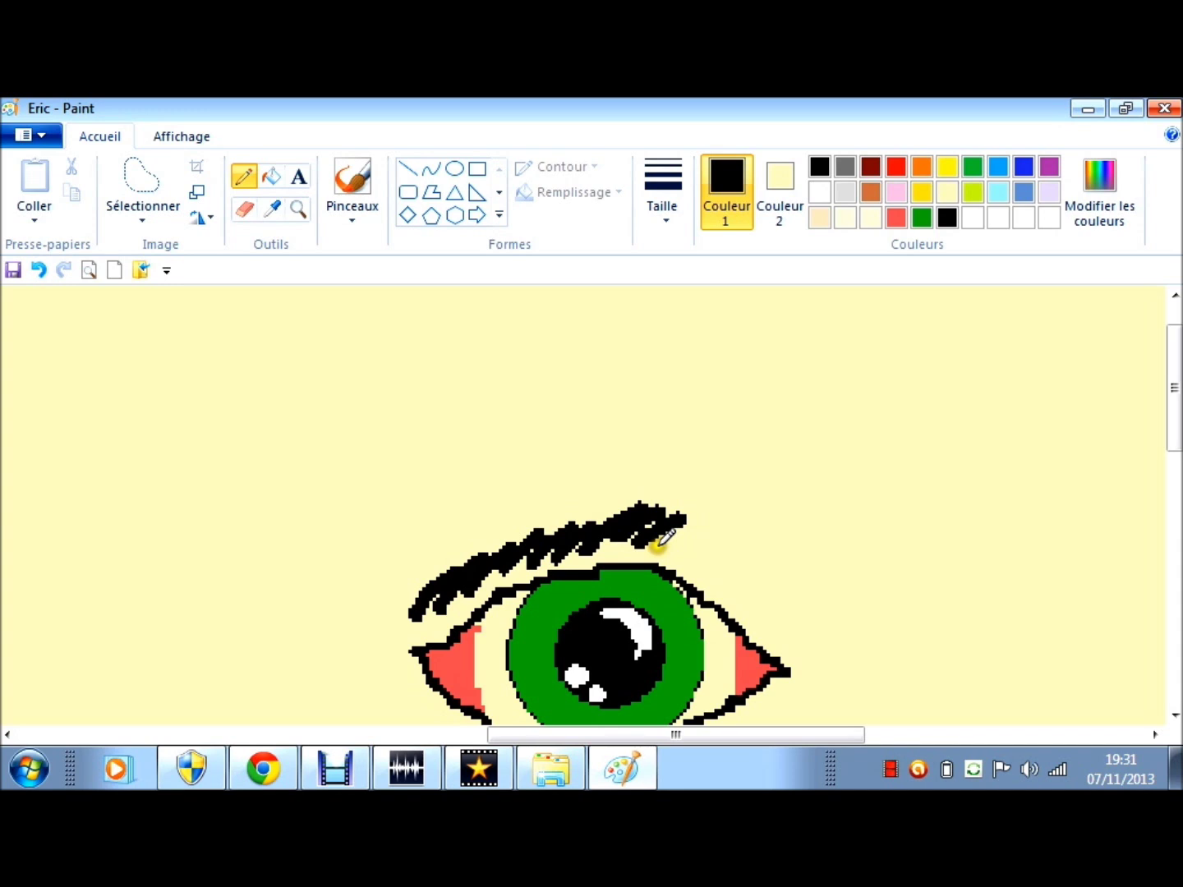
mouse_move(656, 545)
left_mouse_down()
mouse_move(713, 543)
mouse_move(736, 566)
left_mouse_up()
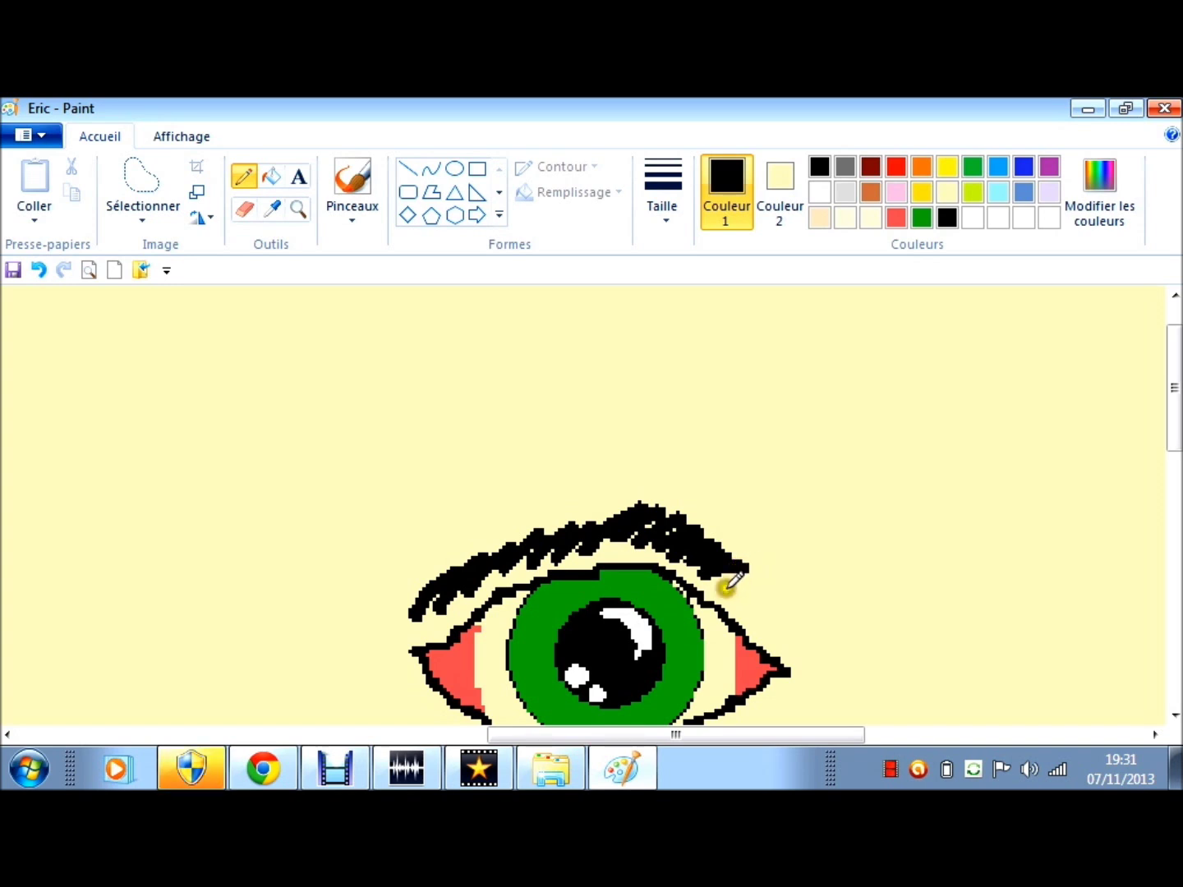
left_click_drag(729, 586, 764, 625)
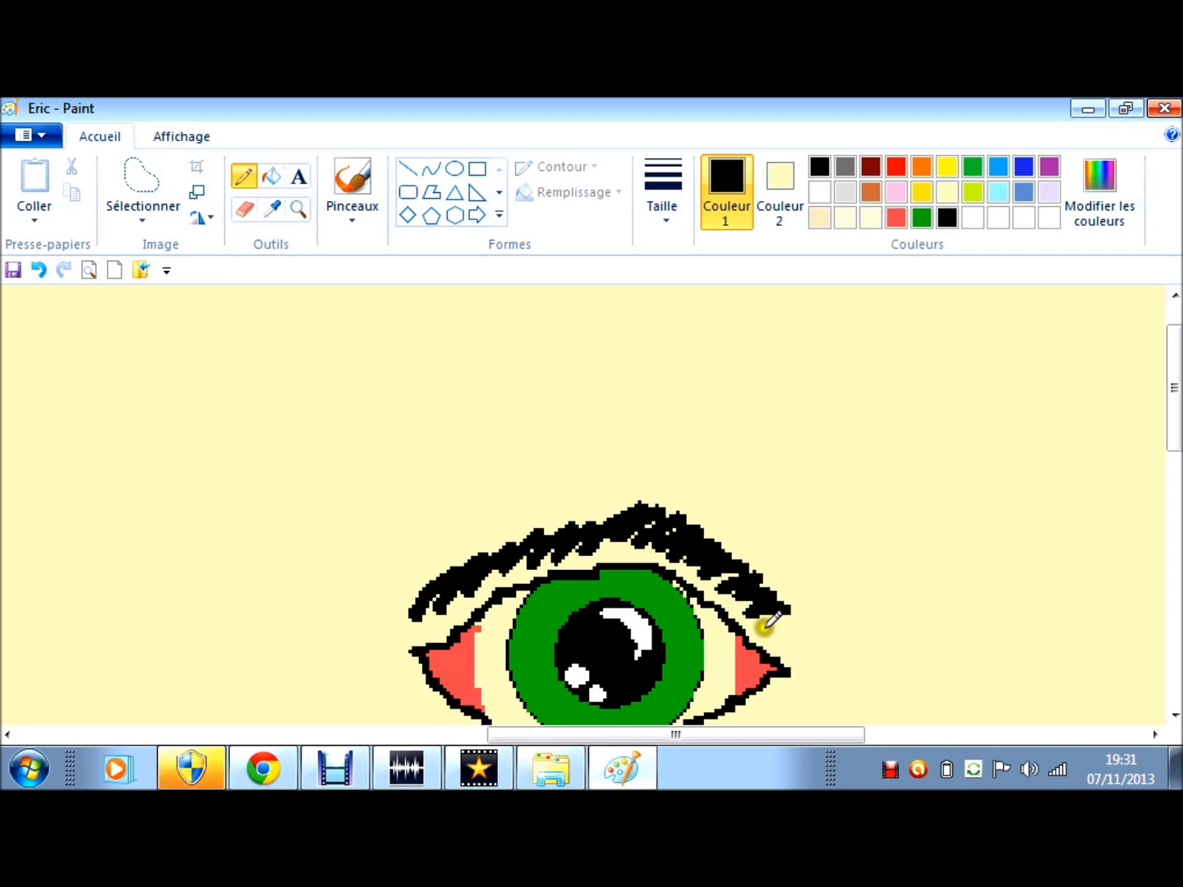
left_click(38, 270)
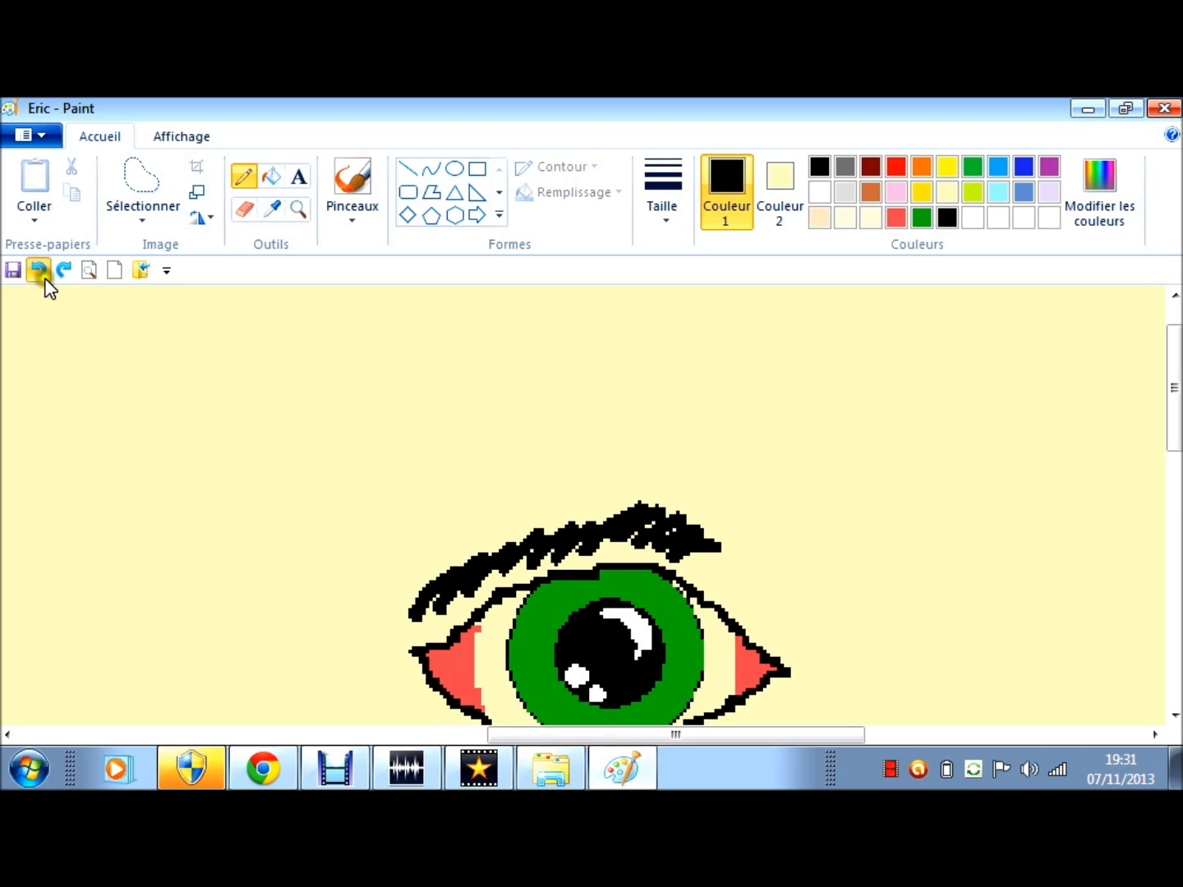
left_click(46, 280)
left_click(46, 279)
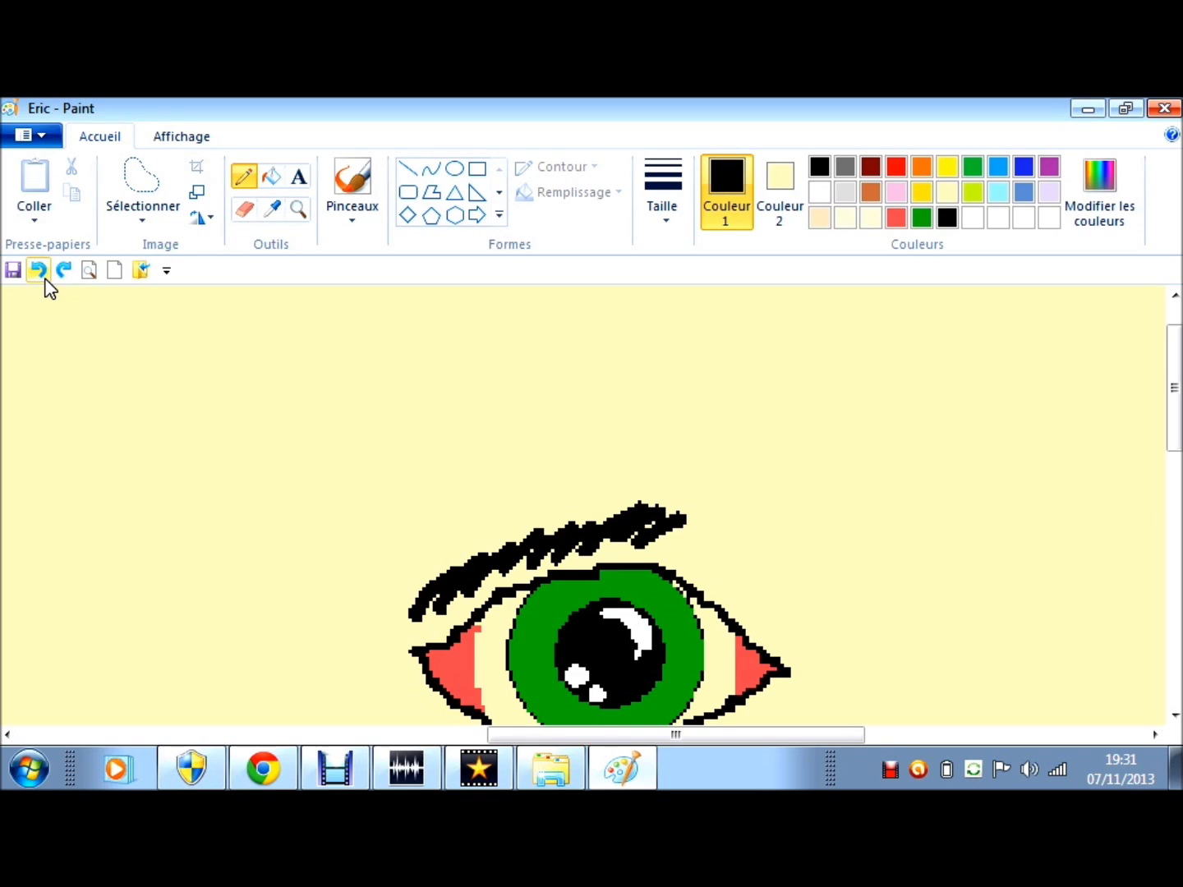
left_click(46, 279)
Step: Continue the eyebrow with short jagged Pencil strokes in a low arch, curving down towards the eye's right corner
left_click_drag(564, 562, 611, 529)
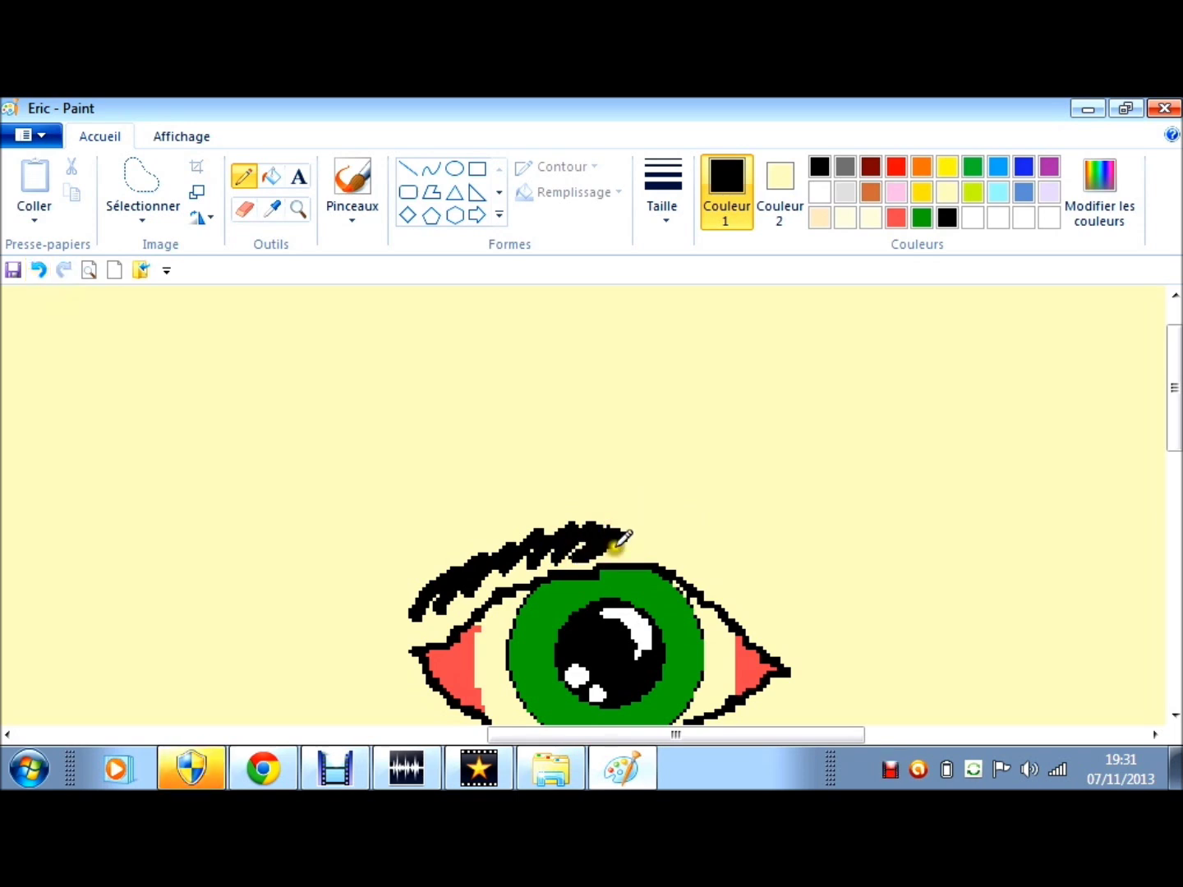
left_click_drag(610, 548, 631, 545)
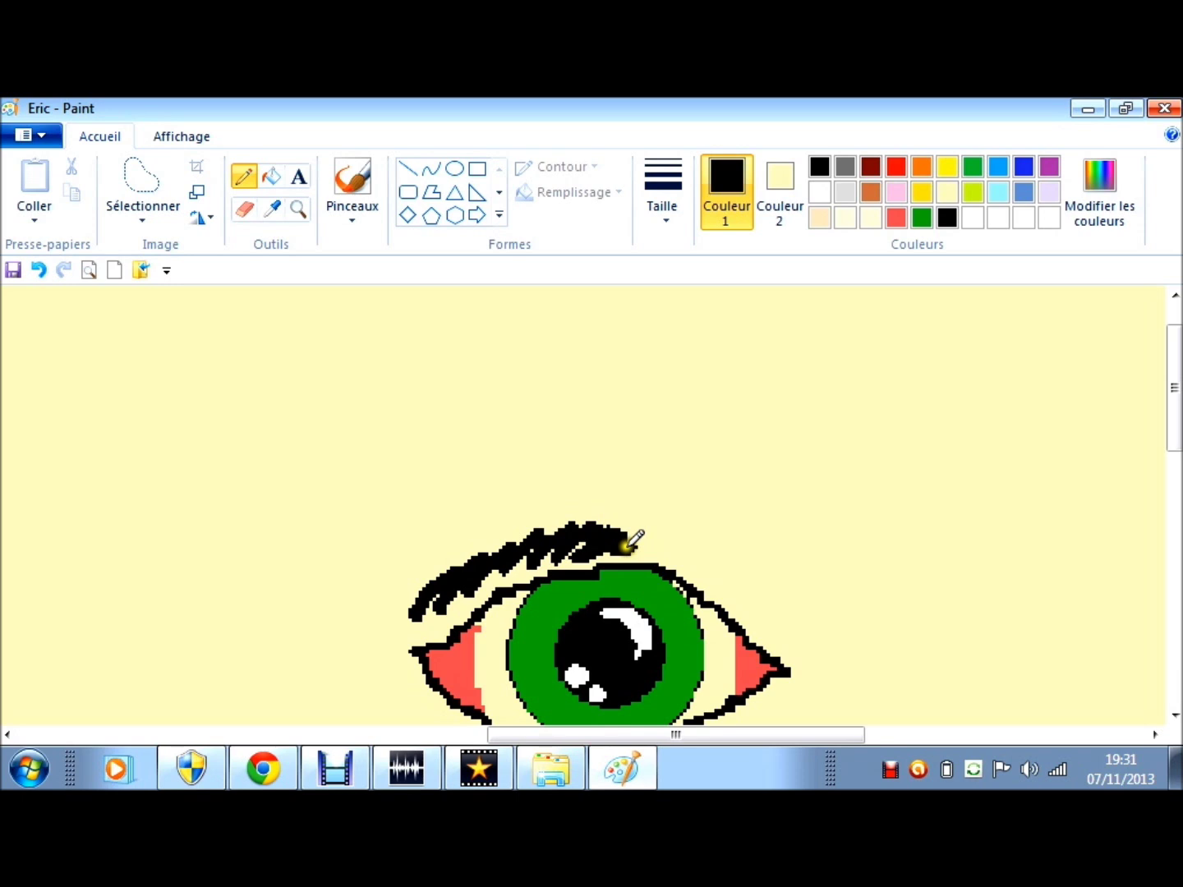
mouse_move(628, 547)
left_mouse_down()
mouse_move(704, 555)
mouse_move(732, 585)
left_mouse_up()
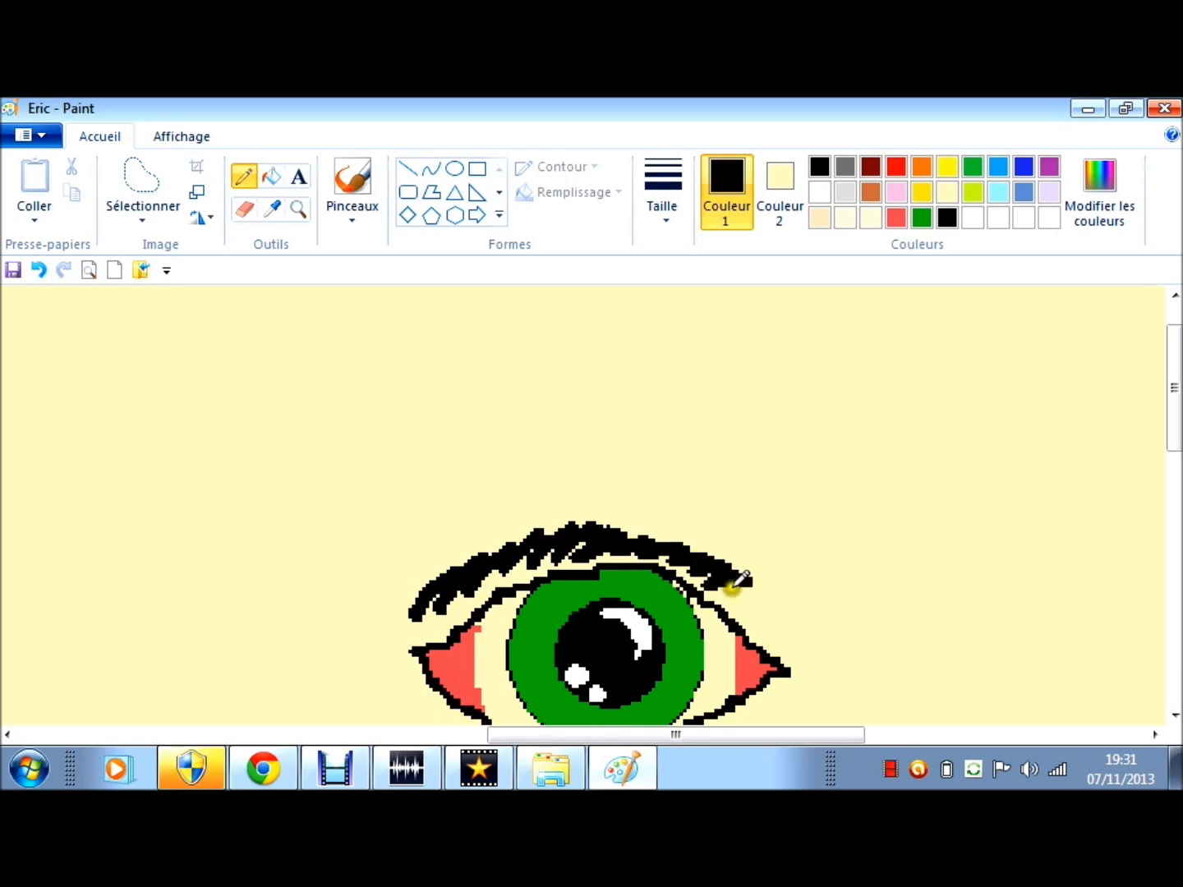
left_click_drag(732, 587, 743, 606)
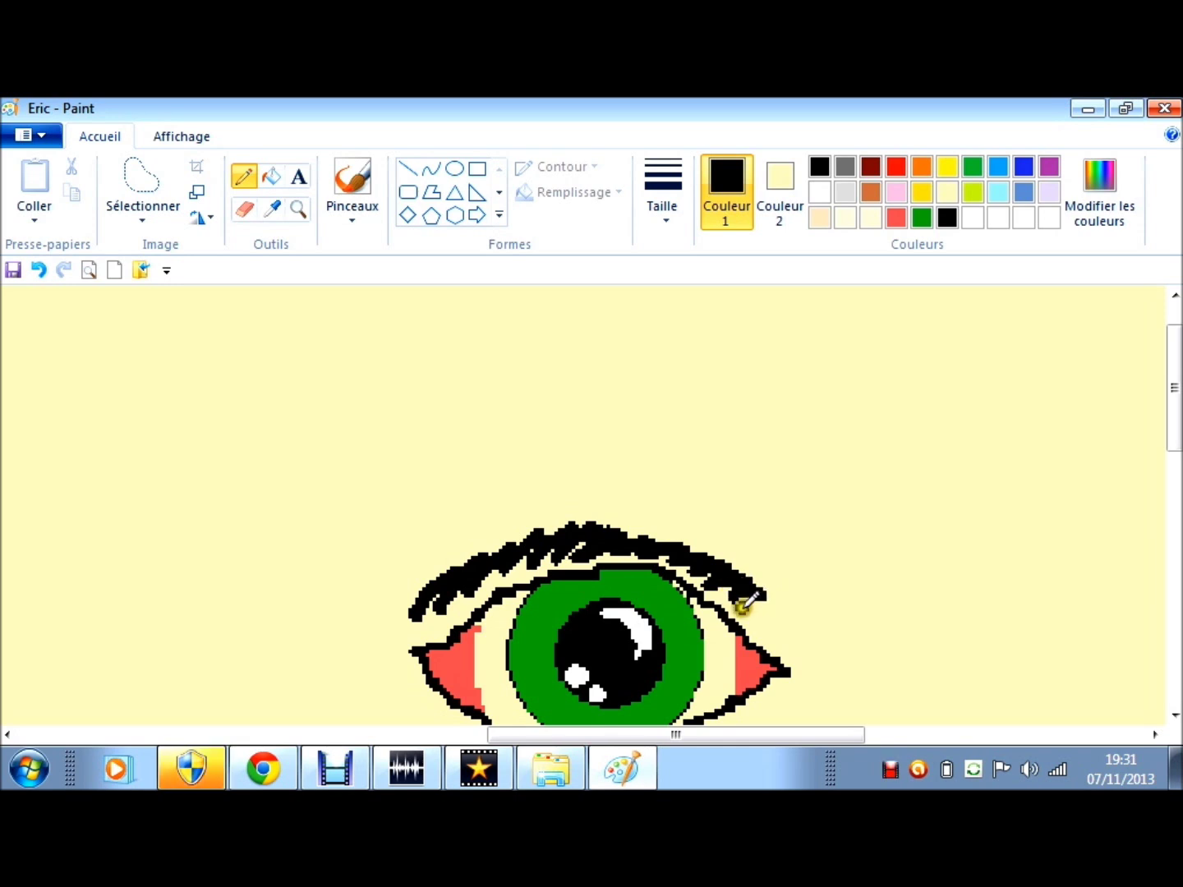
mouse_move(737, 609)
left_mouse_down()
mouse_move(780, 614)
mouse_move(787, 628)
left_mouse_up()
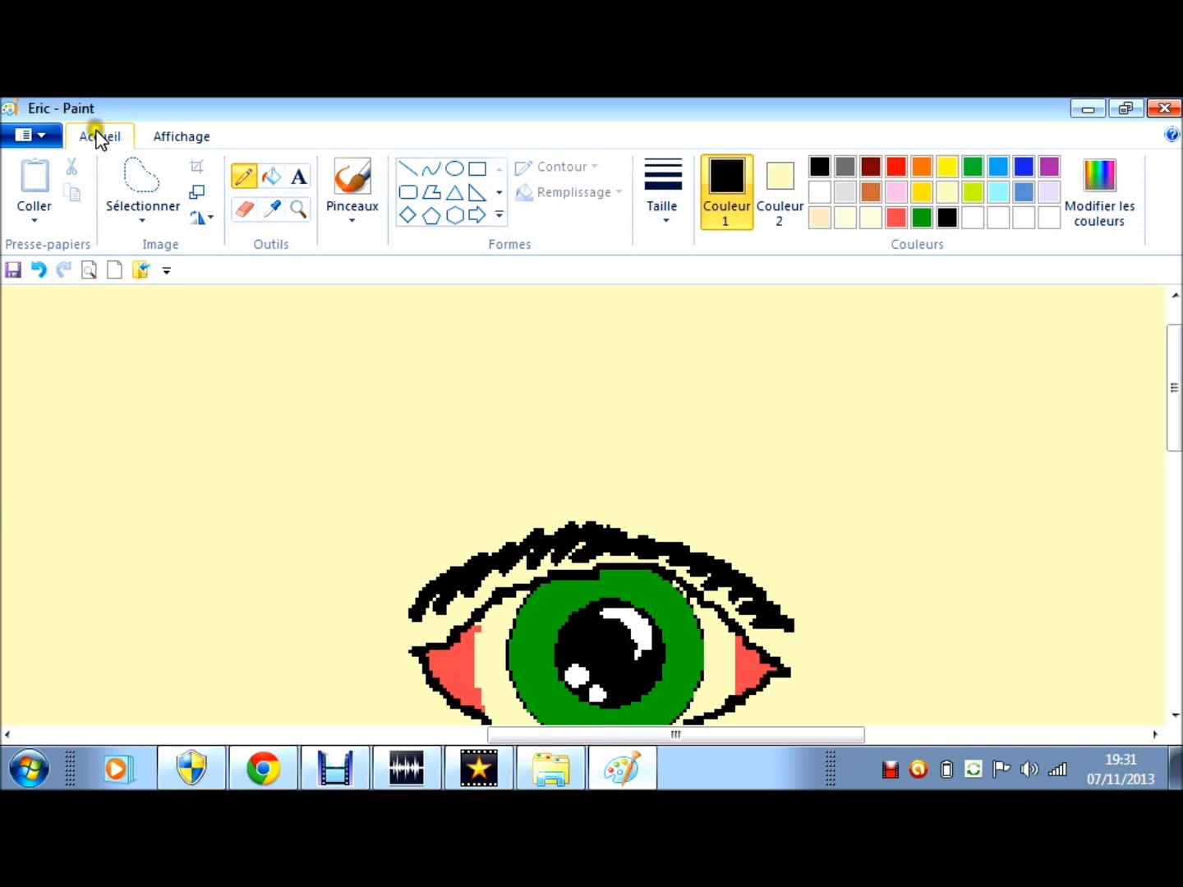
Step: Fill the areas on both sides of the green iris with white, inside the eye outline
key("ctrl+Page_Down")
key("ctrl+Page_Down")
left_click(136, 185)
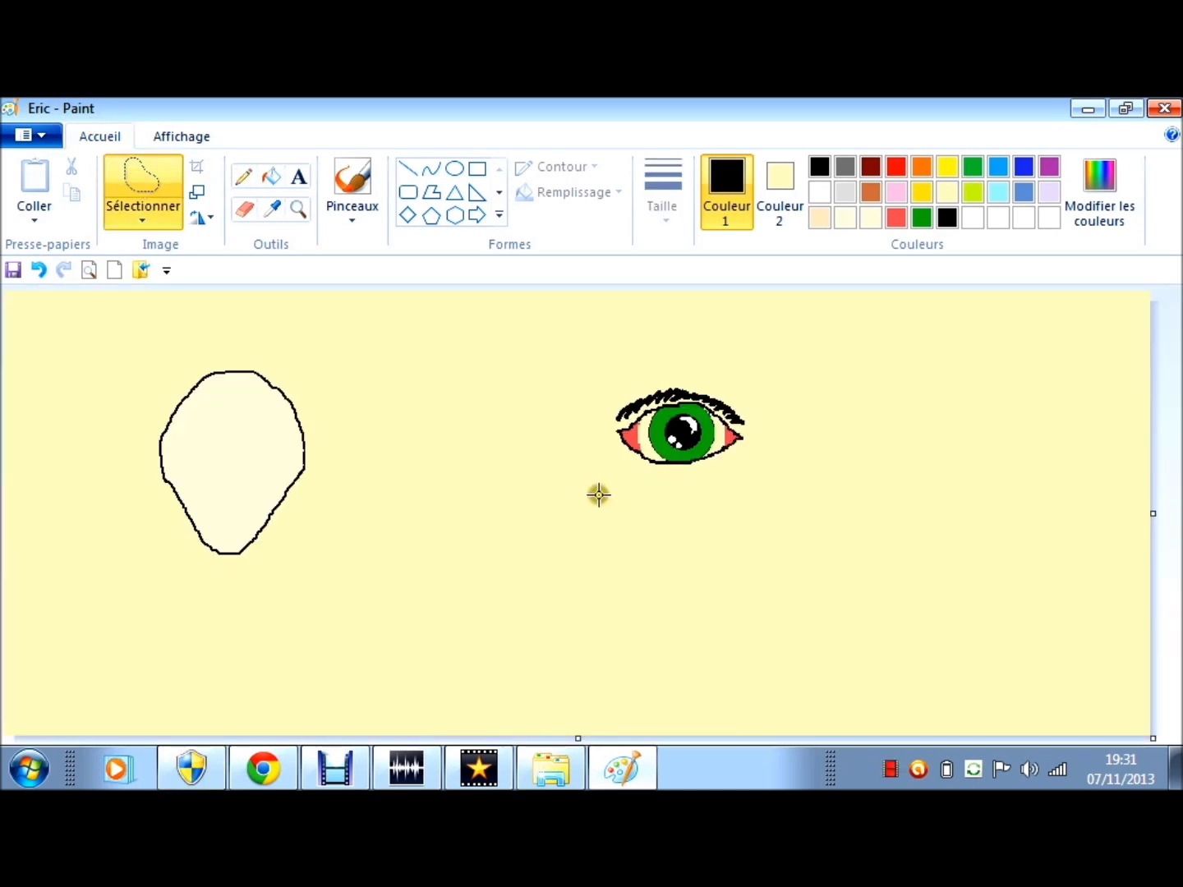
left_click(271, 176)
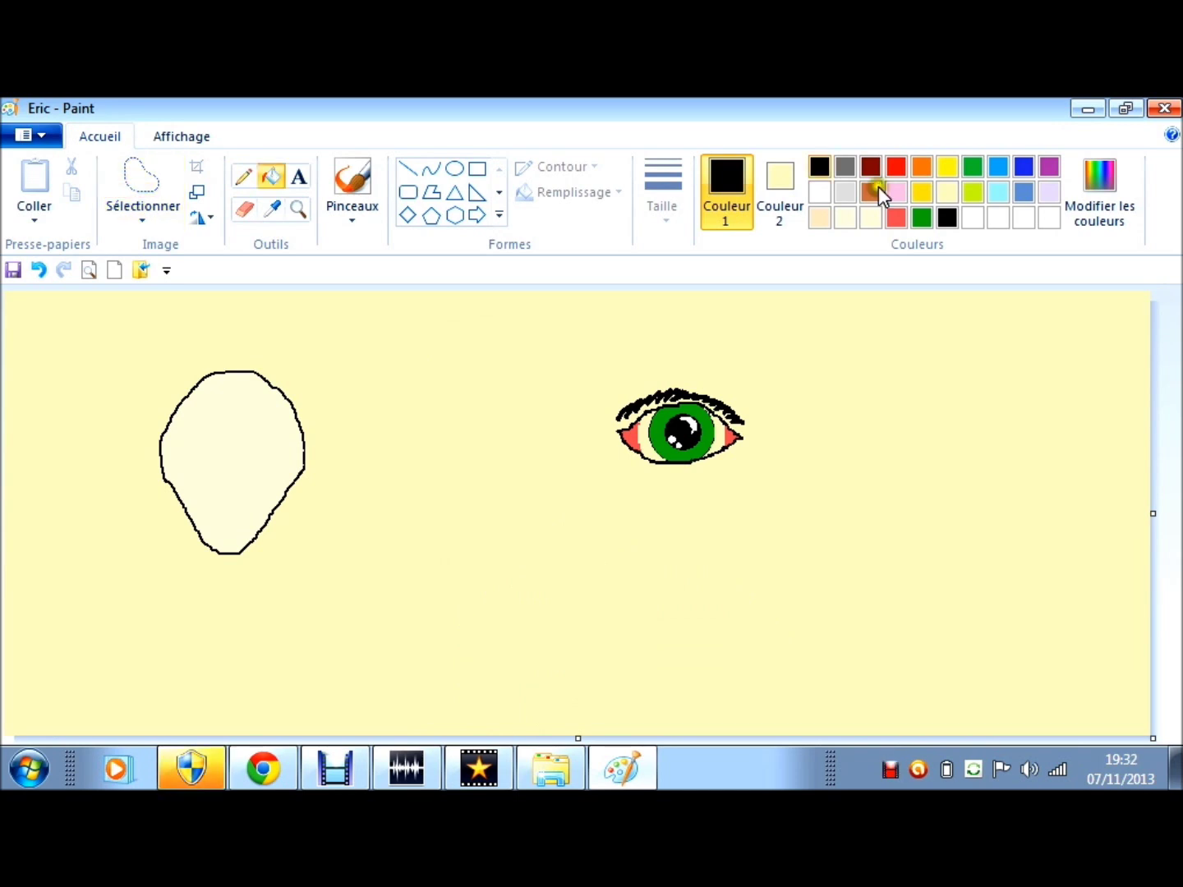
left_click(843, 215)
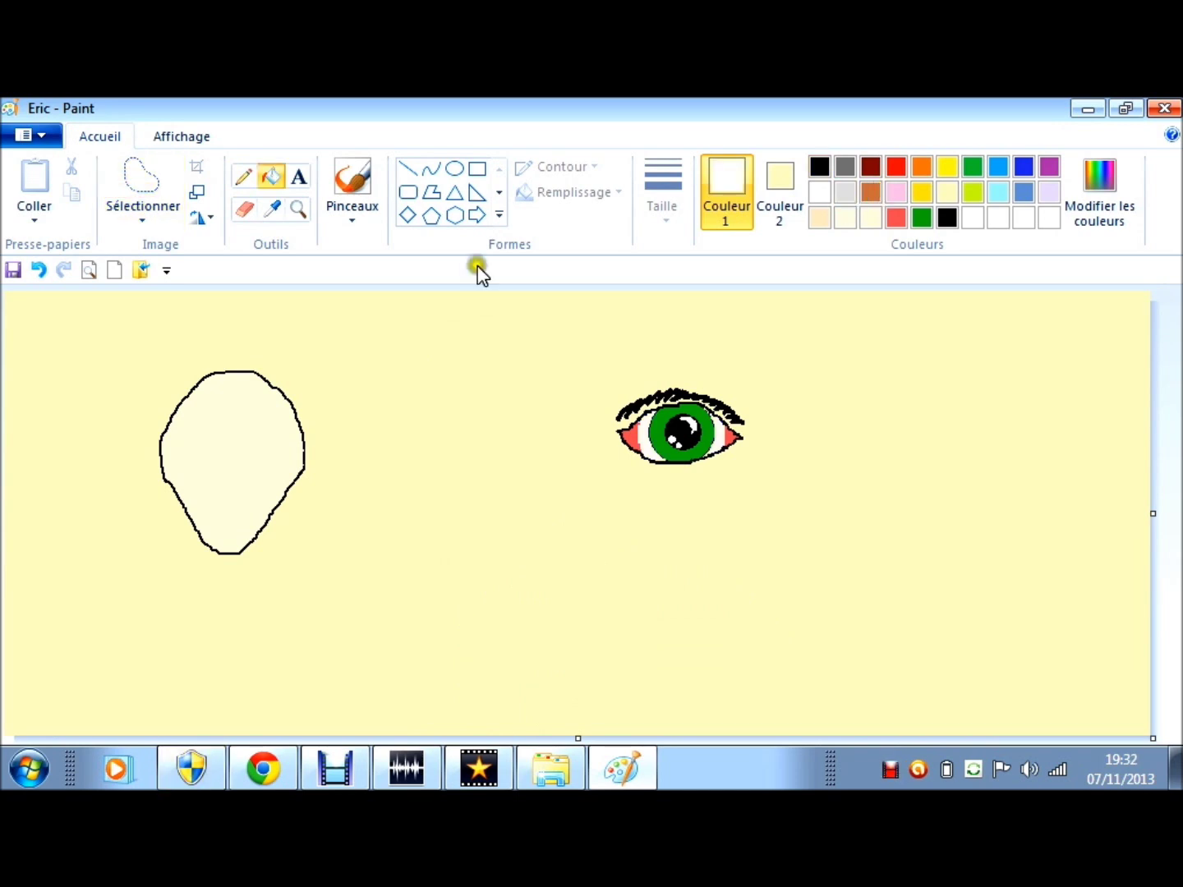
left_click(296, 211)
left_click(696, 378)
left_click(37, 271)
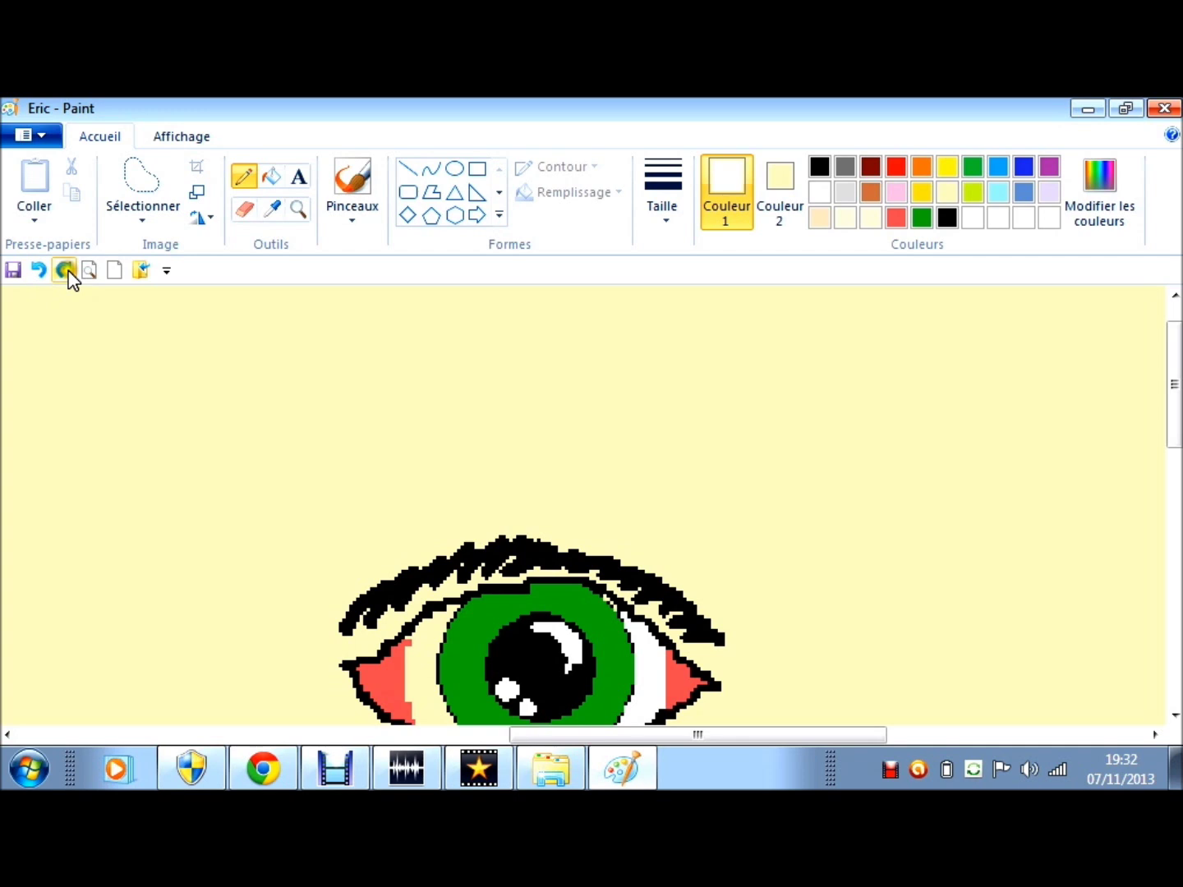
left_click(65, 271)
left_click(271, 176)
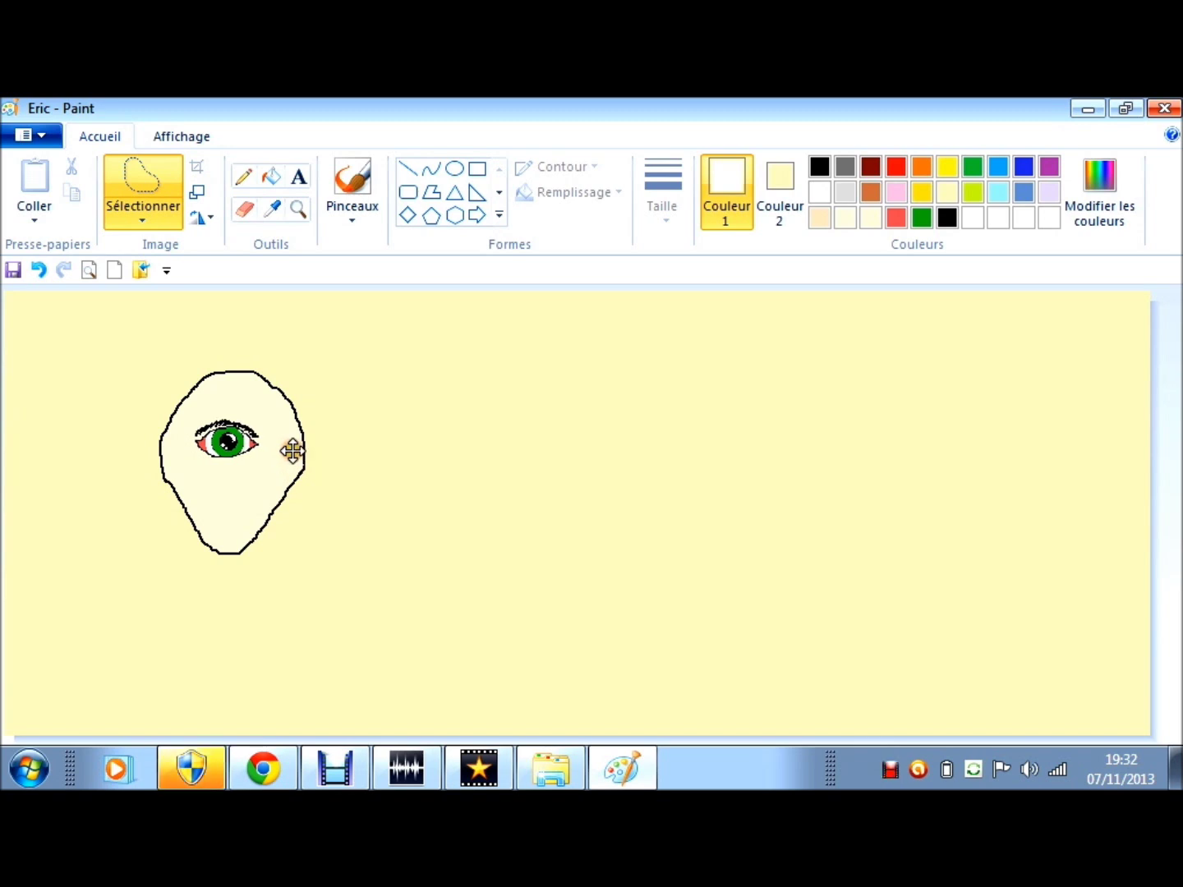
Step: Resize the eye and eyebrow to 75 percent with proportions kept, try them on the head and move them beside it
key("ctrl+w")
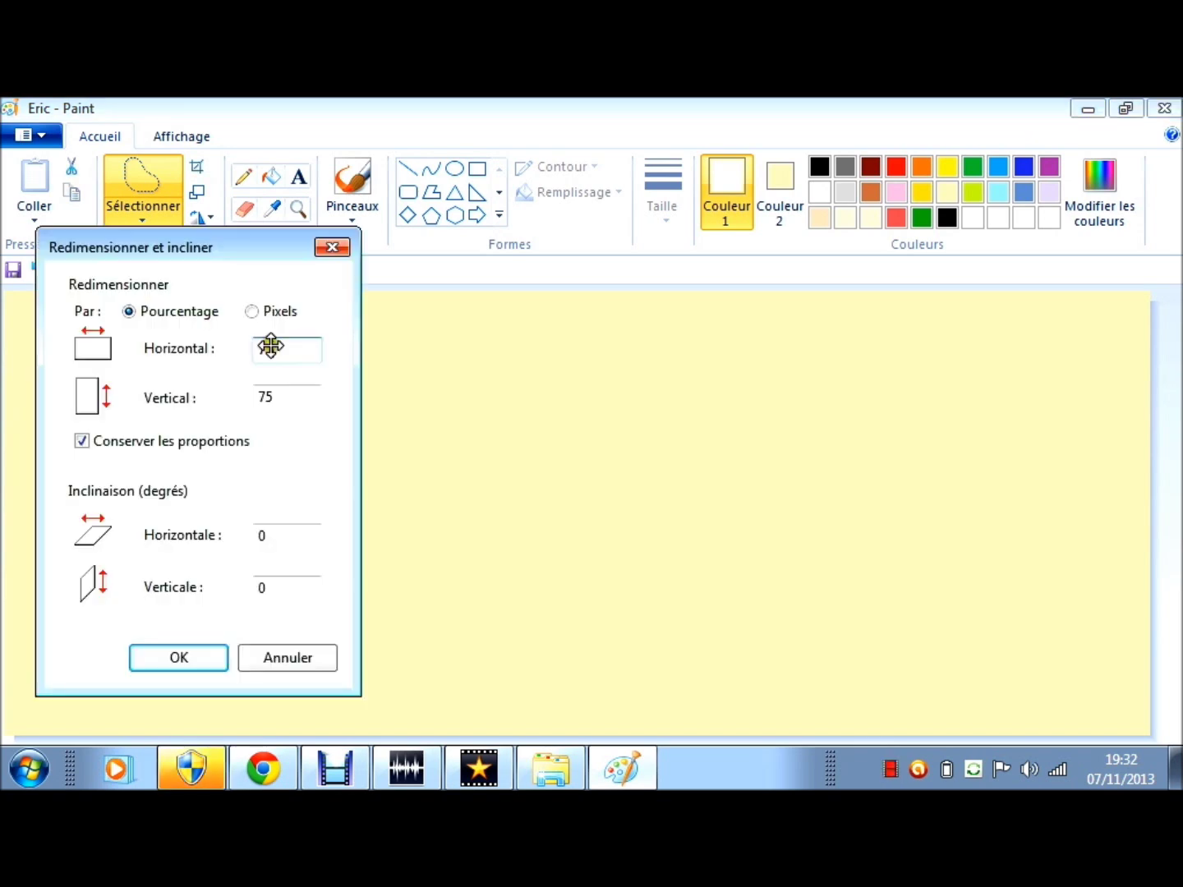
key("Return")
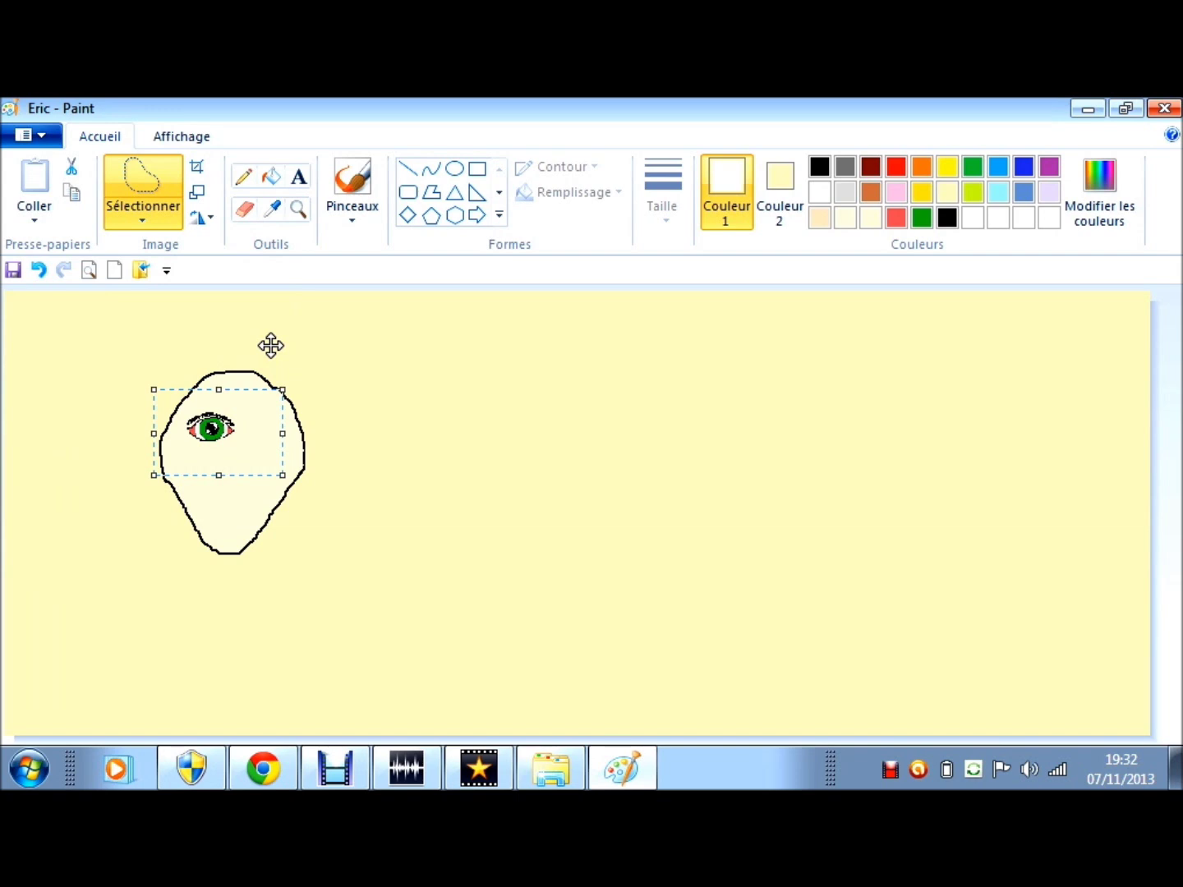
left_click_drag(212, 433, 261, 447)
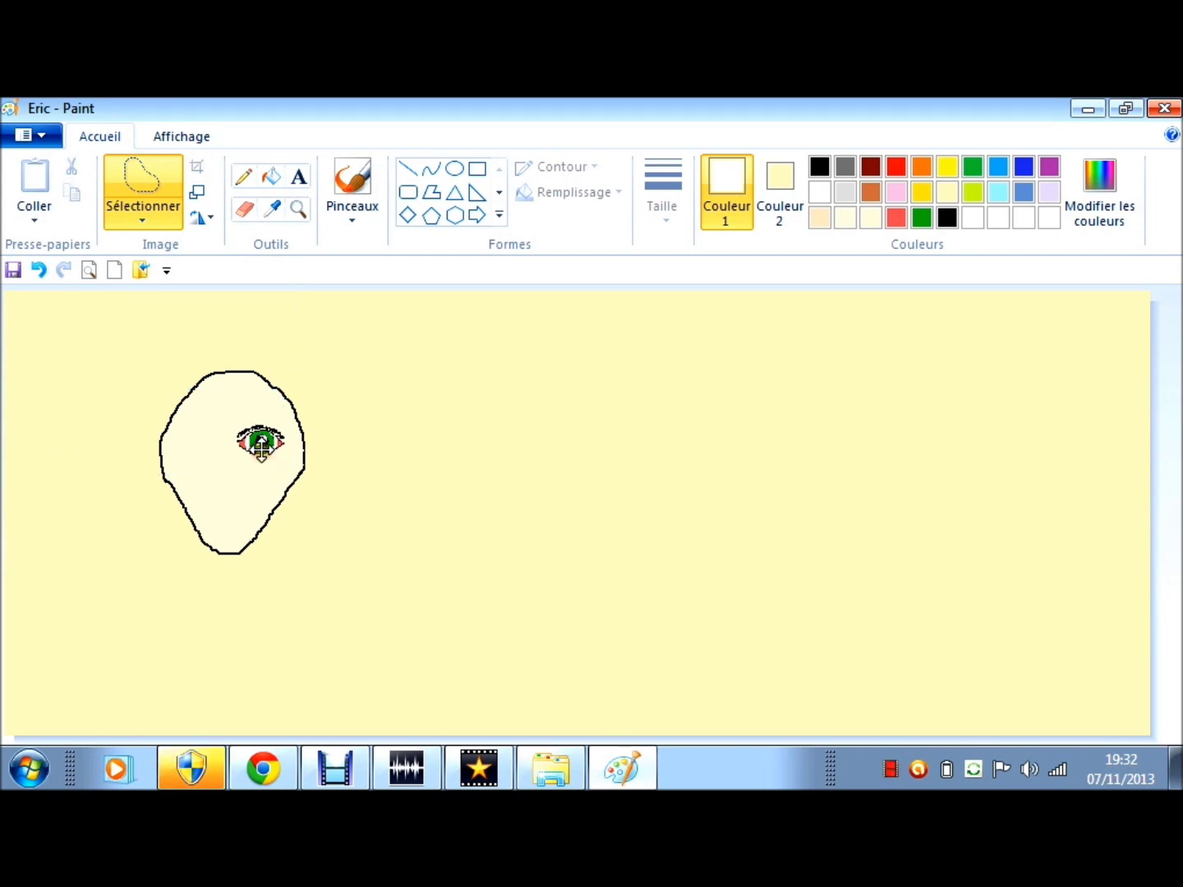
left_click_drag(261, 446, 390, 484)
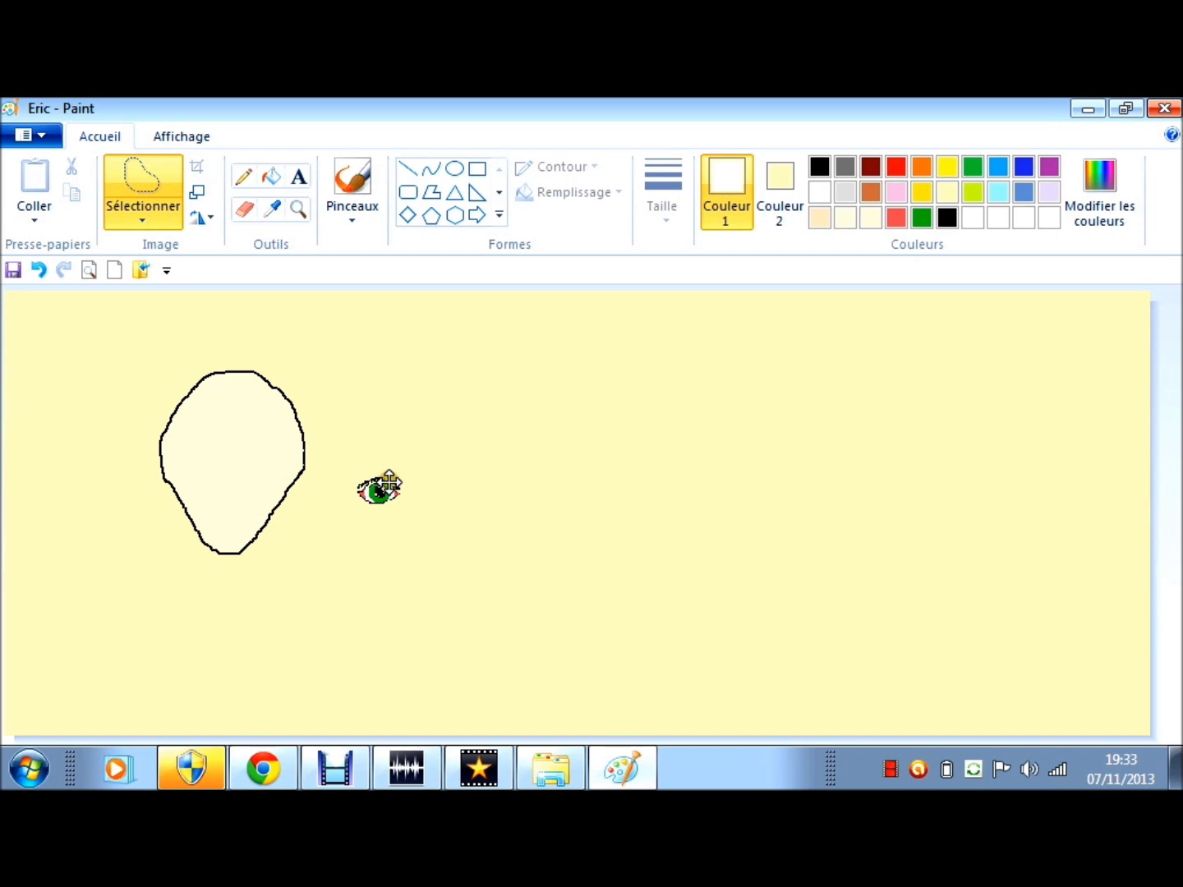
Step: Place the eye on the right half of the face and align its mirrored copy level with it on the left half
left_click_drag(388, 484, 224, 459)
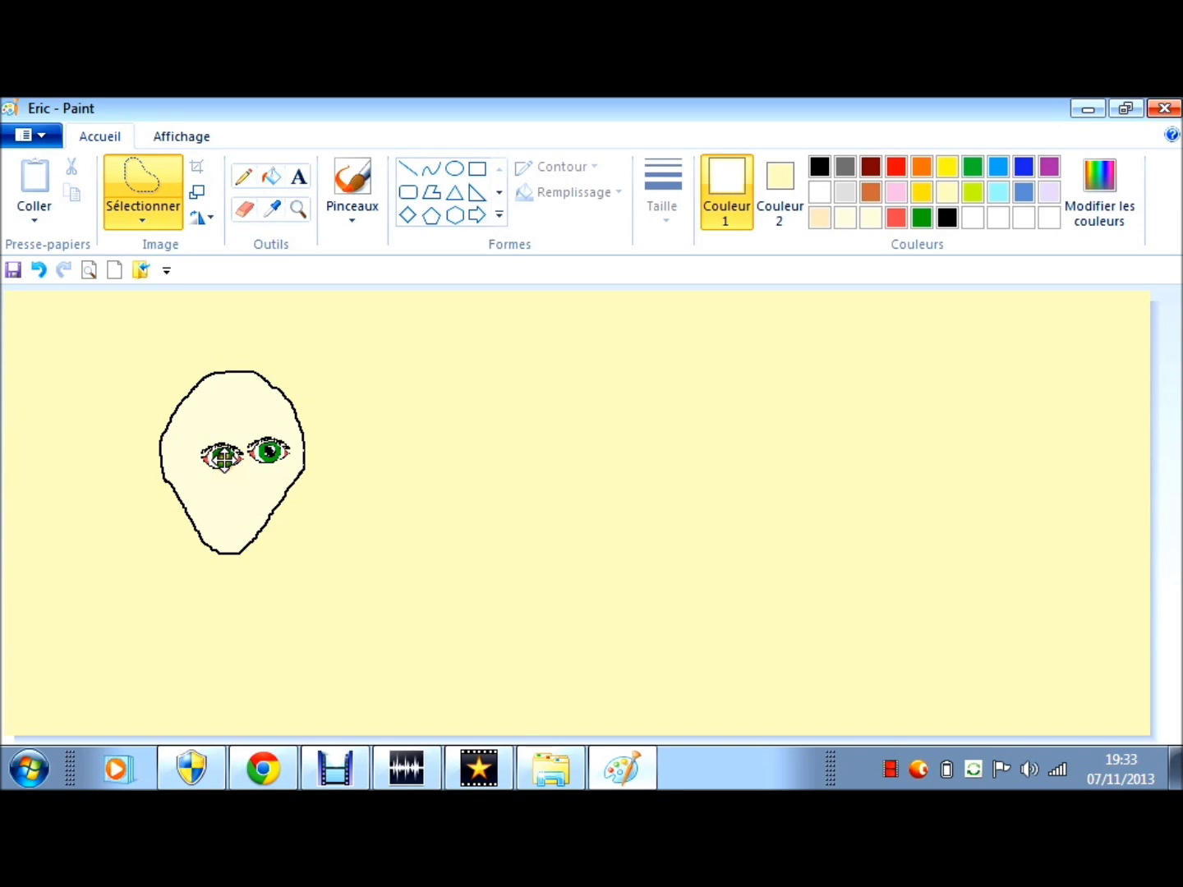
left_click_drag(224, 458, 210, 454)
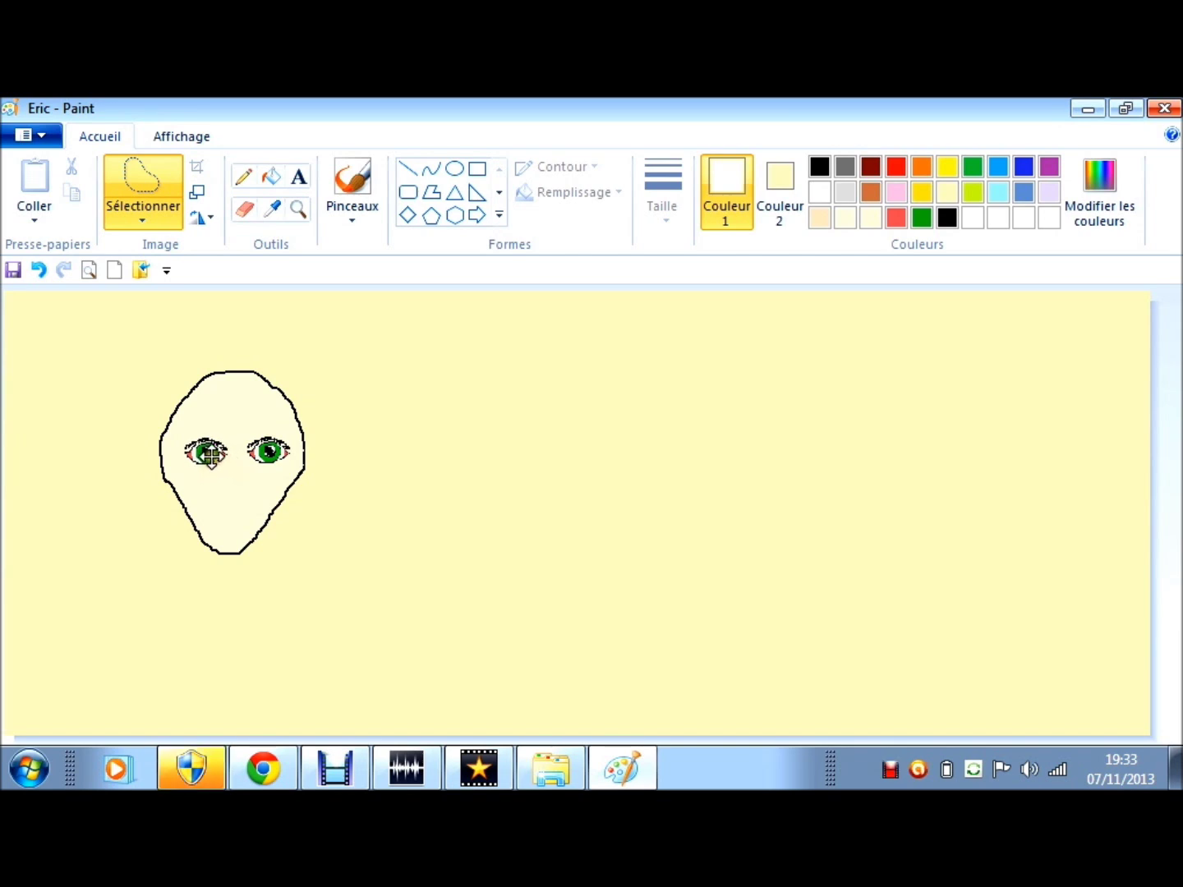
left_click_drag(210, 455, 217, 451)
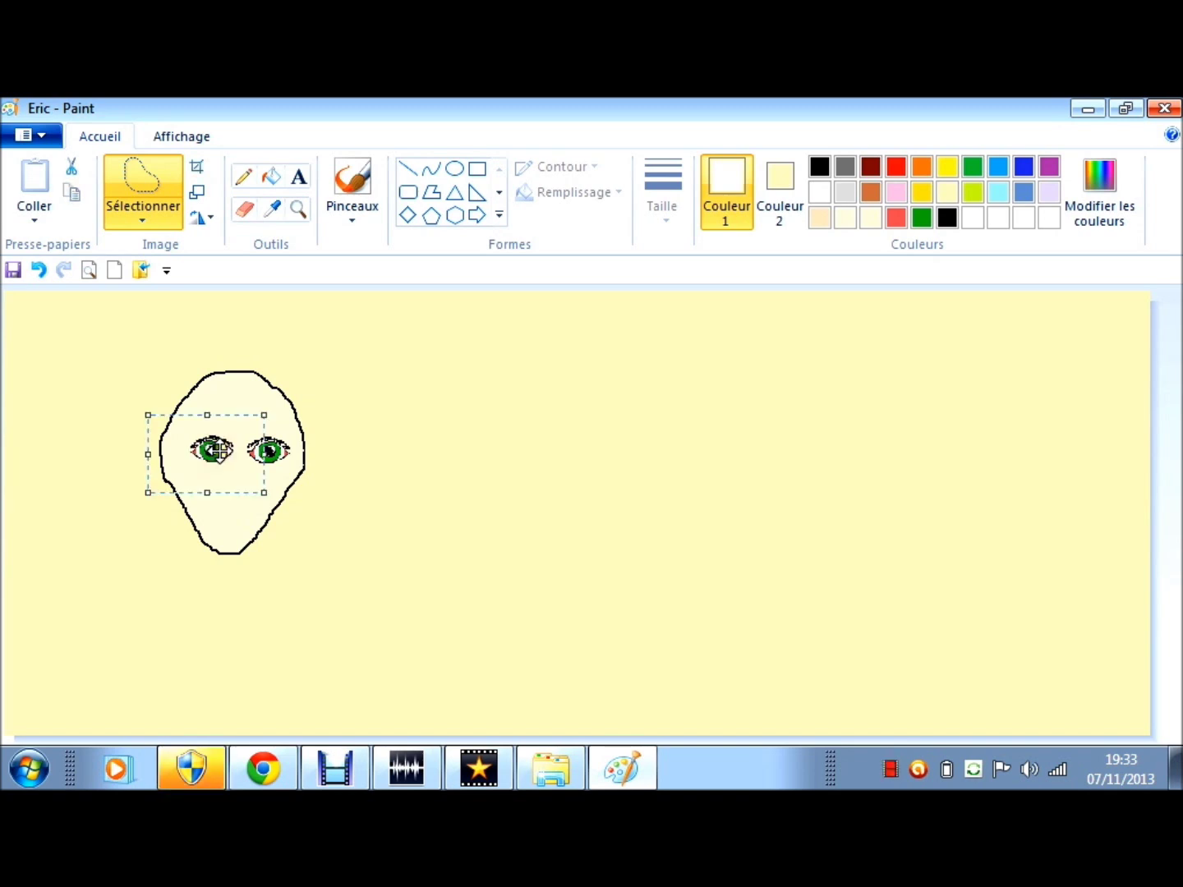
left_click_drag(215, 450, 203, 448)
left_click(235, 361)
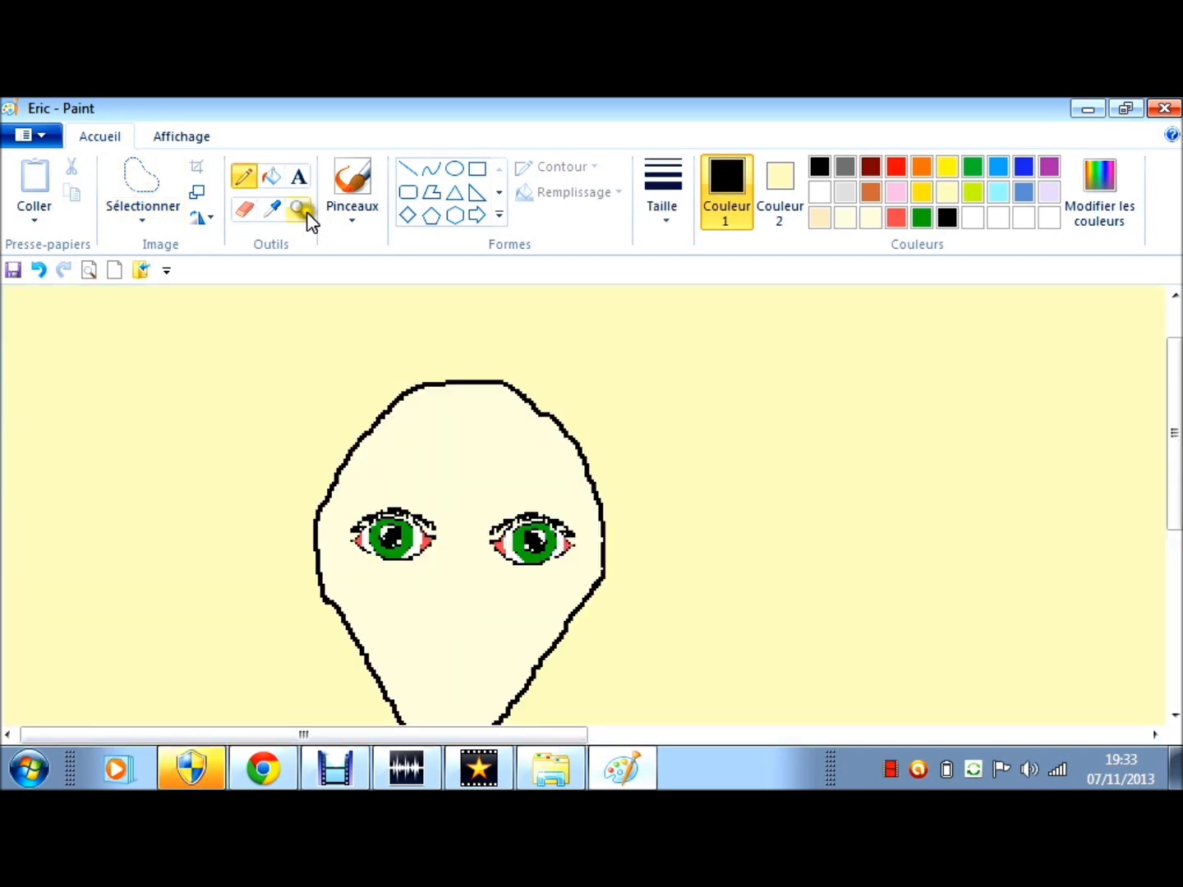
Step: Replace the head outline at eye level with a hand-drawn black ear on the right side and its mirrored copy on the left
left_click(299, 210)
left_click(725, 460)
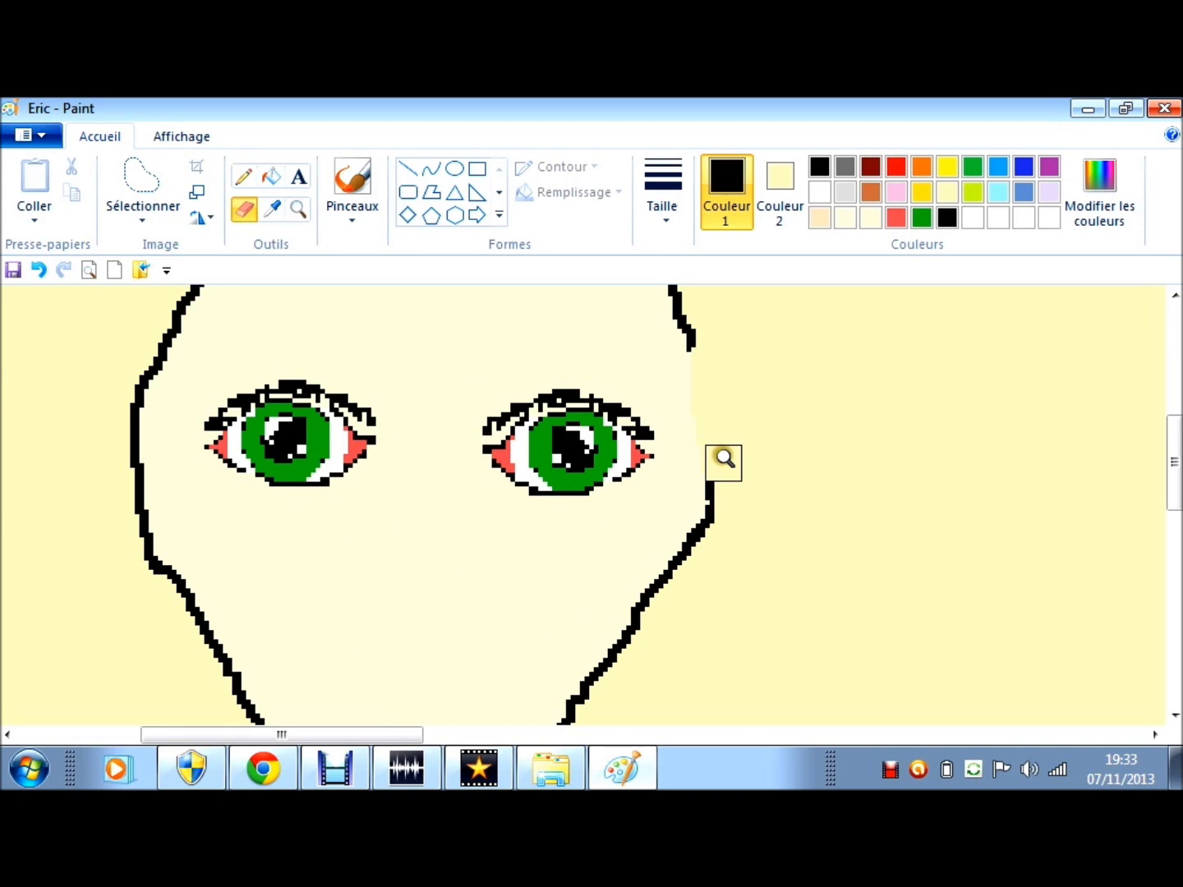
left_click_drag(722, 462, 722, 526)
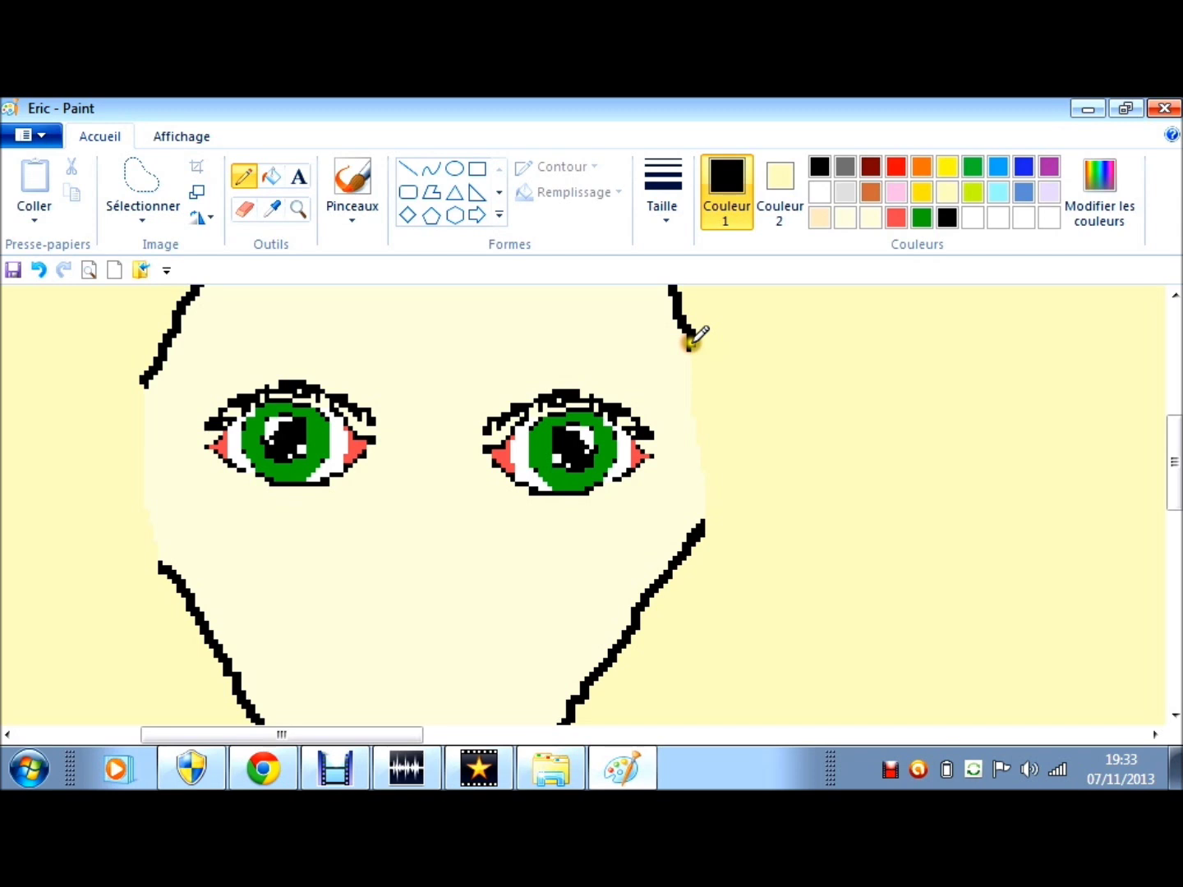
left_click_drag(688, 345, 704, 525)
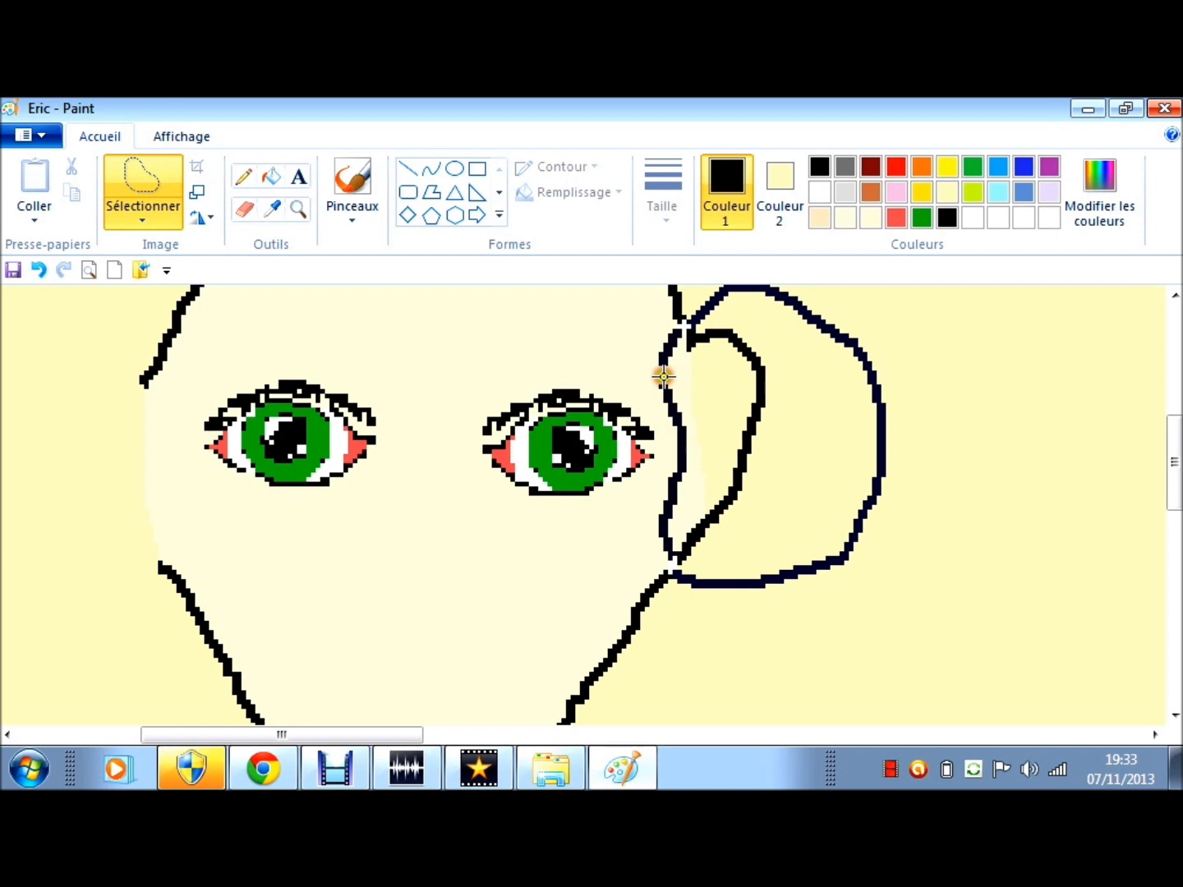
left_click_drag(663, 376, 141, 343)
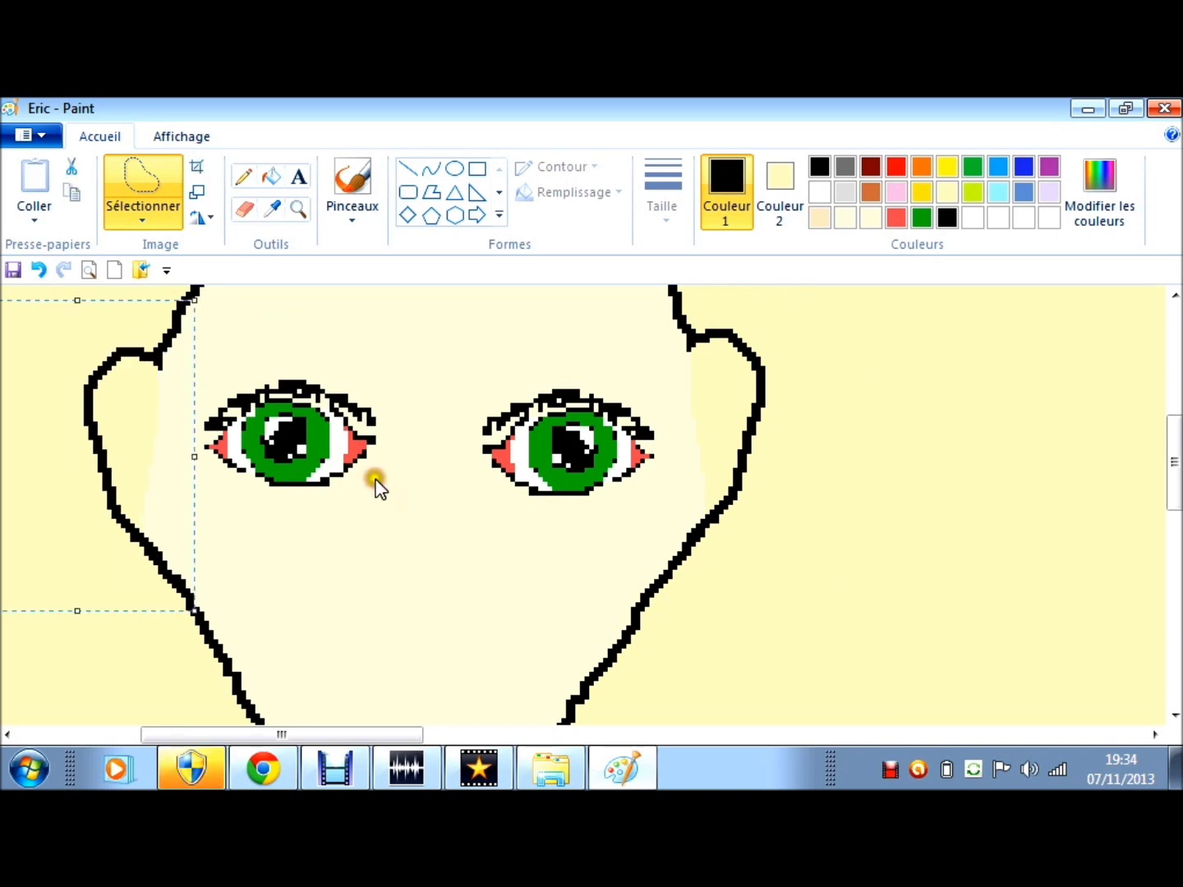
Step: Fill both ears with the pale cream skin colour sampled from the face
left_click(302, 330)
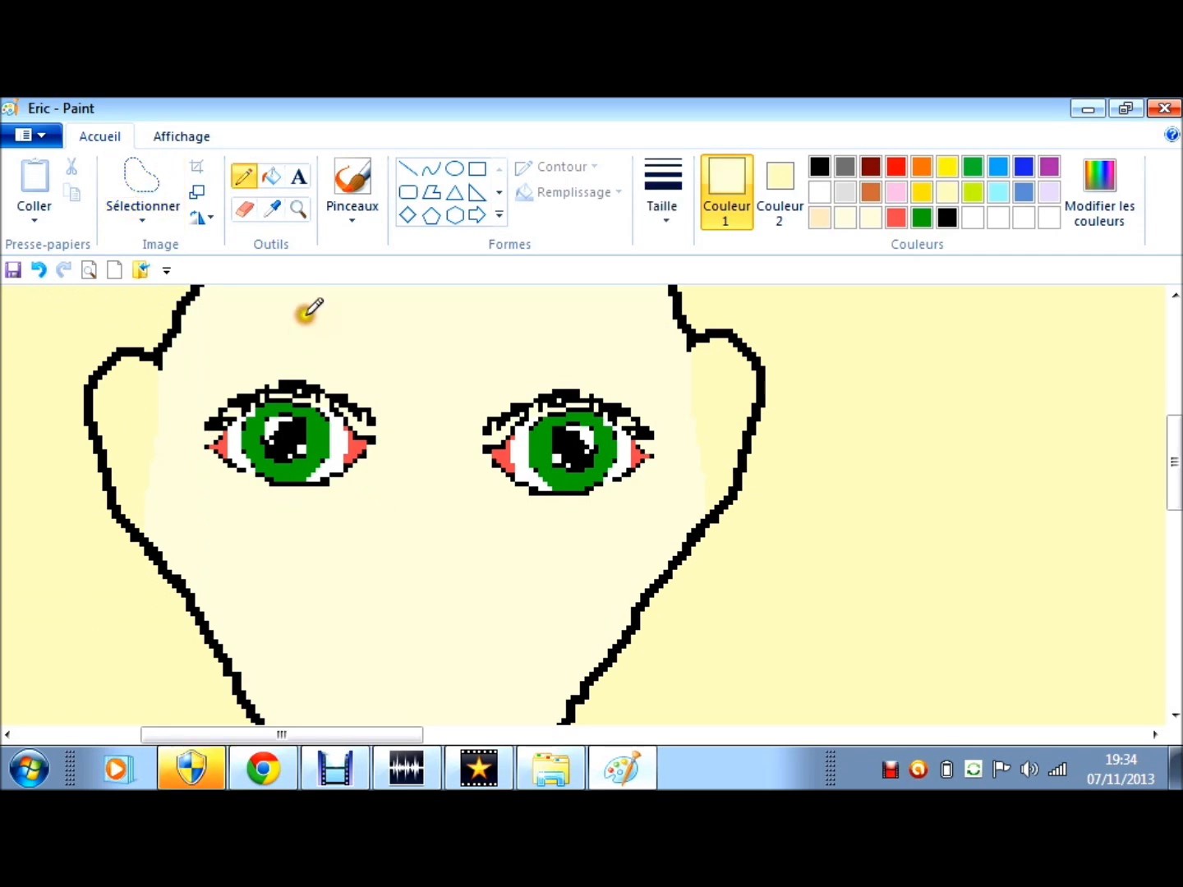
left_click(273, 215)
left_click(707, 403)
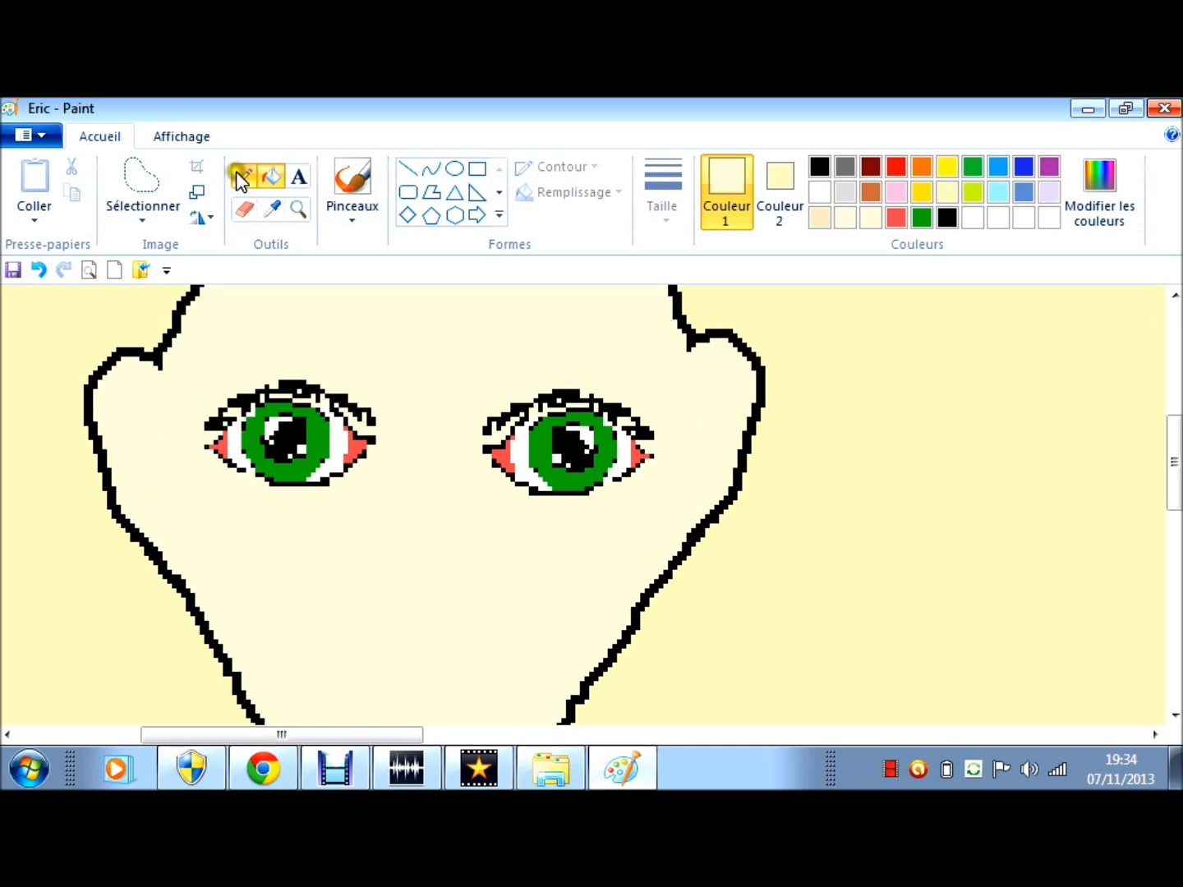
Step: Draw the inner ear contours in black with the Pencil inside both ears, each curling into a solid dark ear hole
left_click(818, 166)
left_click_drag(684, 496, 695, 395)
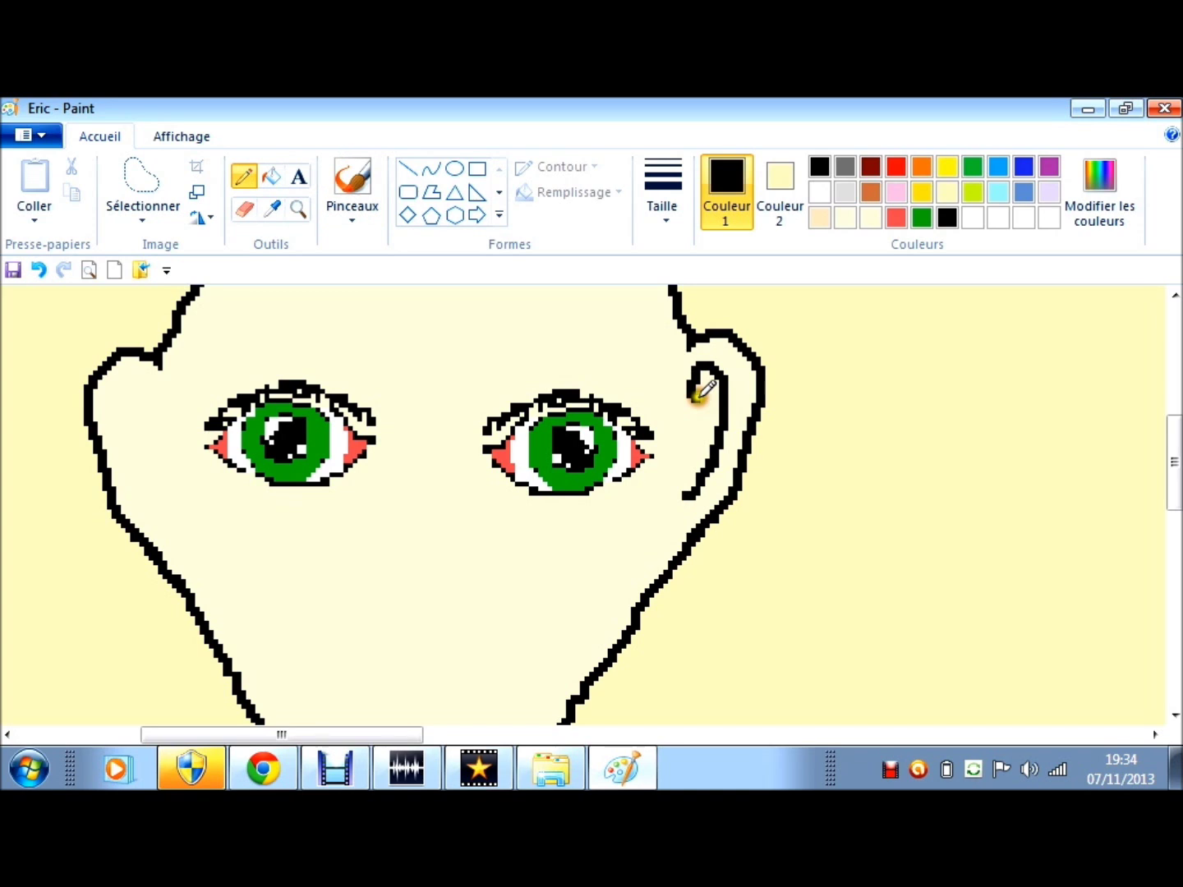
left_click_drag(693, 400, 709, 416)
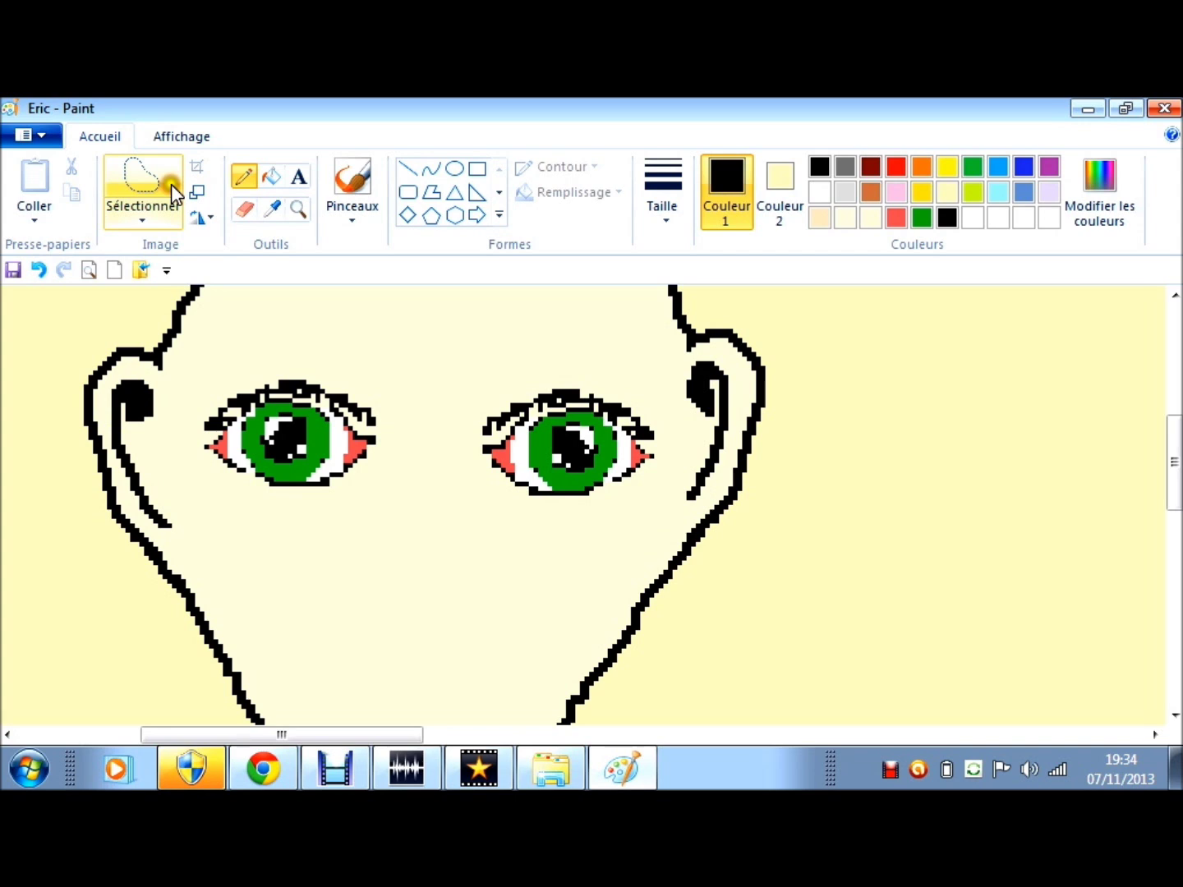
Step: Draw a wavy black hairline above the eyes from ear to ear and a first pointed hair spike above the left ear
left_click(174, 137)
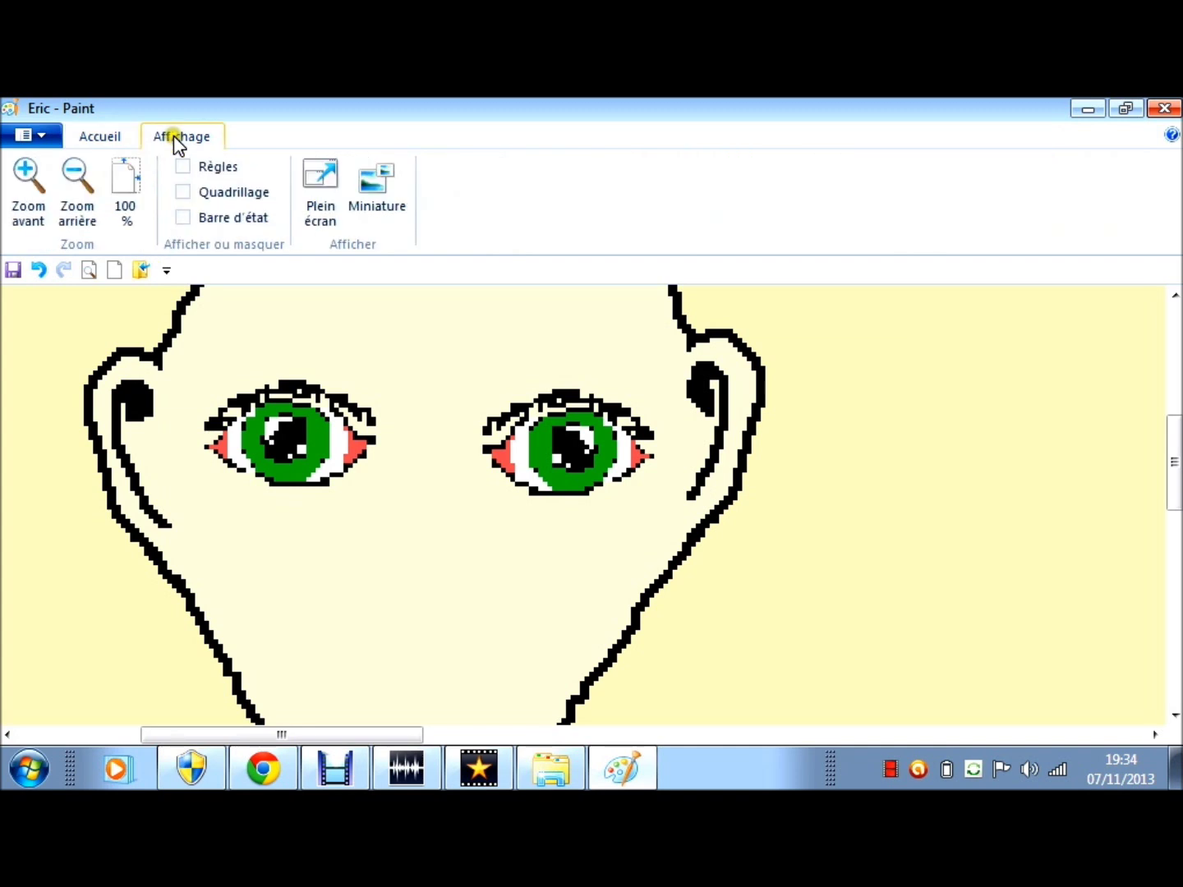
left_click(134, 161)
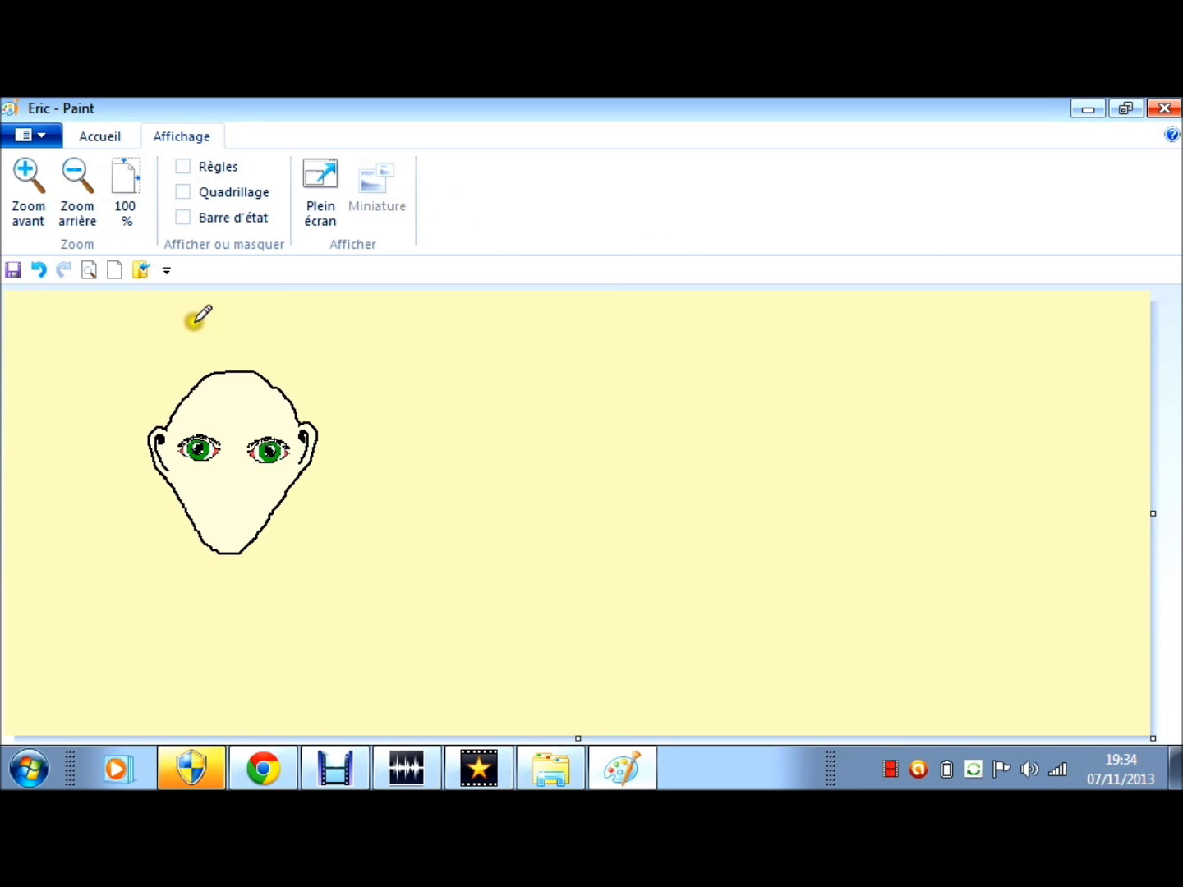
scroll(140, 245, "up", 1)
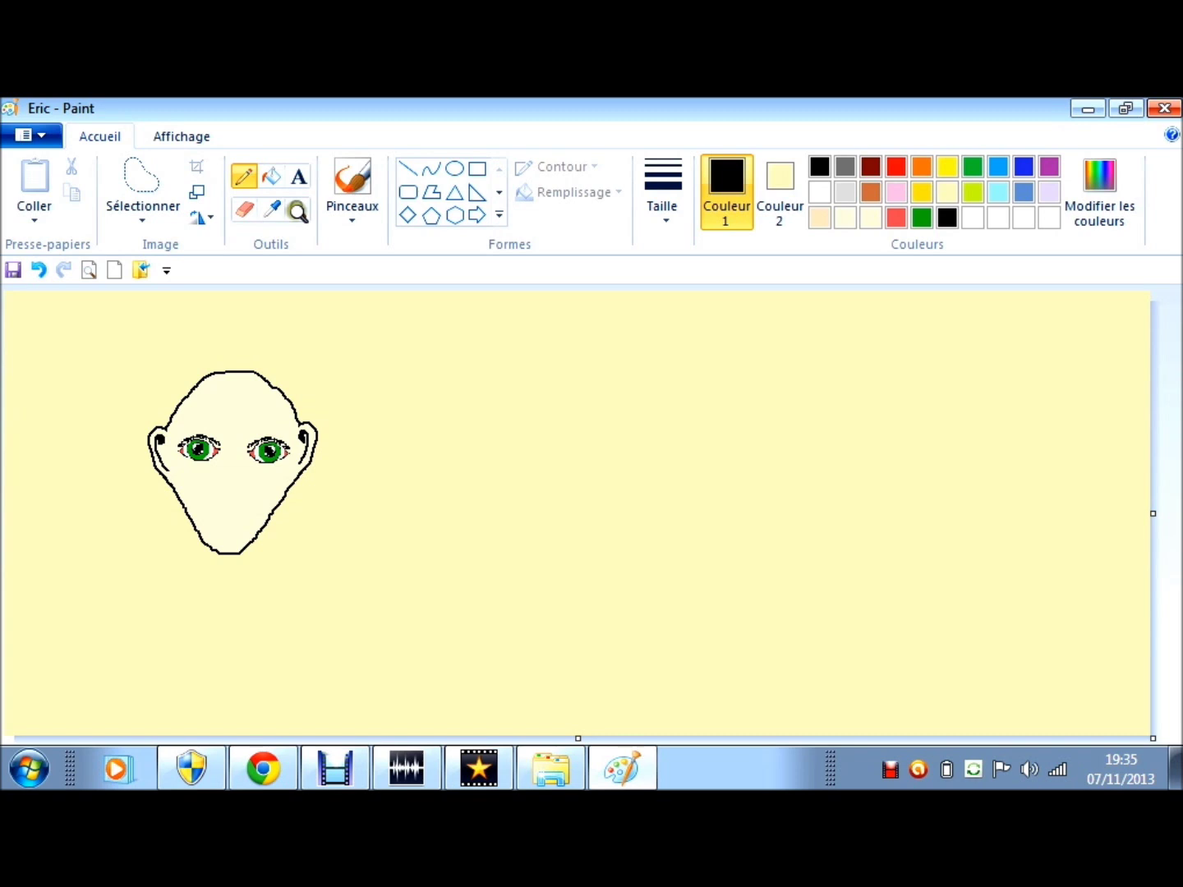
left_click(309, 203)
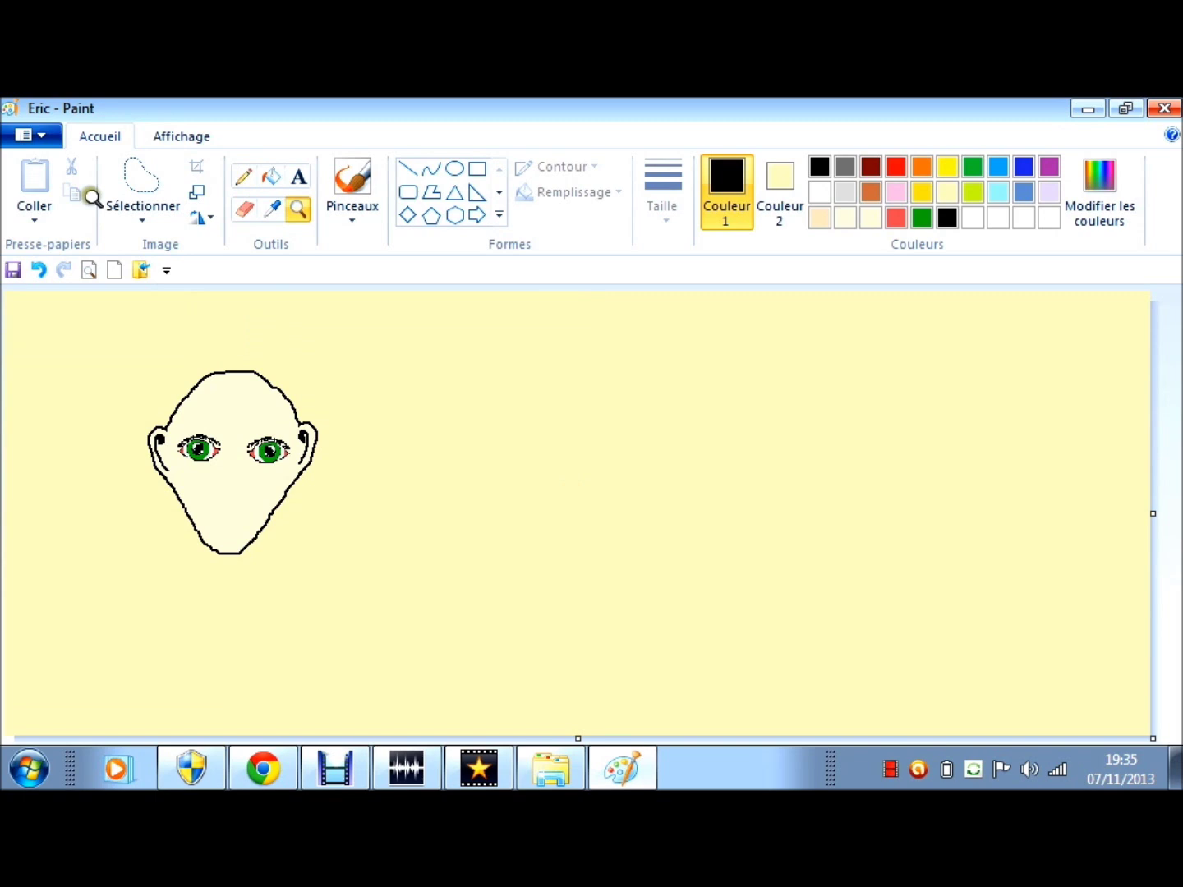
key("ctrl+Page_Up")
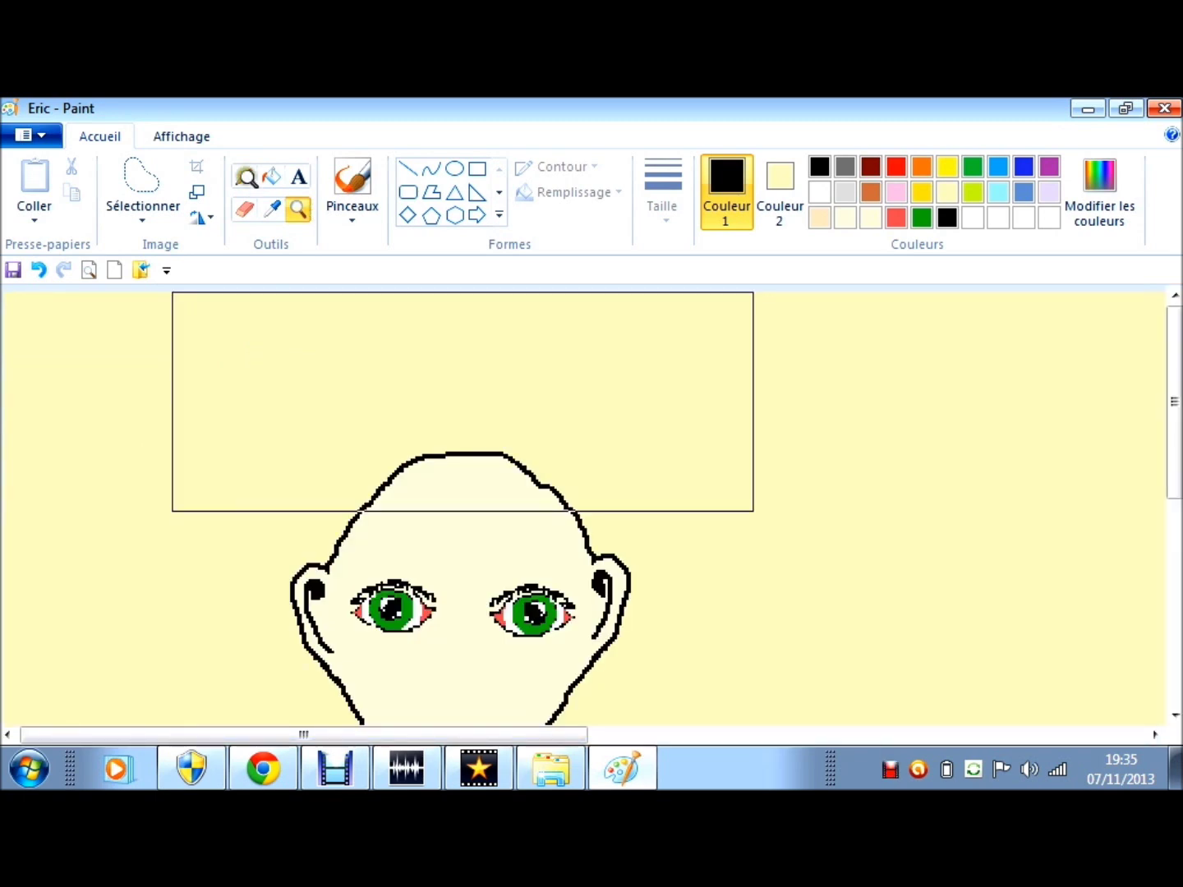
left_click(247, 177)
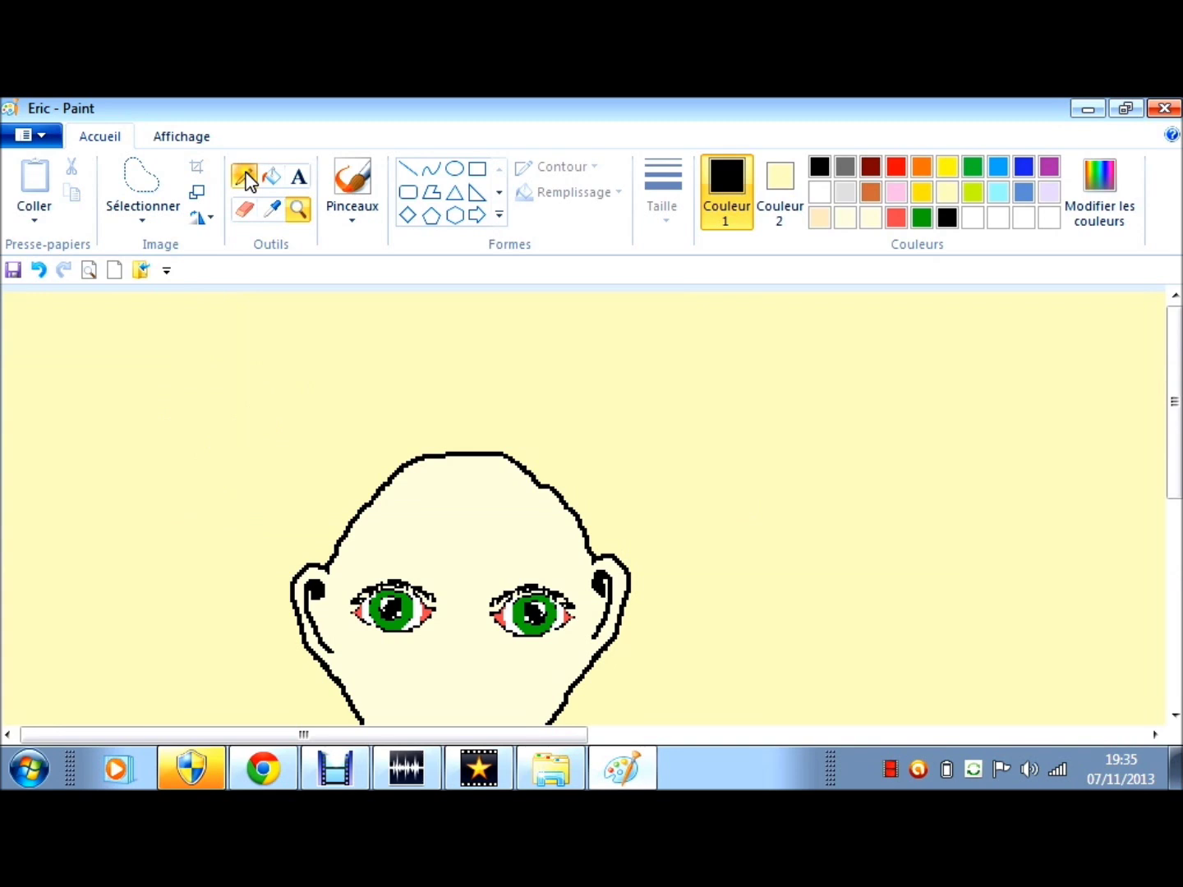
left_click(246, 177)
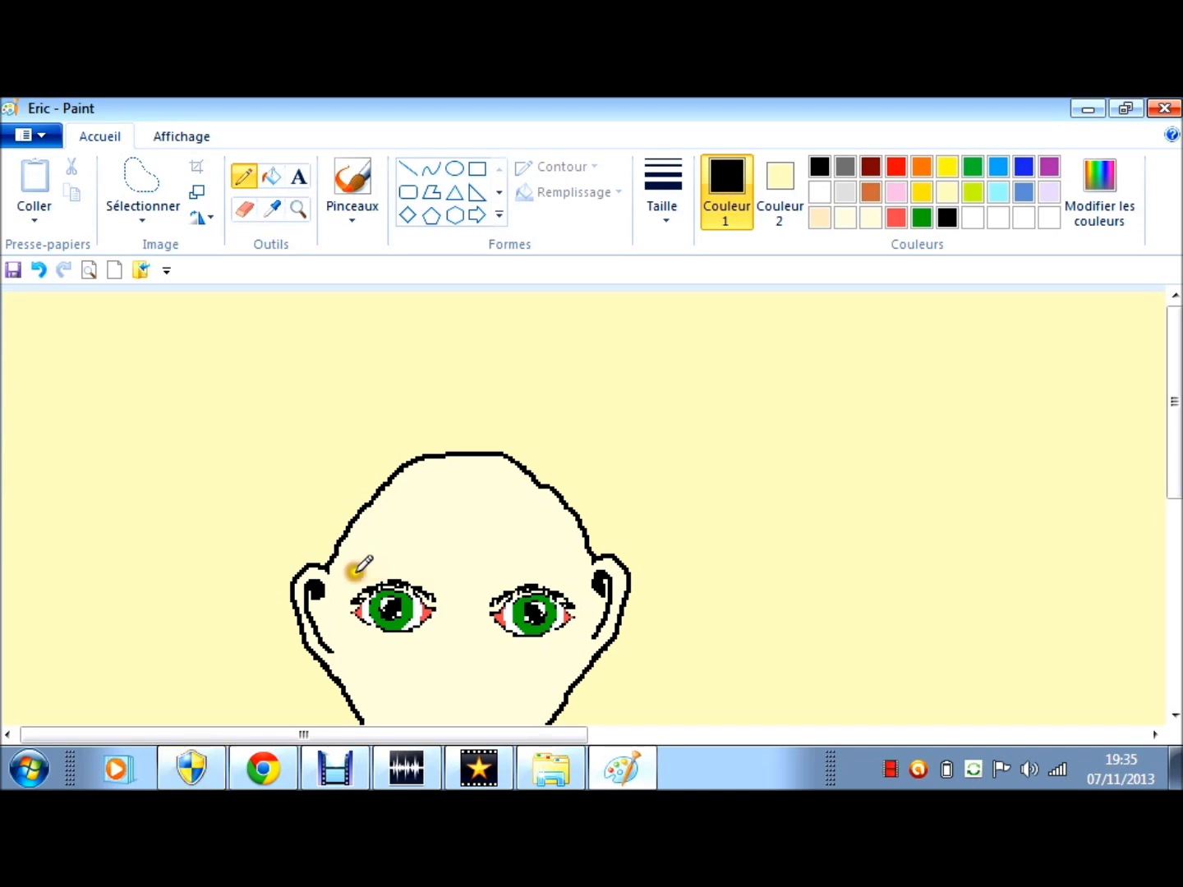
mouse_move(354, 573)
left_mouse_down()
mouse_move(344, 578)
mouse_move(365, 570)
left_mouse_up()
left_click_drag(362, 570, 516, 568)
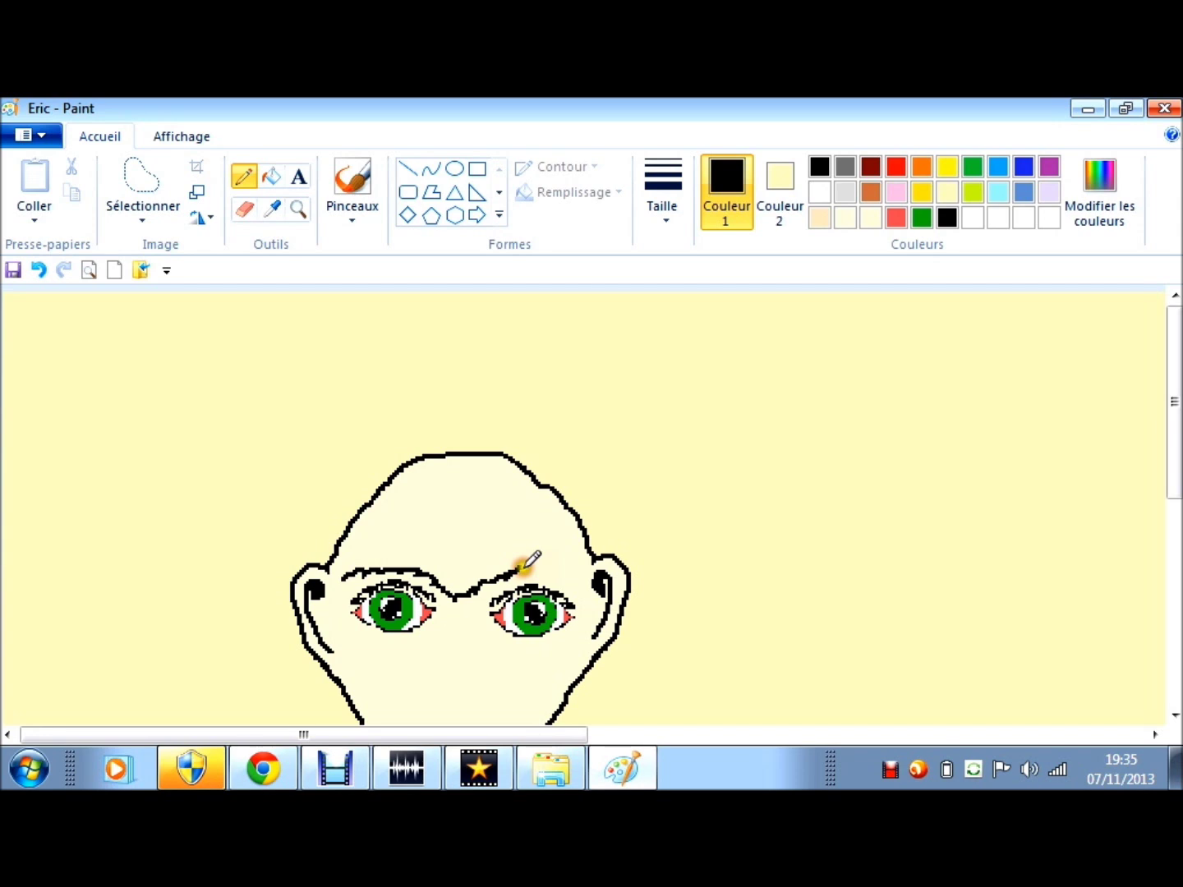
left_click_drag(518, 569, 595, 565)
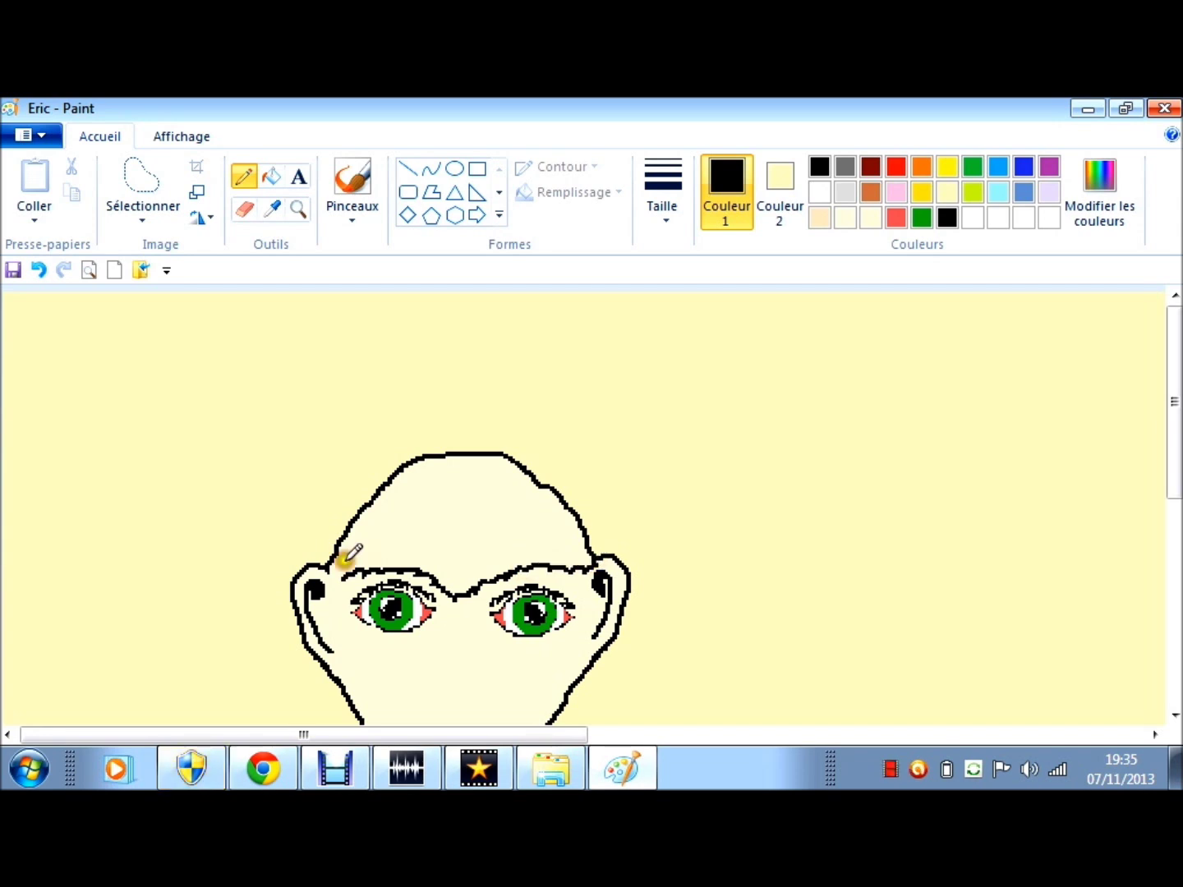
left_click_drag(322, 565, 330, 522)
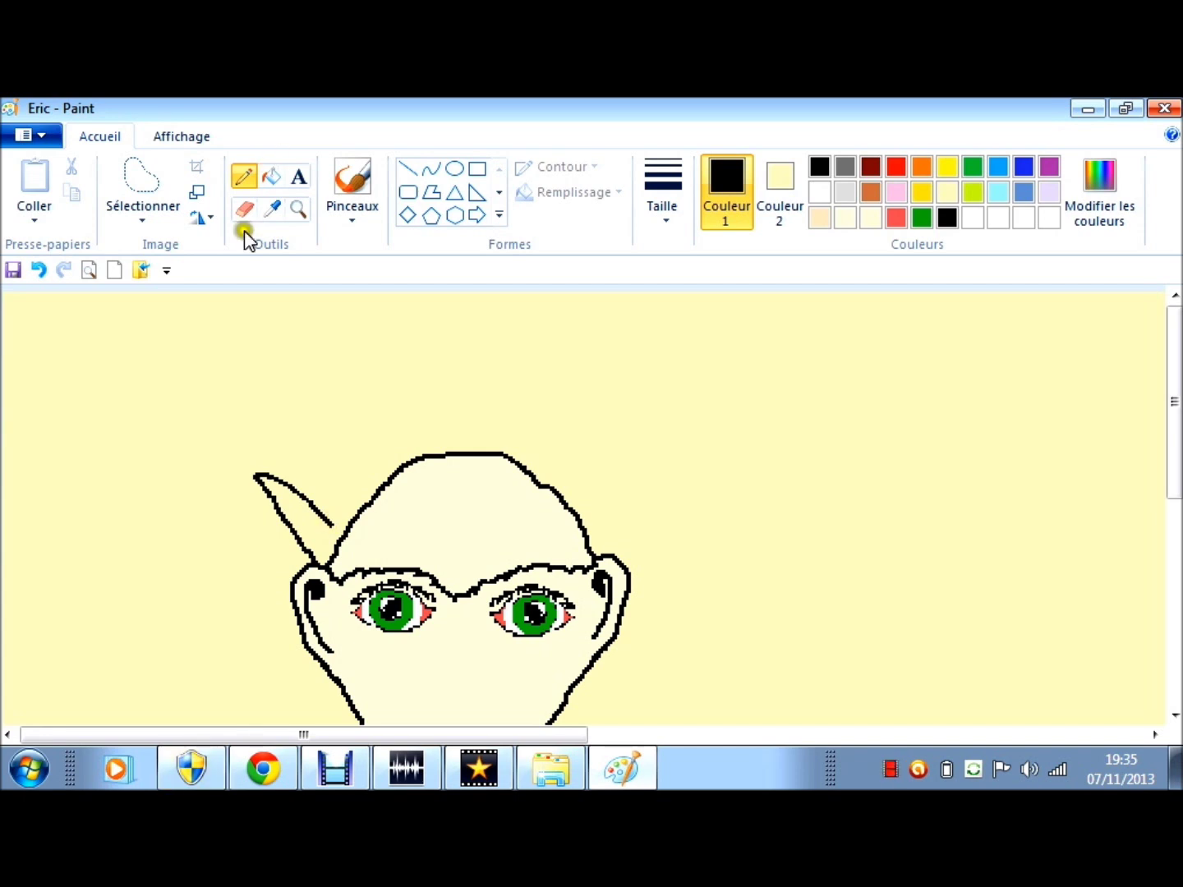
Step: Erase the head outline above the hairline with the thickest eraser and fill the leftover cream area with the sampled yellow background colour
left_click(247, 210)
left_click(245, 215)
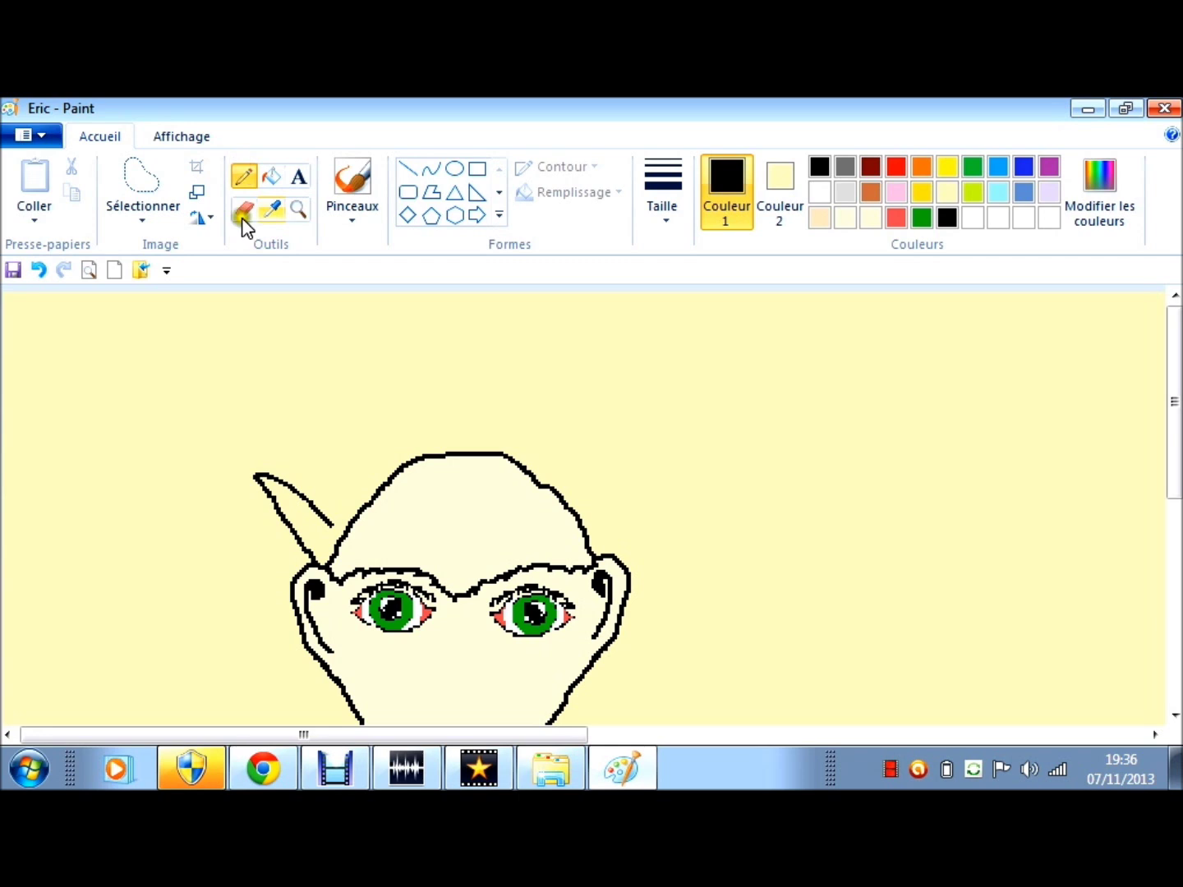
left_click(245, 208)
left_click(247, 210)
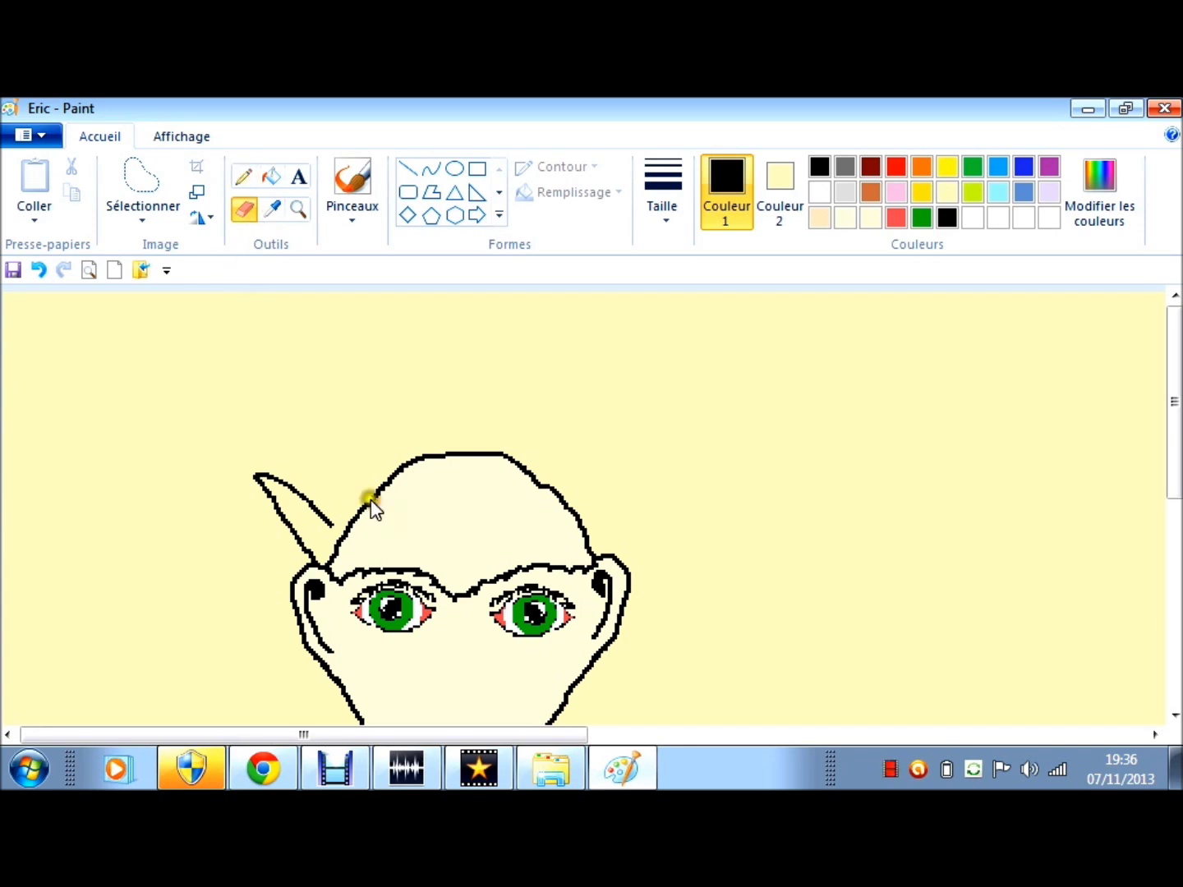
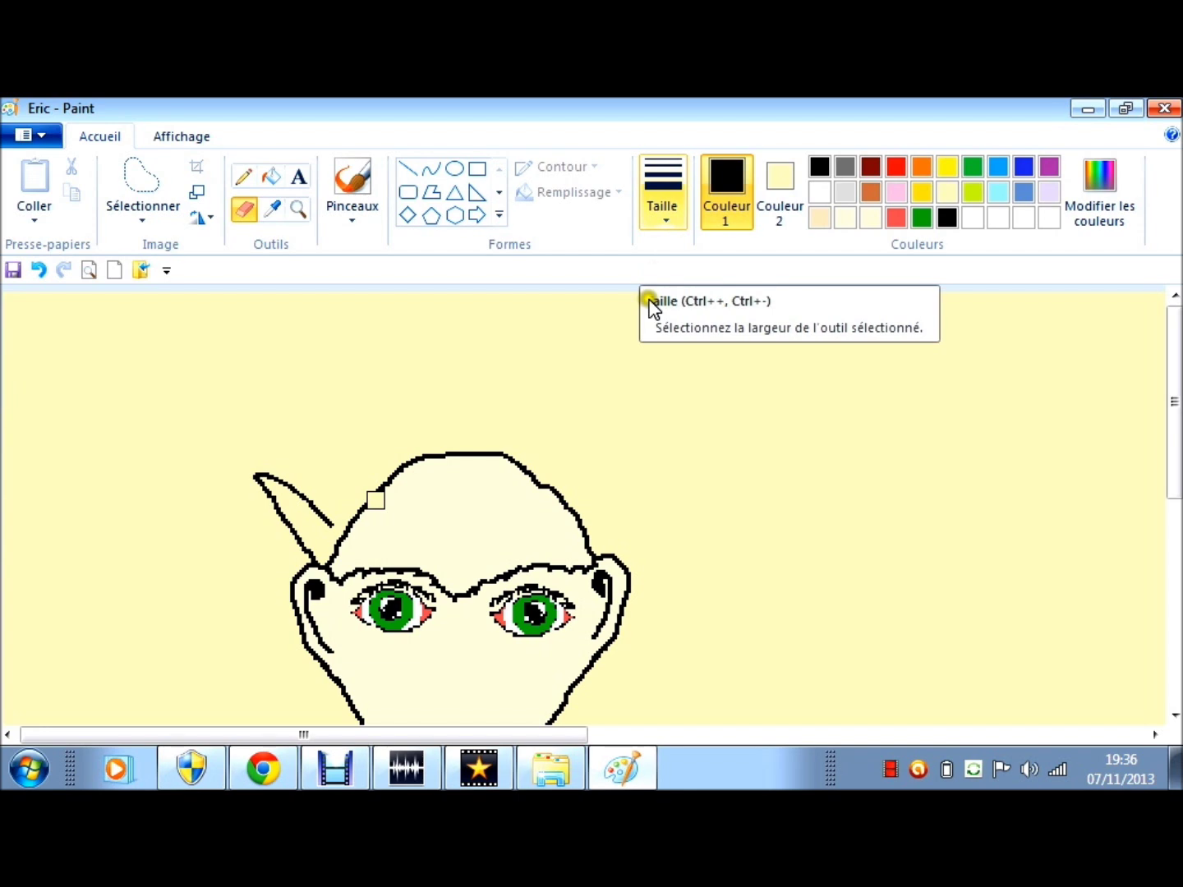
left_click(662, 197)
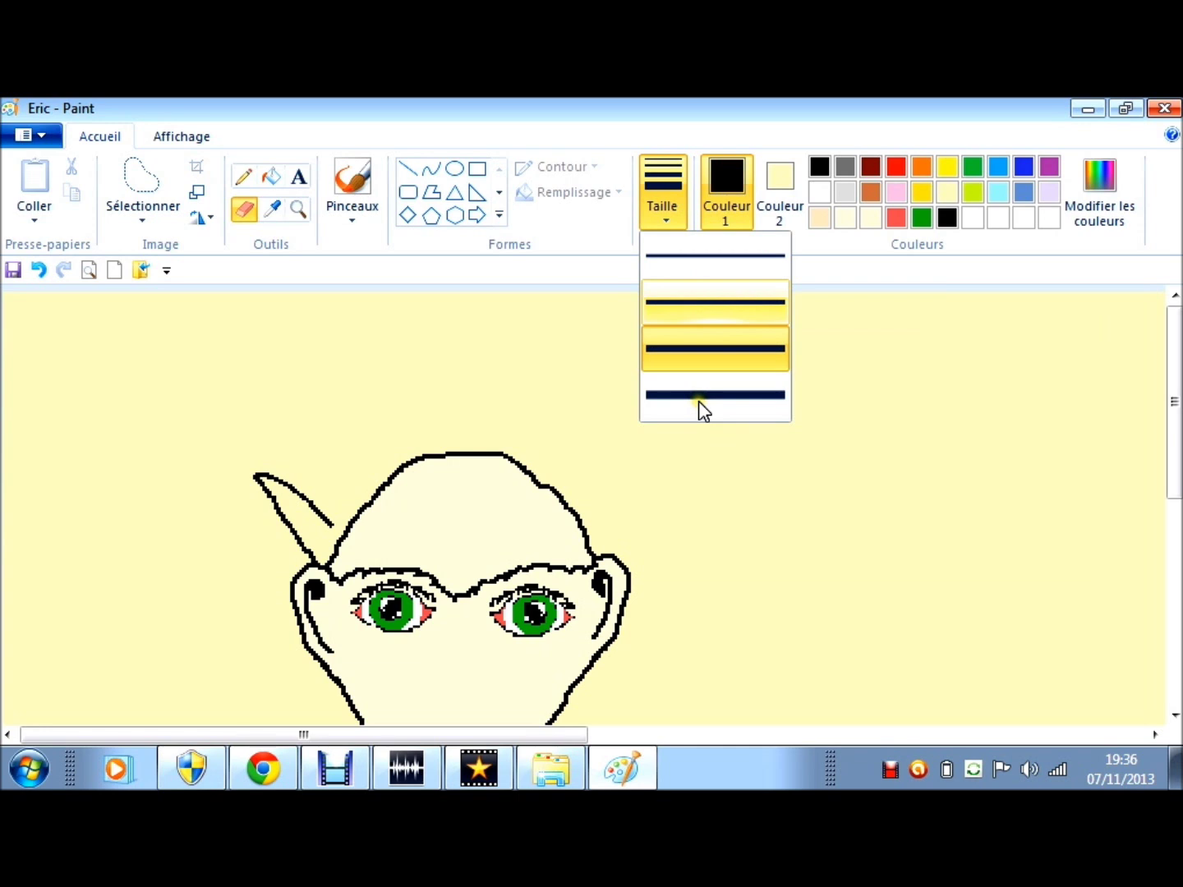
left_click(699, 396)
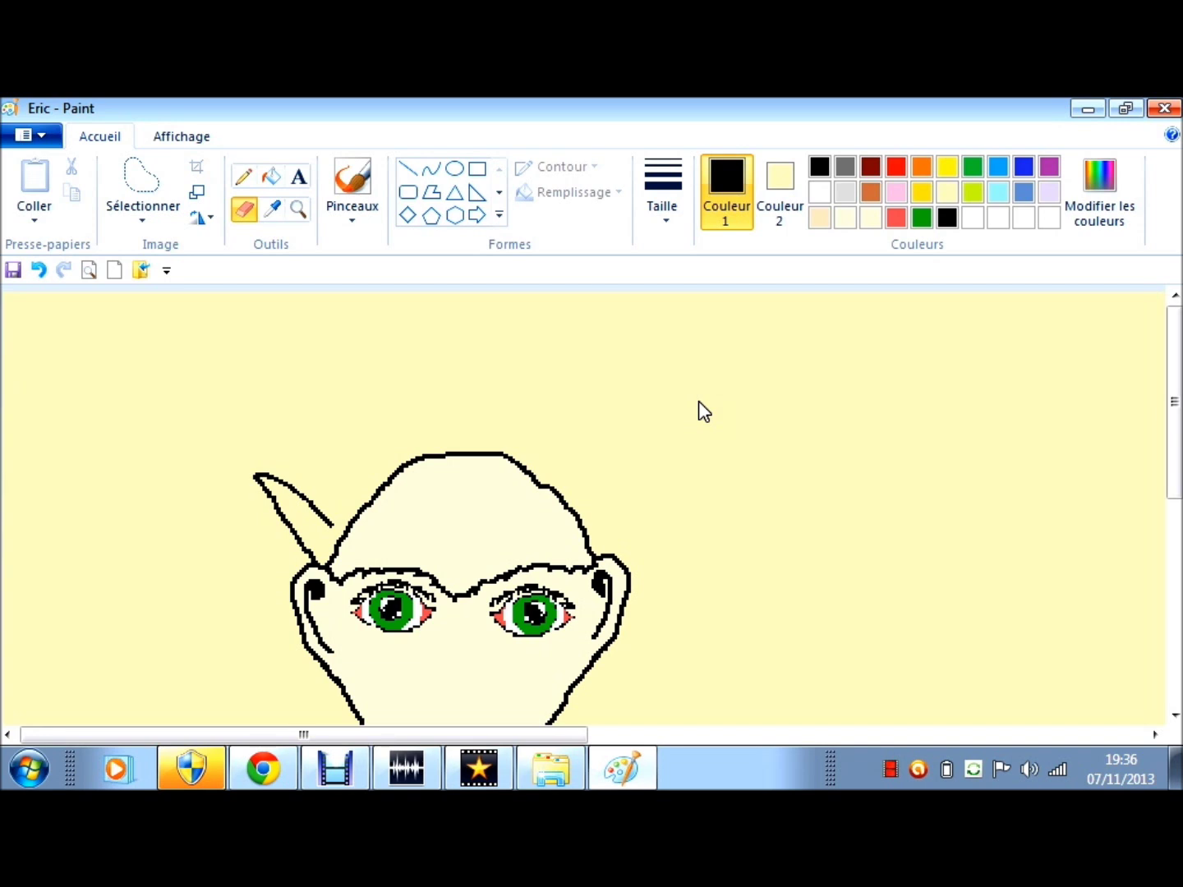
left_click(431, 444)
left_click(604, 543)
left_click_drag(588, 543, 596, 542)
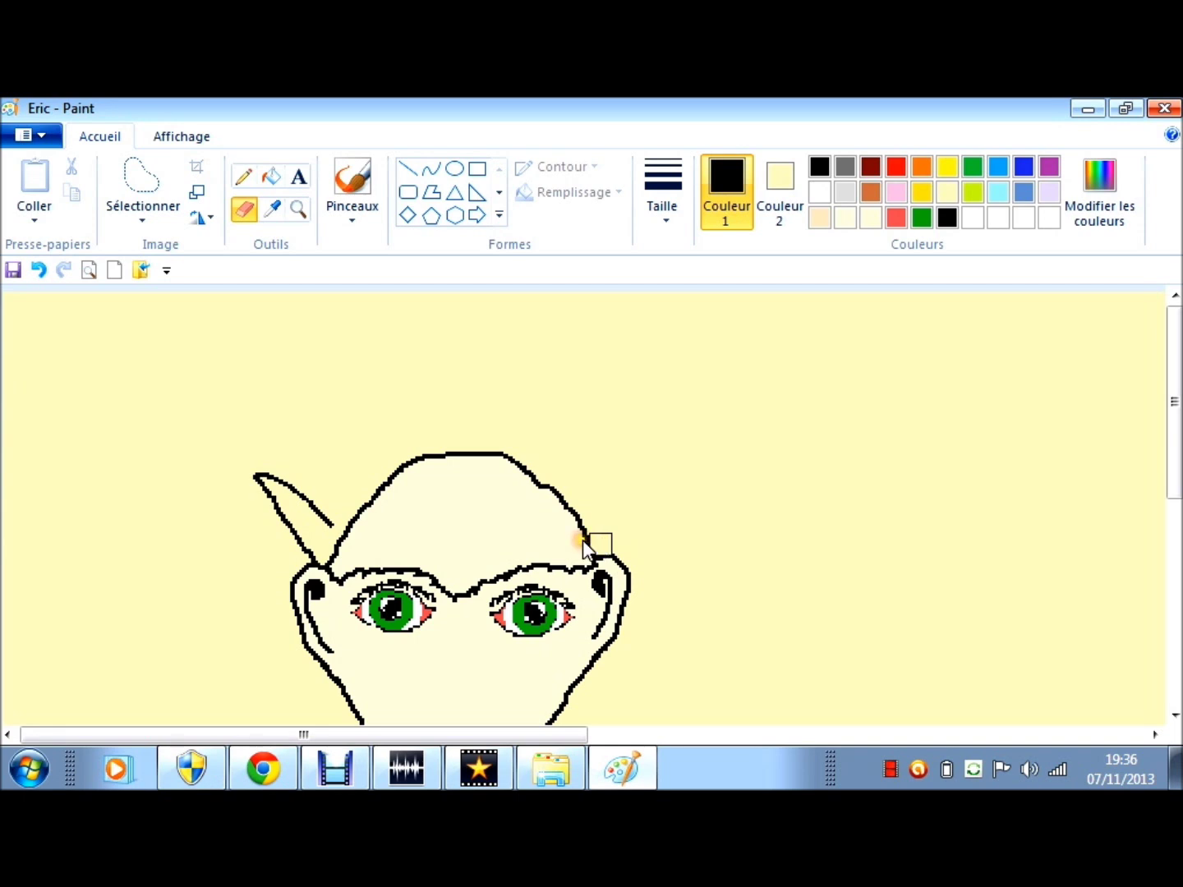
left_click_drag(582, 540, 581, 543)
left_click_drag(580, 543, 411, 475)
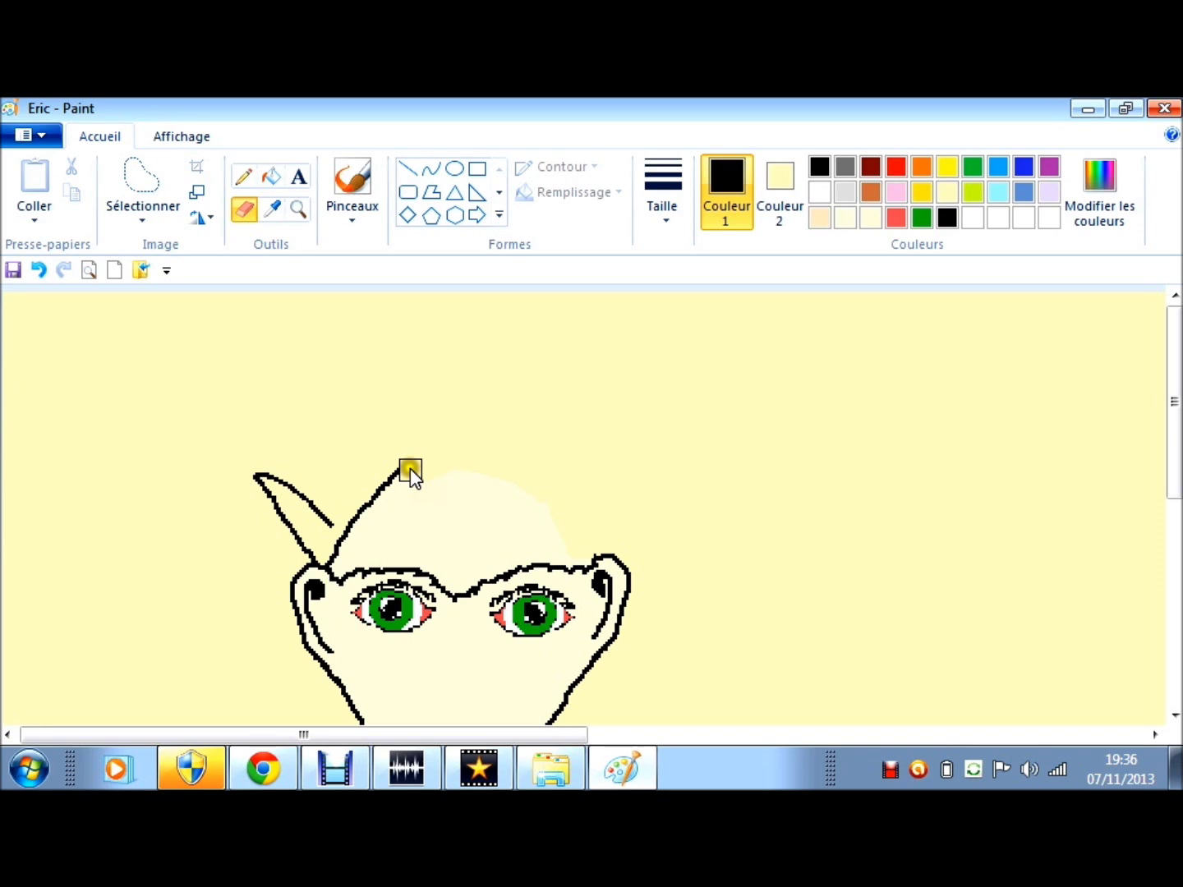
mouse_move(410, 471)
left_mouse_down()
mouse_move(389, 480)
mouse_move(339, 551)
left_mouse_up()
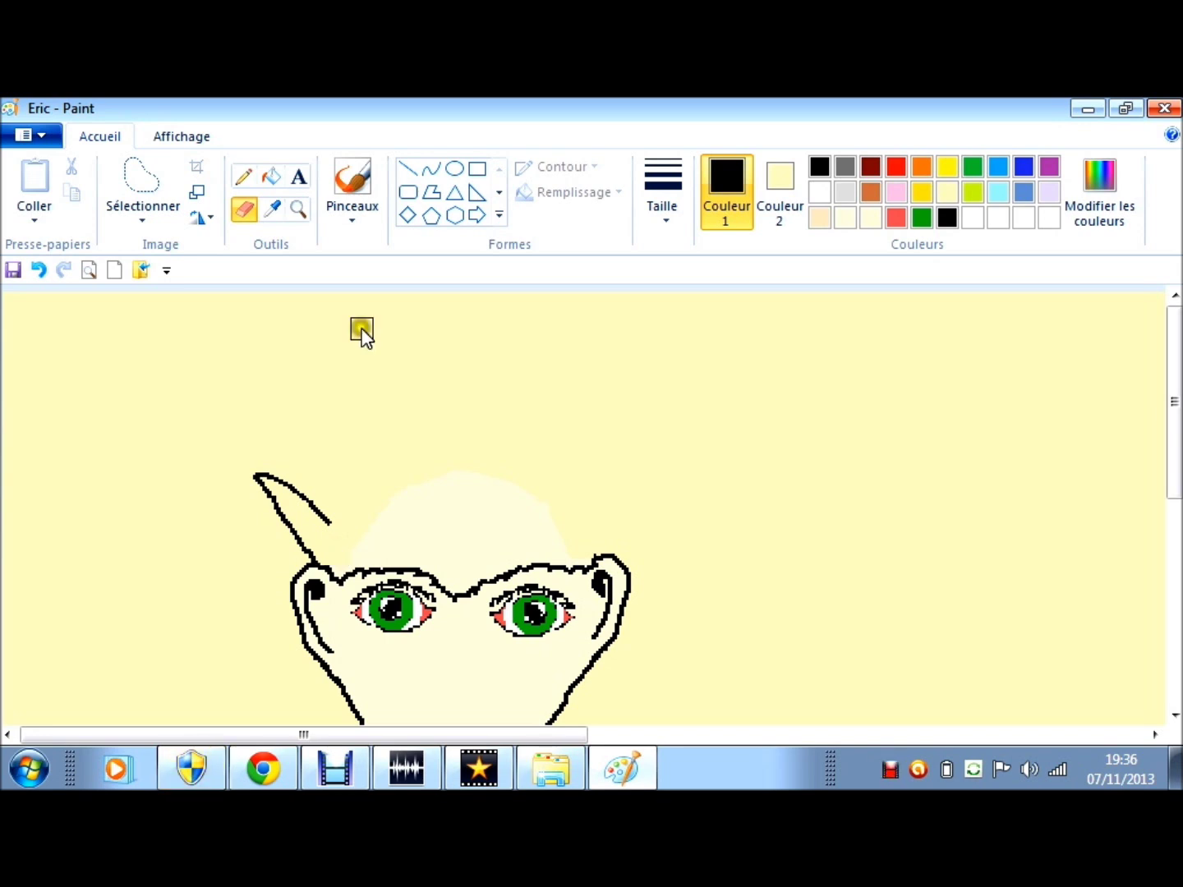
left_click(274, 175)
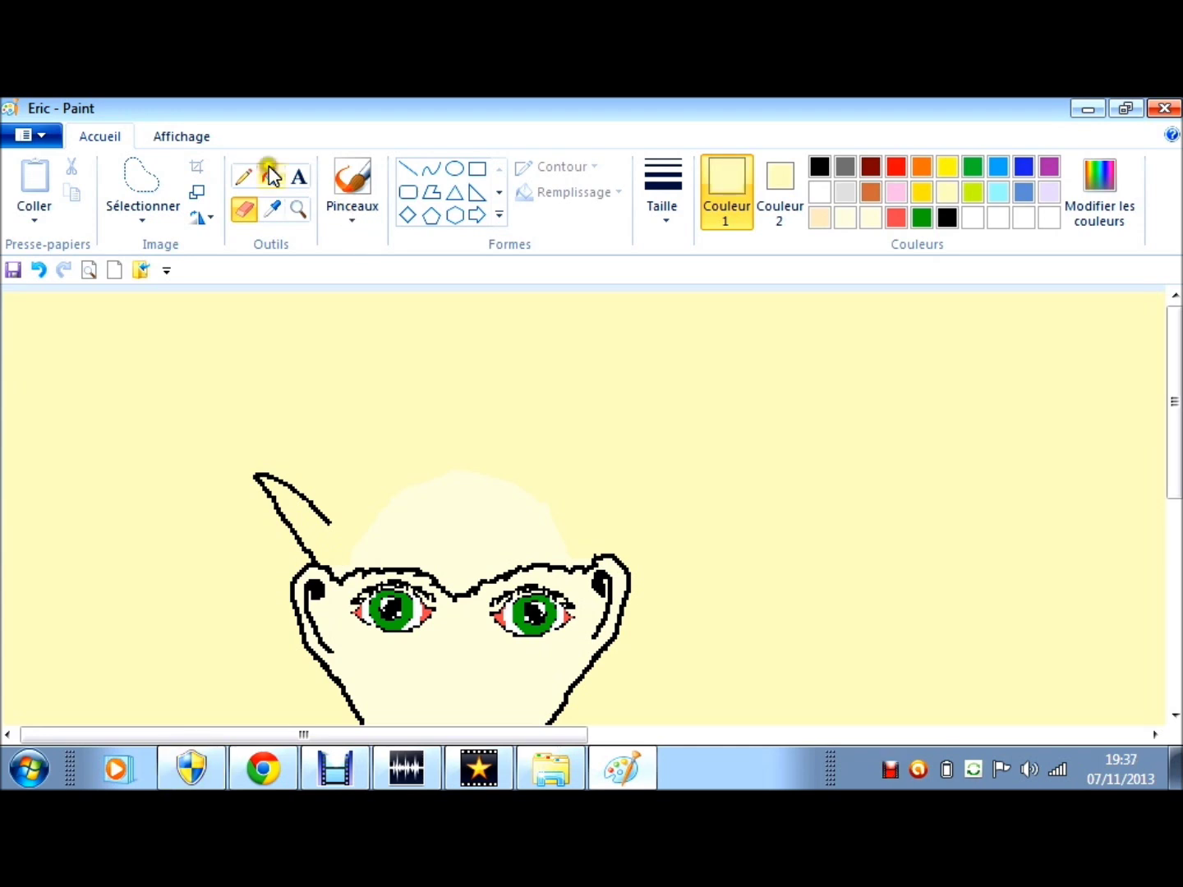
left_click(272, 176)
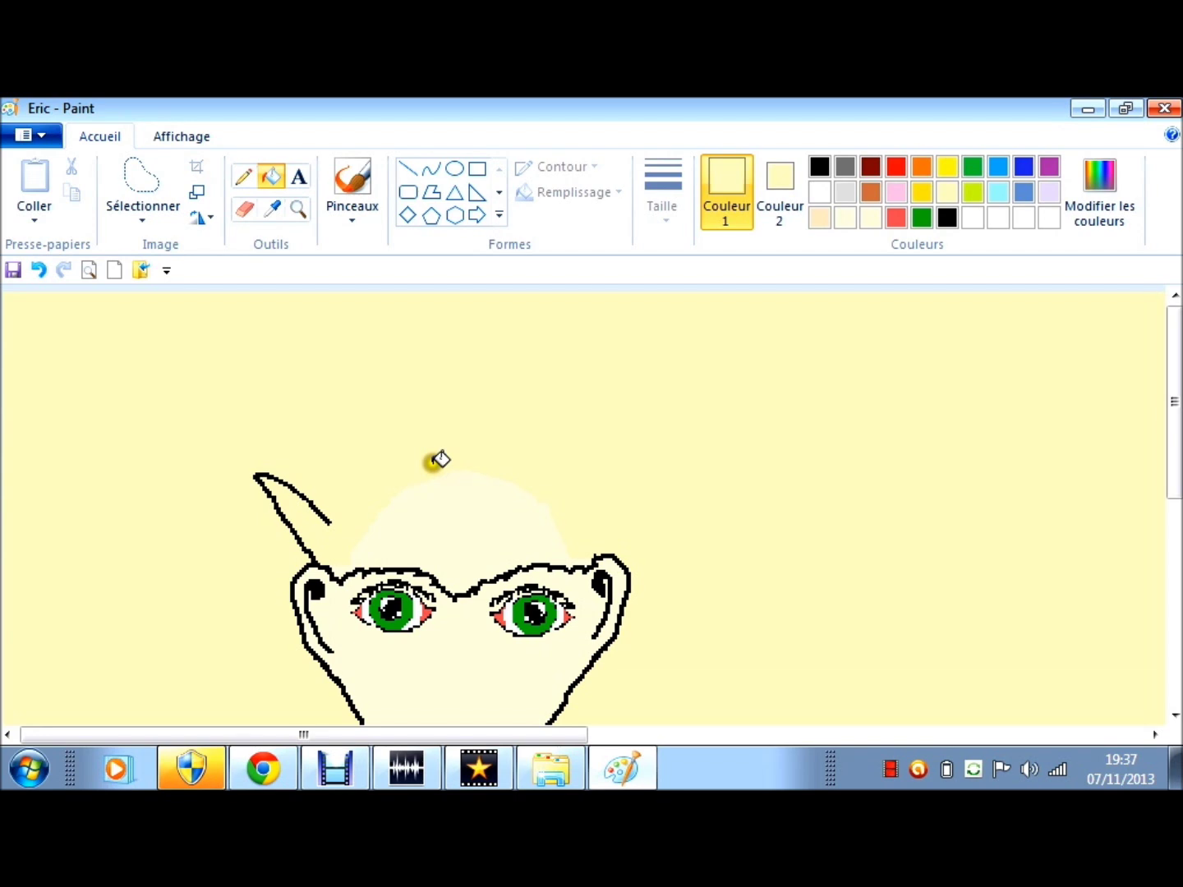
Step: Draw the front row of pointed hair spikes in black with the Pencil, from the first left spike across to the right ear
left_click(819, 166)
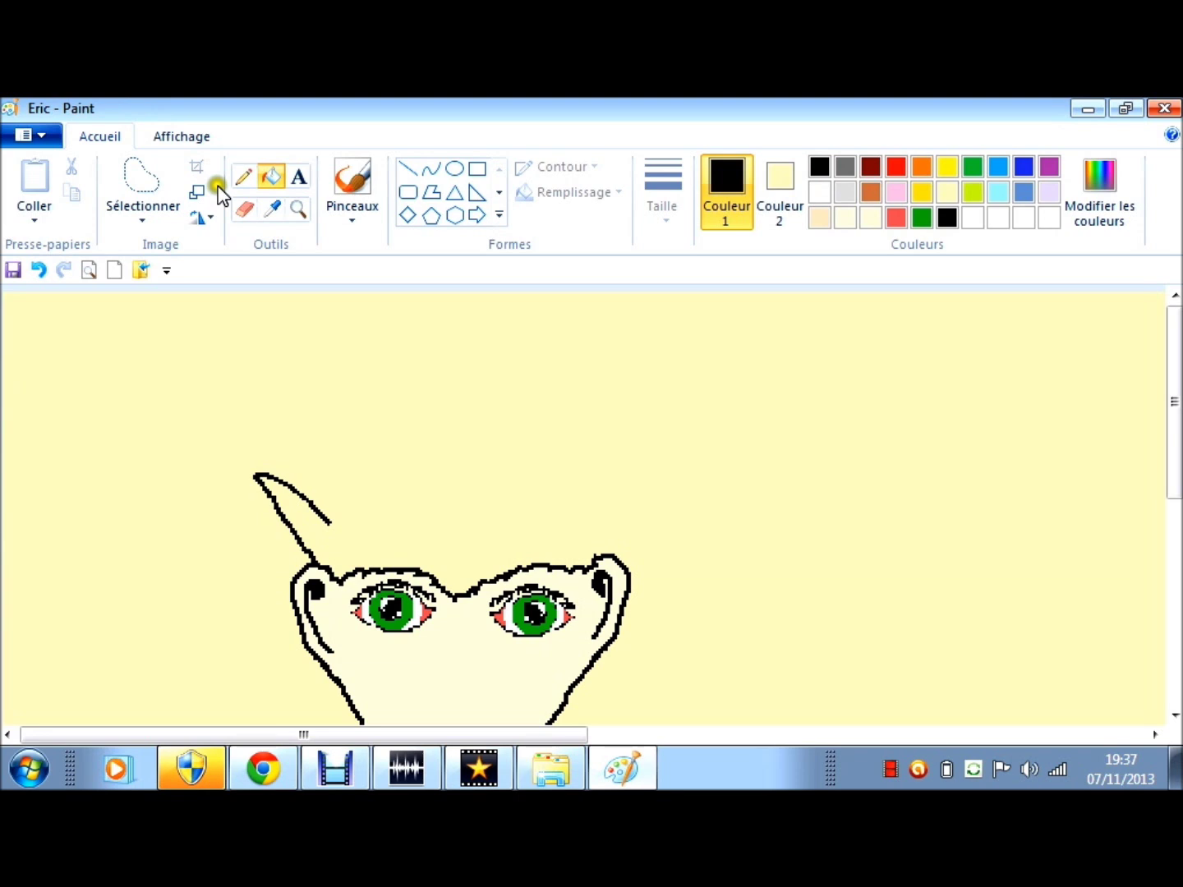
left_click(242, 177)
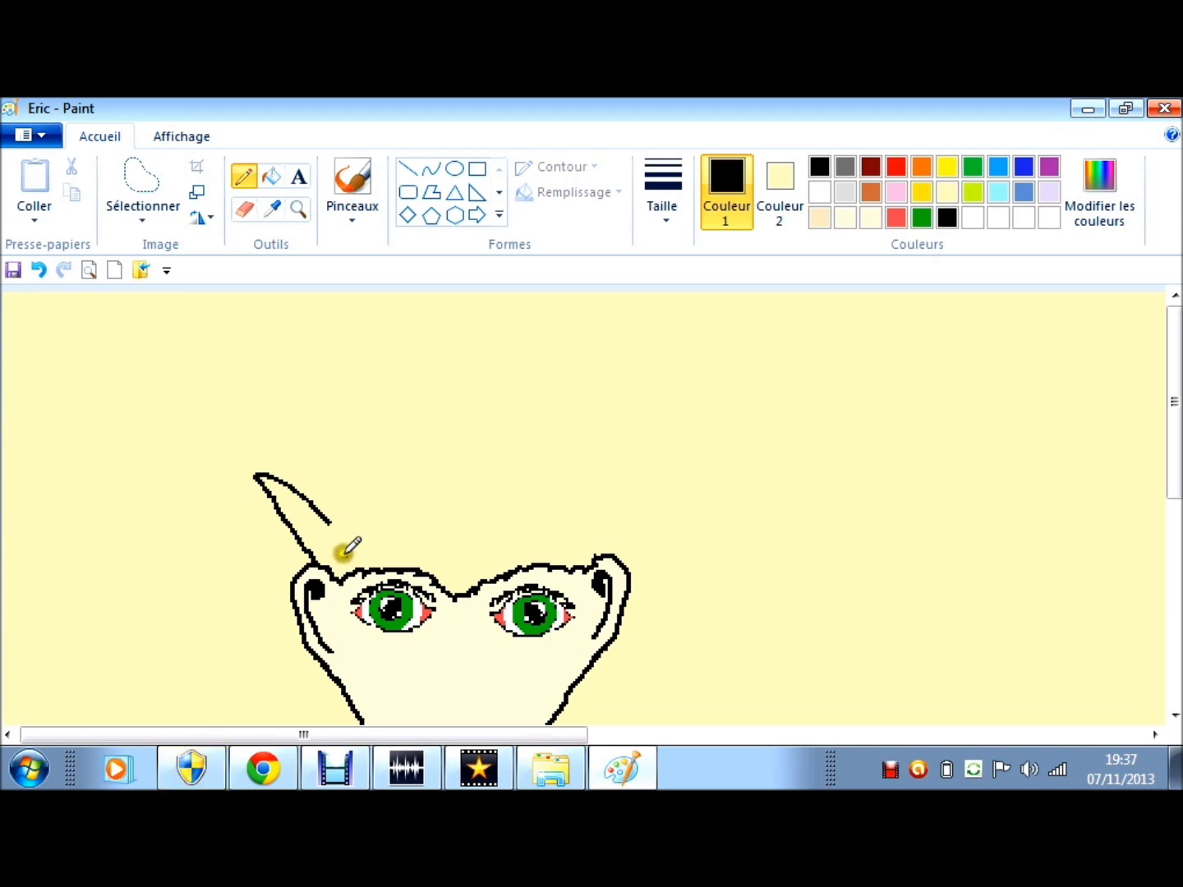
left_click_drag(346, 557, 327, 515)
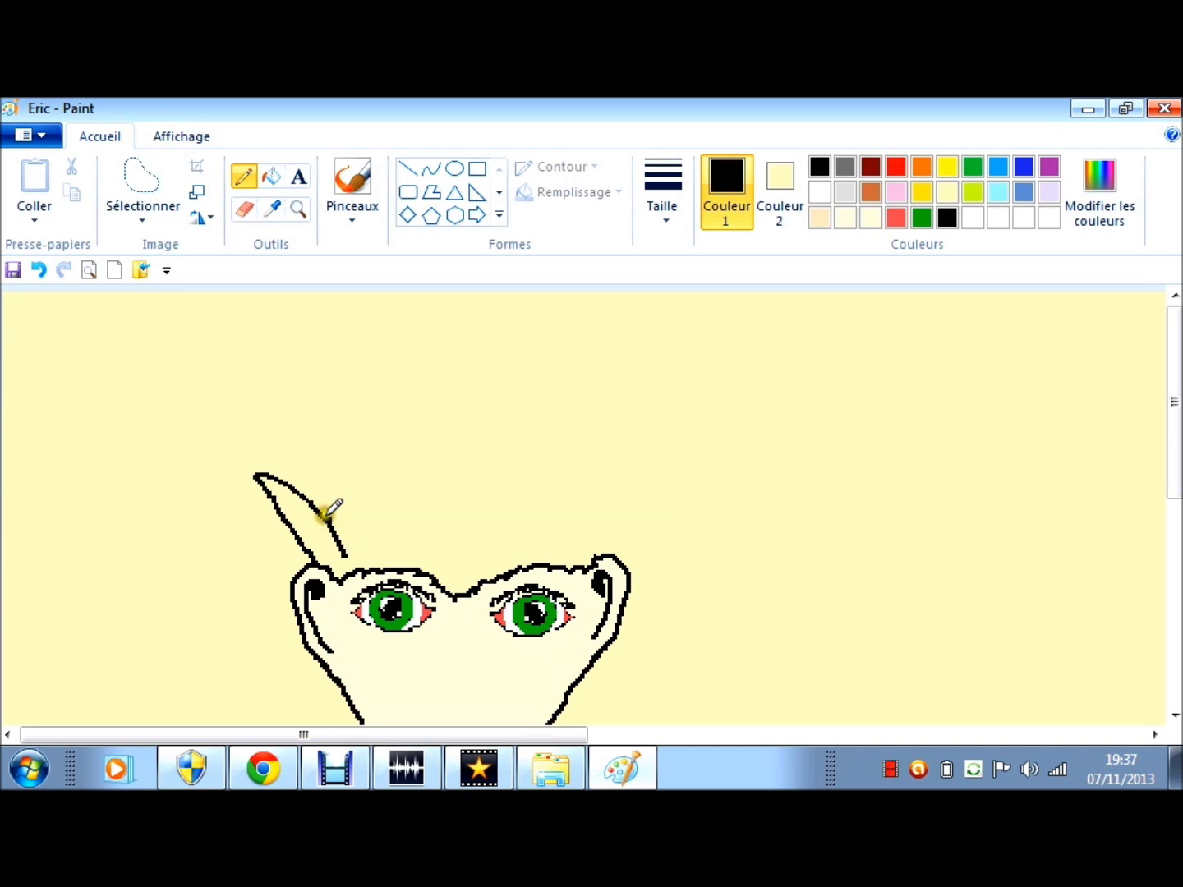
left_click_drag(326, 515, 435, 556)
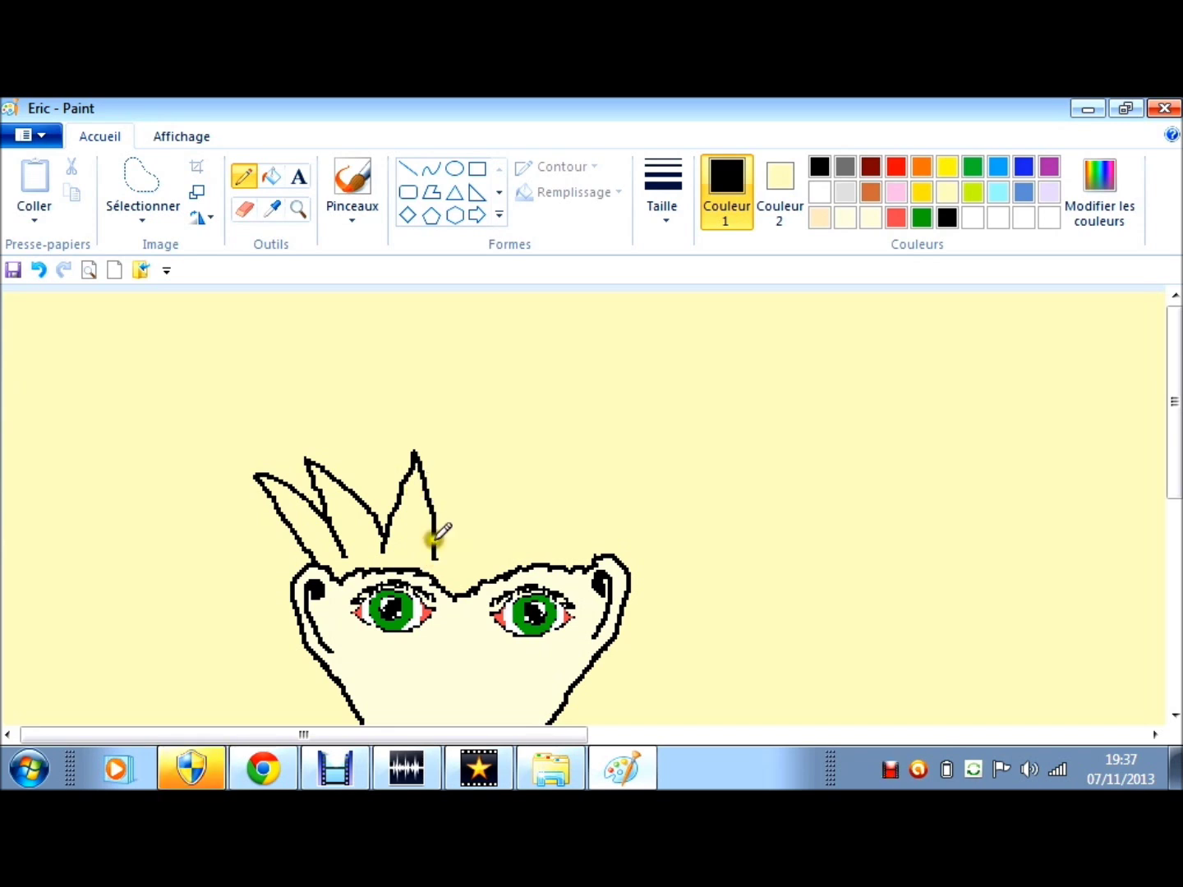
left_click_drag(433, 538, 480, 551)
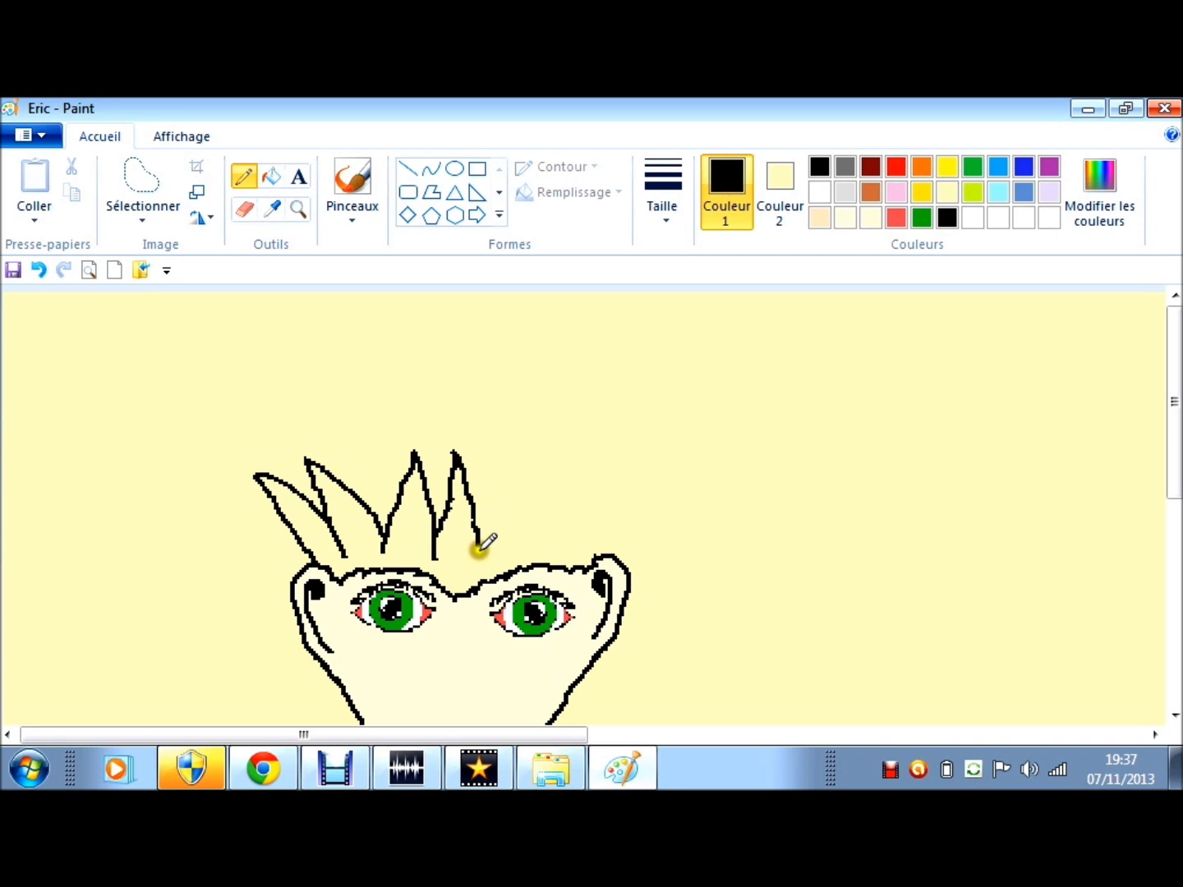
left_click_drag(479, 550, 479, 560)
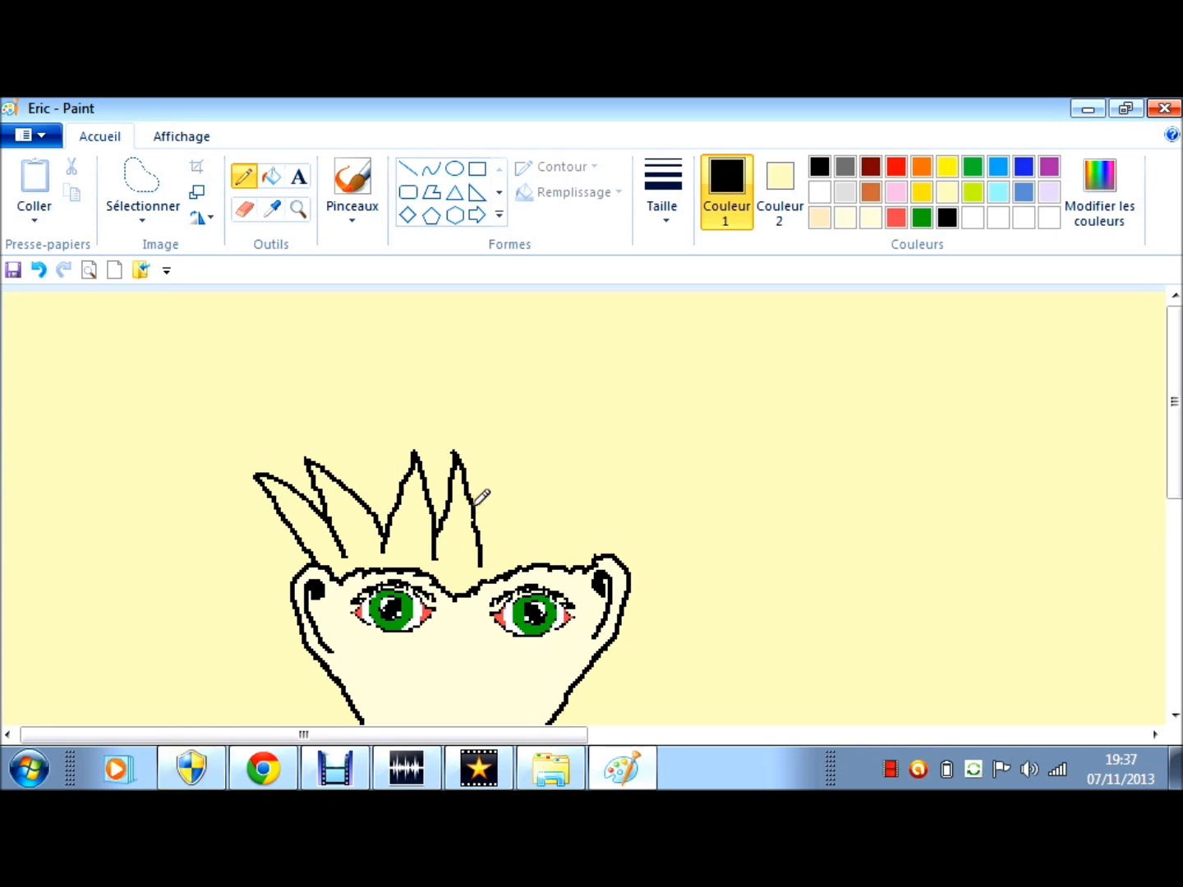
left_click(471, 496)
left_click_drag(471, 498, 483, 454)
left_click_drag(482, 451, 546, 543)
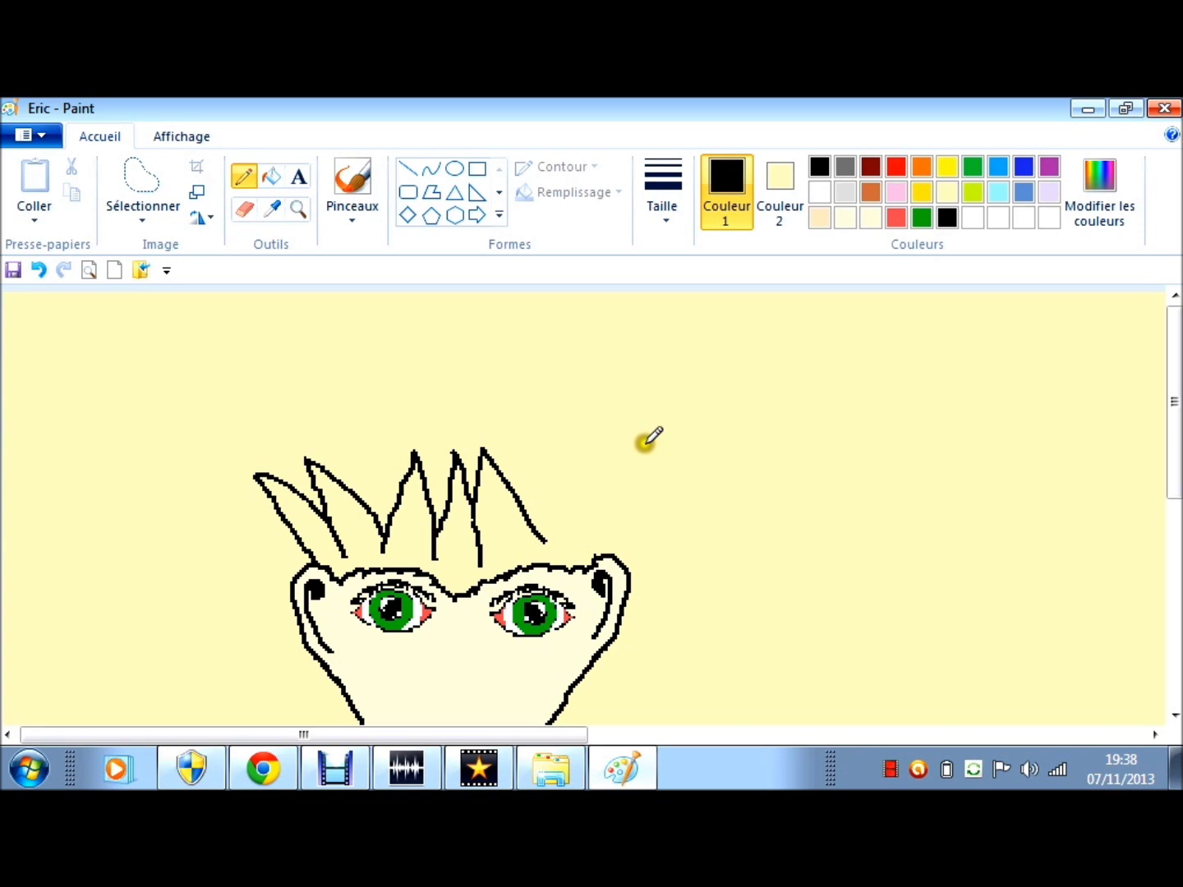
mouse_move(603, 555)
left_mouse_down()
mouse_move(611, 465)
mouse_move(550, 455)
left_mouse_up()
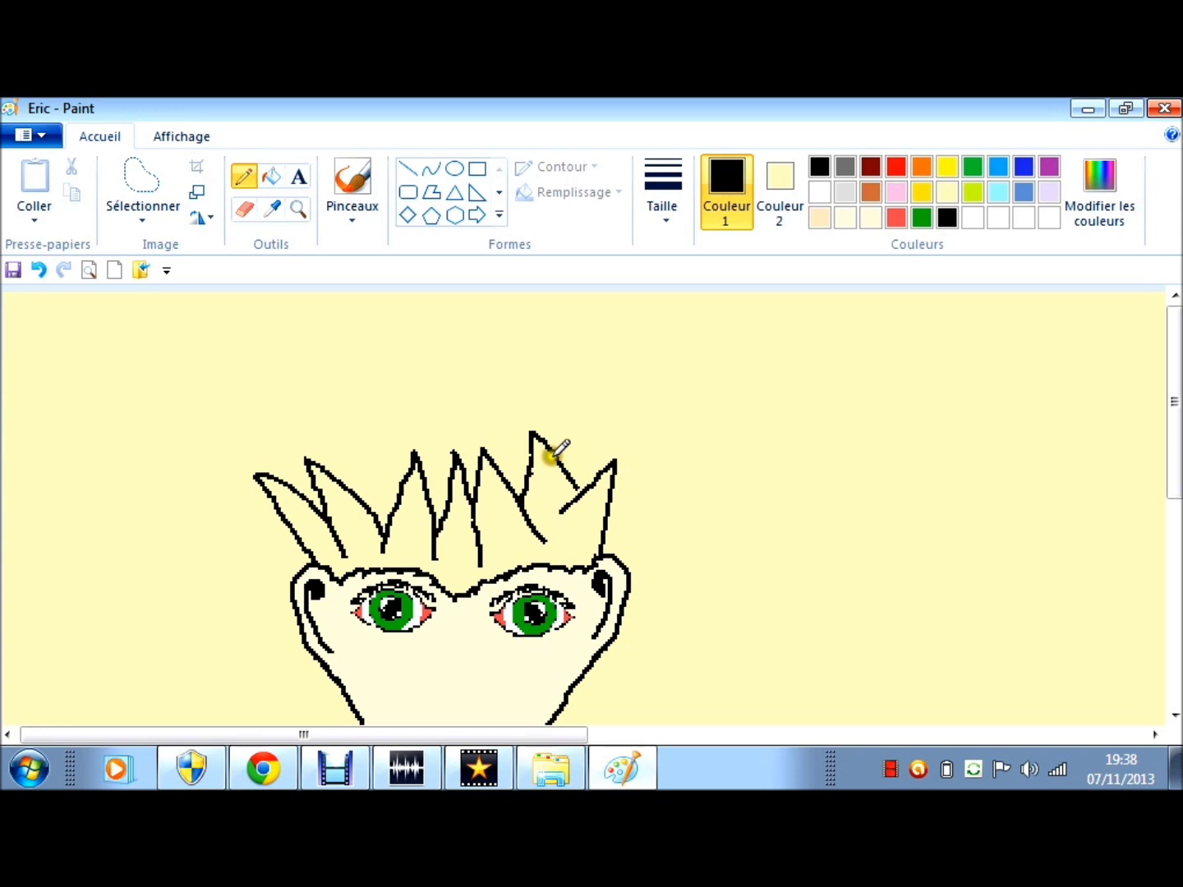
left_click_drag(557, 449, 578, 491)
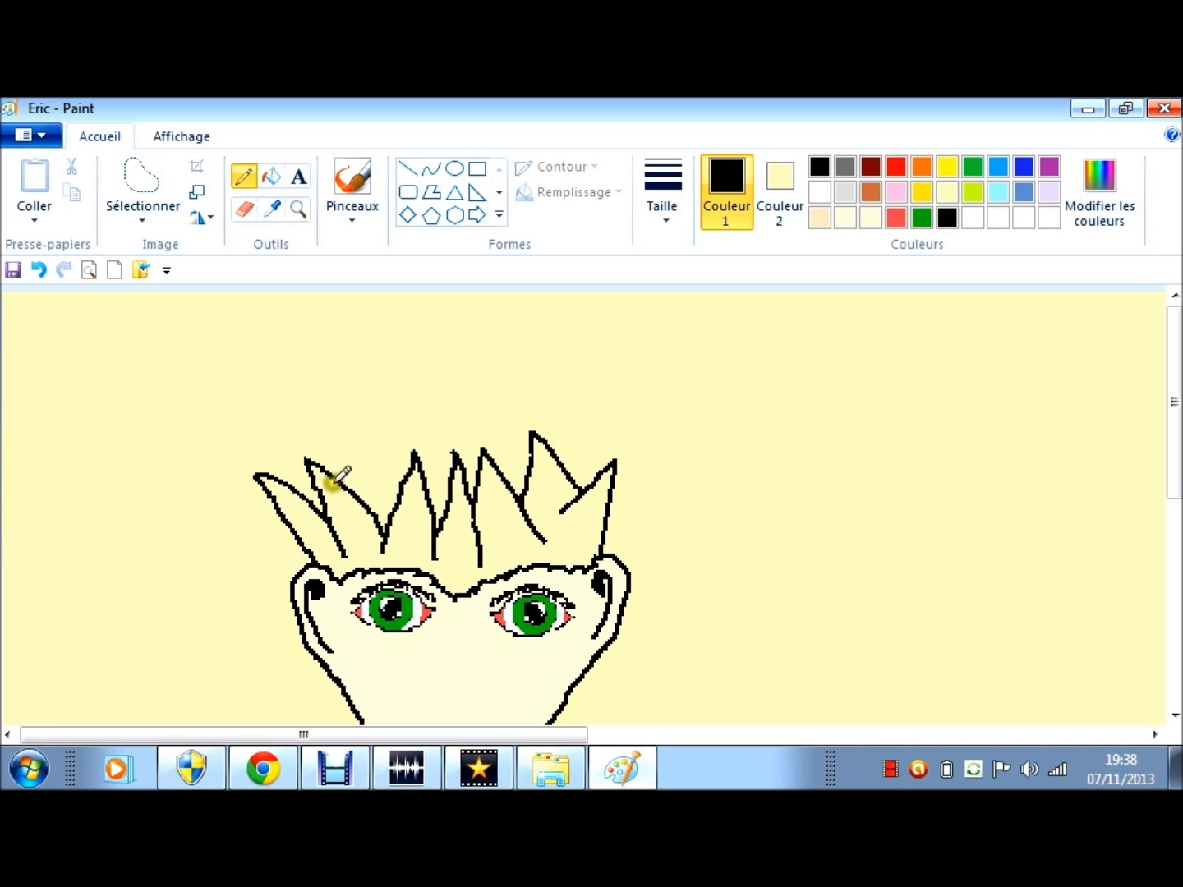
Step: Draw a second, taller row of four black hair spikes behind the front row
left_click_drag(341, 483, 359, 400)
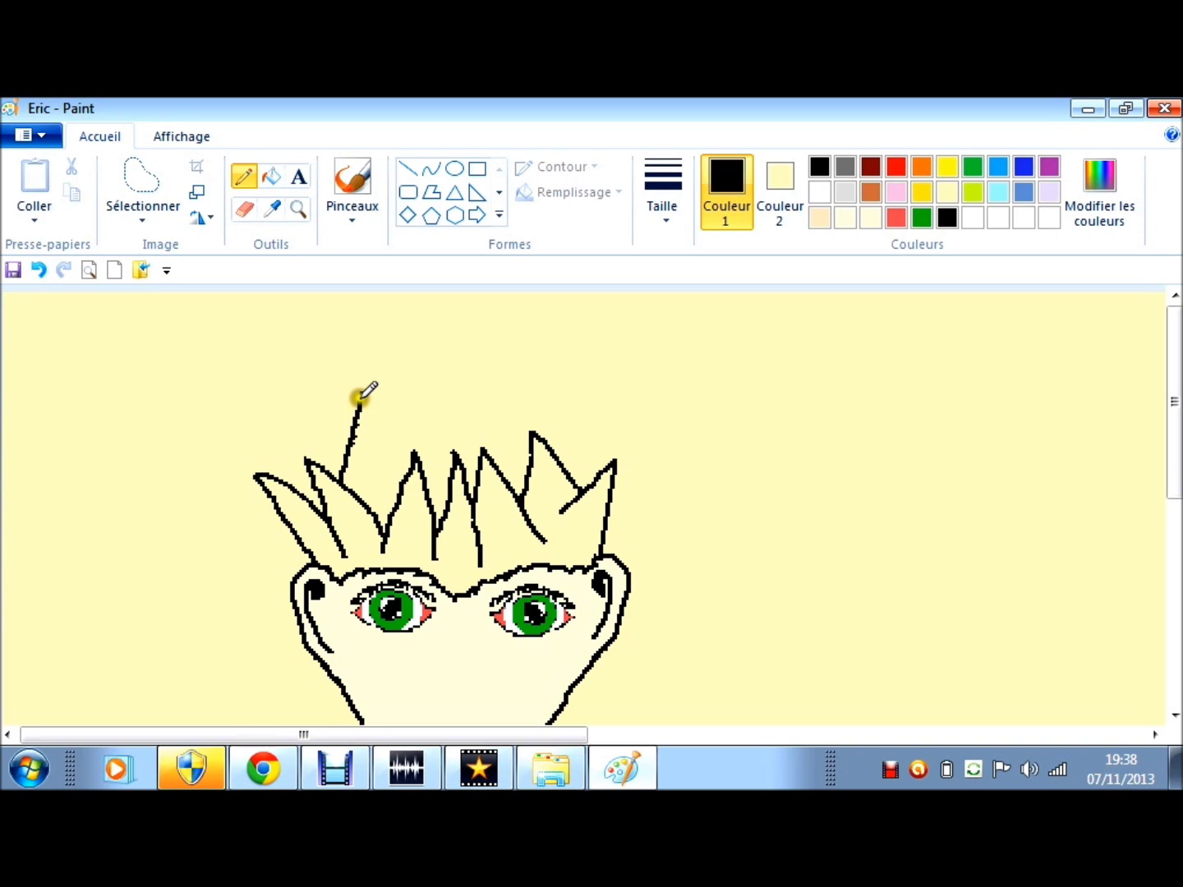
mouse_move(358, 398)
left_mouse_down()
mouse_move(365, 372)
mouse_move(380, 406)
mouse_move(438, 449)
left_mouse_up()
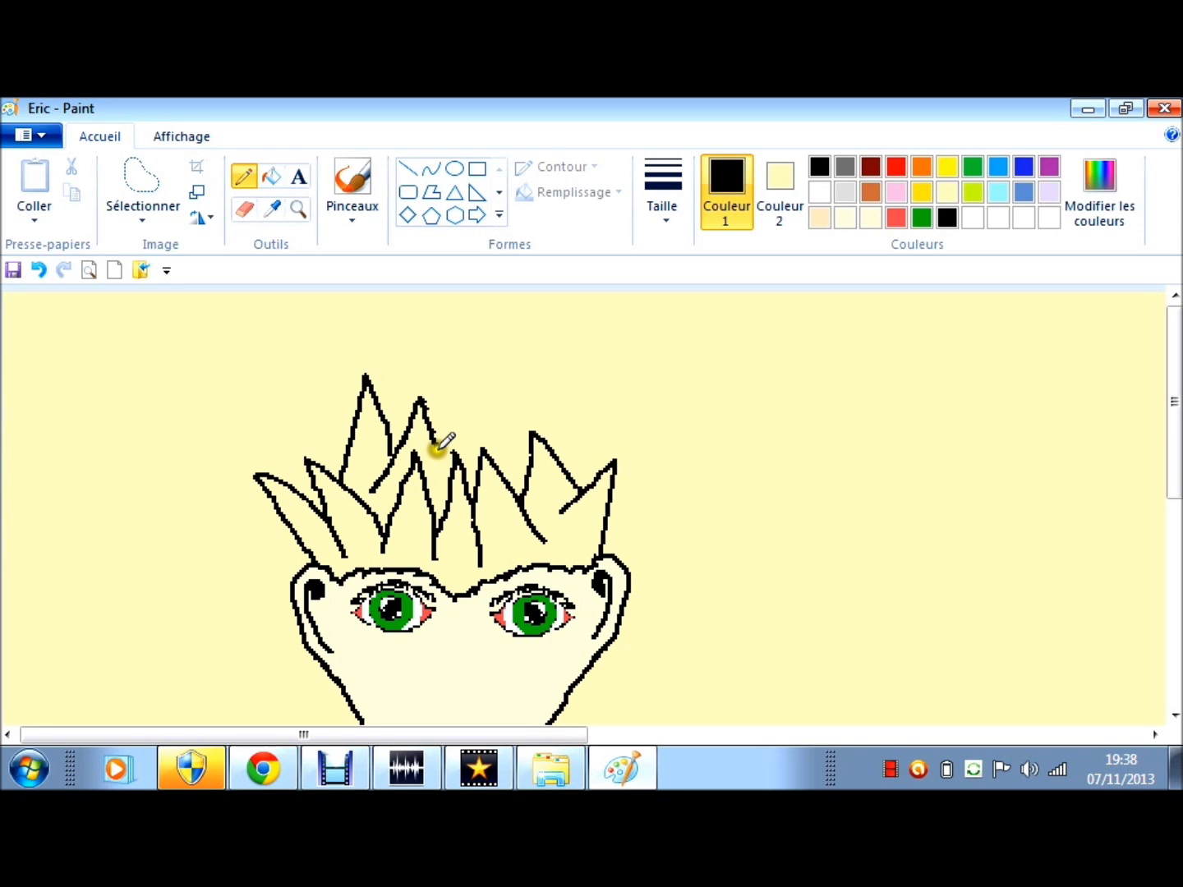
left_click_drag(444, 440, 441, 450)
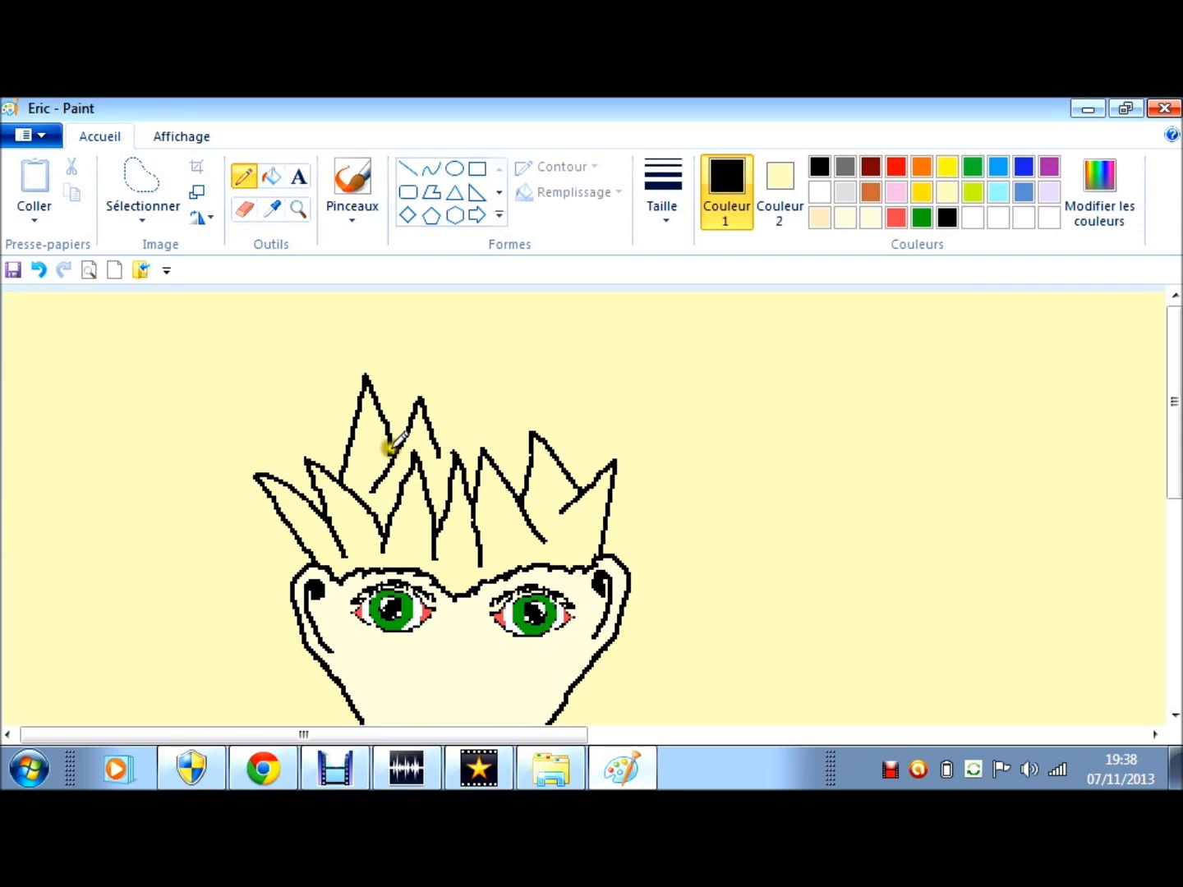
left_click_drag(444, 453, 492, 446)
left_click_drag(566, 462, 497, 447)
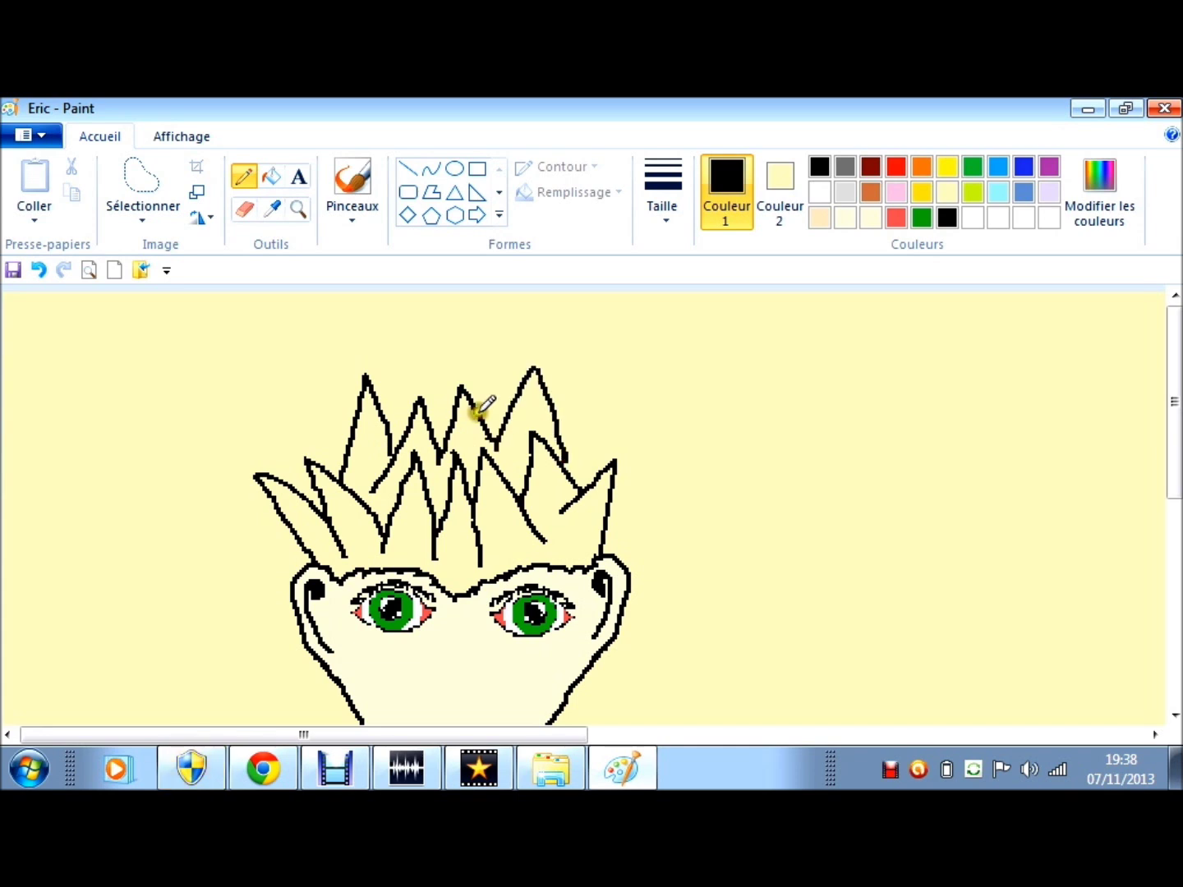
Step: Draw smaller black hair spikes behind the tall row and add more spikes along the right and left sides of the hair
left_click_drag(473, 415, 491, 376)
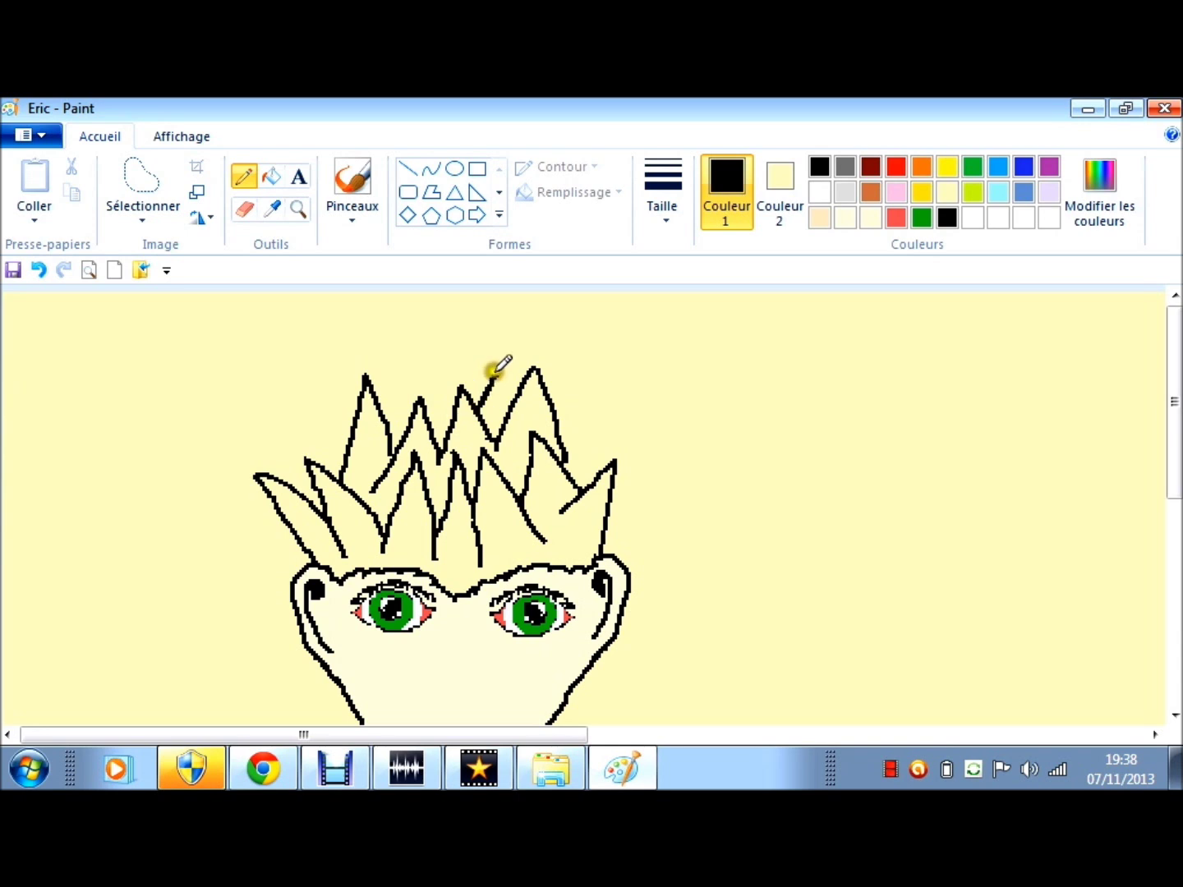
mouse_move(492, 370)
left_mouse_down()
mouse_move(423, 406)
mouse_move(403, 385)
left_mouse_up()
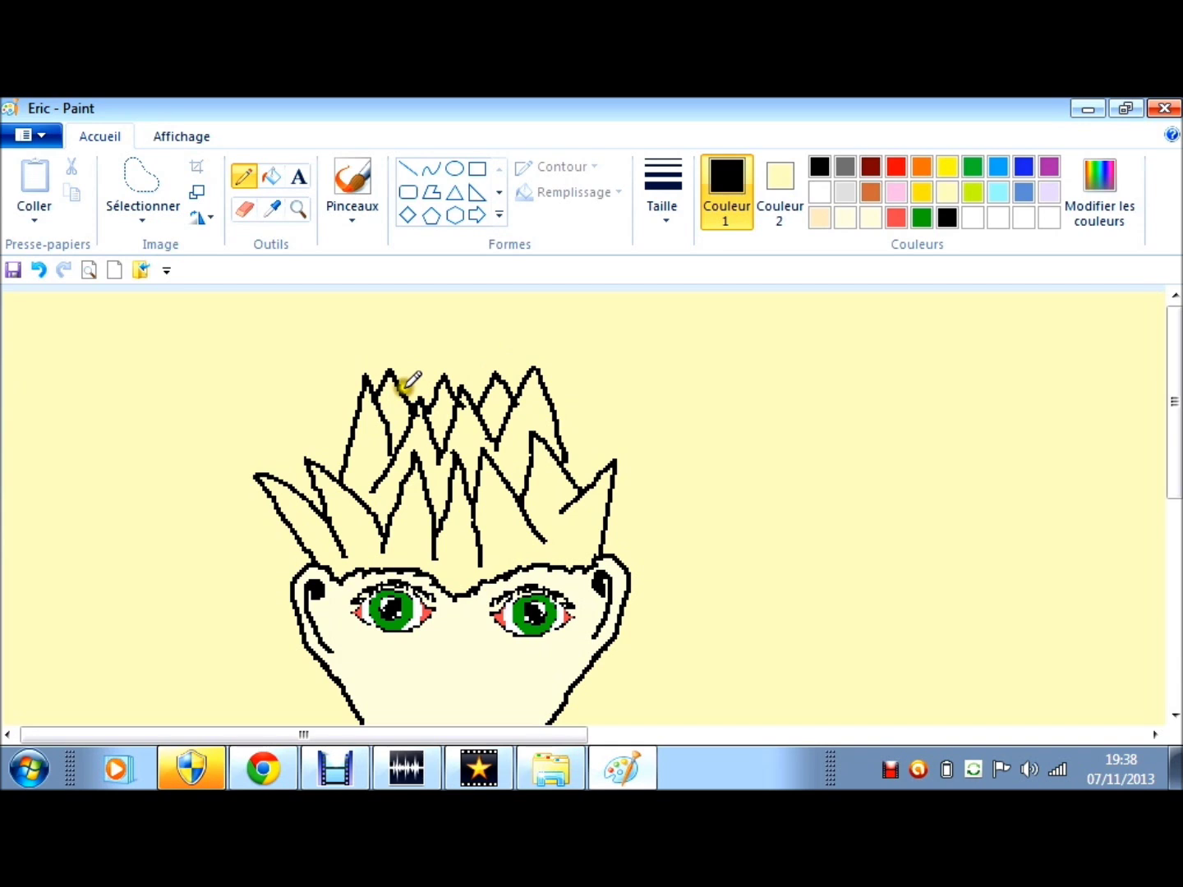
mouse_move(401, 388)
left_mouse_down()
mouse_move(411, 372)
mouse_move(529, 373)
left_mouse_up()
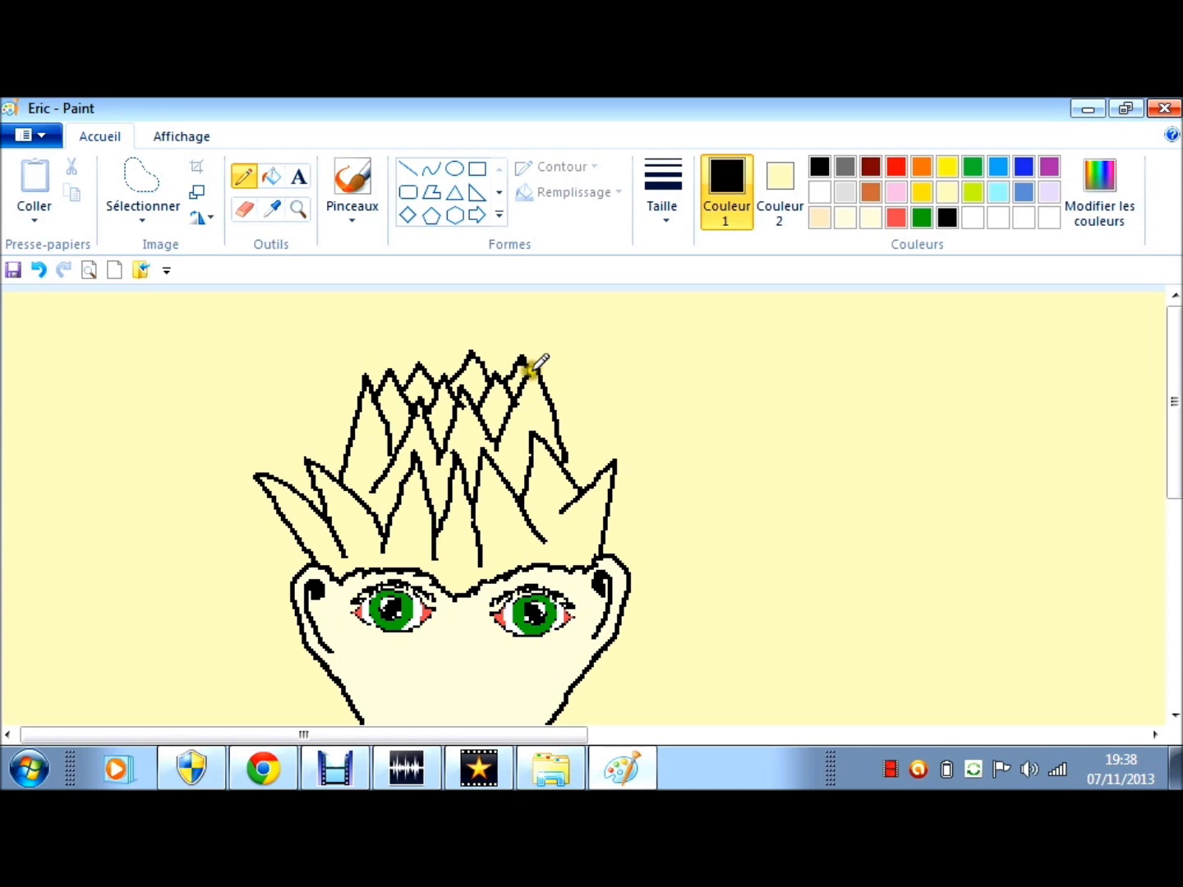
left_click_drag(564, 415, 615, 462)
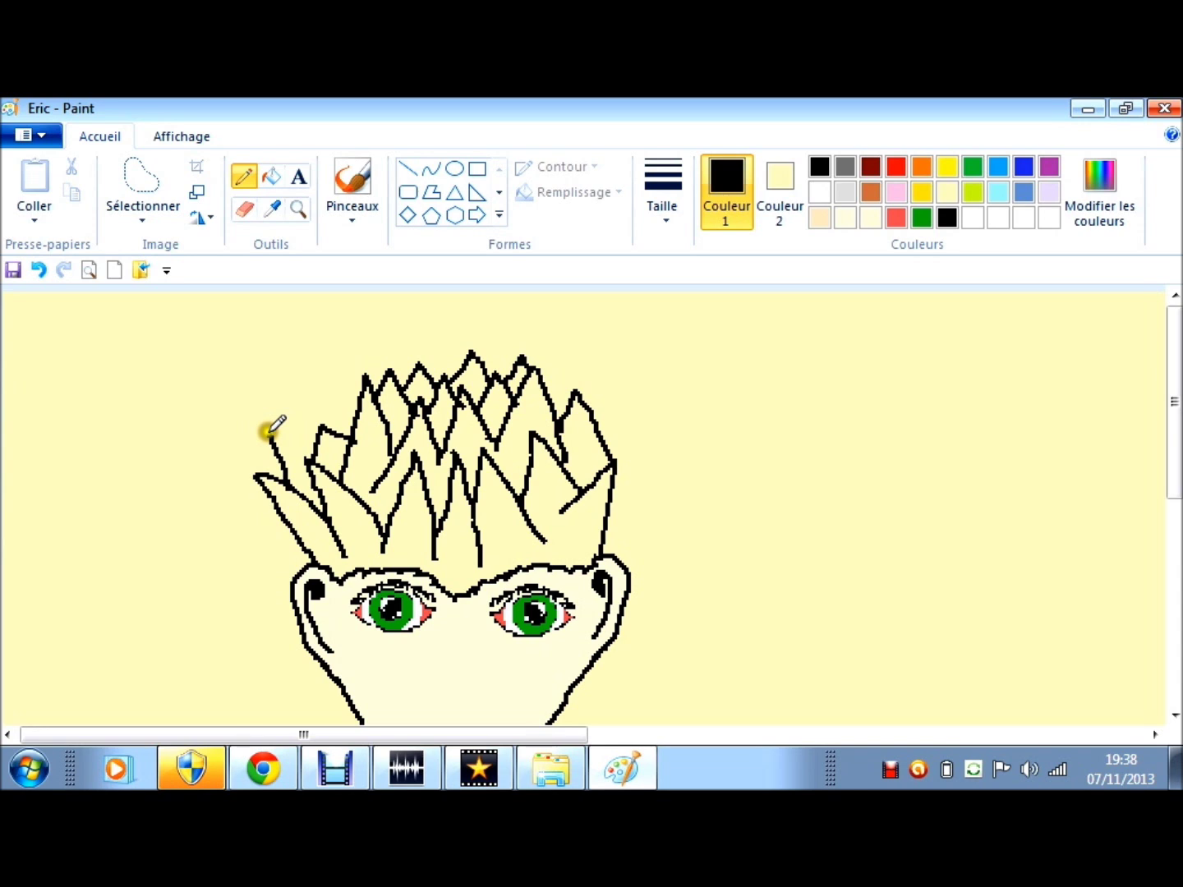
left_click_drag(271, 433, 295, 436)
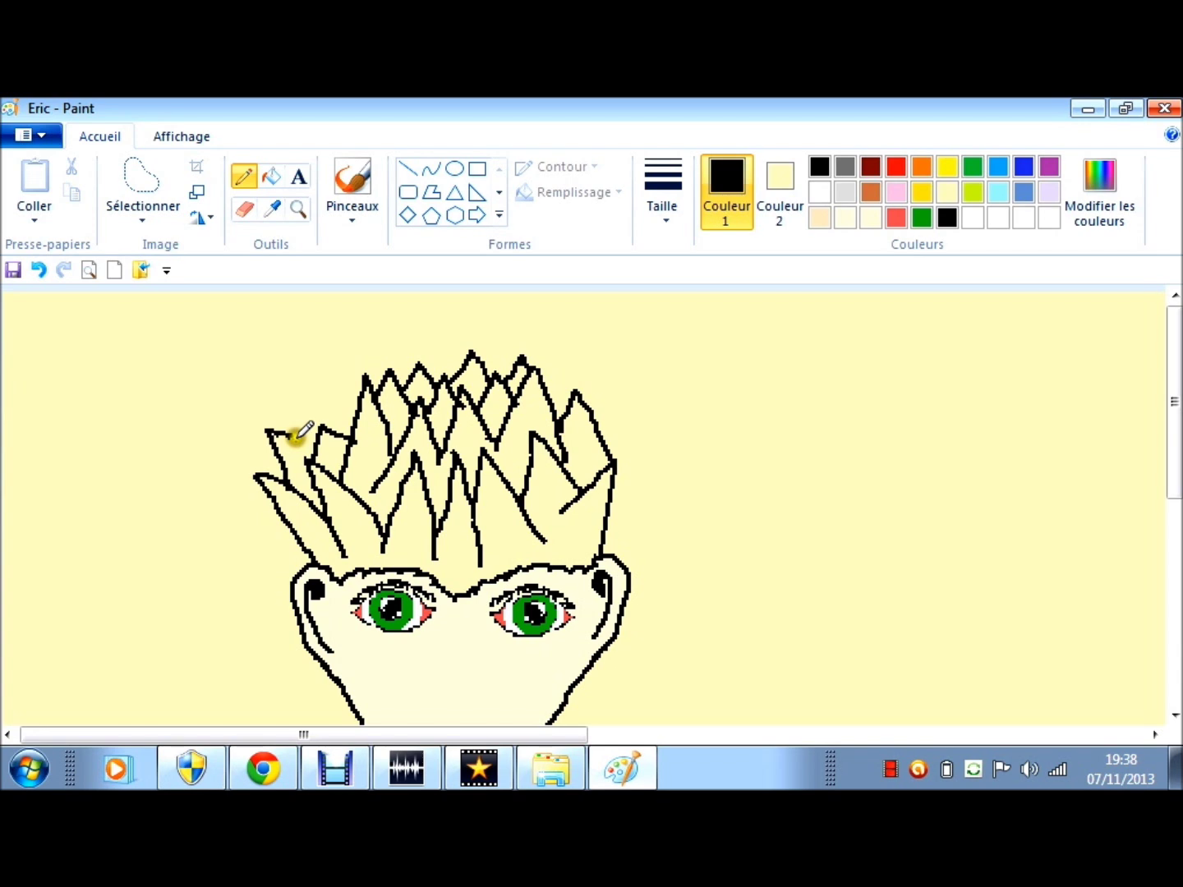
left_click_drag(327, 428, 353, 408)
Step: Fill all the hair spikes above the hairline with solid black, including the side spikes
left_click(271, 175)
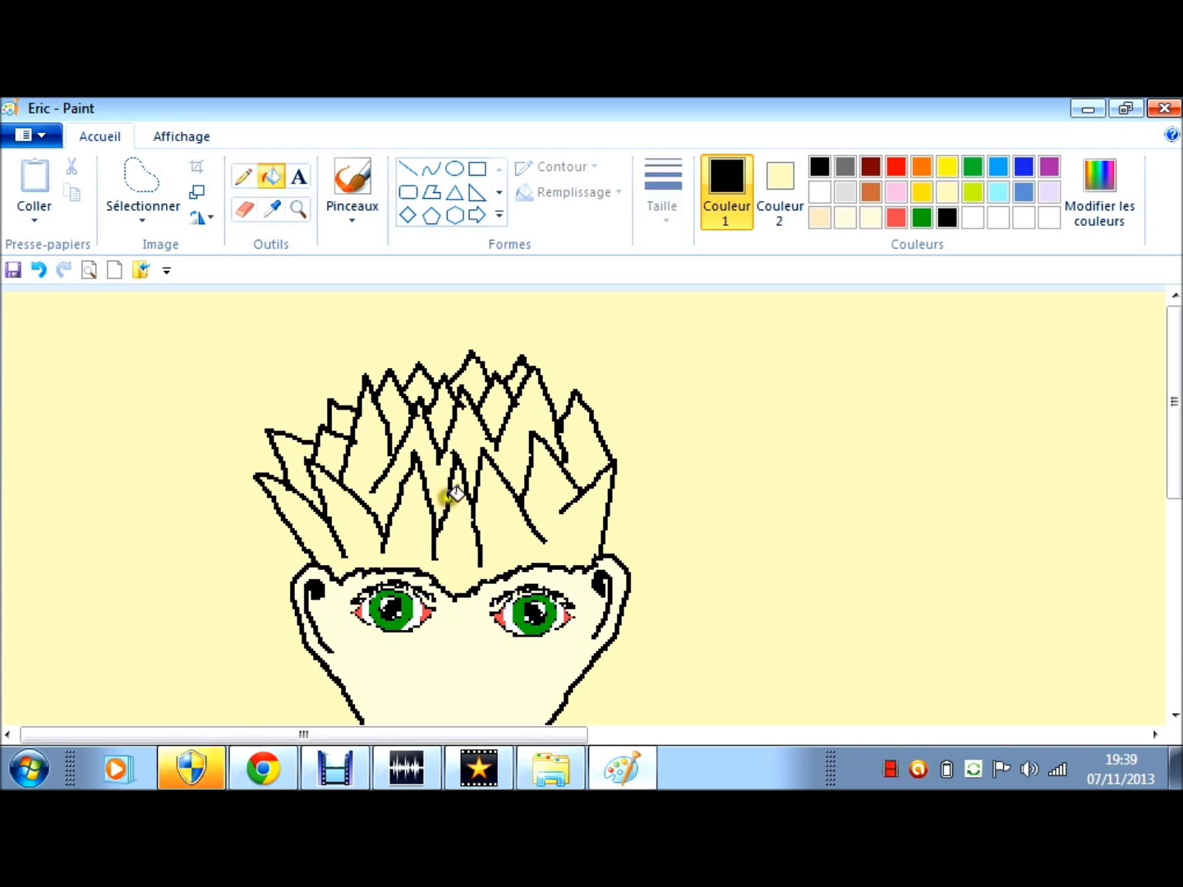
left_click(464, 535)
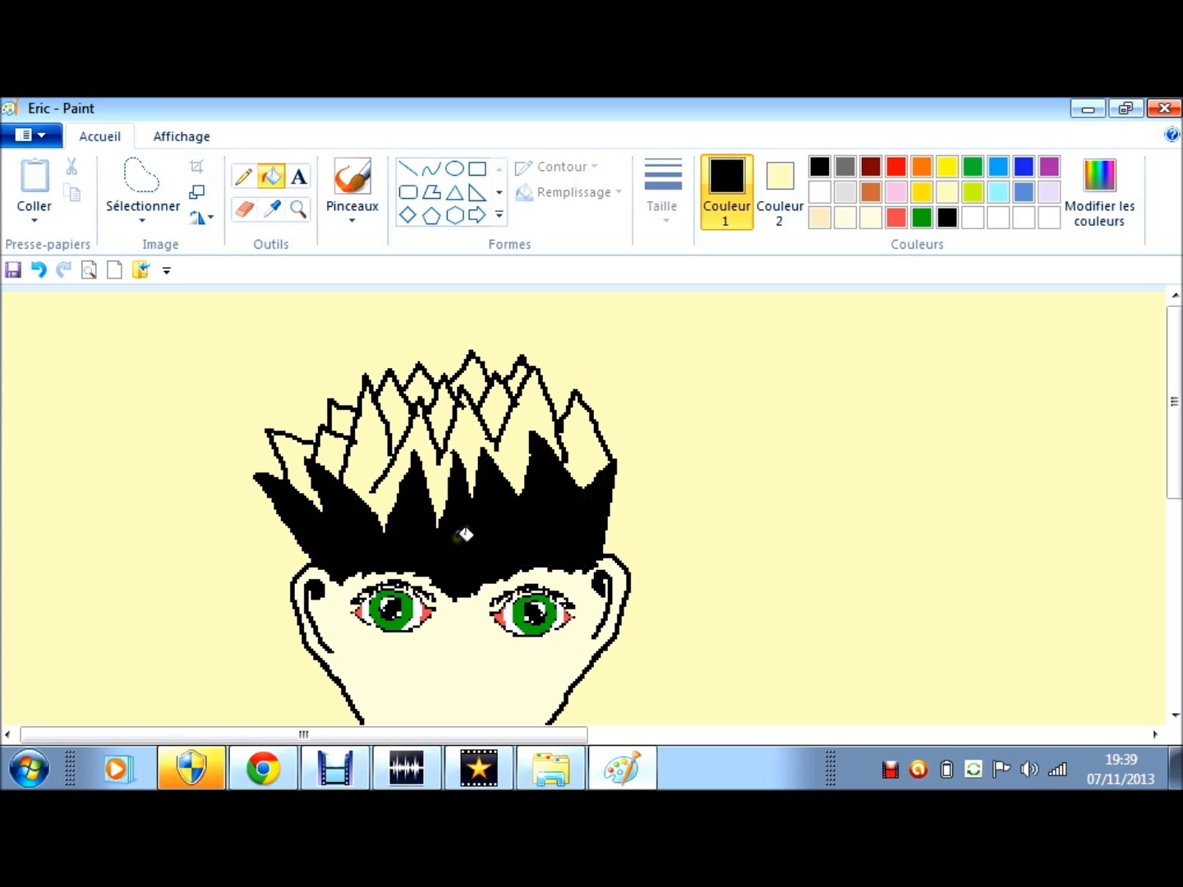
left_click(451, 460)
left_click(439, 407)
left_click(502, 403)
left_click(584, 443)
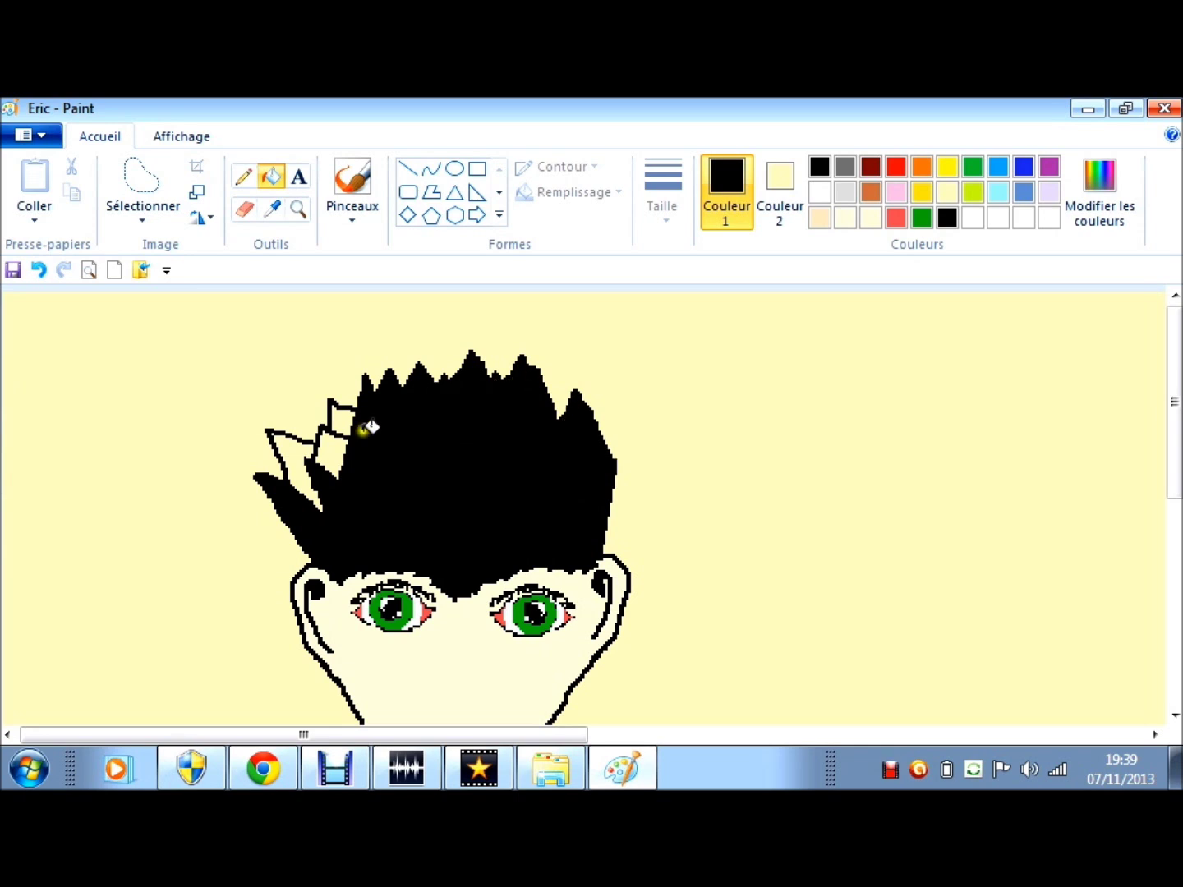
left_click(353, 415)
left_click(324, 435)
left_click(291, 429)
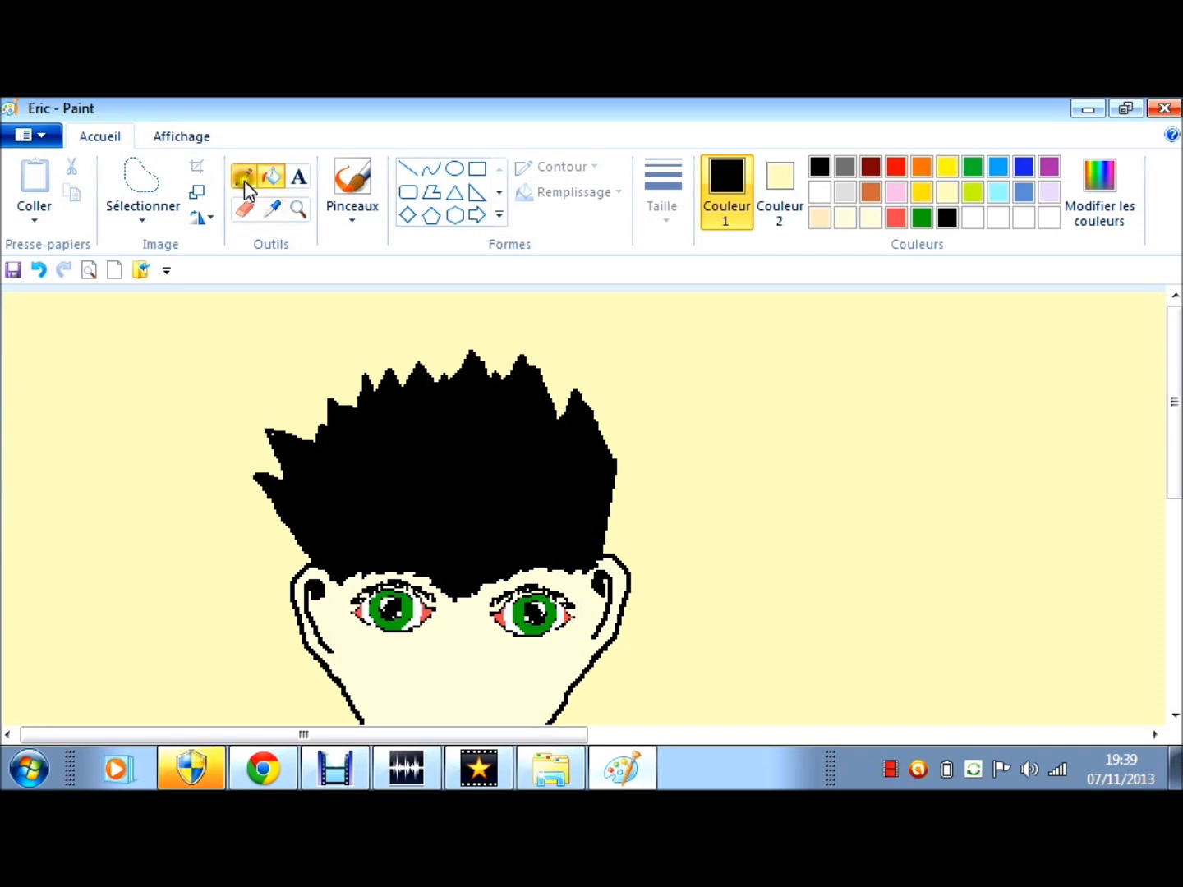
Step: Draw the curved black nostril outline with the Pencil in the middle of the face, below the eyes
left_click(136, 134)
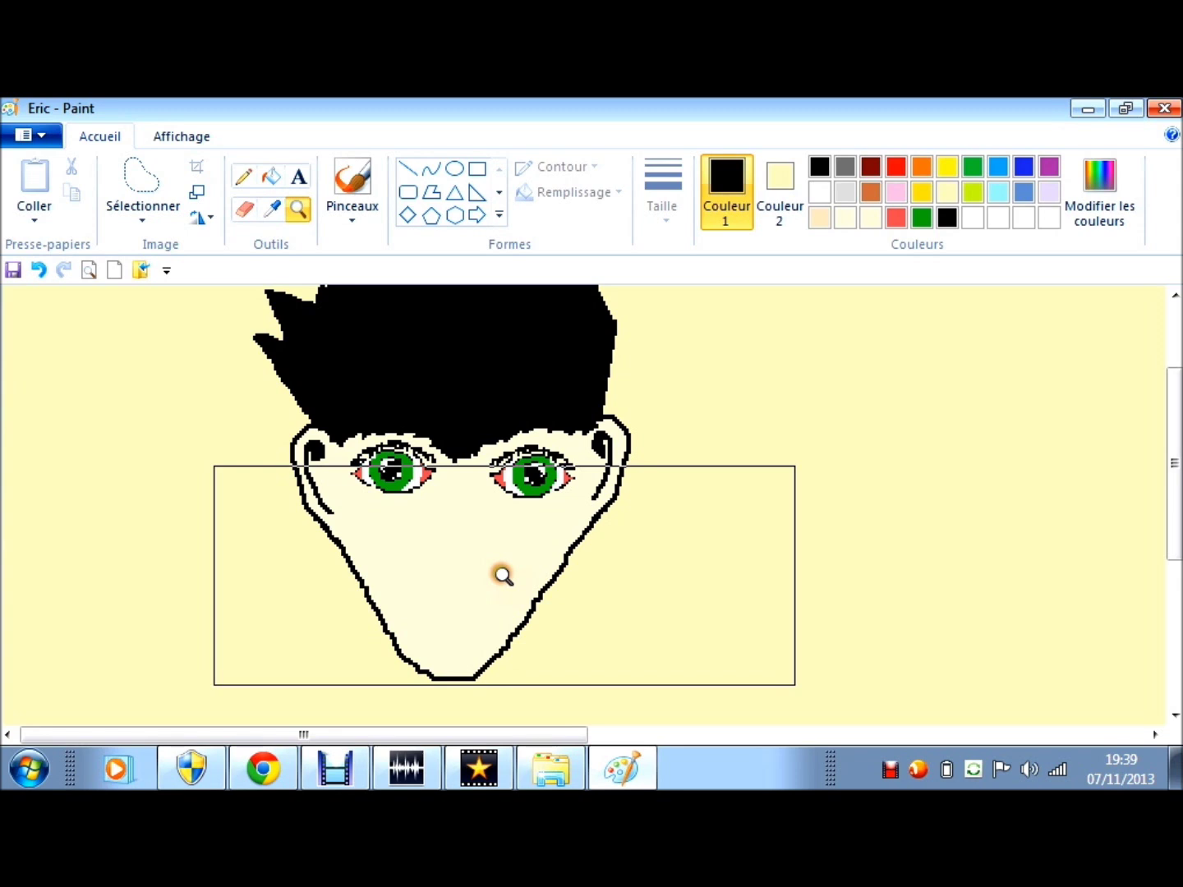
left_click(503, 574)
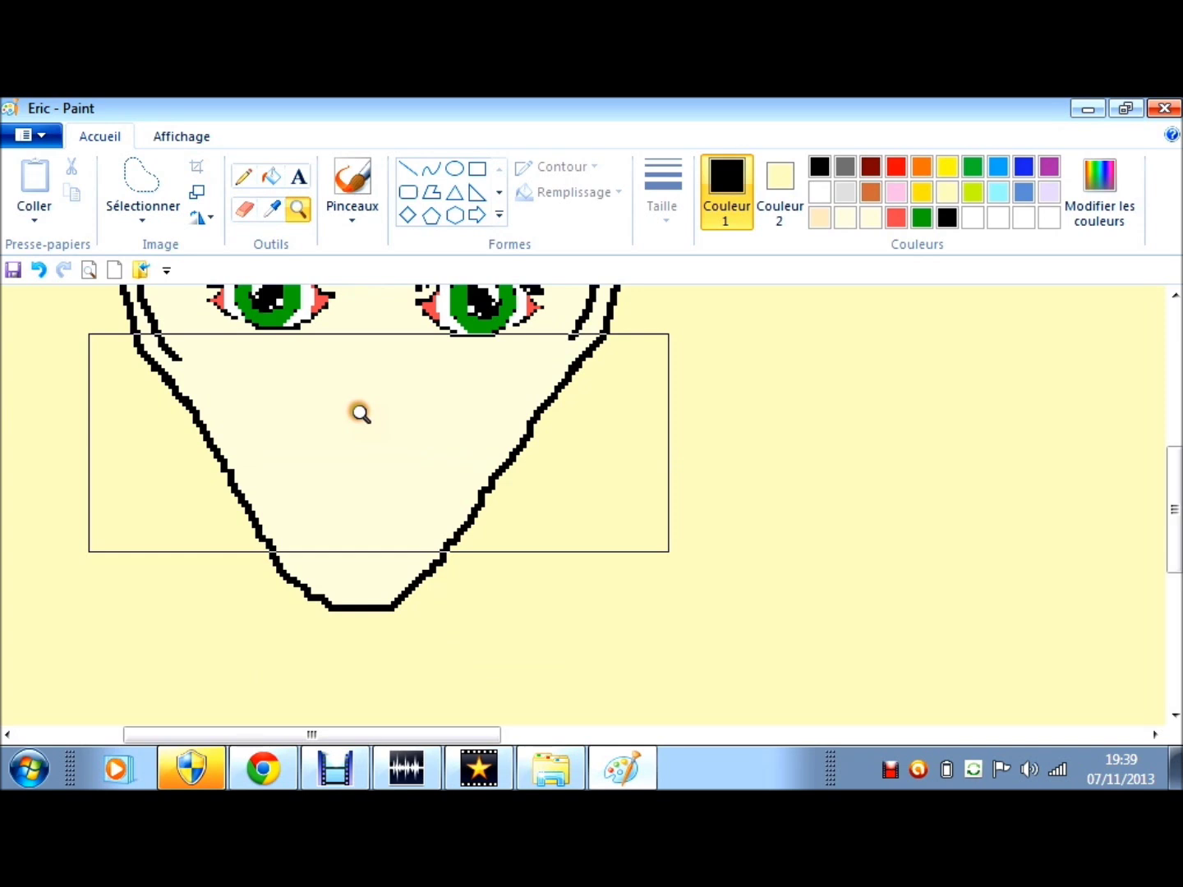
left_click(362, 413)
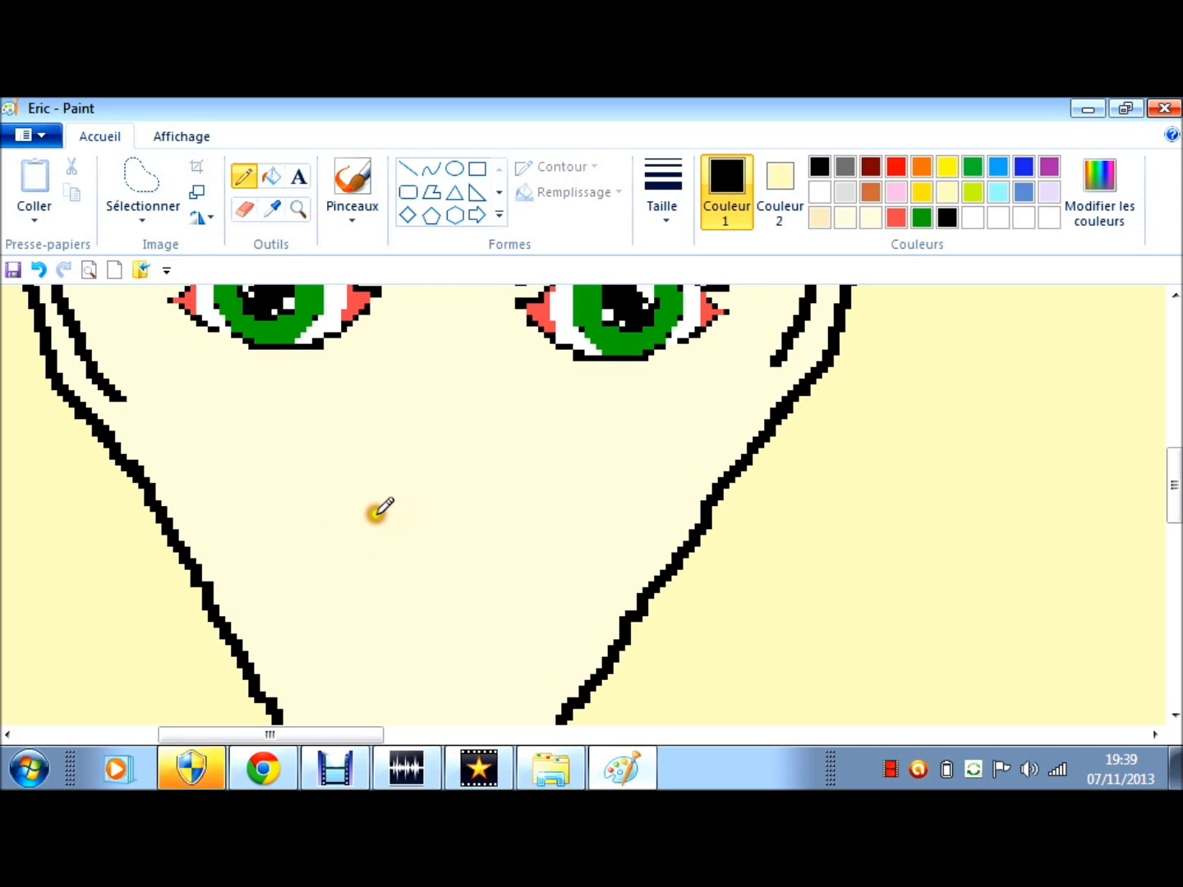
left_click(379, 523)
key("ctrl+z")
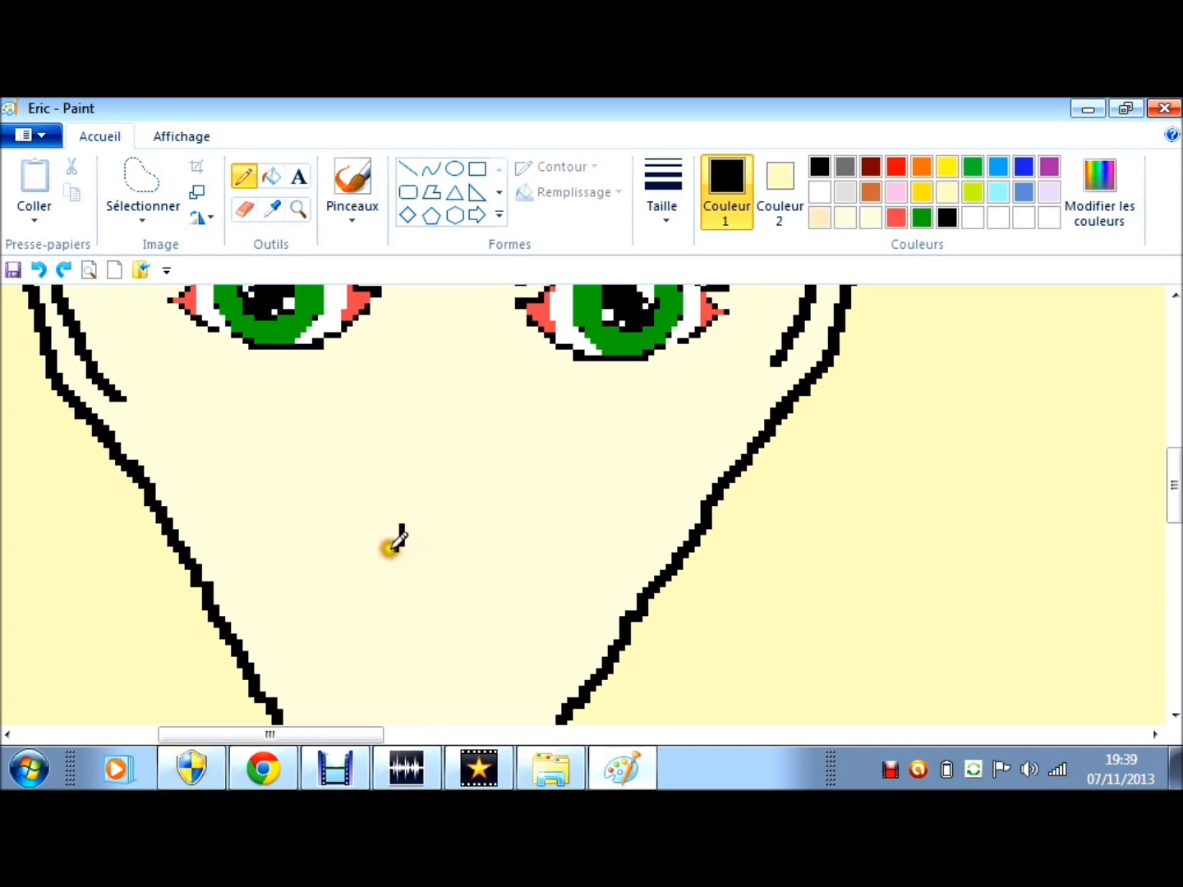
mouse_move(392, 549)
left_mouse_down()
mouse_move(449, 528)
mouse_move(496, 538)
left_mouse_up()
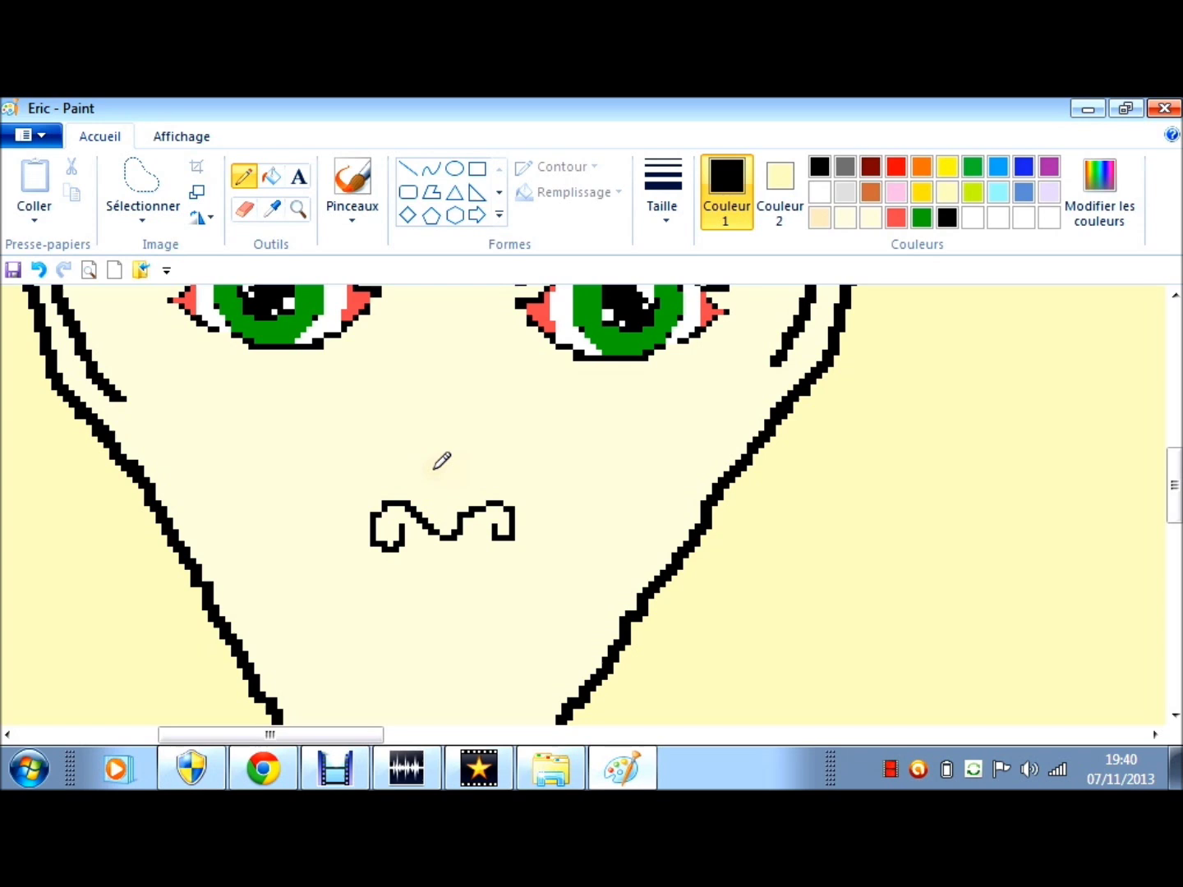
Step: Sample the skin colour and darken it to an orange custom colour with red 255, green 149, blue 91
left_click(272, 208)
left_click(942, 322)
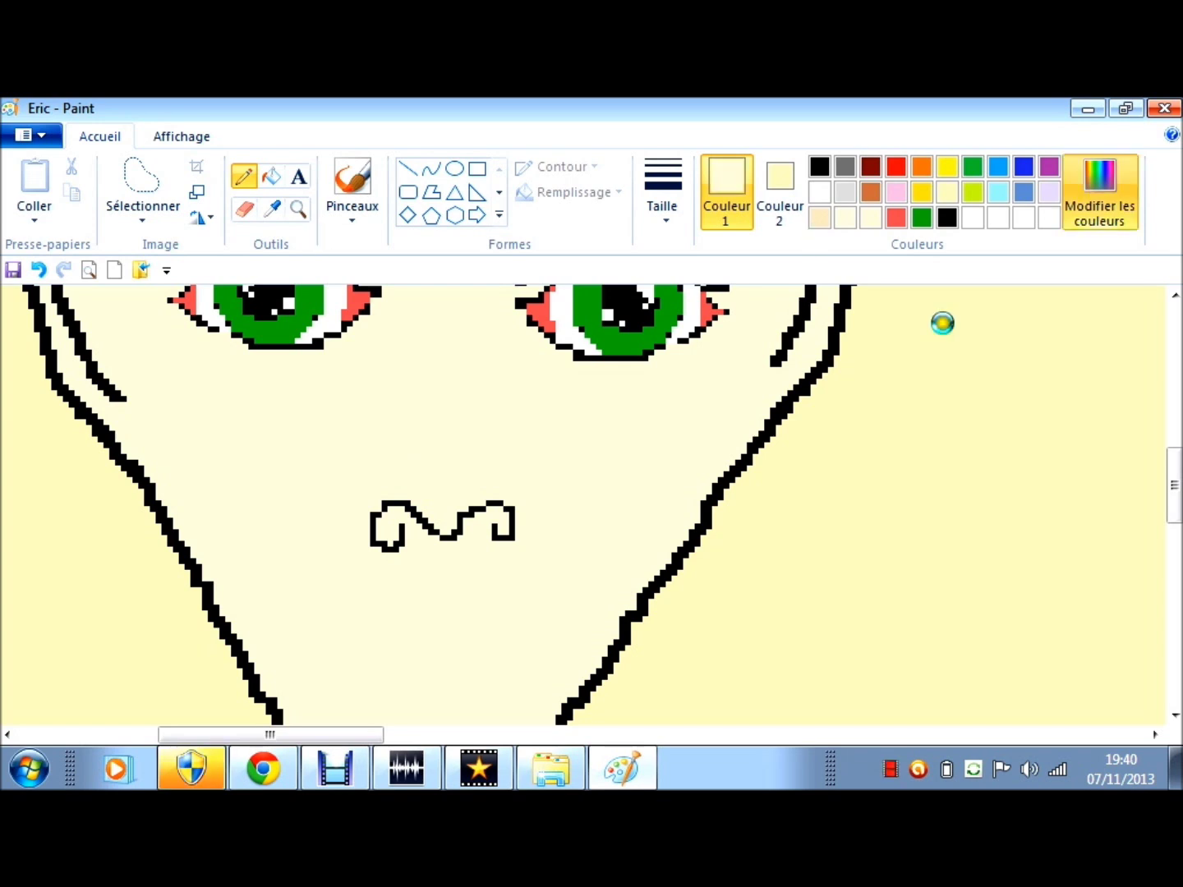
left_click(1098, 193)
left_click(835, 296)
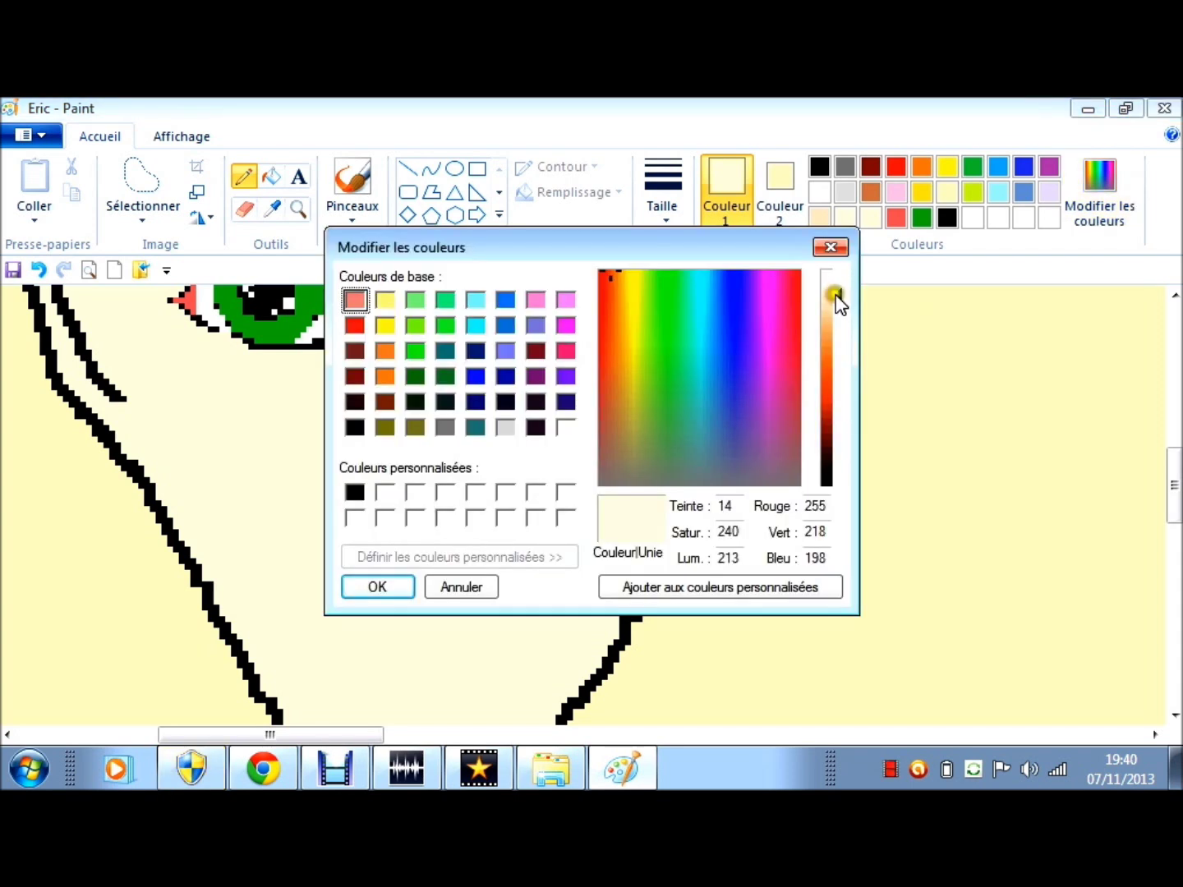
left_click_drag(835, 297, 835, 352)
left_click(661, 558)
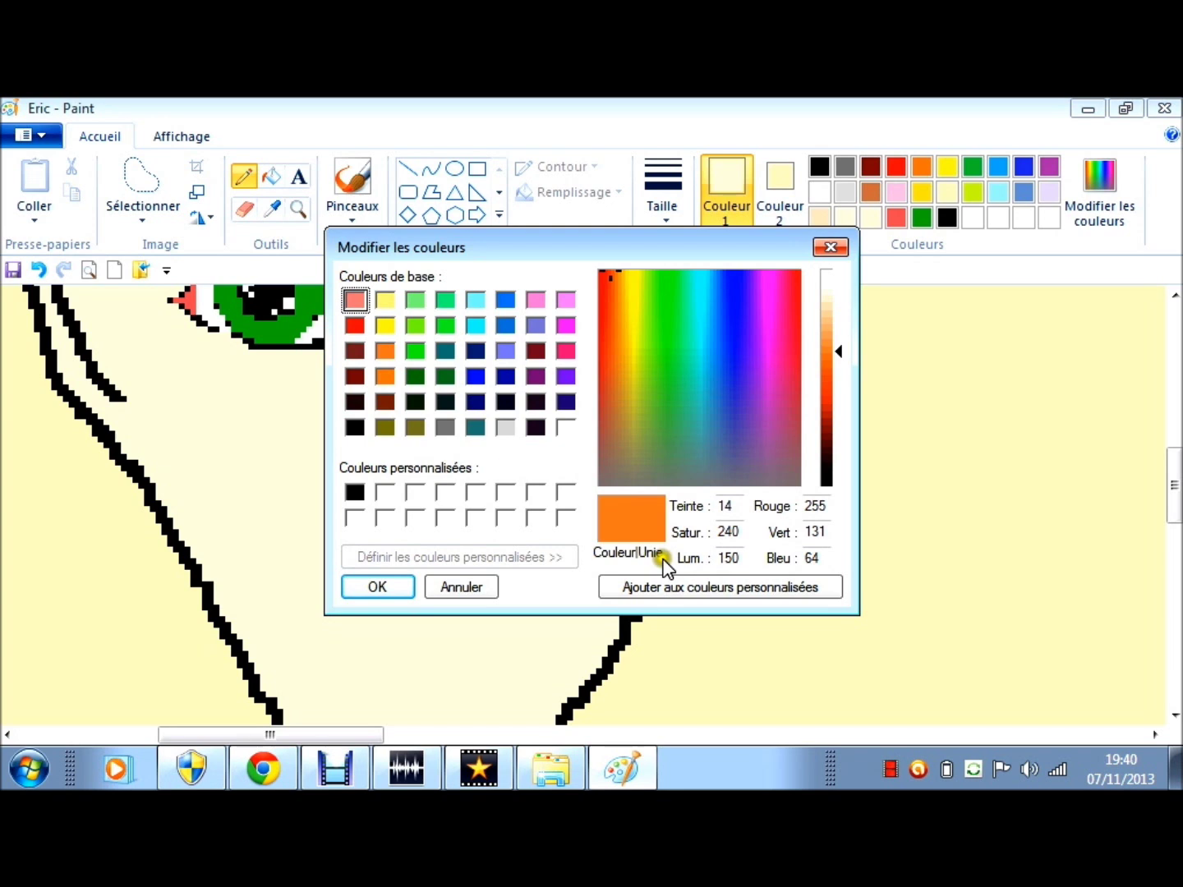
left_click(625, 586)
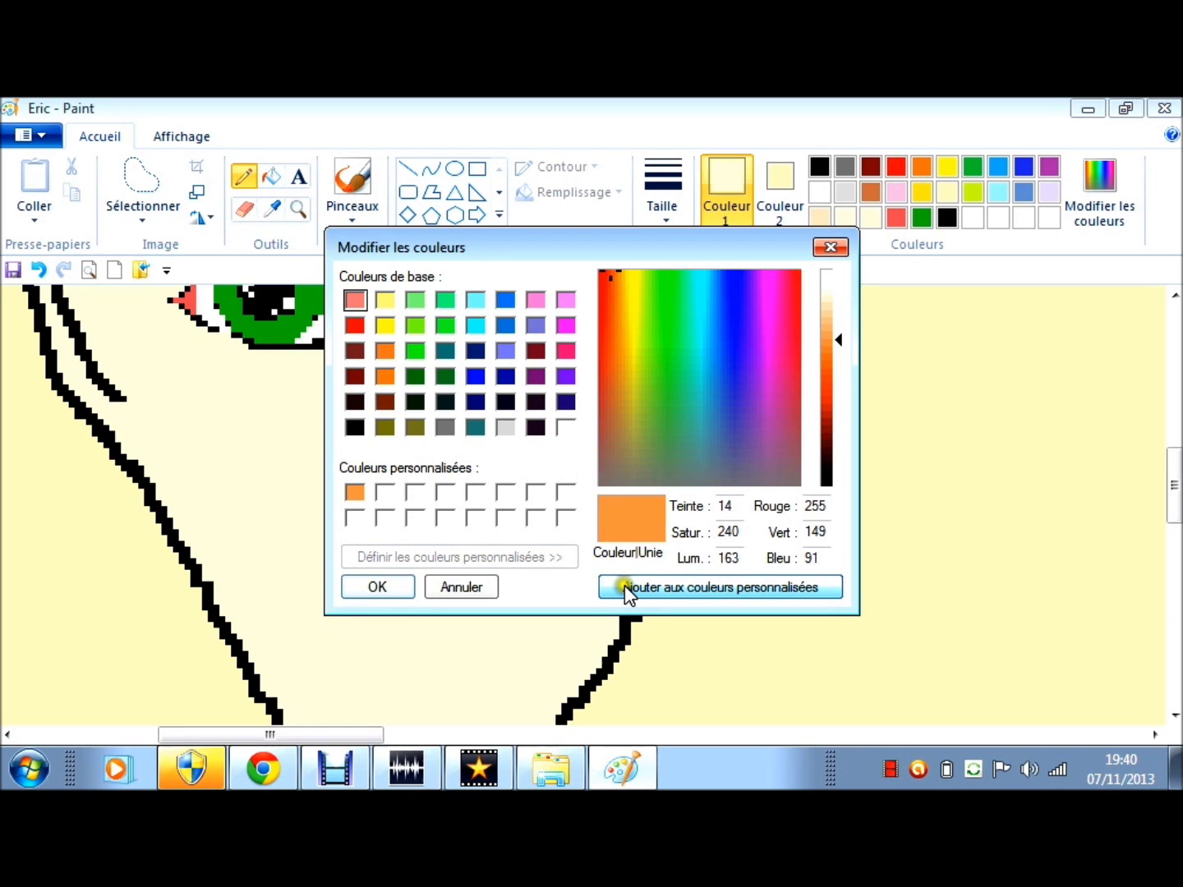
key("Return")
Step: Close the underside of both nostrils with orange lines and fill the two nostrils with orange
left_click_drag(406, 543, 491, 538)
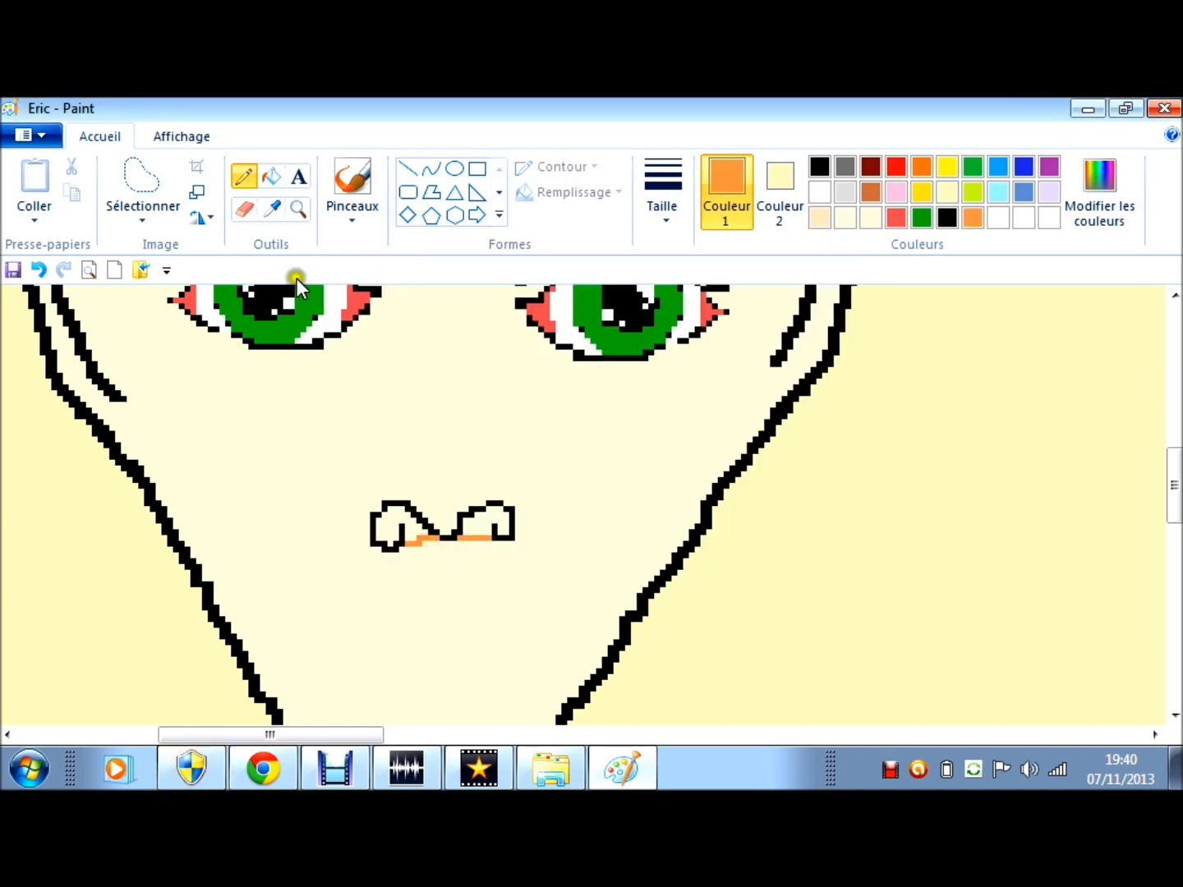
left_click(271, 175)
left_click(388, 527)
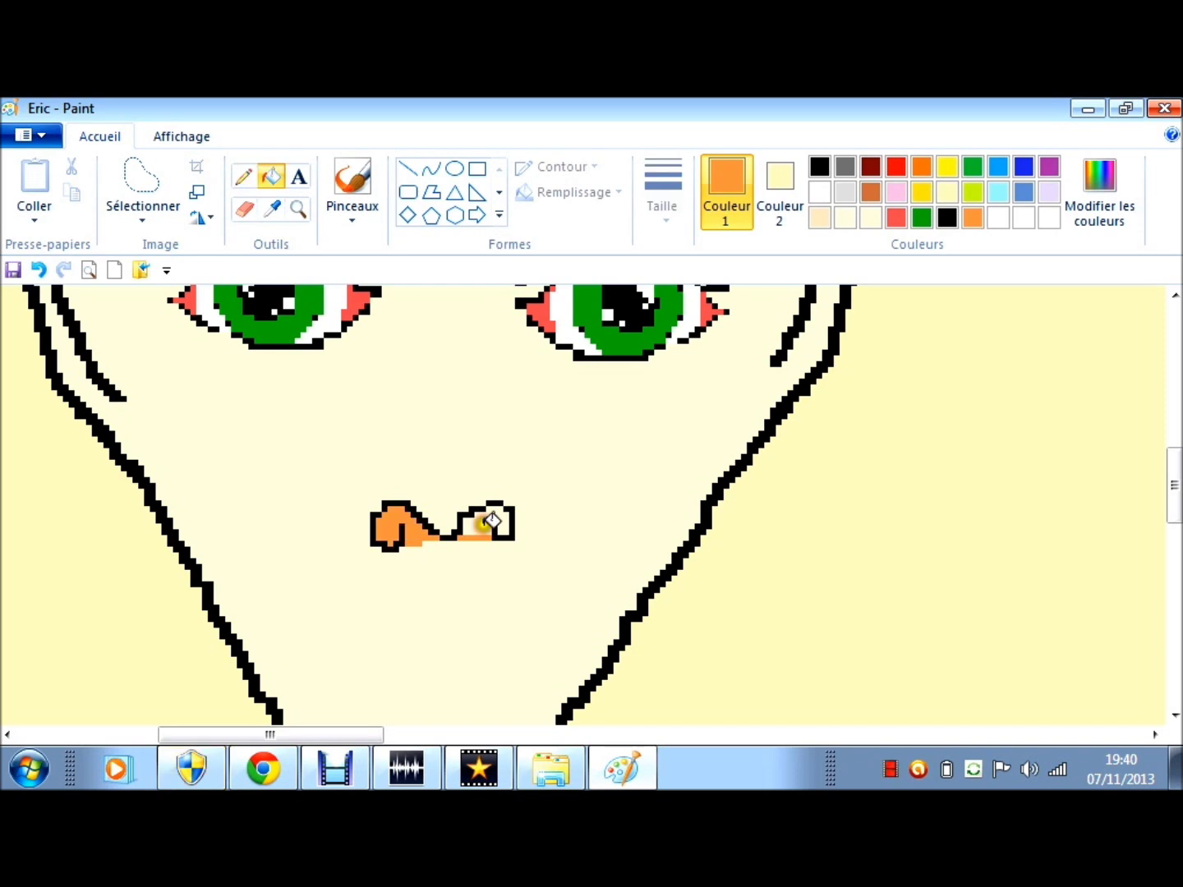
left_click(492, 521)
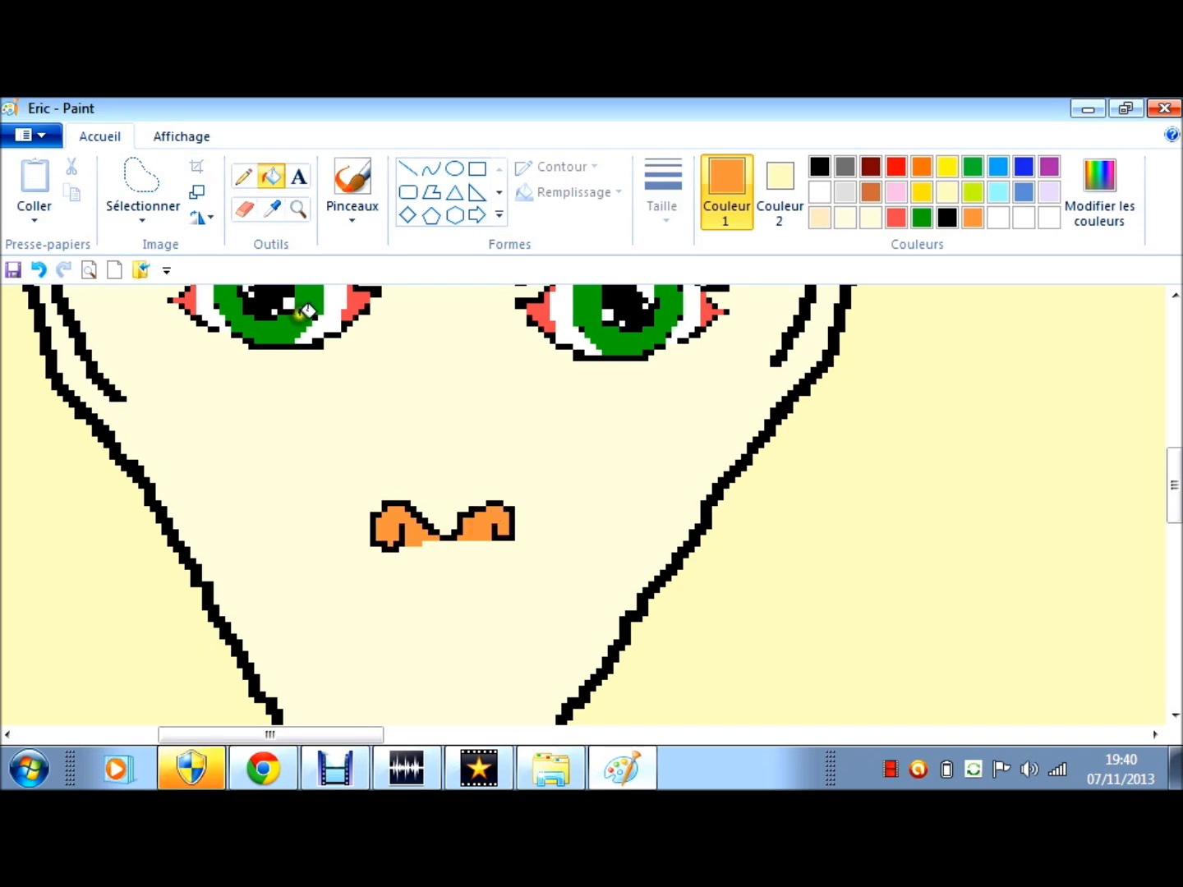
Step: Outline the nose in orange with the Pencil, running up both sides of the nostrils and joining in two humps above them
left_click(243, 176)
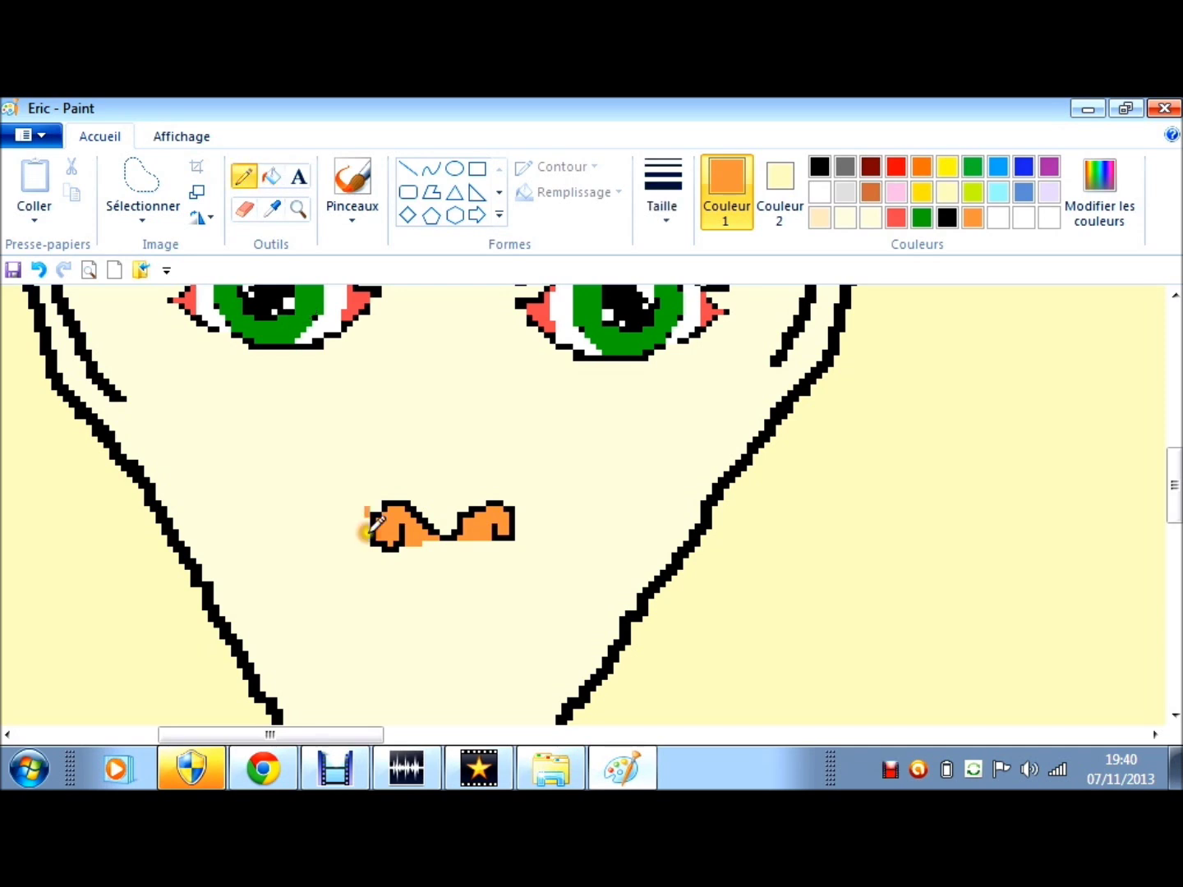
left_click_drag(367, 510, 367, 534)
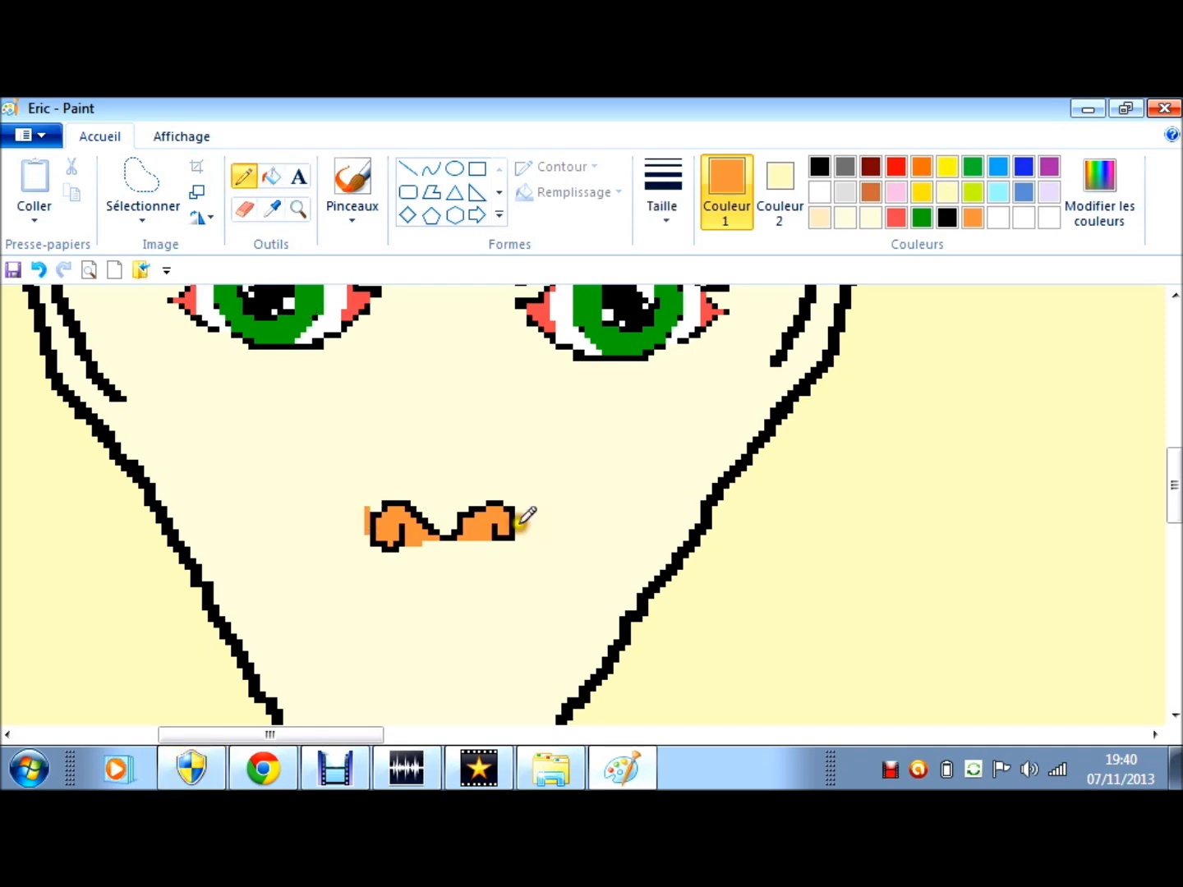
key("ctrl+z")
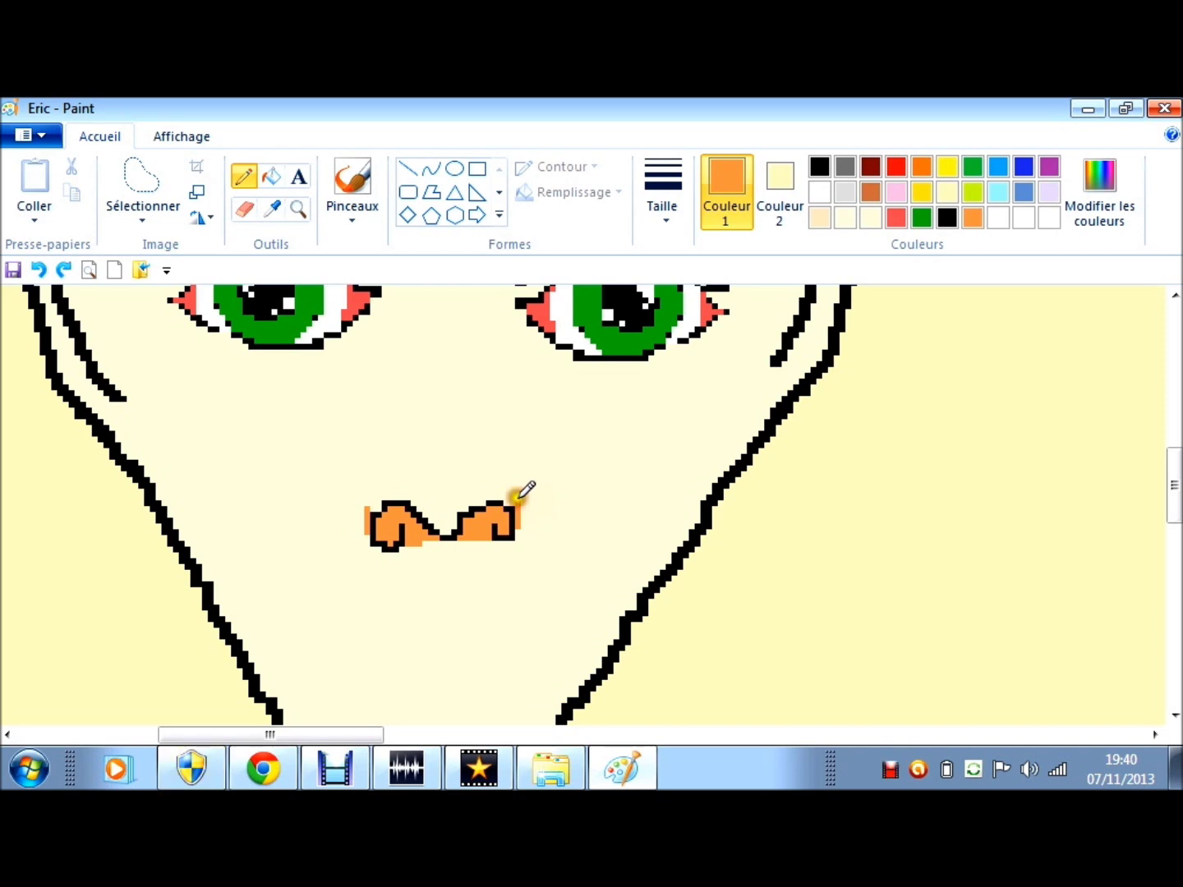
left_click_drag(518, 492, 489, 456)
left_click_drag(365, 505, 394, 465)
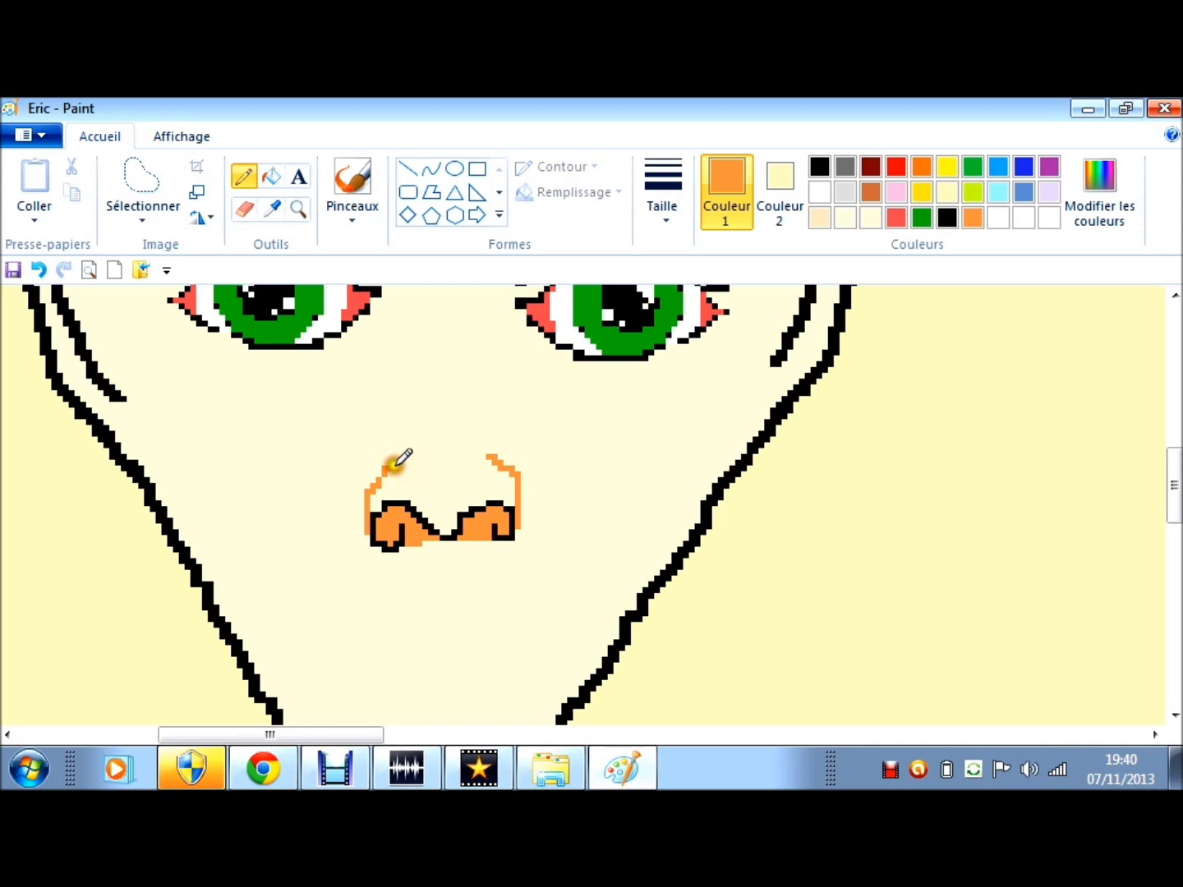
left_click_drag(395, 464, 428, 485)
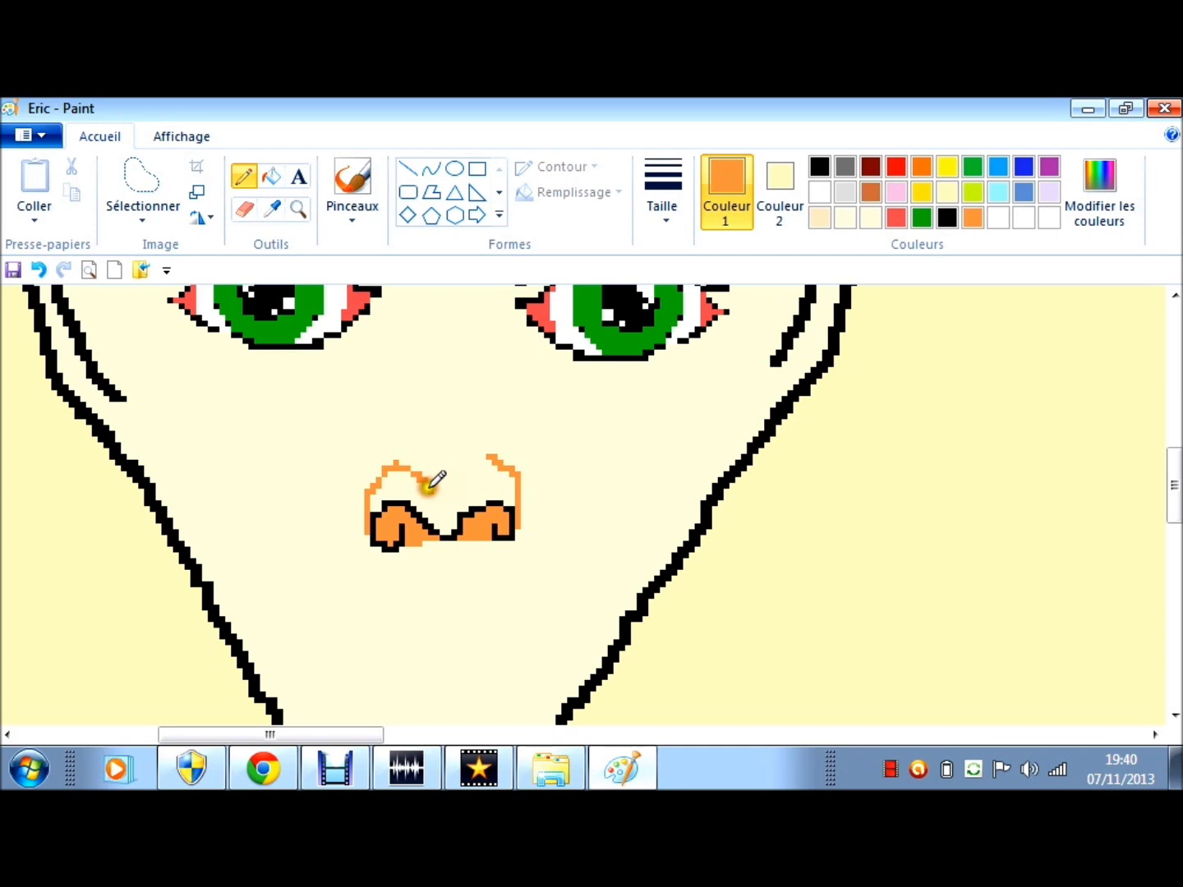
left_click_drag(428, 484, 488, 456)
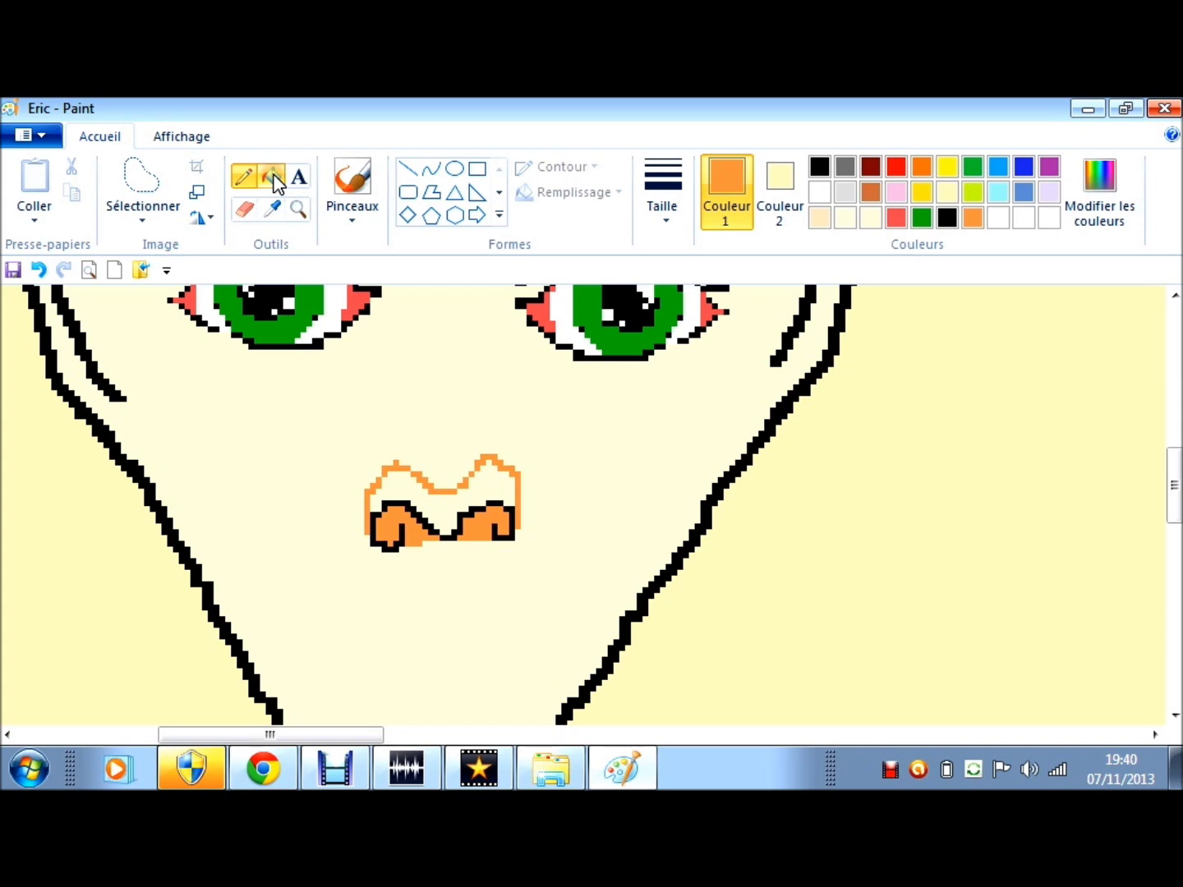
Step: Mix a lighter orange custom colour with red 255, green 180, blue 138 and fill the nose area and its outline with it
left_click(271, 176)
left_click(410, 492)
left_click(1098, 188)
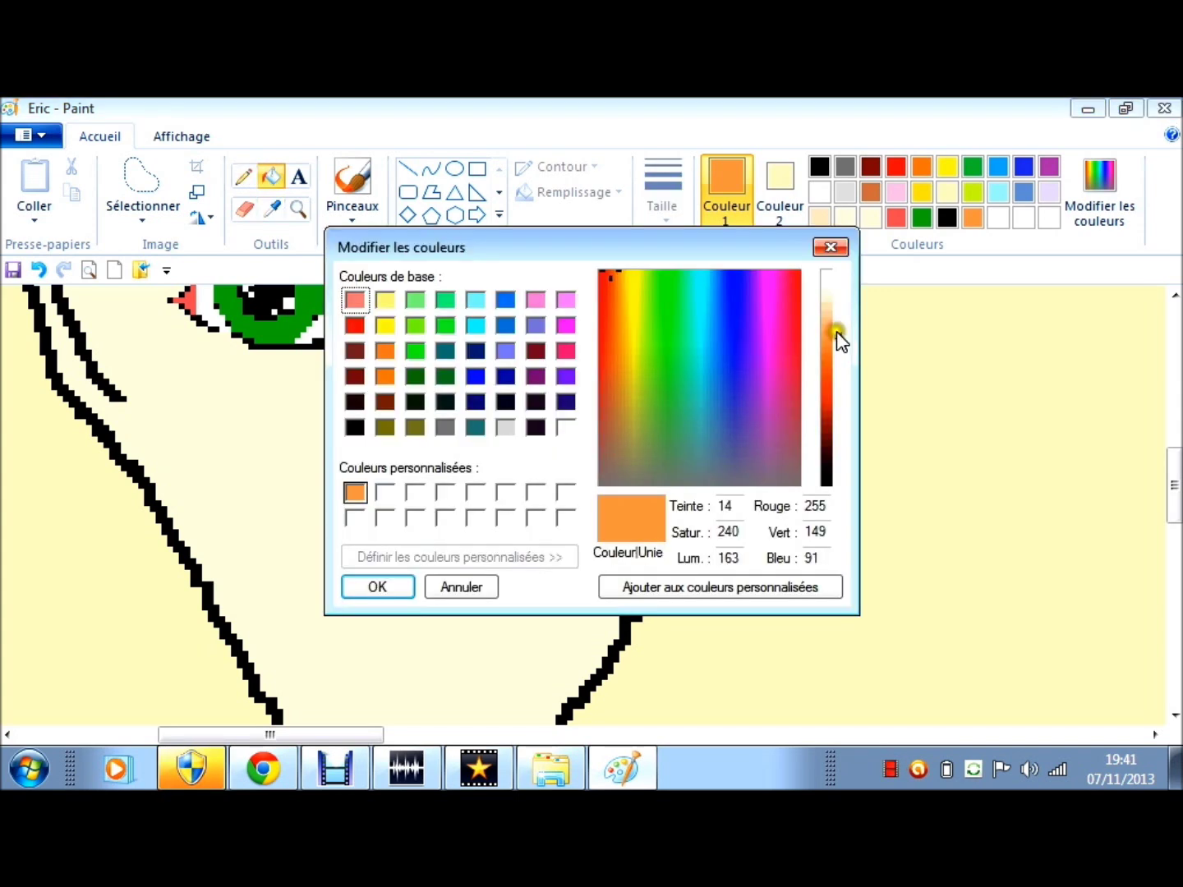
left_click(837, 330)
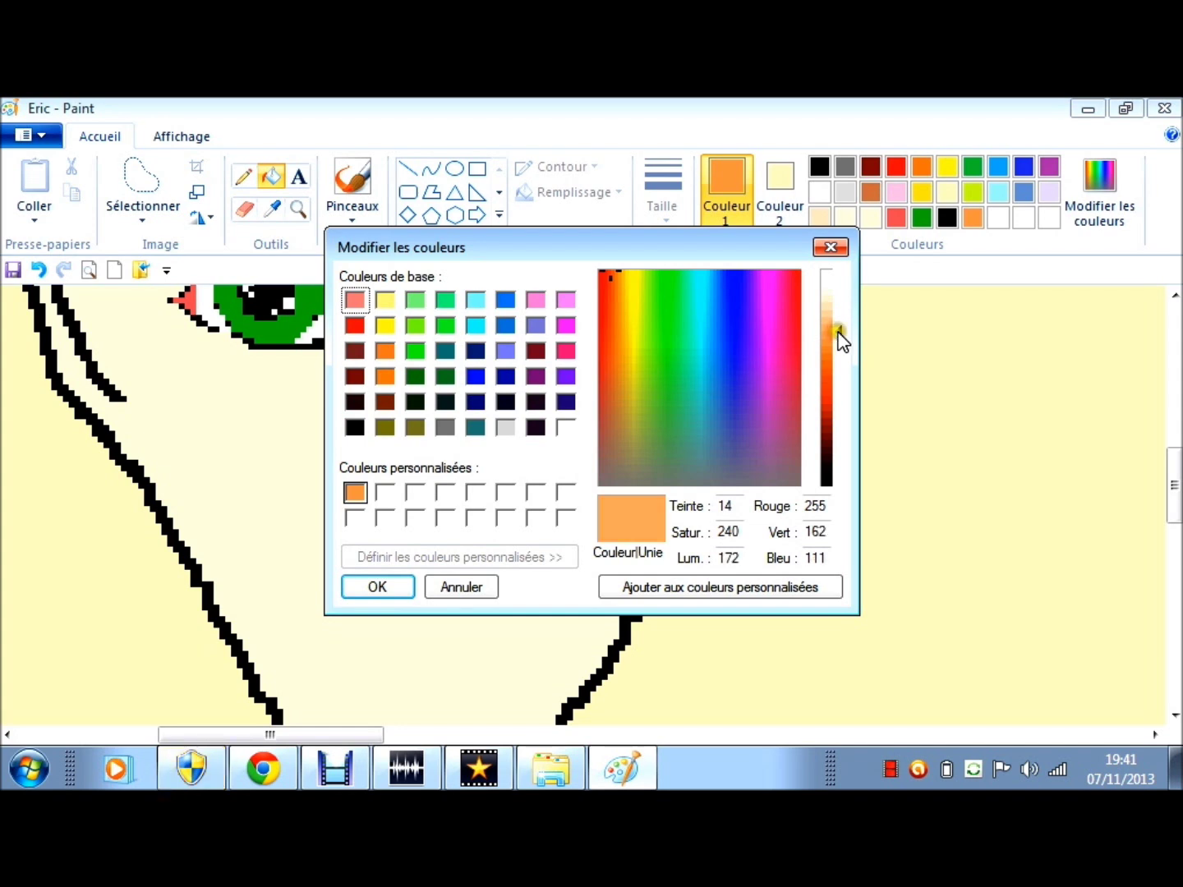
left_click(838, 319)
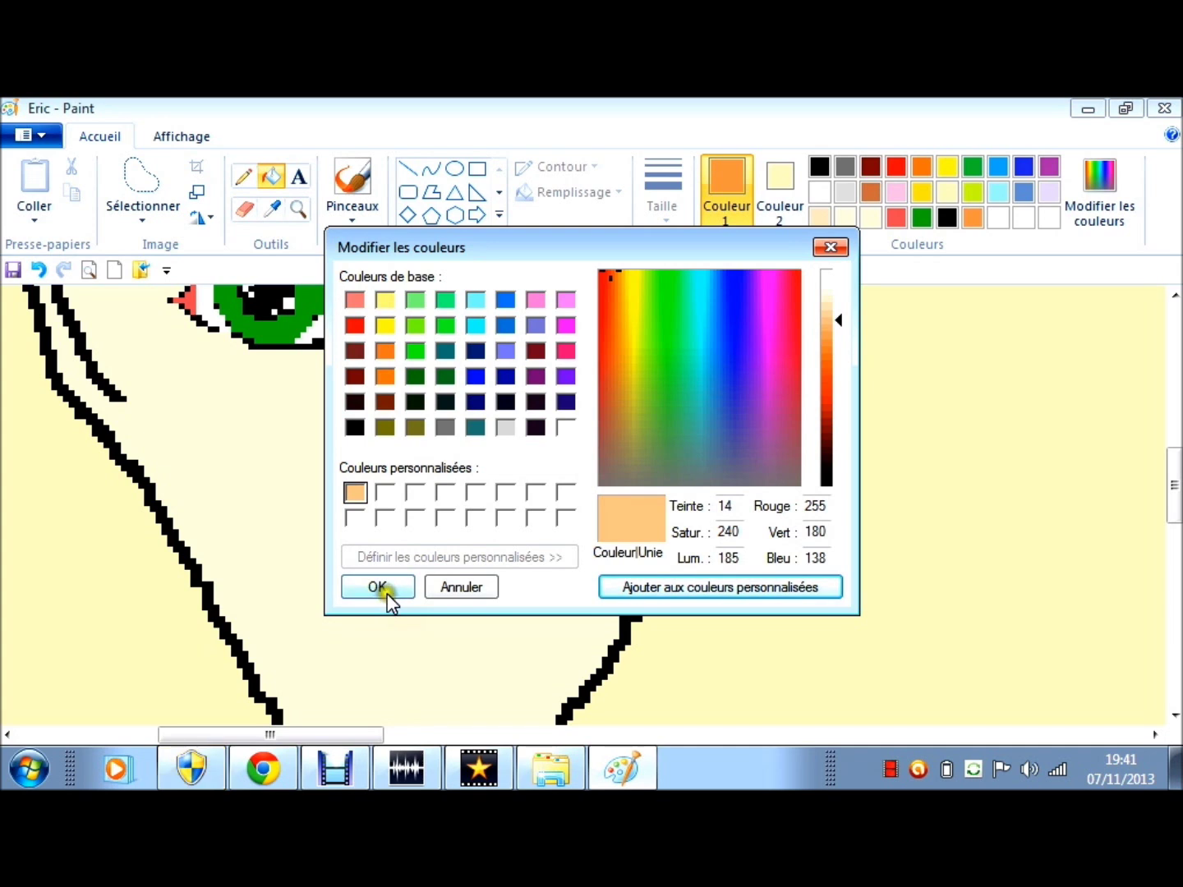
left_click(388, 597)
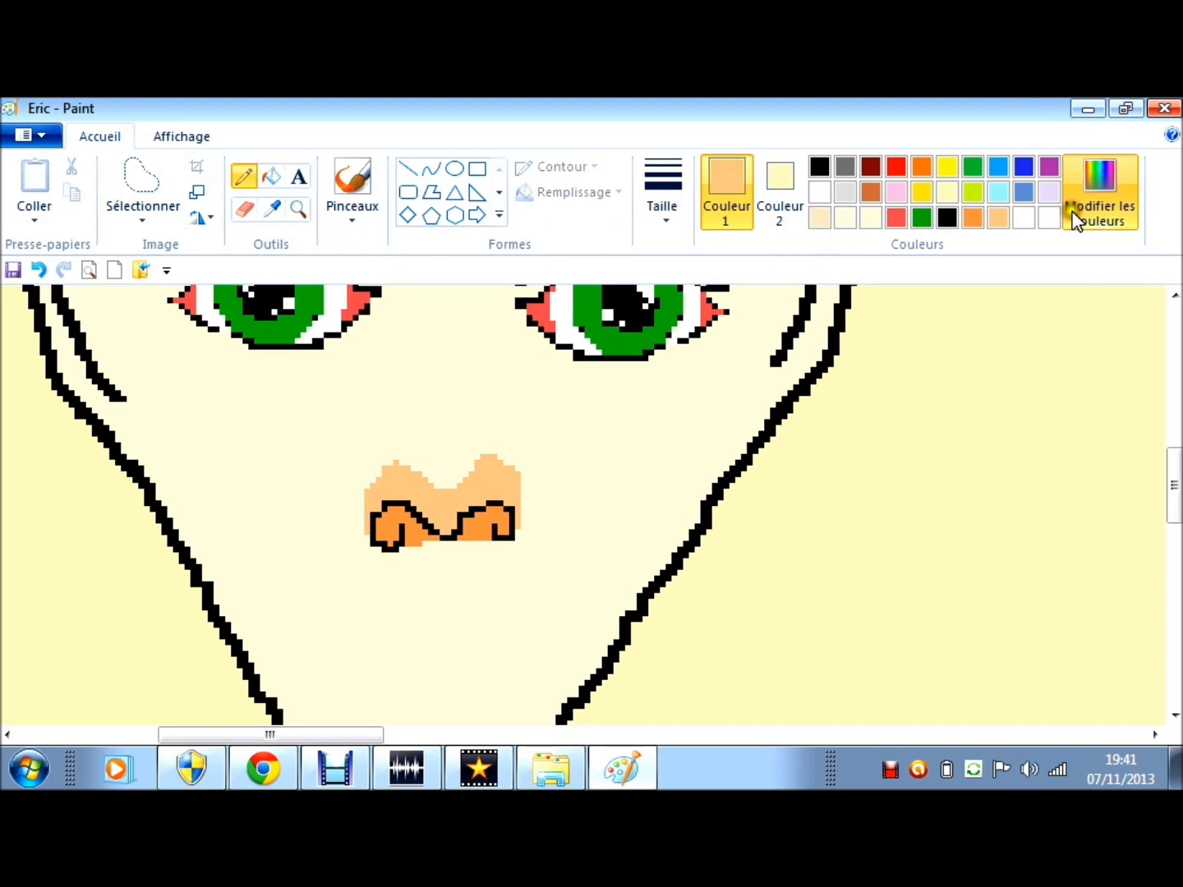
Step: Mix a paler peach shade and draw a straight vertical nose bridge line from the nose up towards the eyes
left_click(1075, 218)
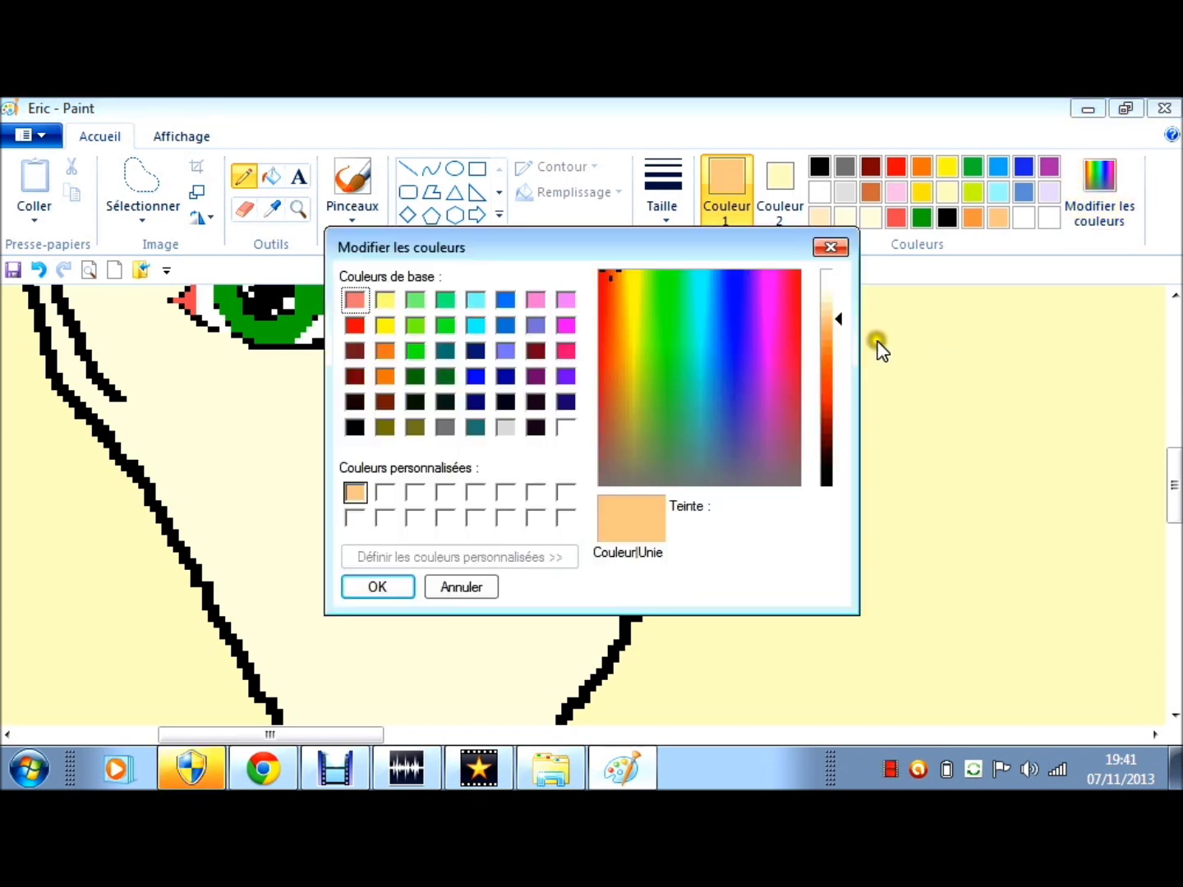
key("Return")
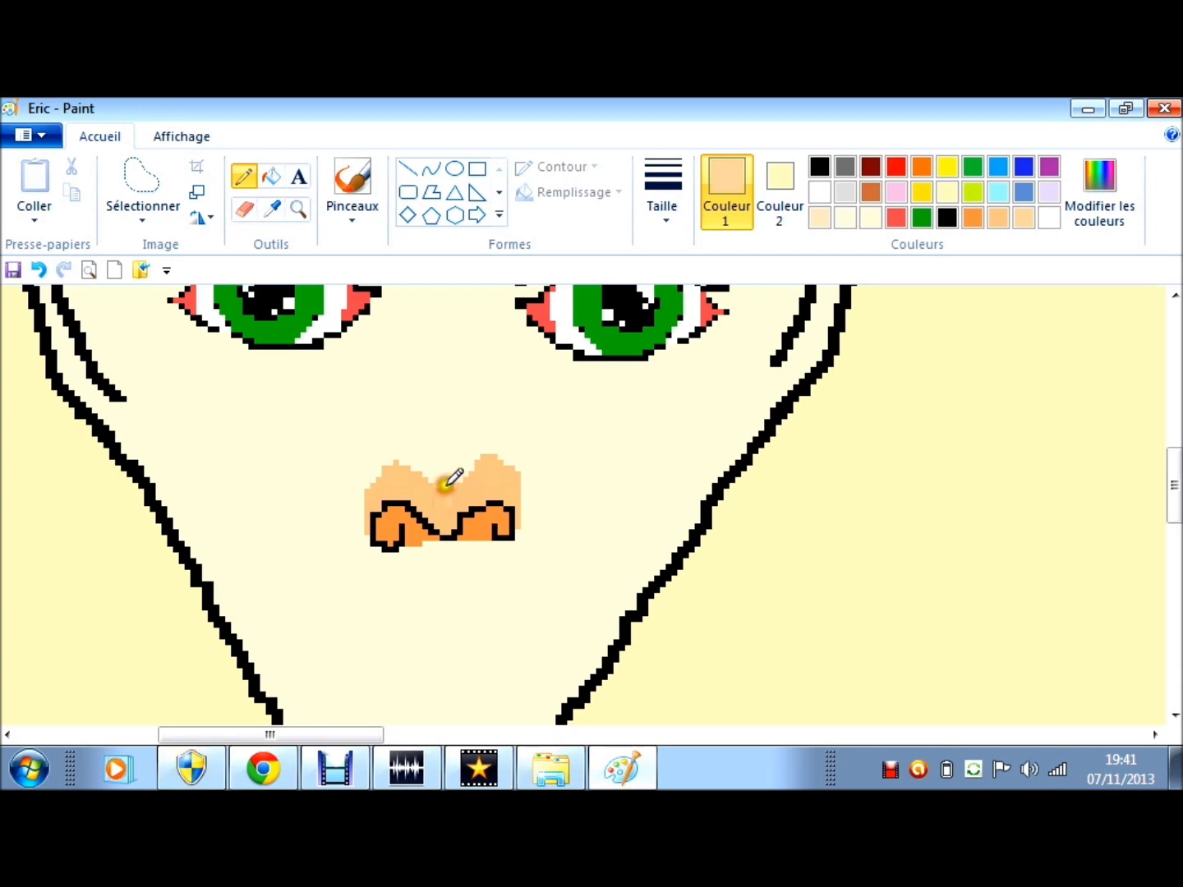
left_click_drag(447, 493, 447, 366)
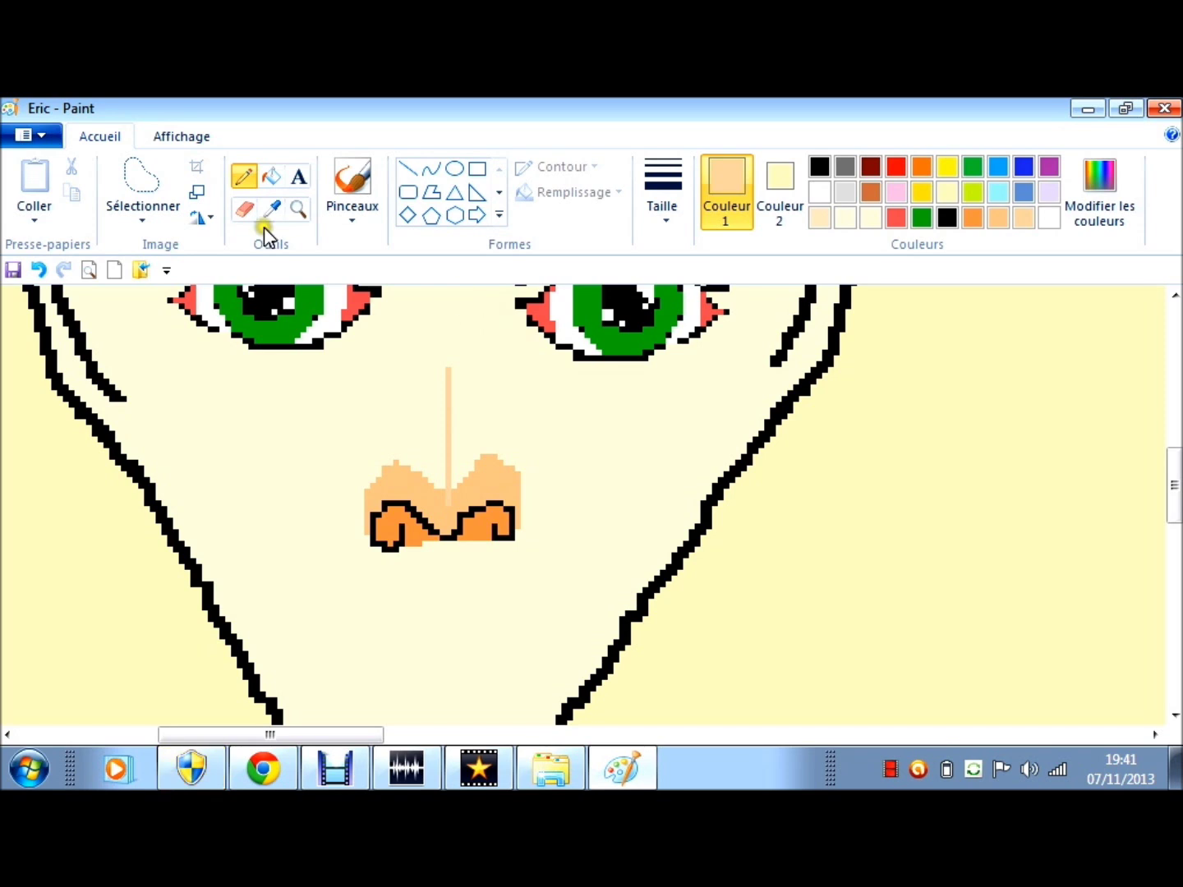
Step: Mix a near-white cream shade and draw a highlight stroke from the nose's right hump up beside the bridge line
left_click(1098, 188)
left_click_drag(838, 315, 839, 292)
left_click(378, 585)
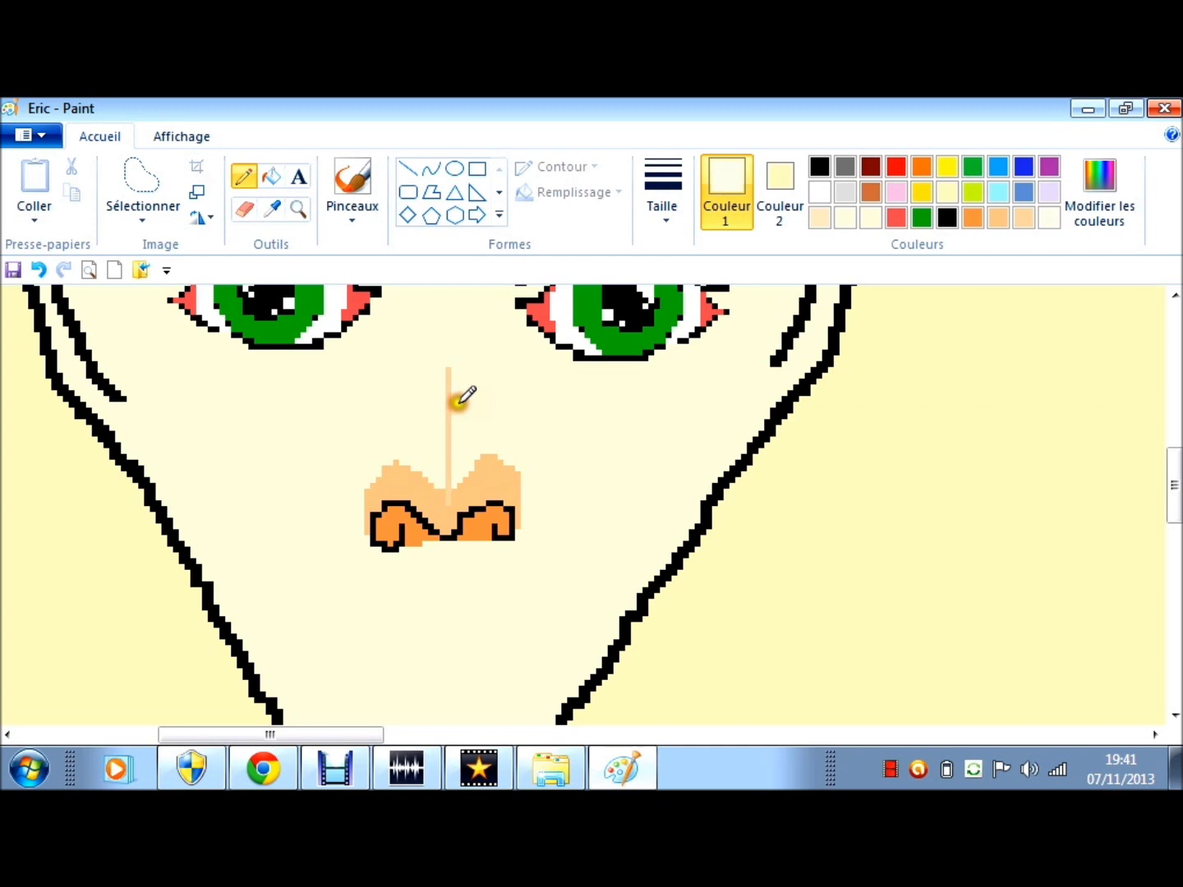
left_click_drag(483, 462, 458, 404)
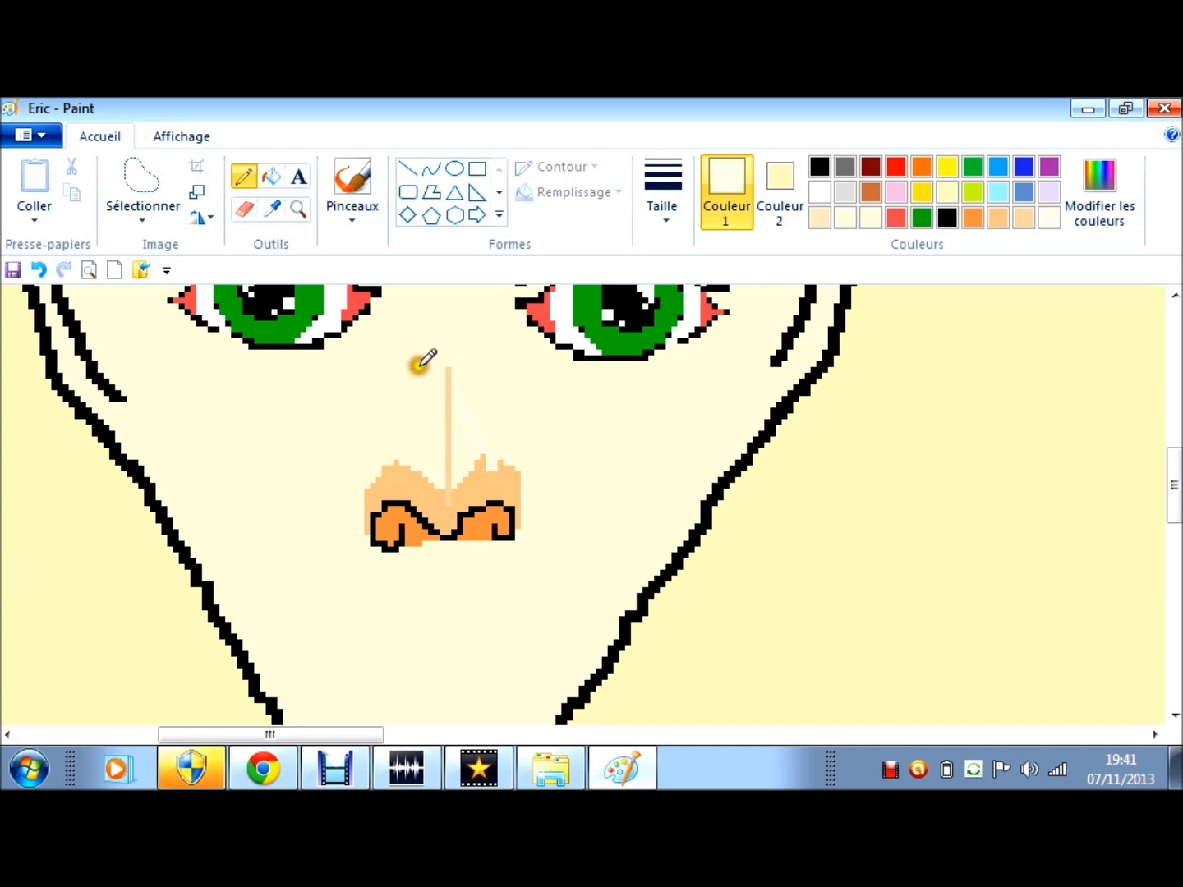
Step: Draw the line between the lips in black with the Pencil as a shallow upward-curving smile between nose and chin
key("alt+h")
key("f")
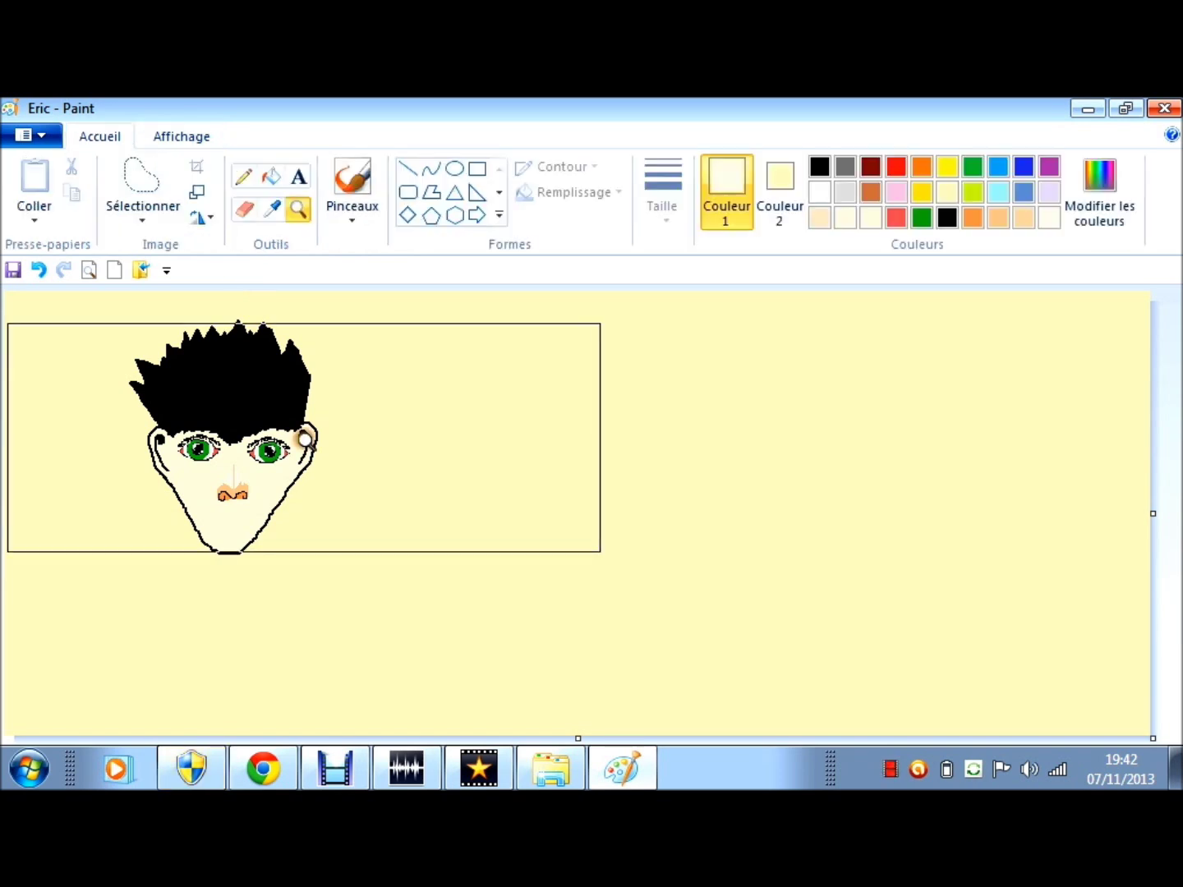
left_click(302, 435)
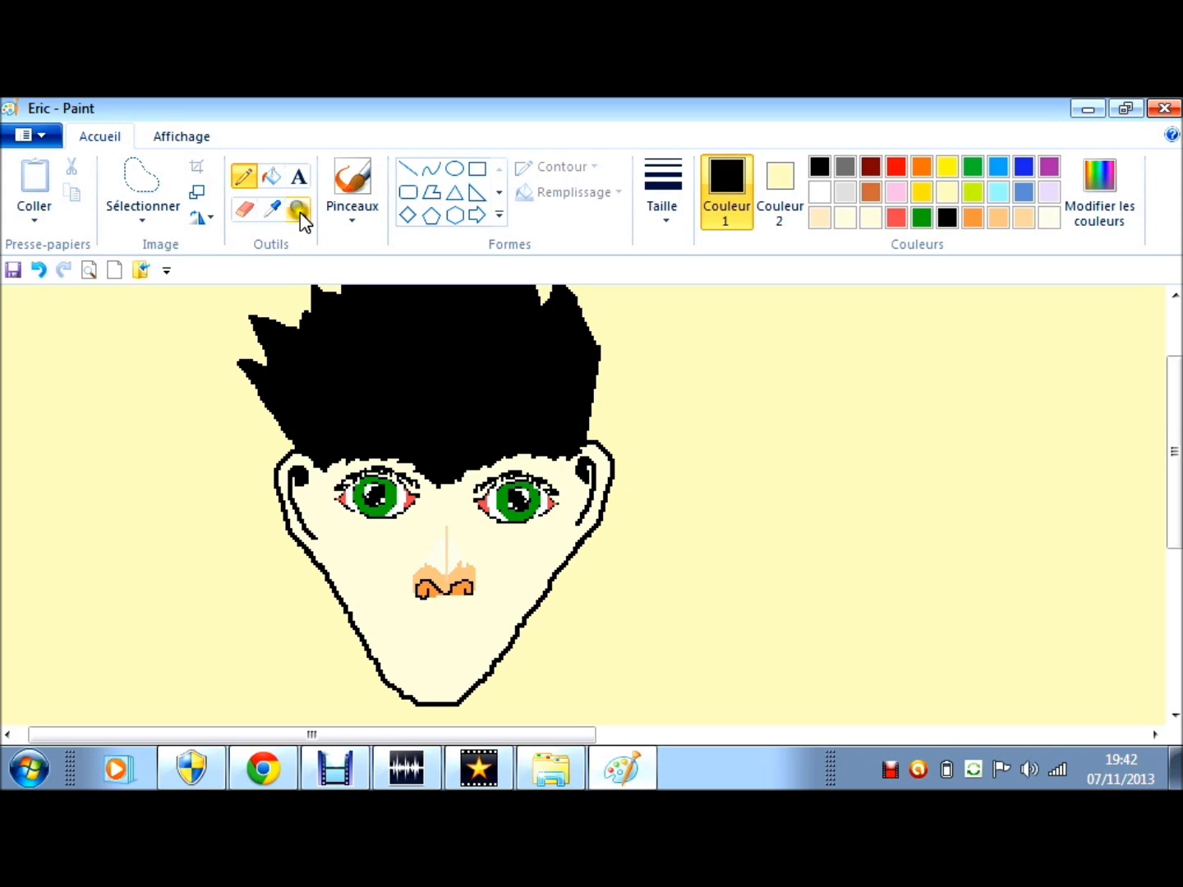
left_click(300, 213)
left_click(500, 676)
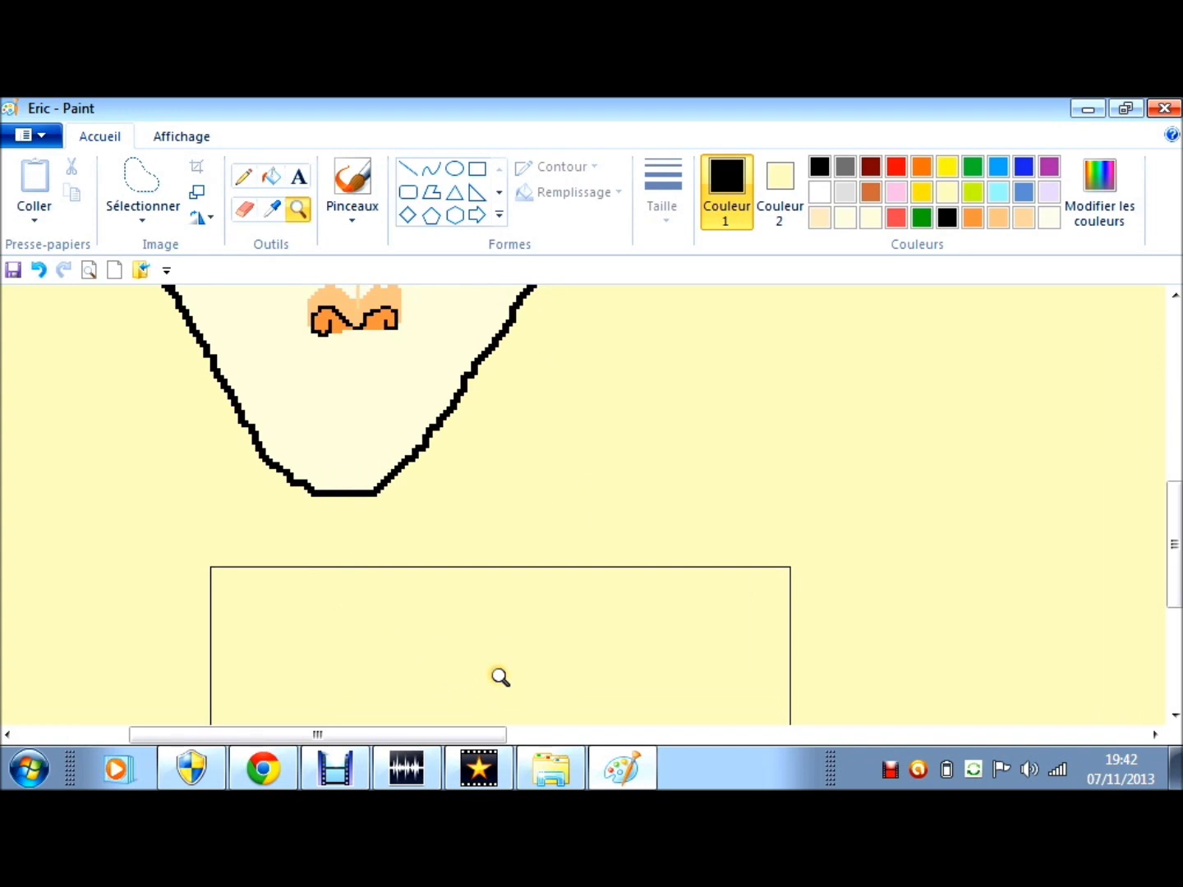
left_click(500, 676)
left_click_drag(376, 485, 527, 495)
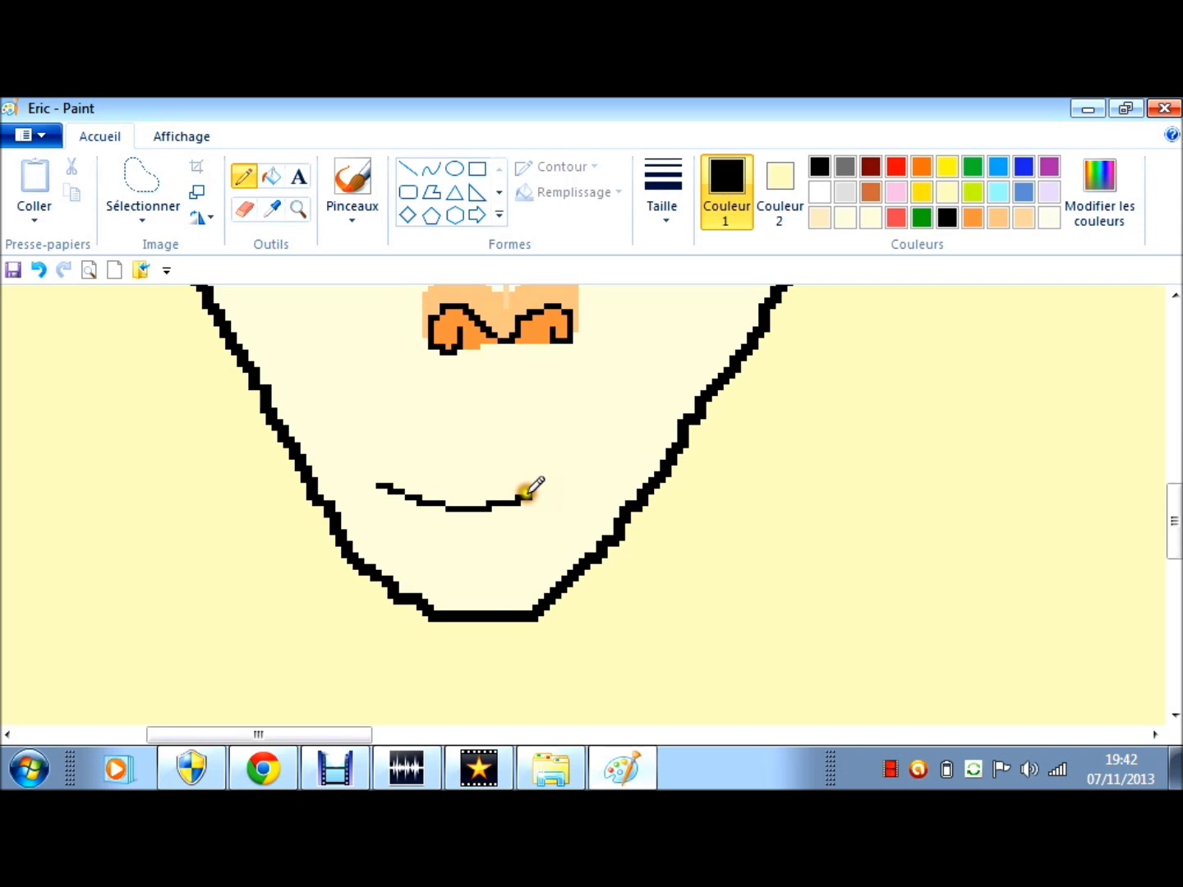
left_click_drag(527, 492, 583, 462)
Step: Outline the upper and lower lips in black and fill them with light orange, red 255, green 177, blue 136
left_click_drag(380, 483, 474, 461)
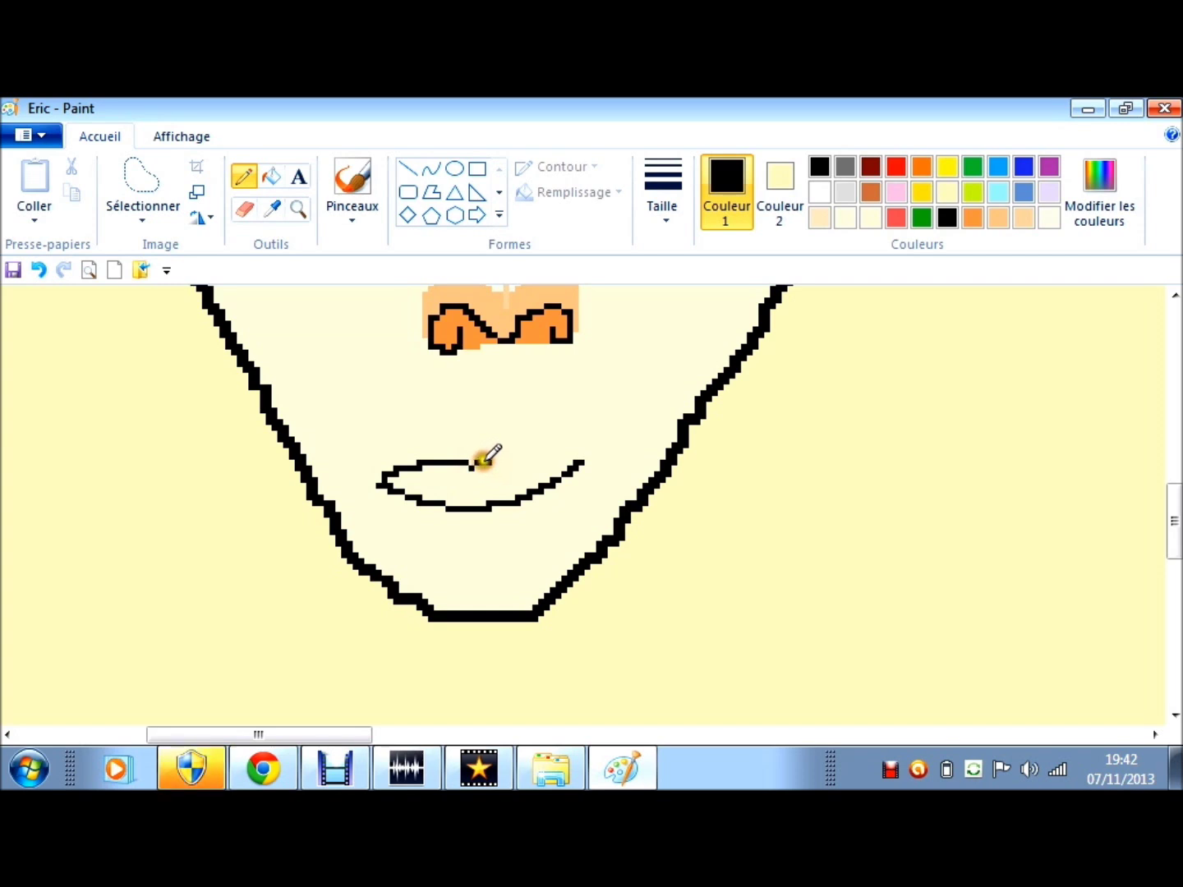
left_click_drag(482, 461, 580, 458)
mouse_move(379, 486)
left_mouse_down()
mouse_move(567, 441)
mouse_move(581, 464)
left_mouse_up()
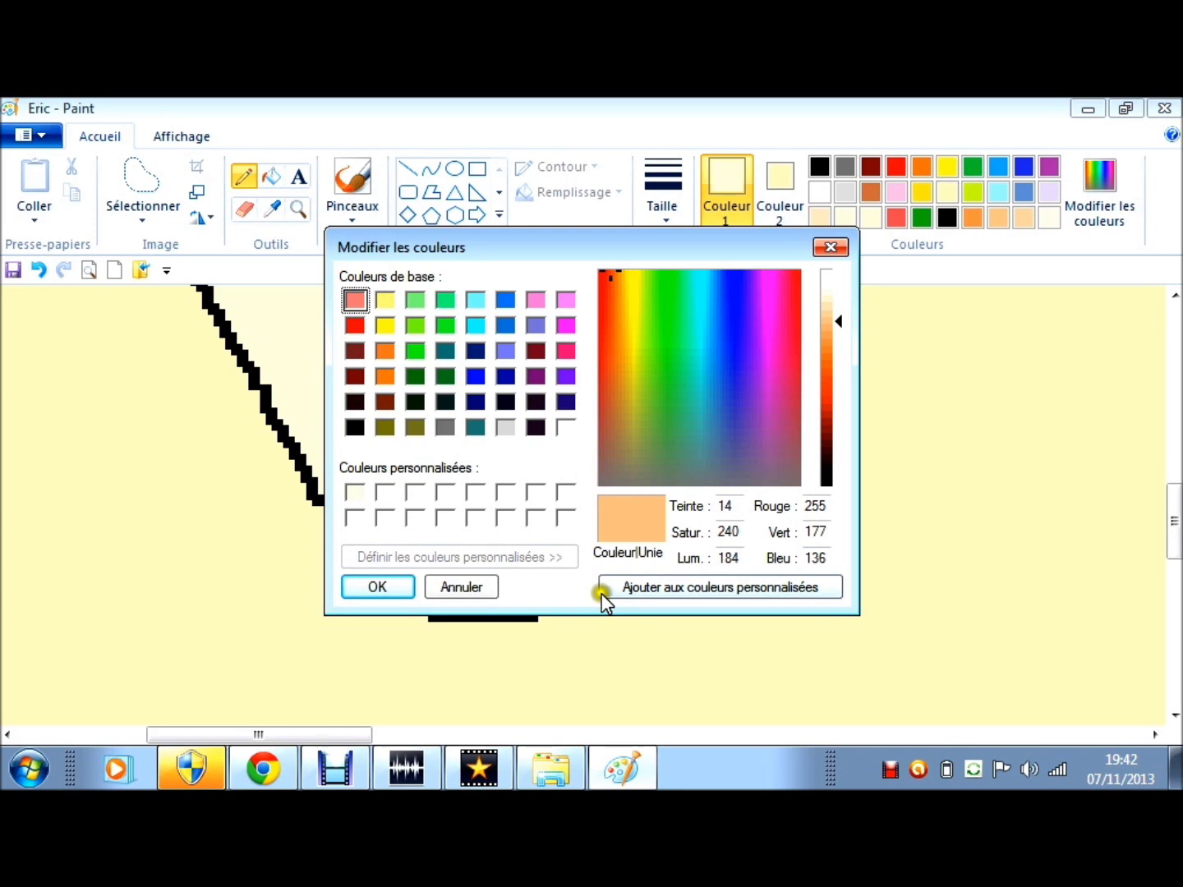
left_click(608, 588)
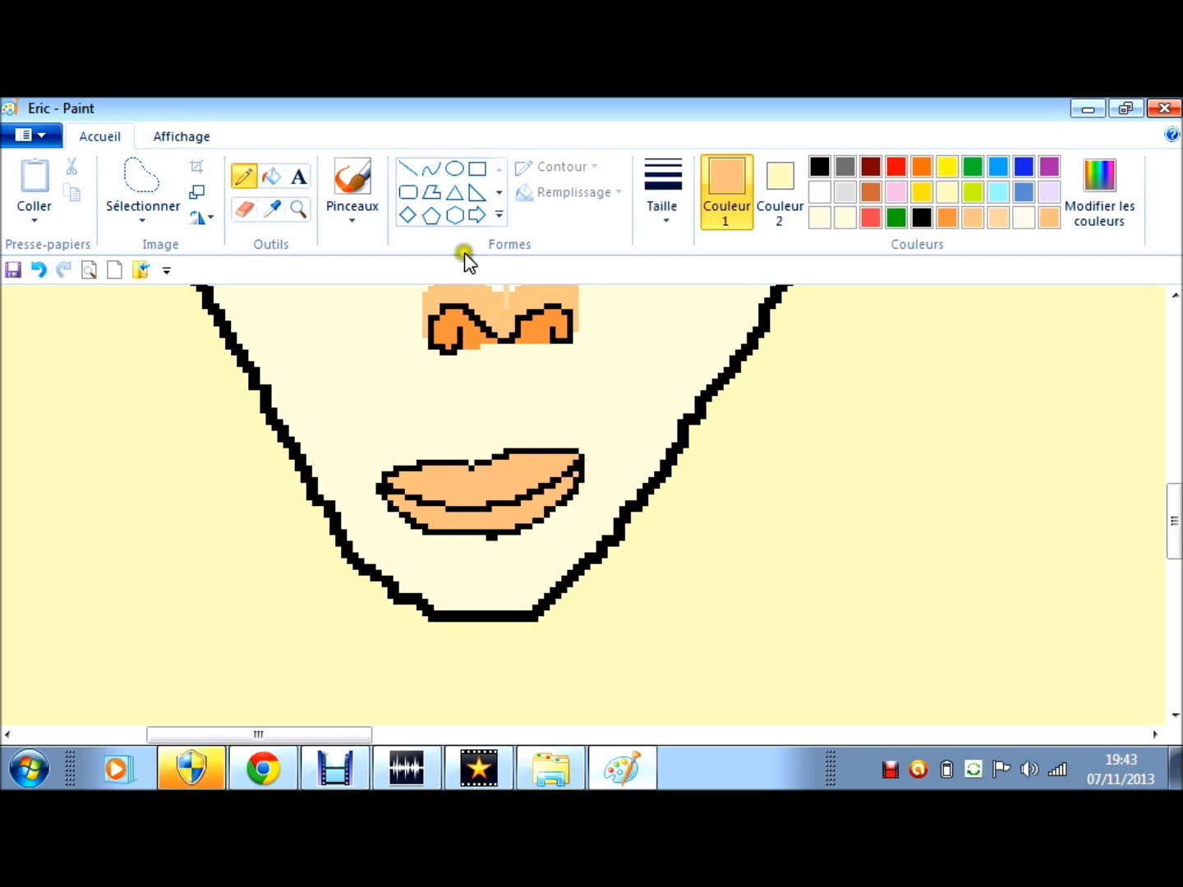
Step: Display the whole drawing at 100% and switch to the Debut video recorder
left_click(201, 136)
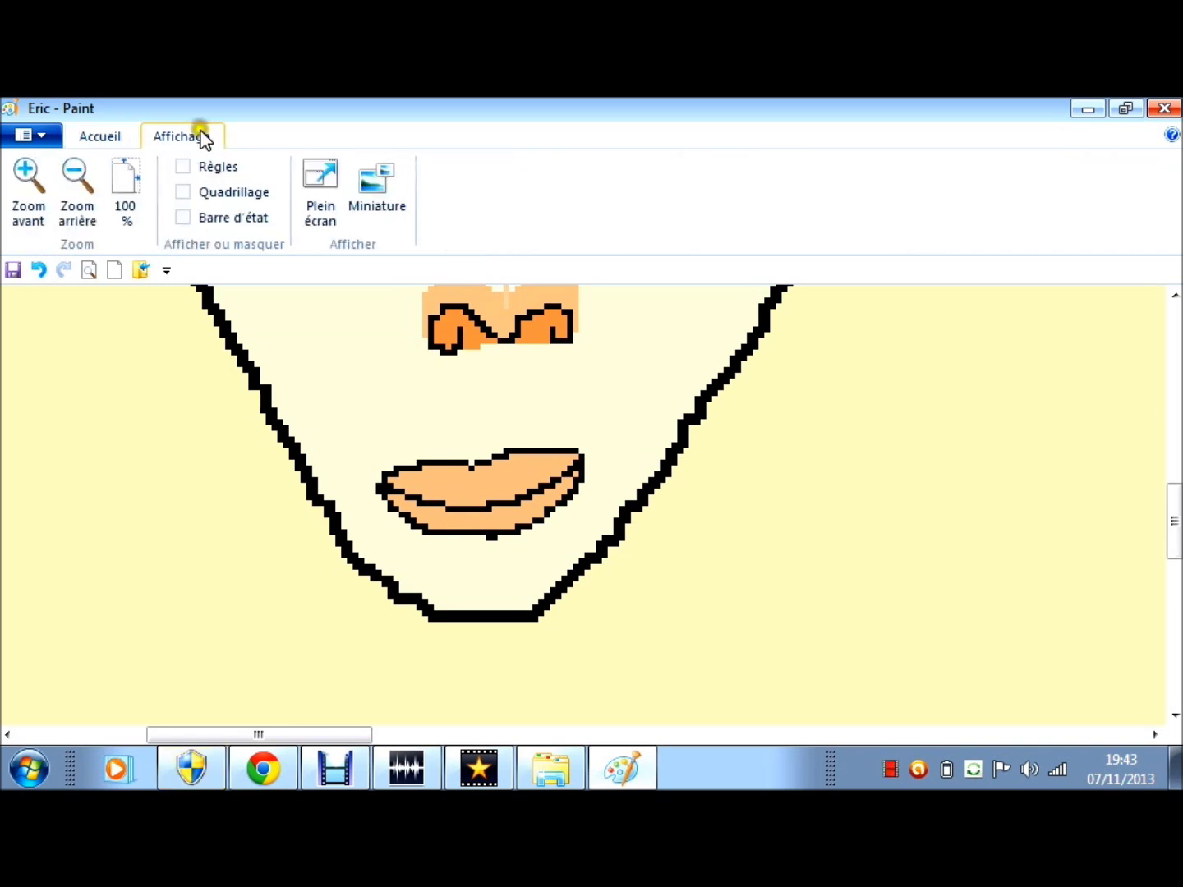
left_click(125, 193)
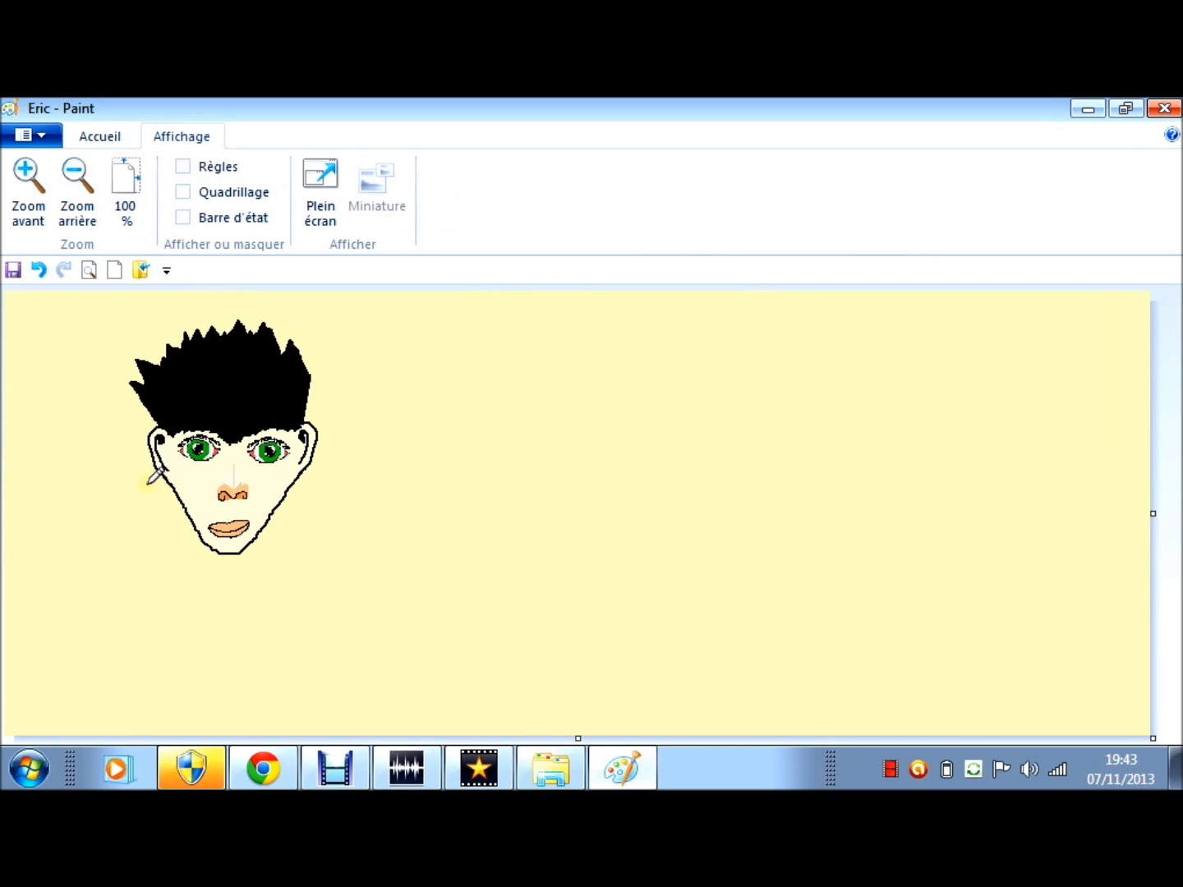
key("alt+h")
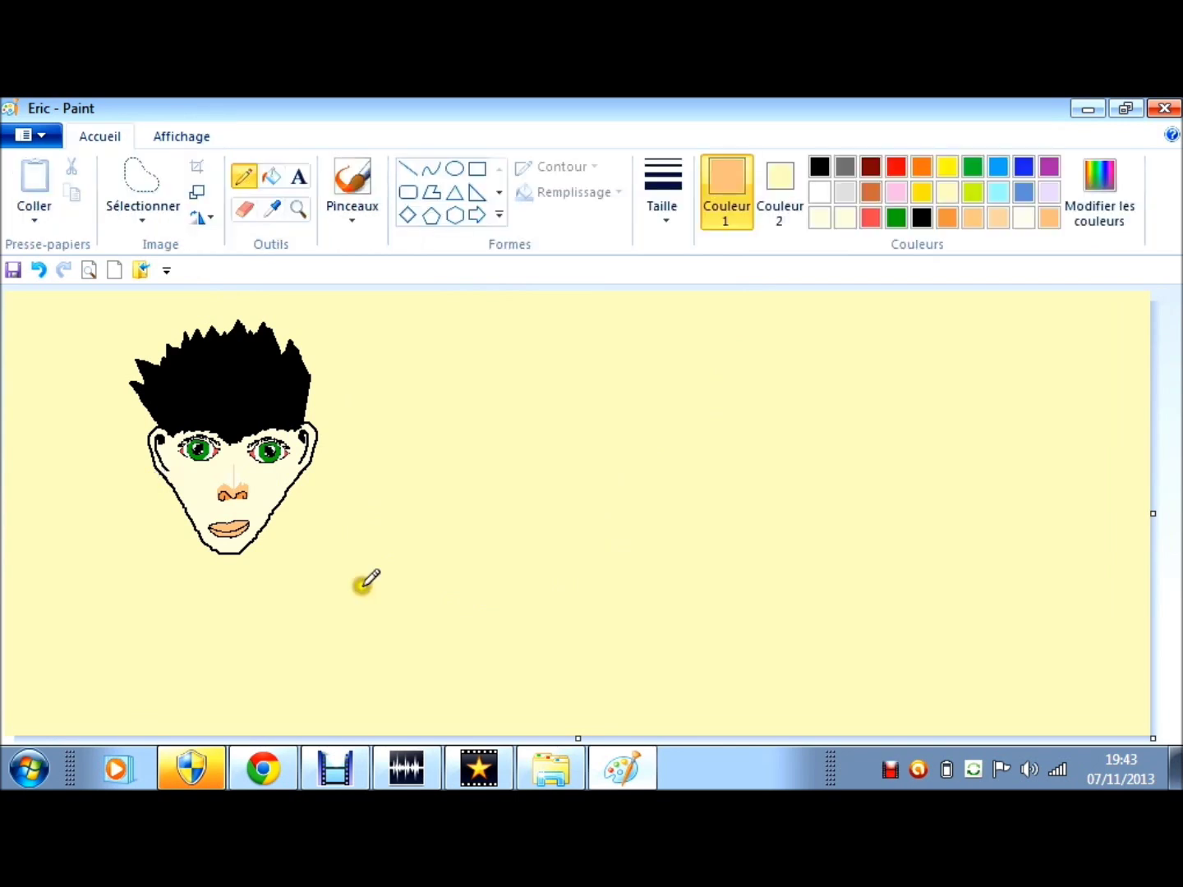
left_click(318, 763)
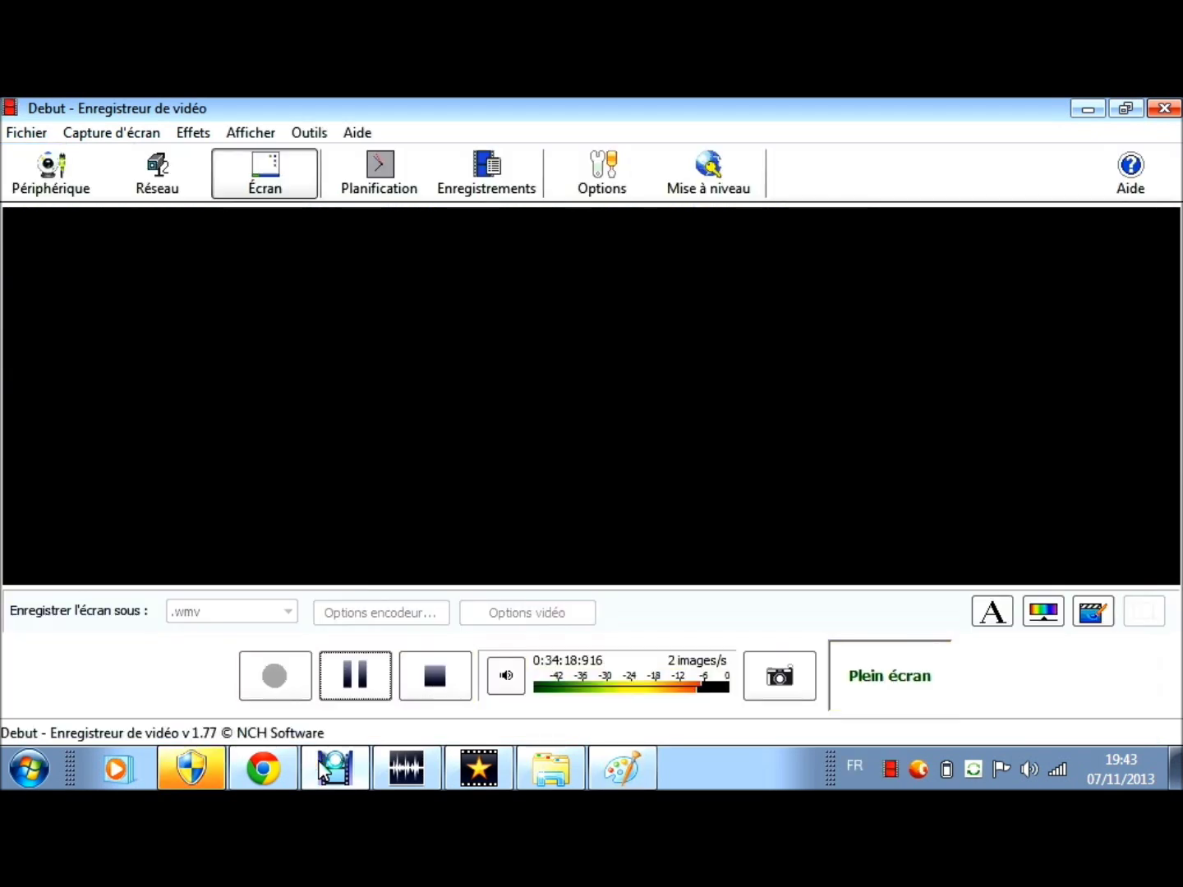